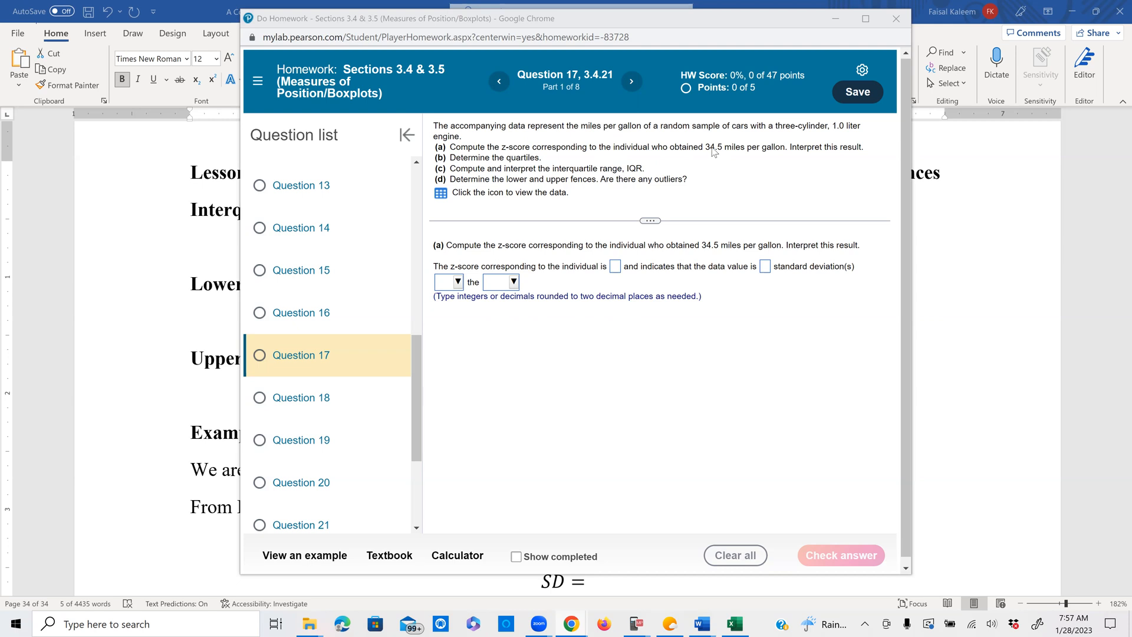
Open the MPG data of Question 17 in Excel and enable editing of the downloaded workbook.
{"action": "left_click", "coordinate": [442, 194]}
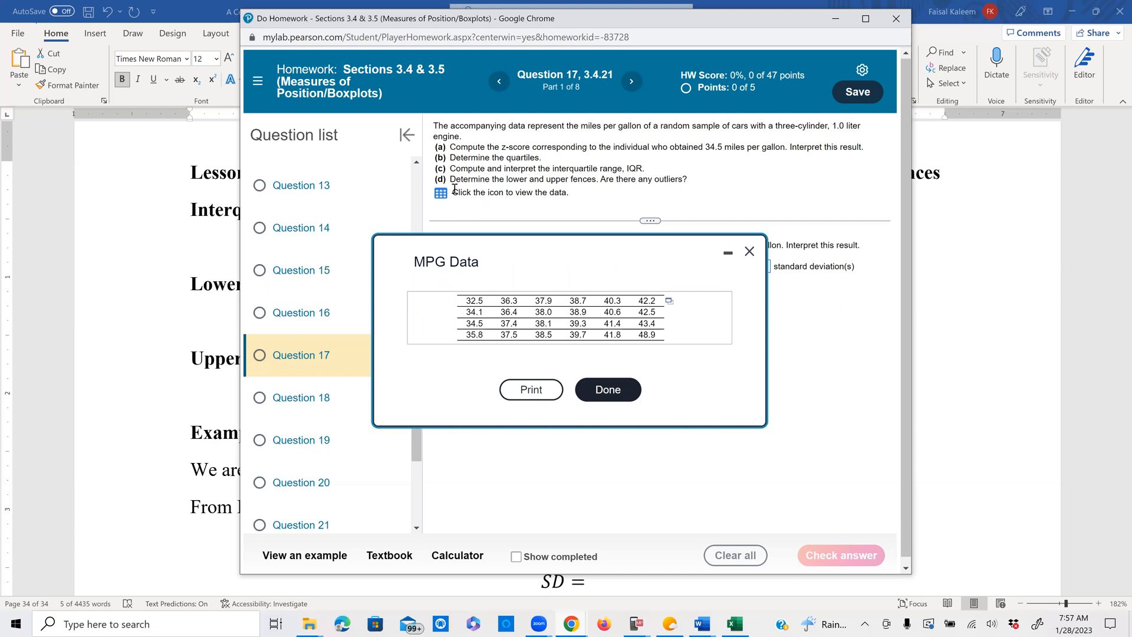
{"action": "left_click", "coordinate": [670, 303]}
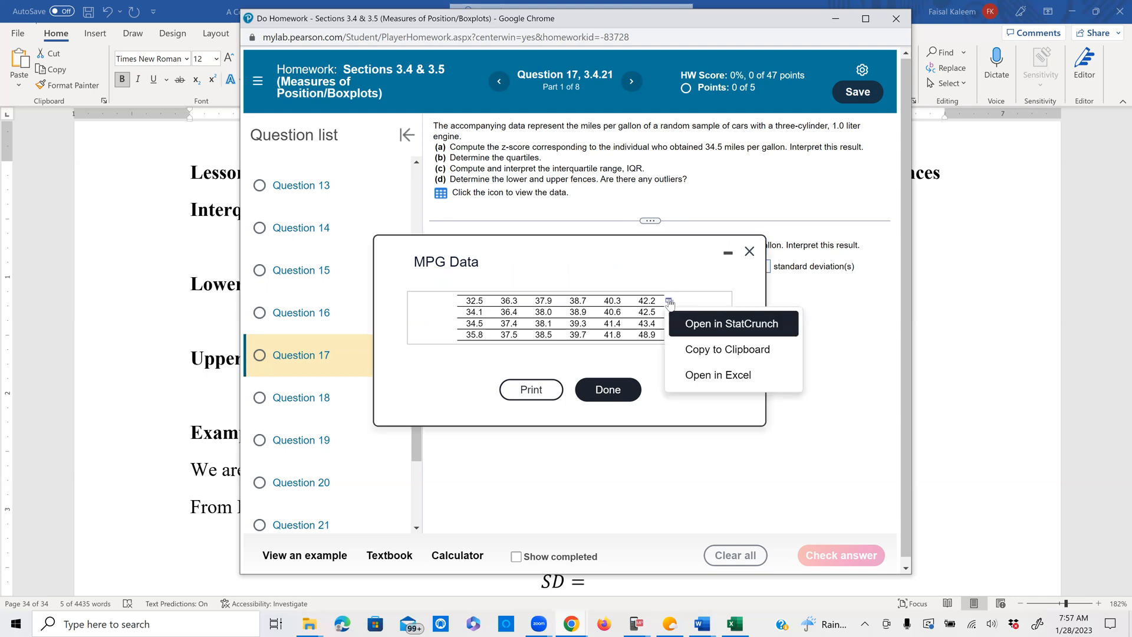
{"action": "left_click", "coordinate": [714, 378]}
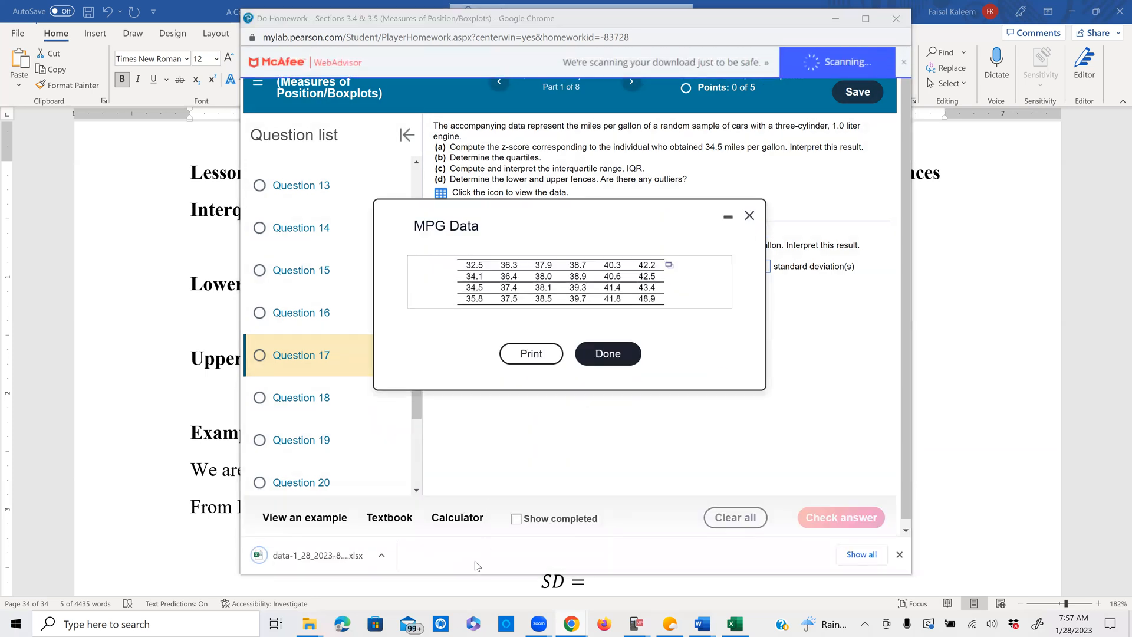
{"action": "left_click", "coordinate": [314, 565]}
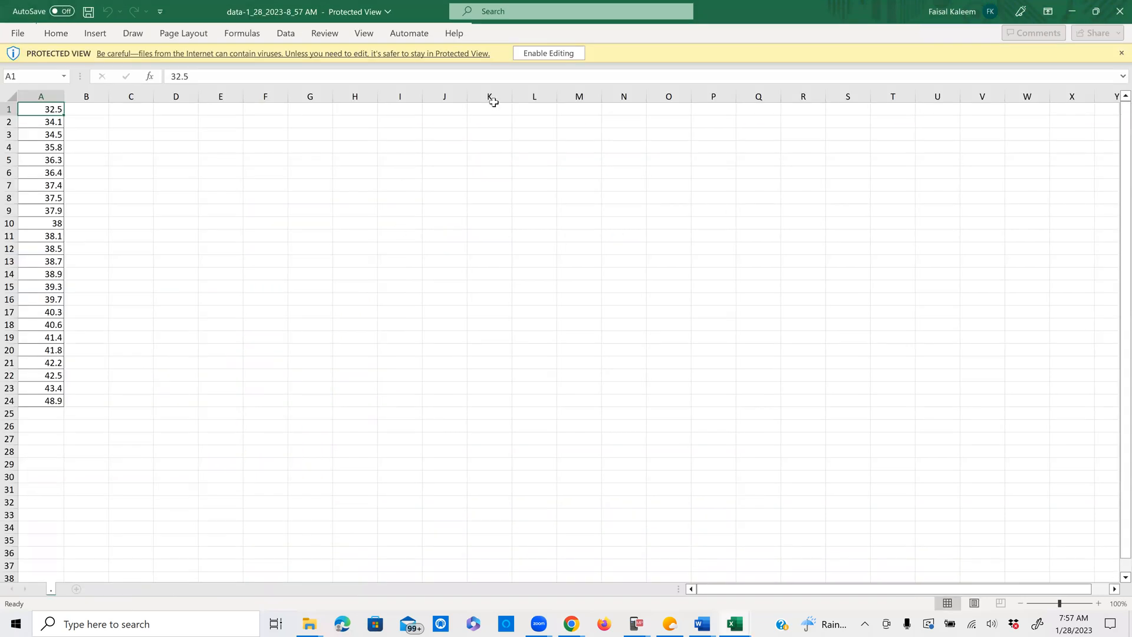
{"action": "left_click", "coordinate": [538, 53]}
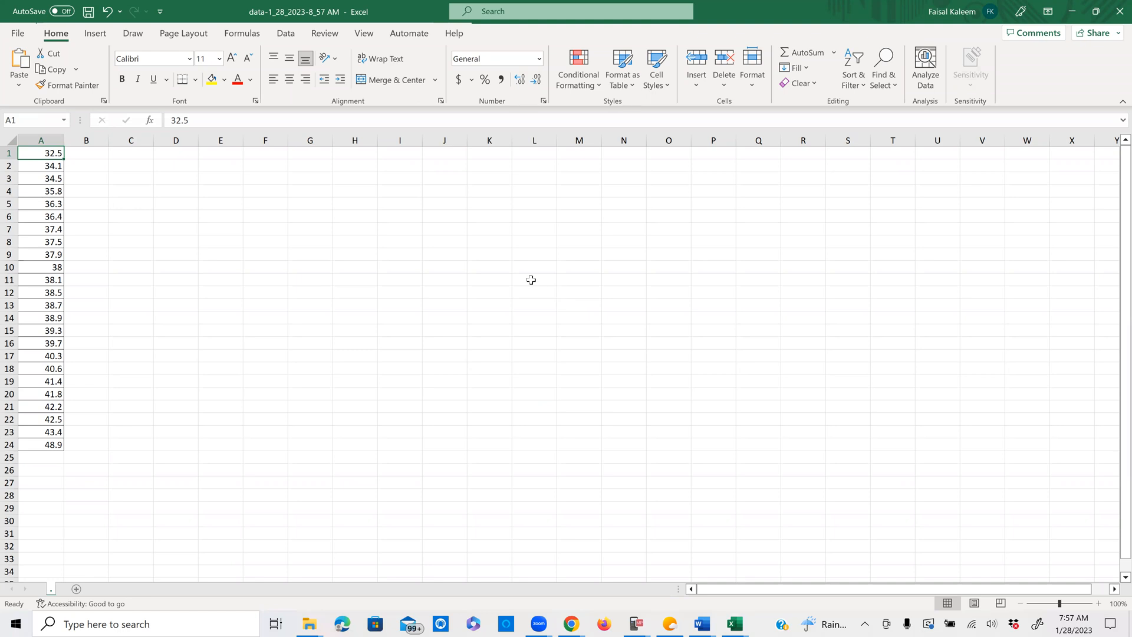
Calculate the mean of the MPG data in cell B1 with the AVERAGE function over A1:A24.
{"action": "left_click", "coordinate": [89, 154]}
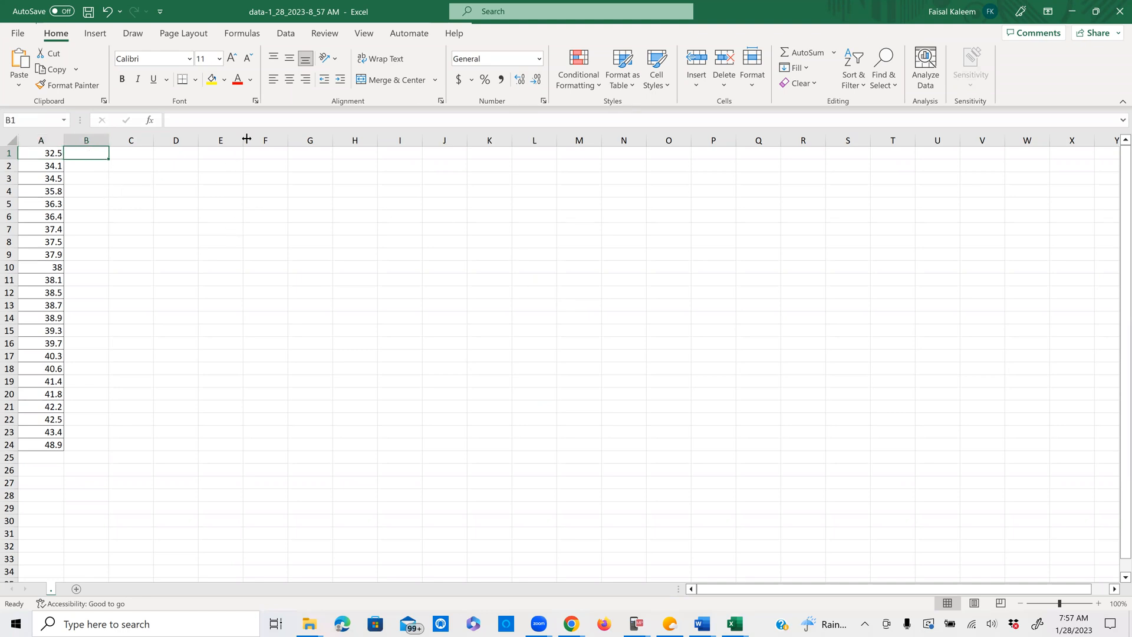
{"action": "type", "text": "="}
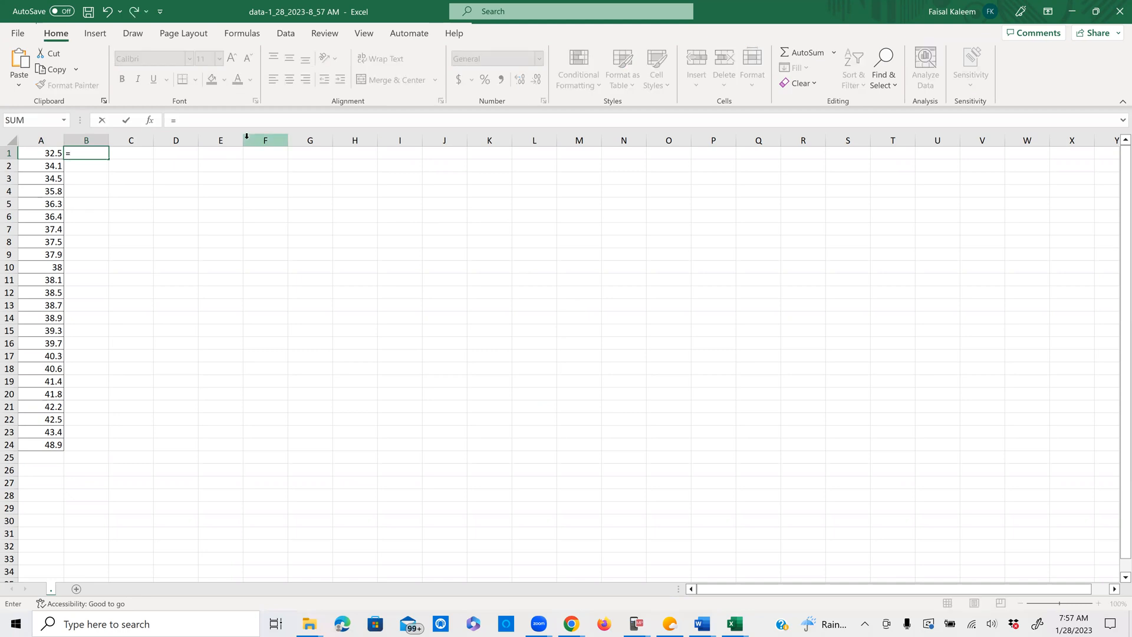
{"action": "type", "text": "Av"}
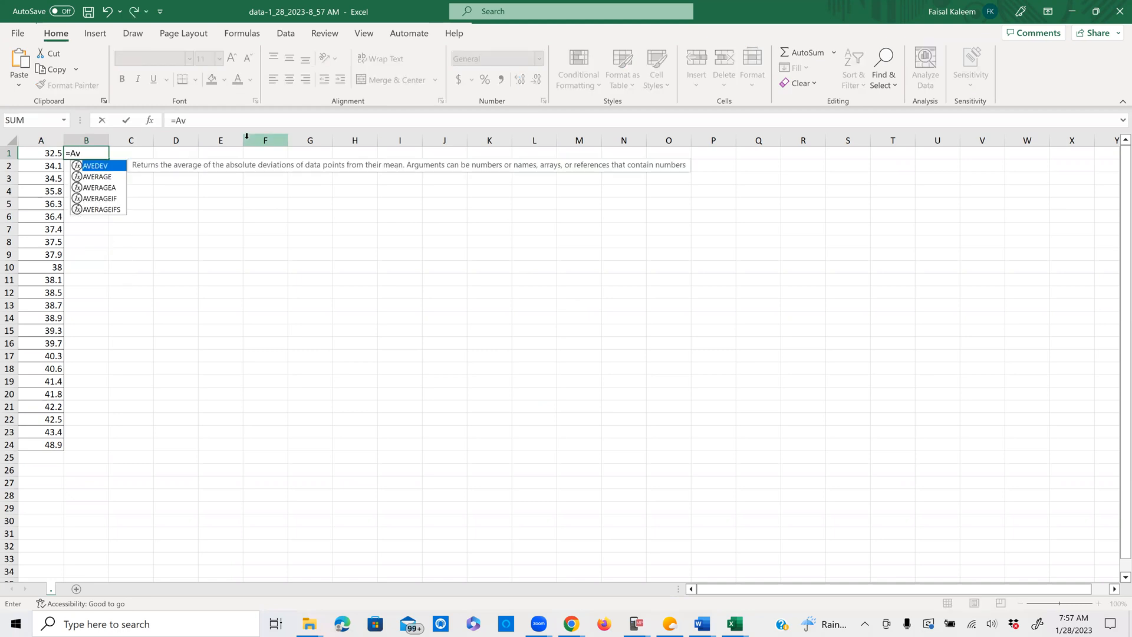
{"action": "type", "text": "e"}
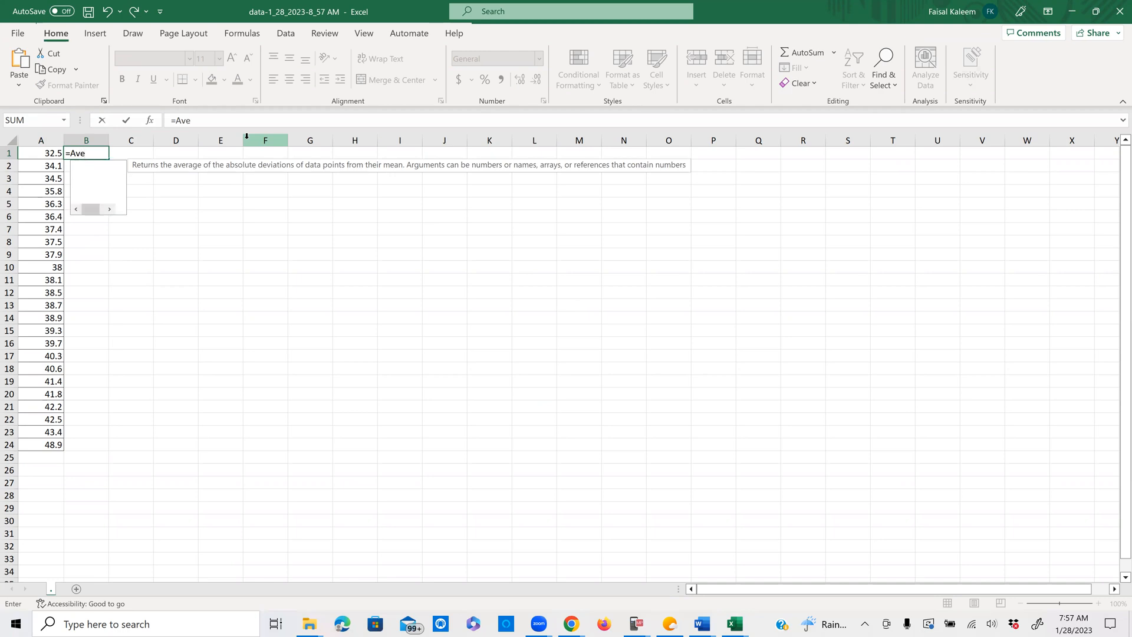
{"action": "type", "text": "r"}
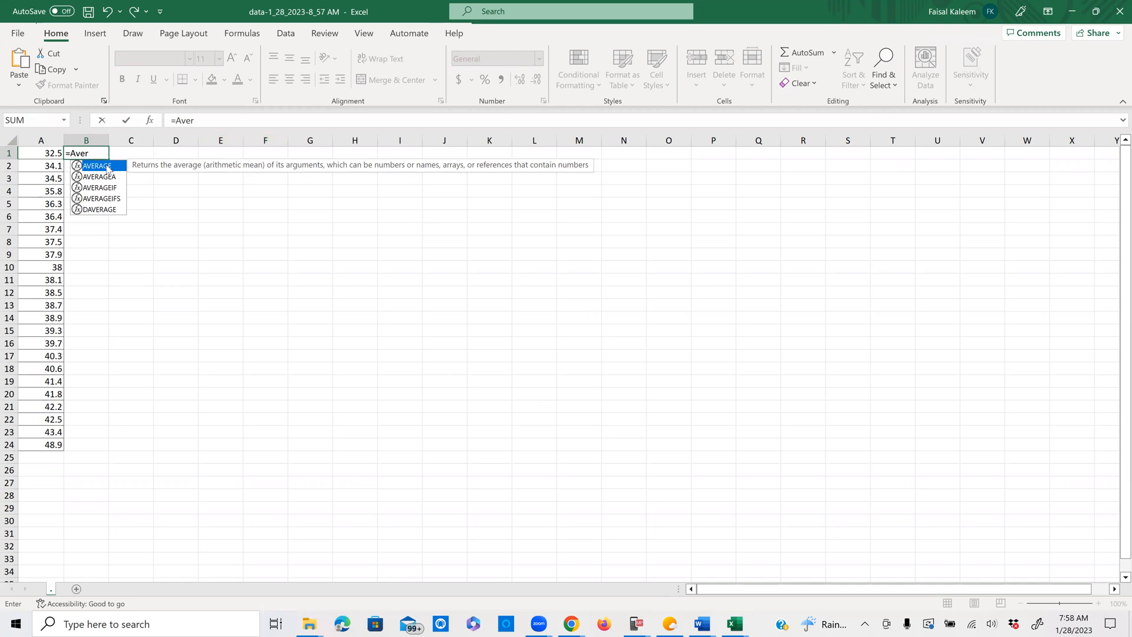
{"action": "double_click", "coordinate": [79, 168]}
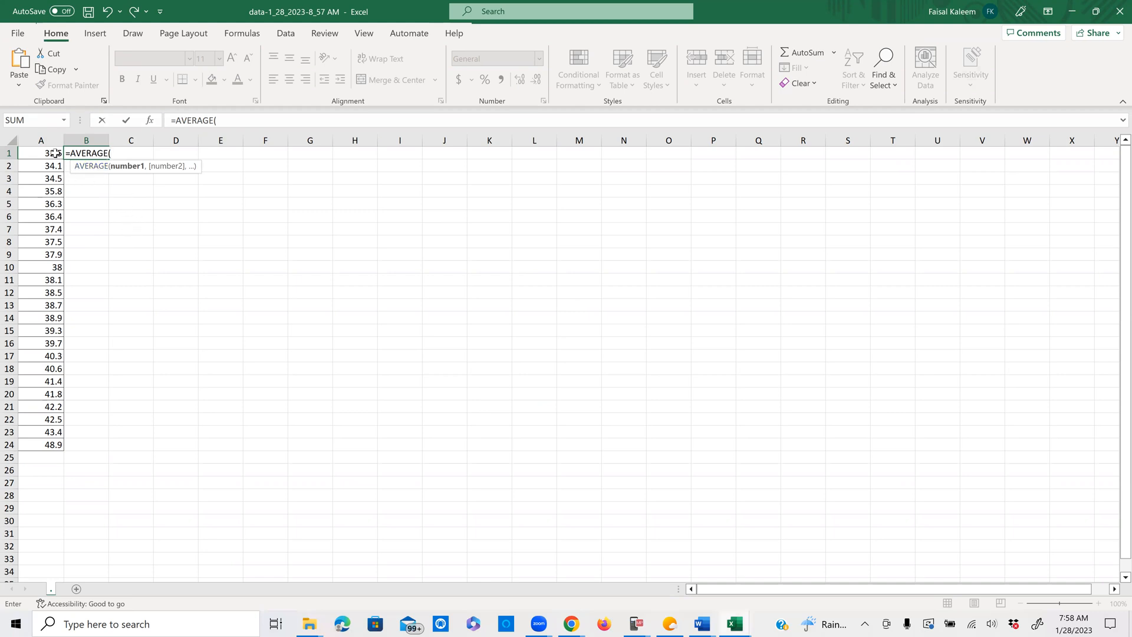
{"action": "left_click_drag", "start_coordinate": [54, 154], "coordinate": [56, 446]}
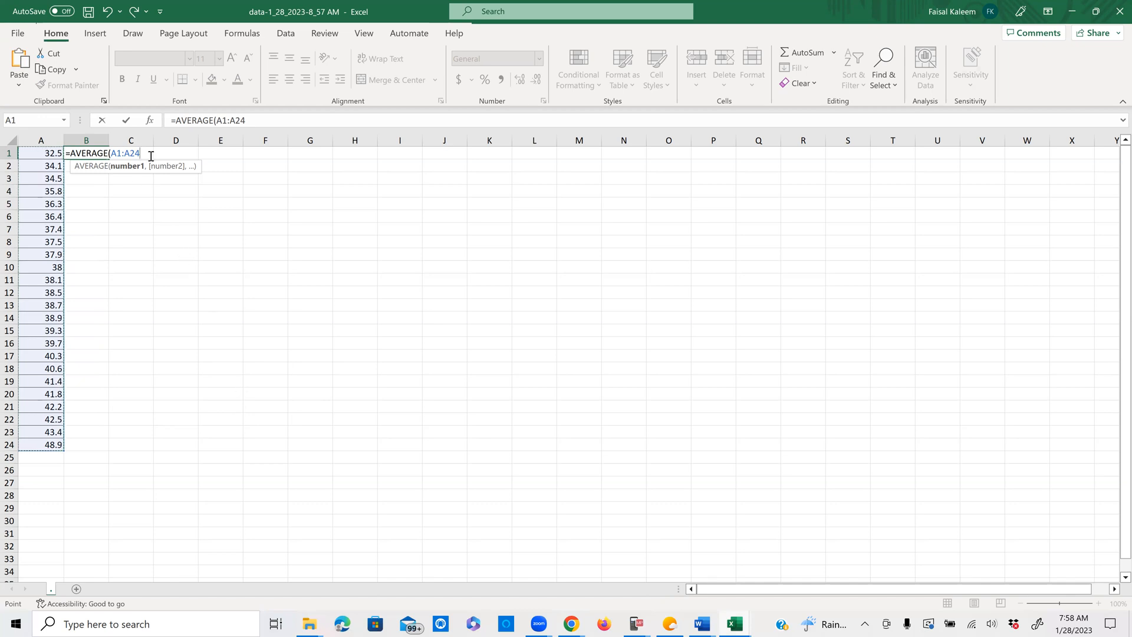
{"action": "key", "text": "Return"}
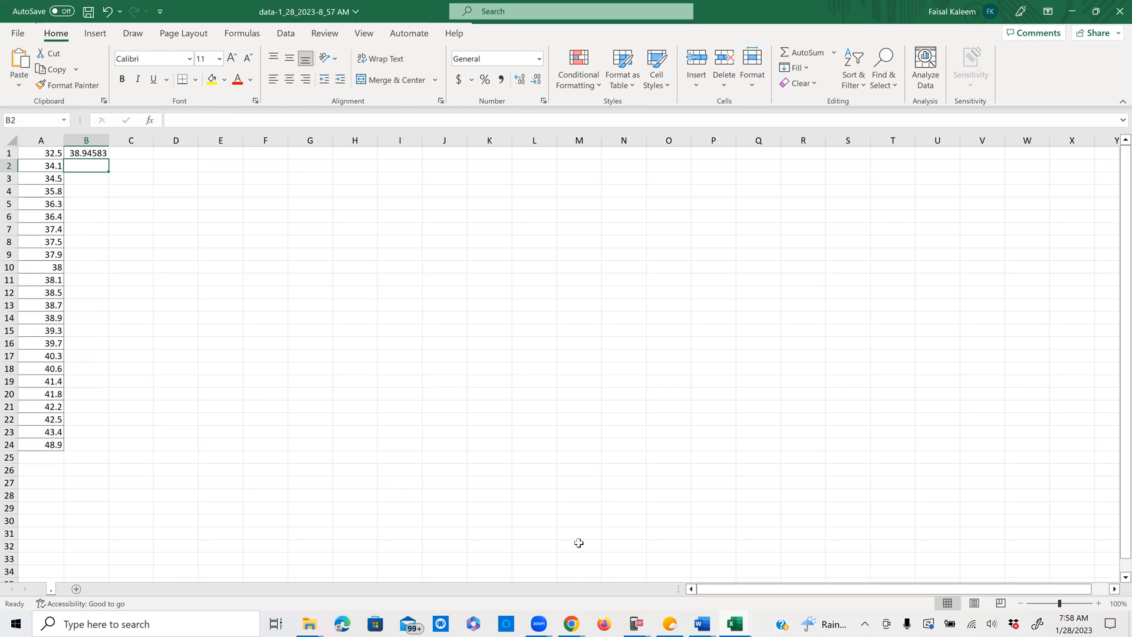
Switch to the Word document "A Complete Course in Elementary Statistics" and complete the mean equation in Example 1 with 38.946.
{"action": "mouse_move", "coordinate": [700, 624]}
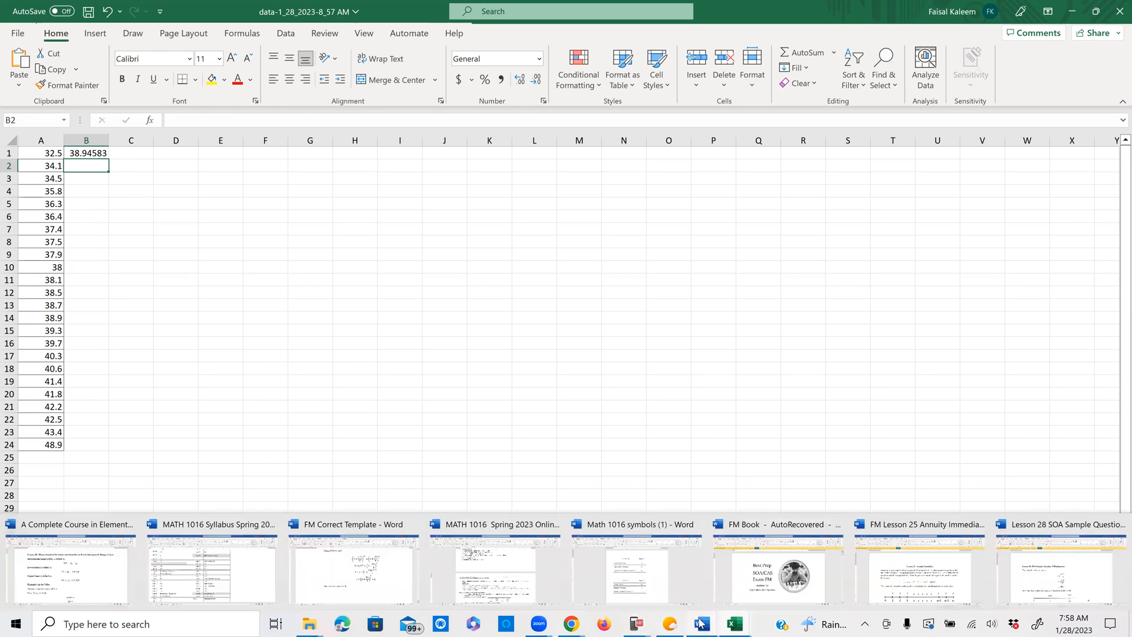
{"action": "left_click", "coordinate": [104, 575]}
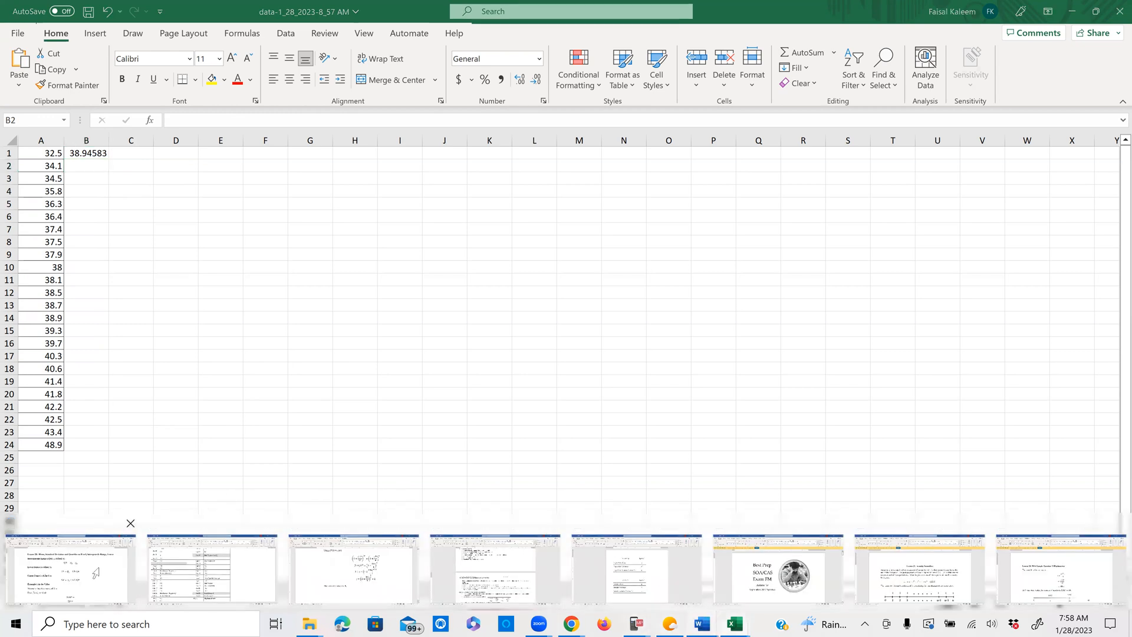
{"action": "scroll", "coordinate": [604, 447], "scroll_direction": "down", "scroll_amount": 2}
{"action": "left_click", "coordinate": [603, 429]}
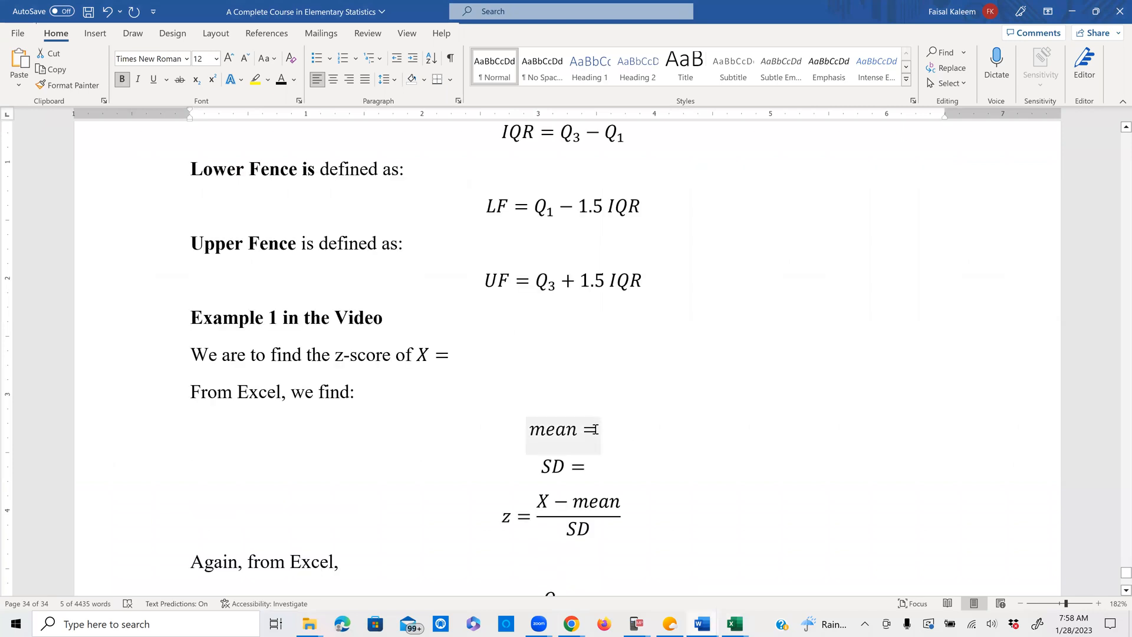
{"action": "type", "text": "38."}
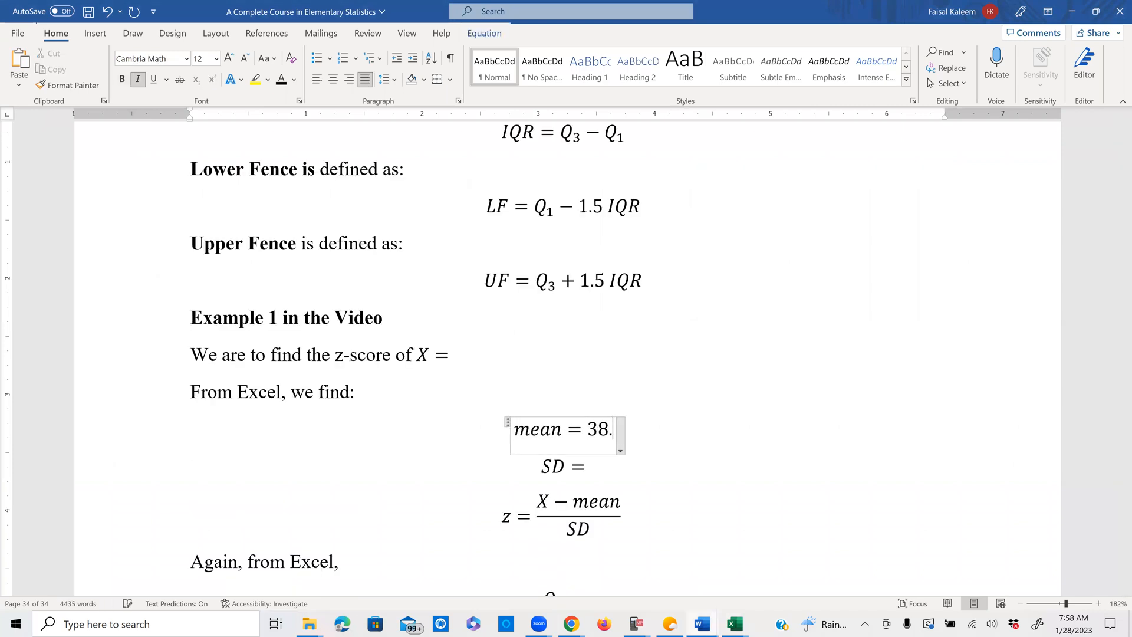
{"action": "type", "text": "946"}
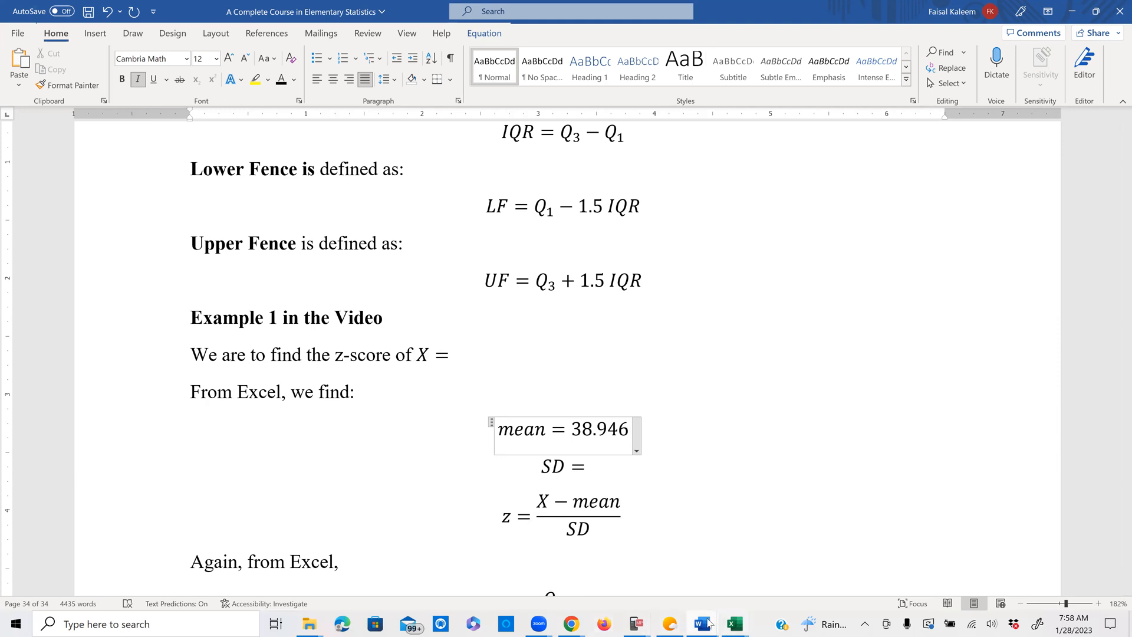
Return to the MPG data workbook in Excel and calculate the sample standard deviation in B2 with STDEV.S over A1:A24.
{"action": "left_click", "coordinate": [735, 624]}
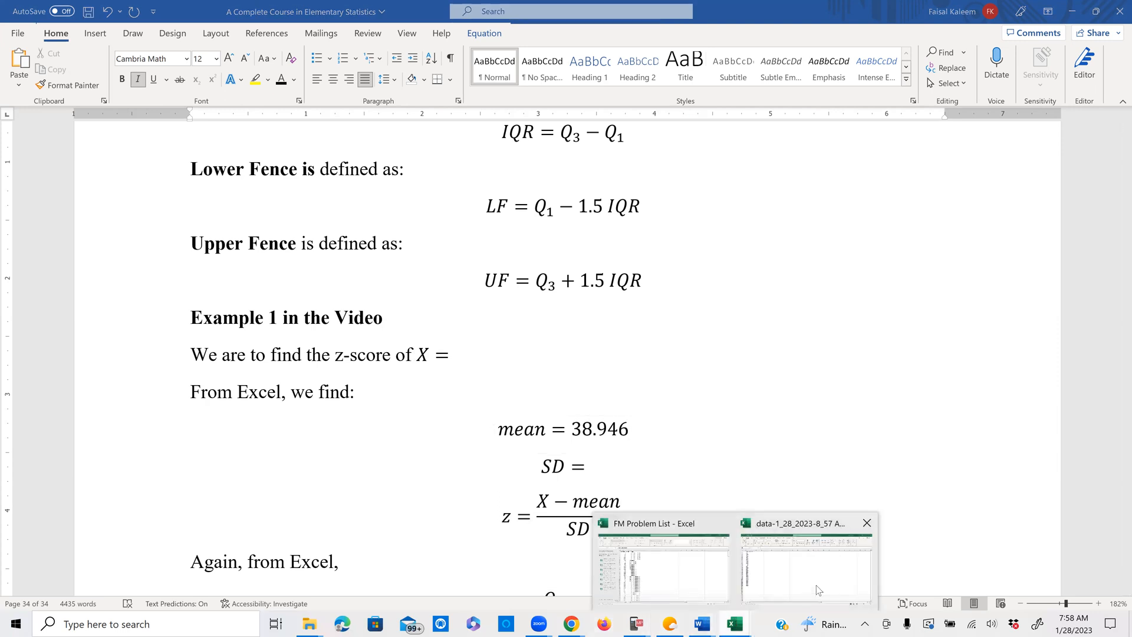
{"action": "left_click", "coordinate": [818, 590]}
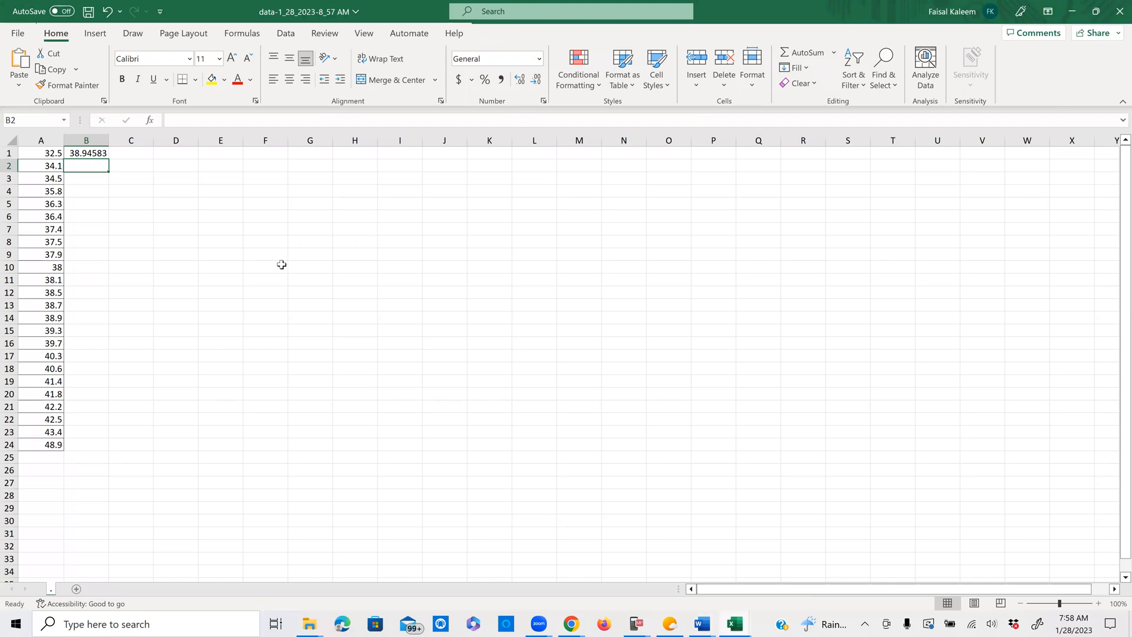
{"action": "type", "text": "="}
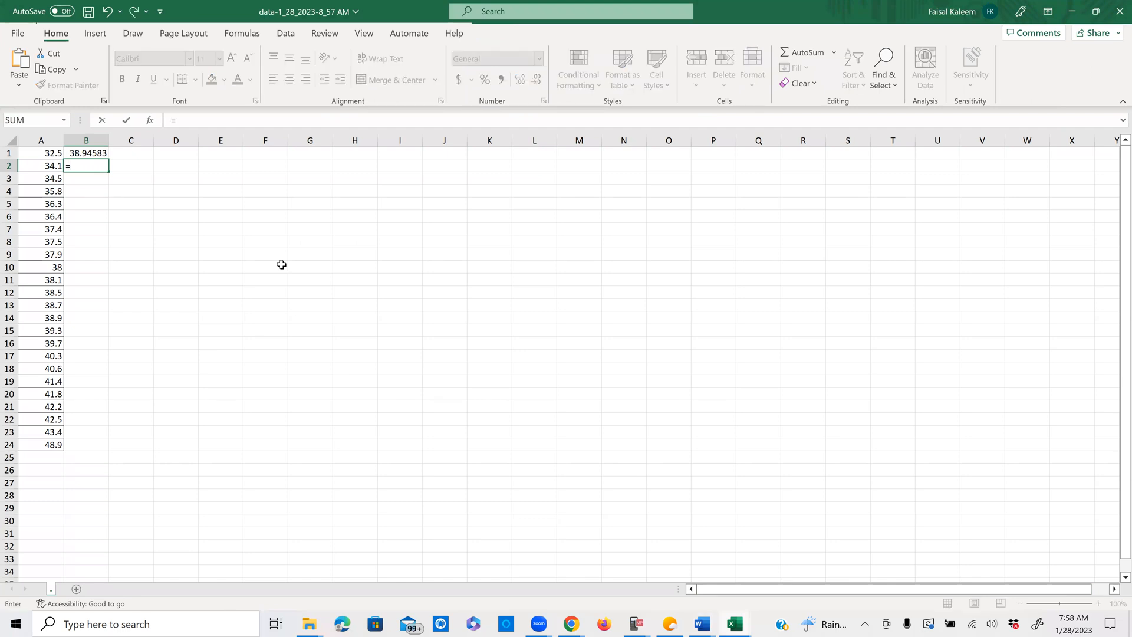
{"action": "type", "text": "st"}
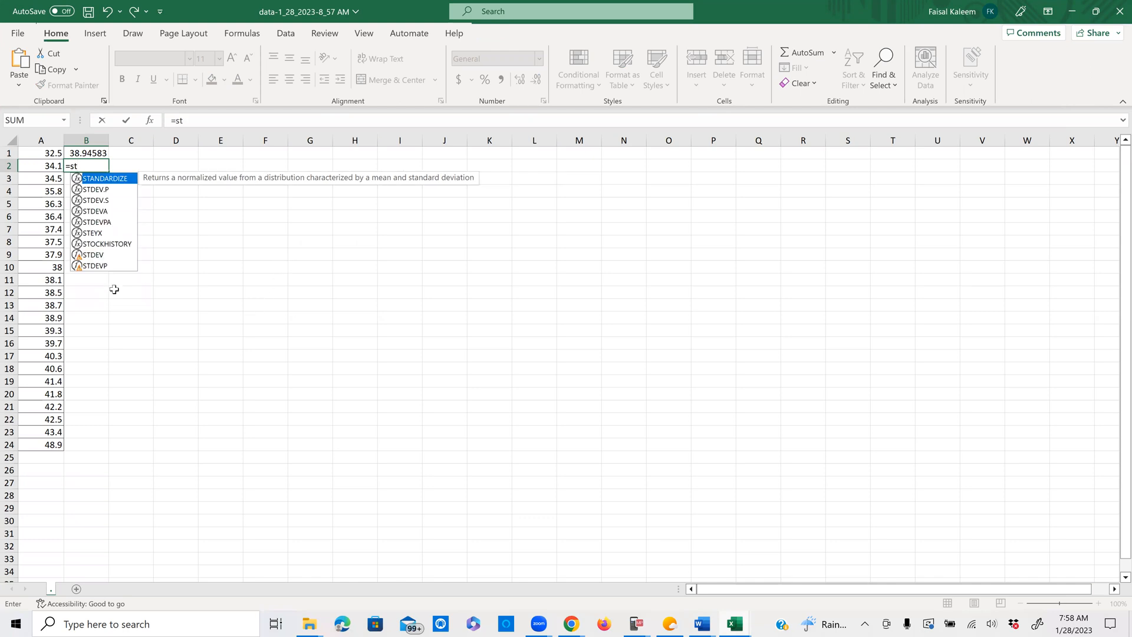
{"action": "left_click", "coordinate": [98, 202]}
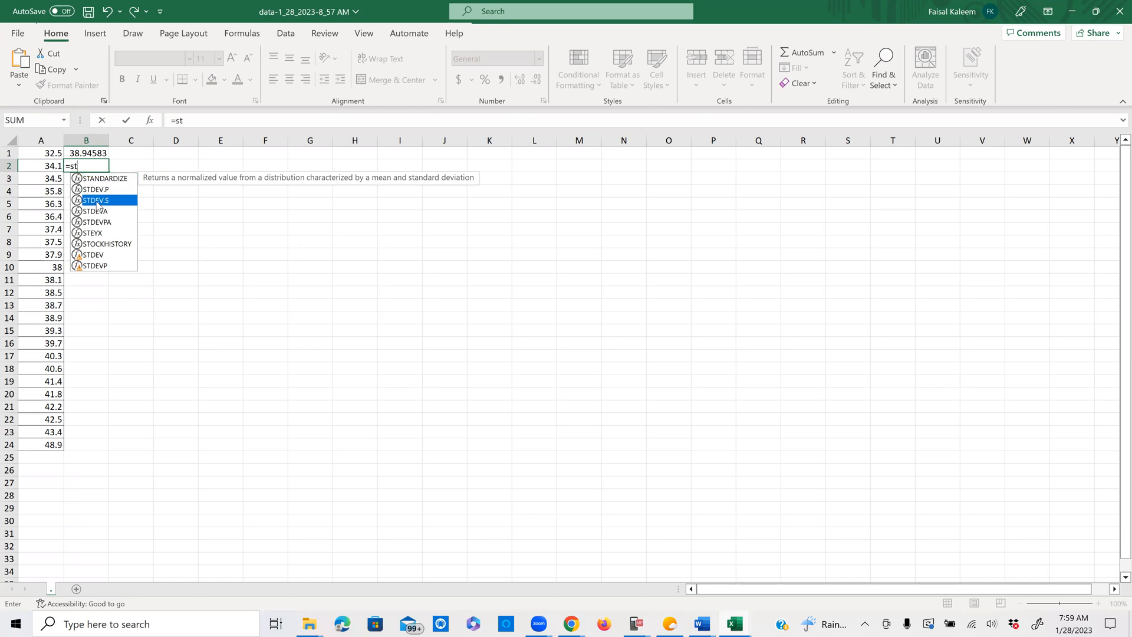
{"action": "double_click", "coordinate": [97, 201]}
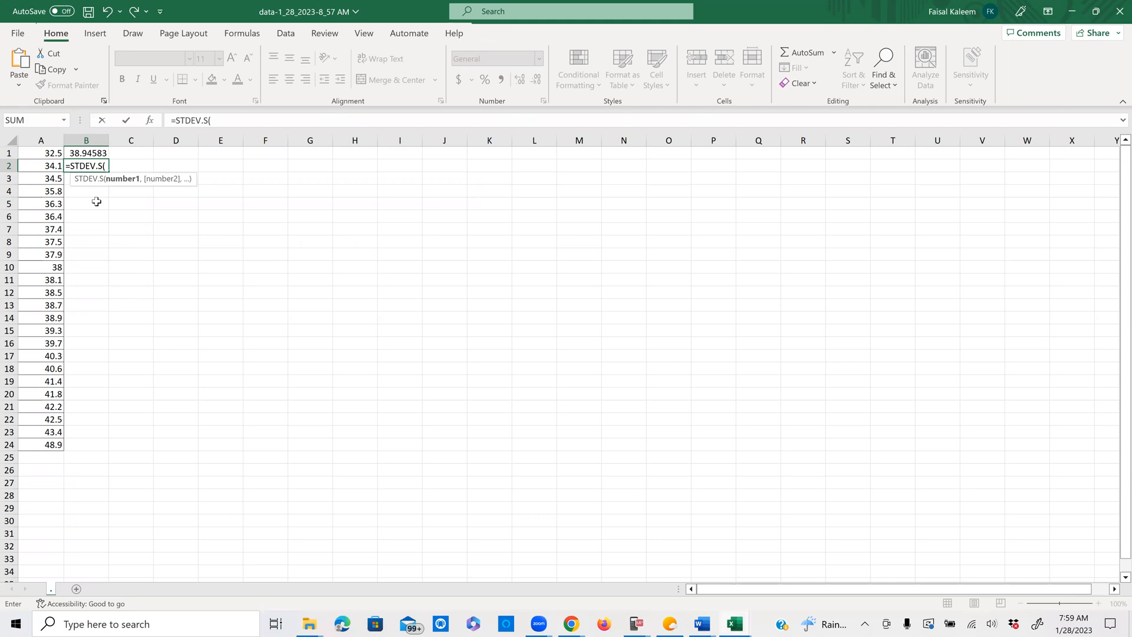
{"action": "left_click", "coordinate": [46, 152]}
{"action": "left_click_drag", "start_coordinate": [46, 152], "coordinate": [60, 447]}
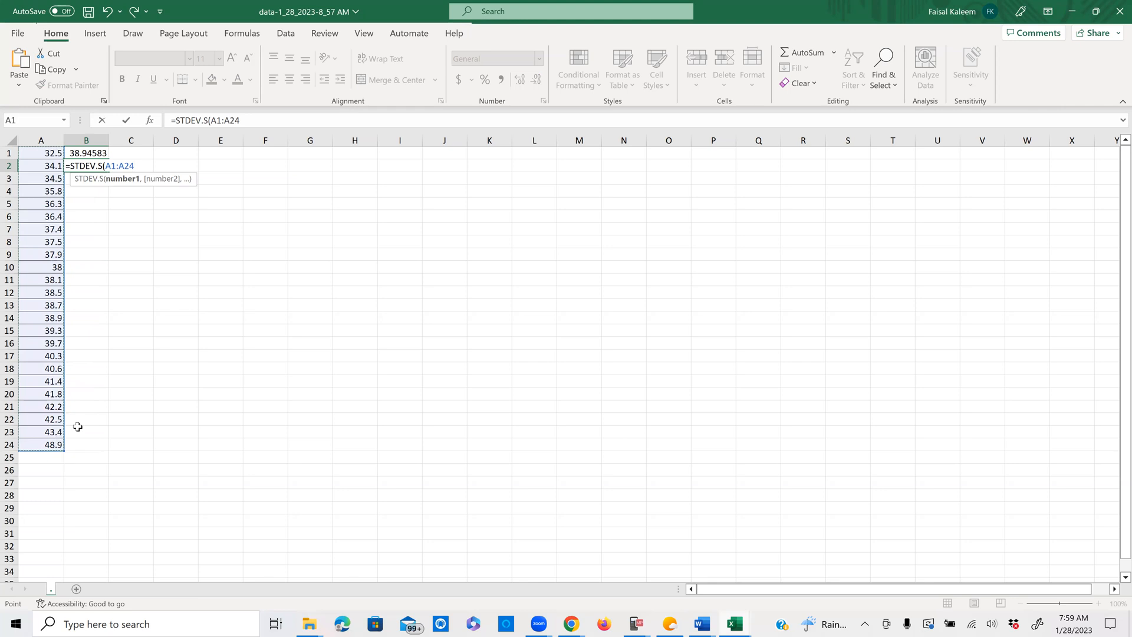
{"action": "left_click", "coordinate": [138, 166]}
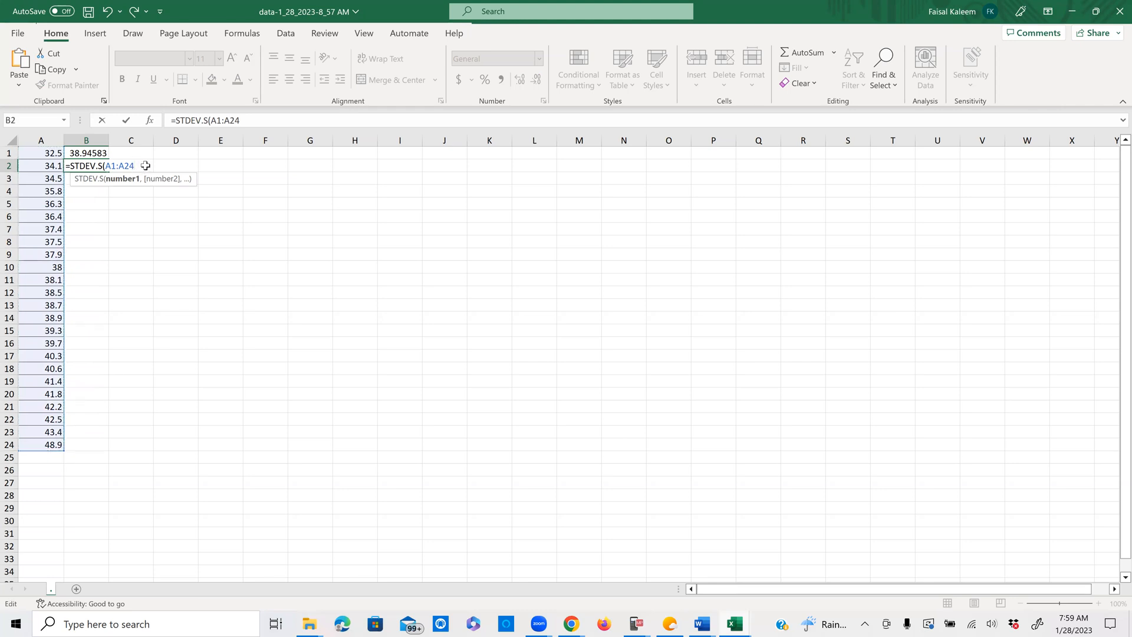
{"action": "key", "text": "Return"}
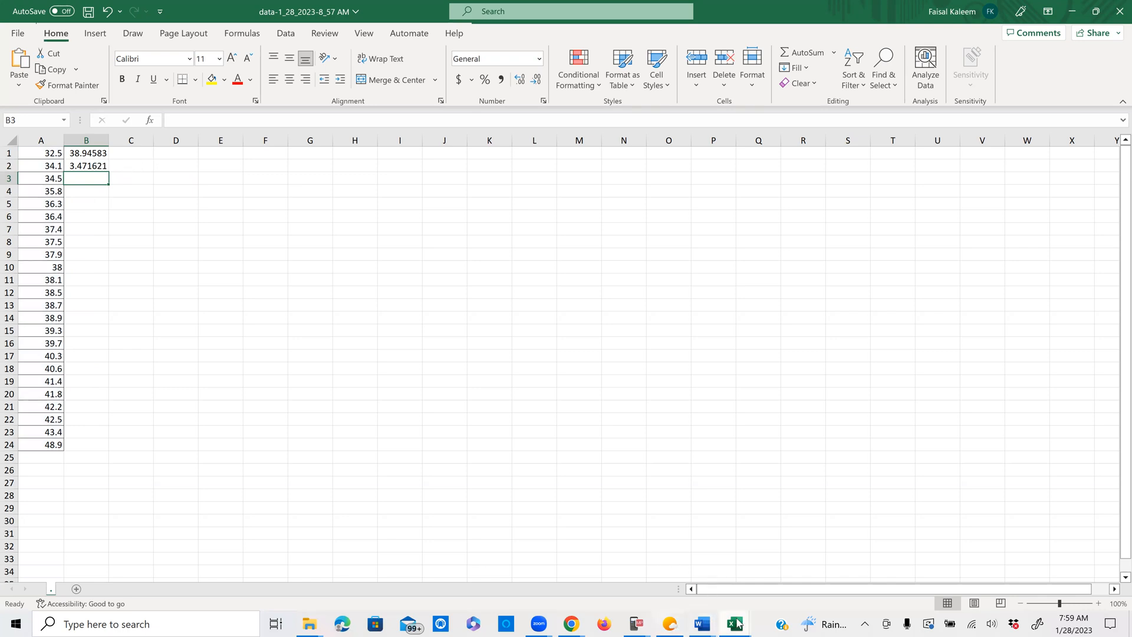
Switch back to the statistics course document in Word and complete the SD equation in Example 1 with 3.472.
{"action": "mouse_move", "coordinate": [734, 621]}
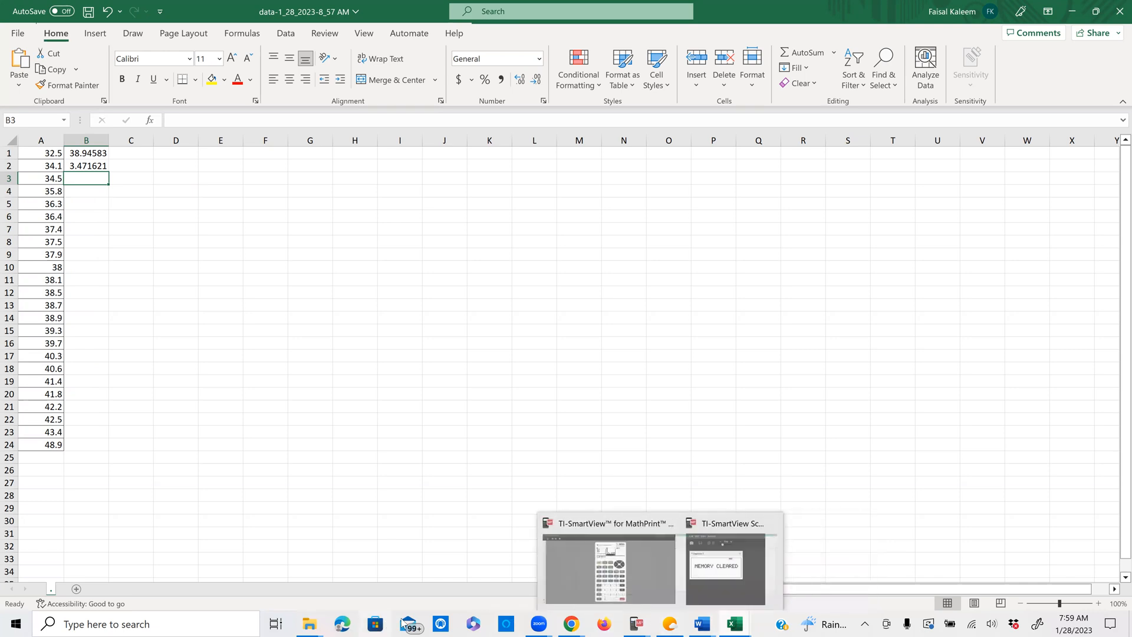
{"action": "left_click", "coordinate": [703, 624]}
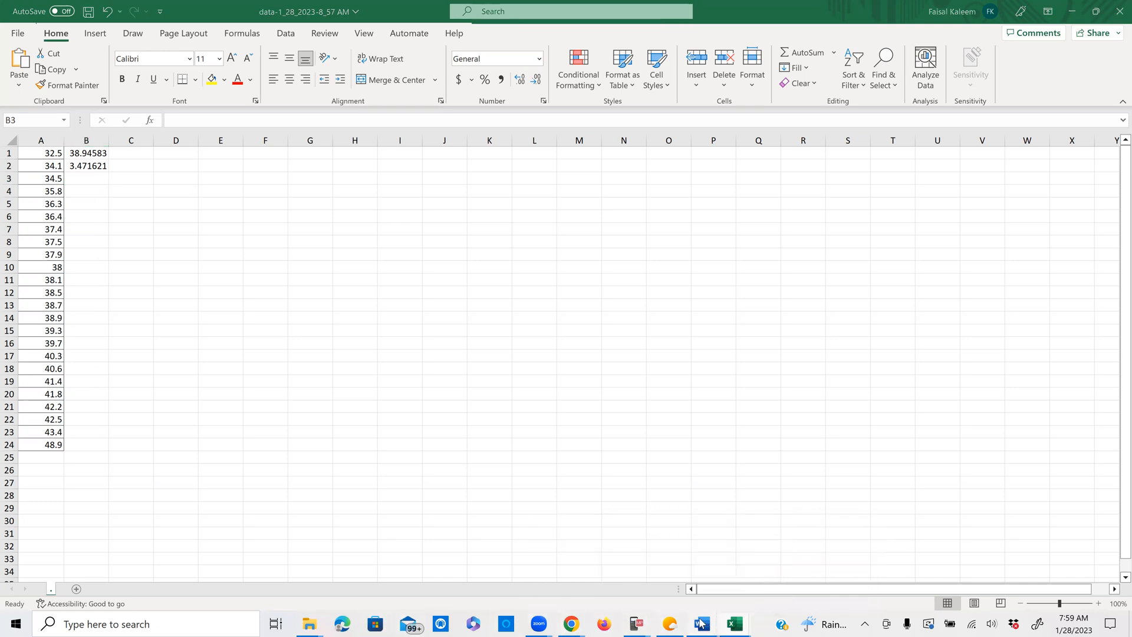
{"action": "left_click", "coordinate": [94, 581]}
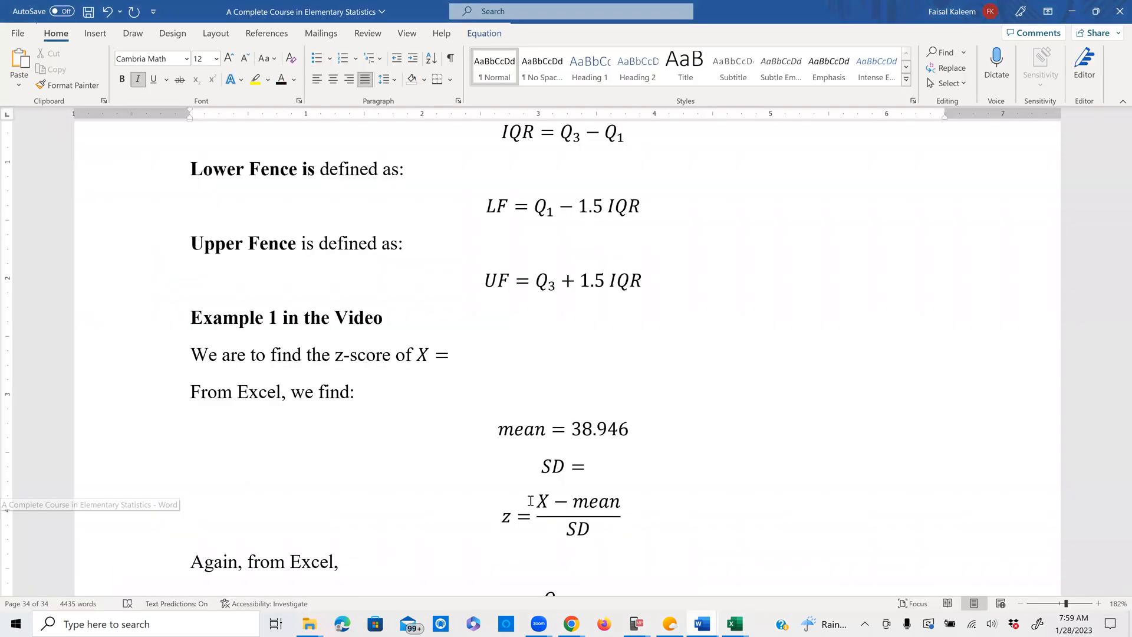
{"action": "left_click", "coordinate": [586, 465]}
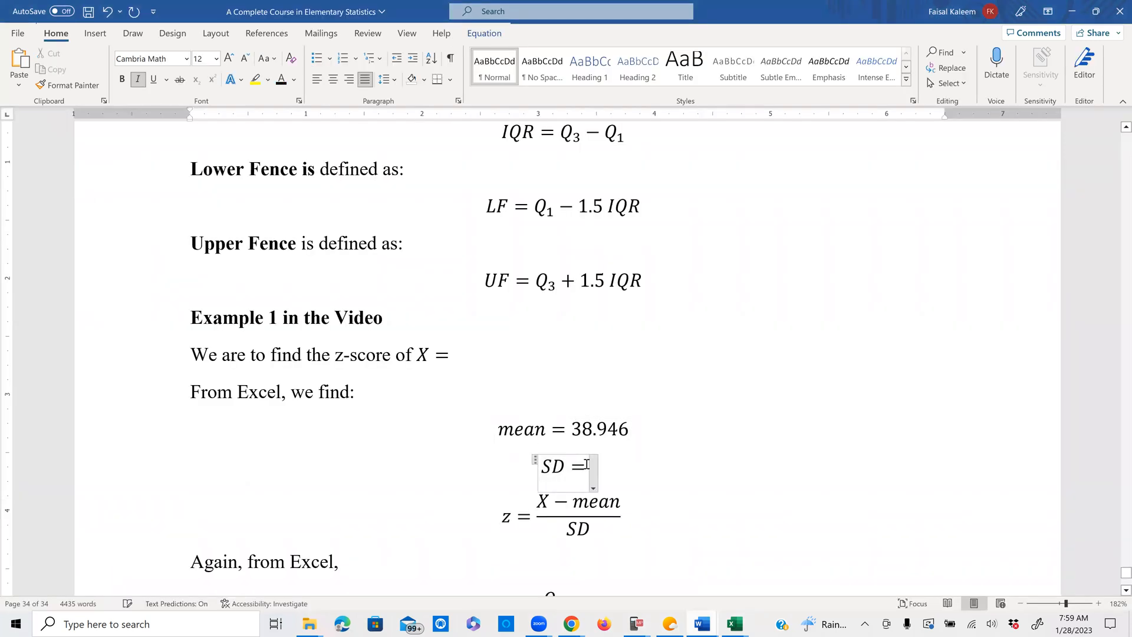
{"action": "type", "text": "3.472"}
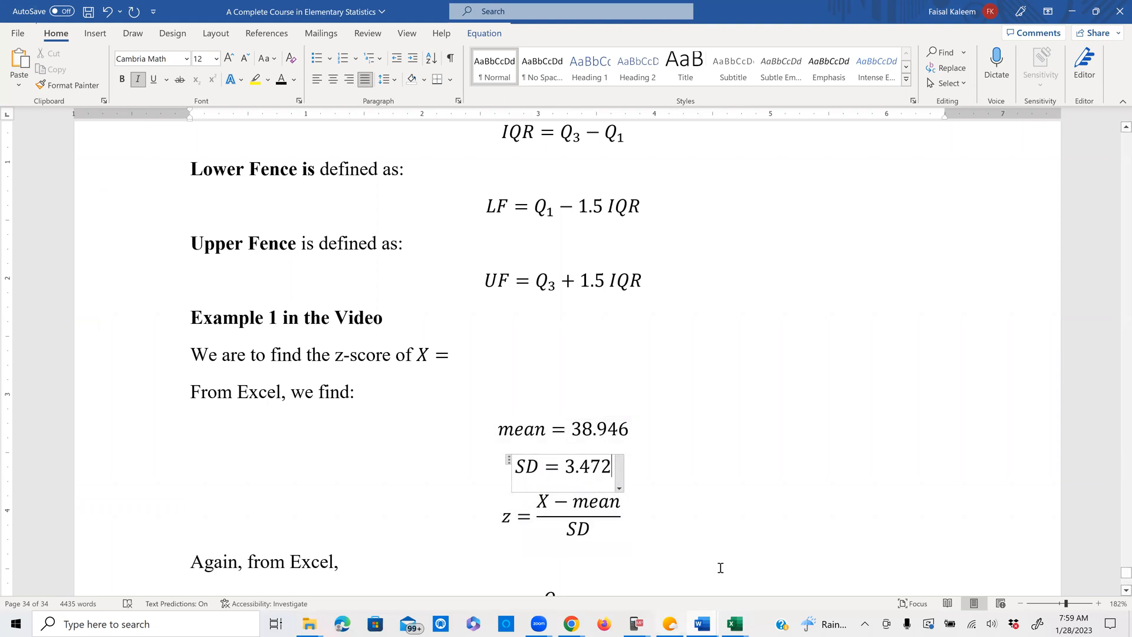
Consult Question 17 in the MyLab homework window, then return to the Word statistics document and complete Example 1's X equation with 34.5.
{"action": "left_click", "coordinate": [571, 623]}
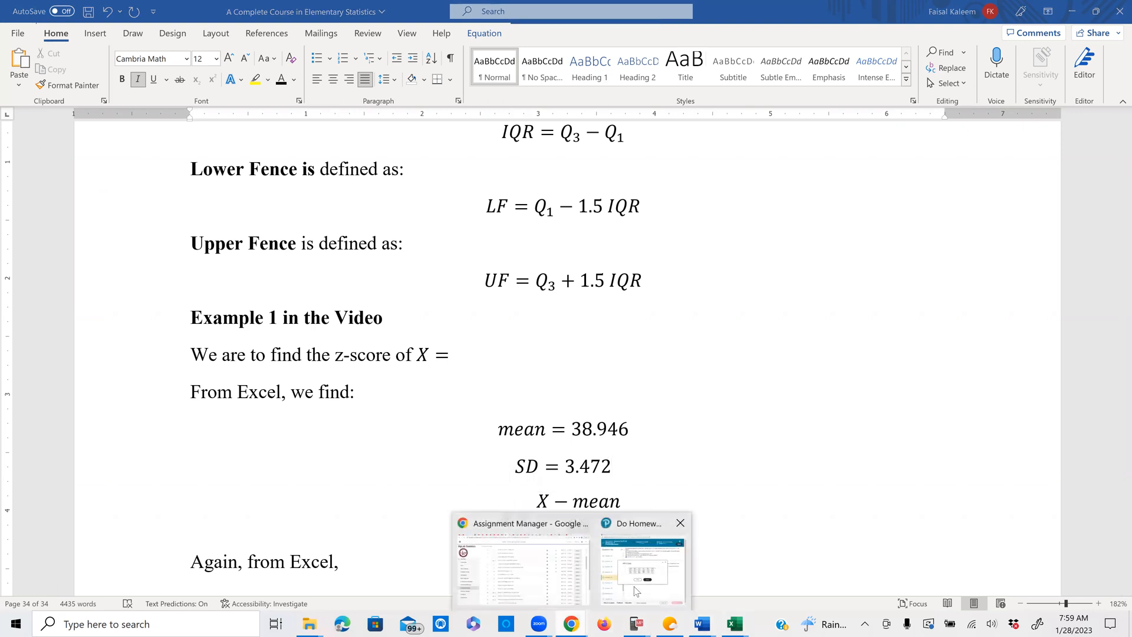
{"action": "left_click", "coordinate": [635, 591]}
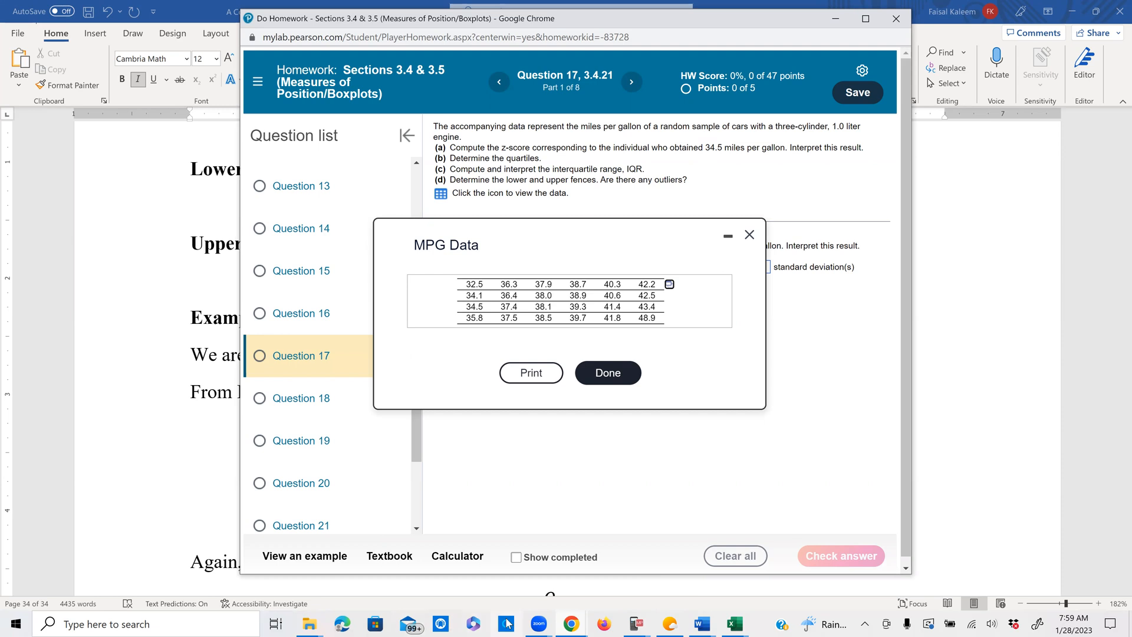
{"action": "mouse_move", "coordinate": [706, 624]}
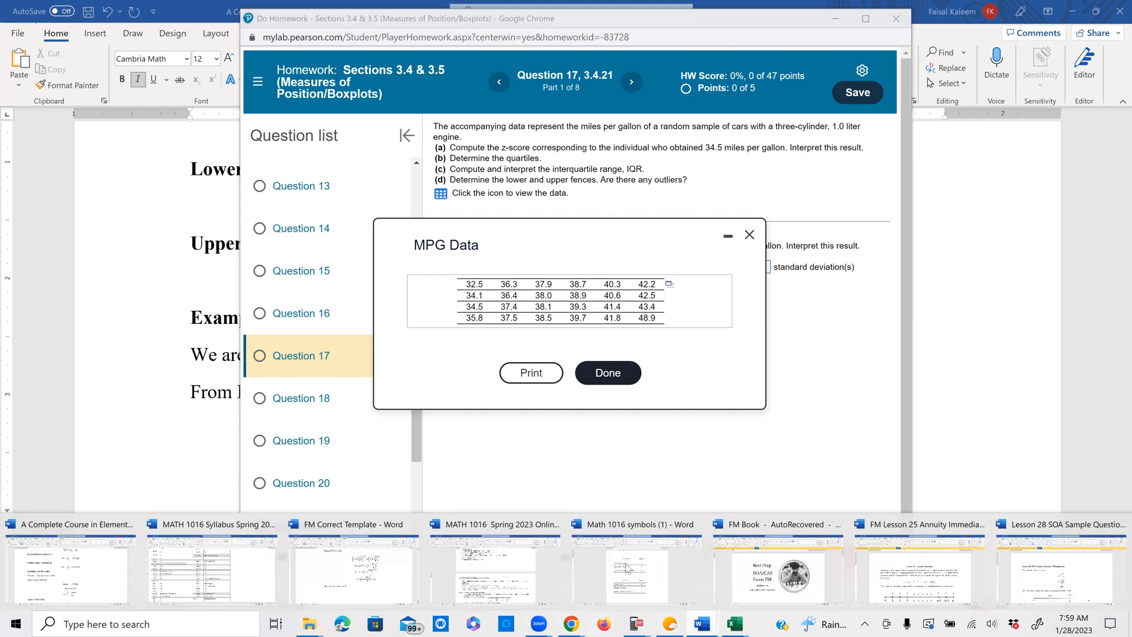
{"action": "left_click", "coordinate": [65, 567]}
{"action": "left_click", "coordinate": [446, 356]}
{"action": "type", "text": "34.5"}
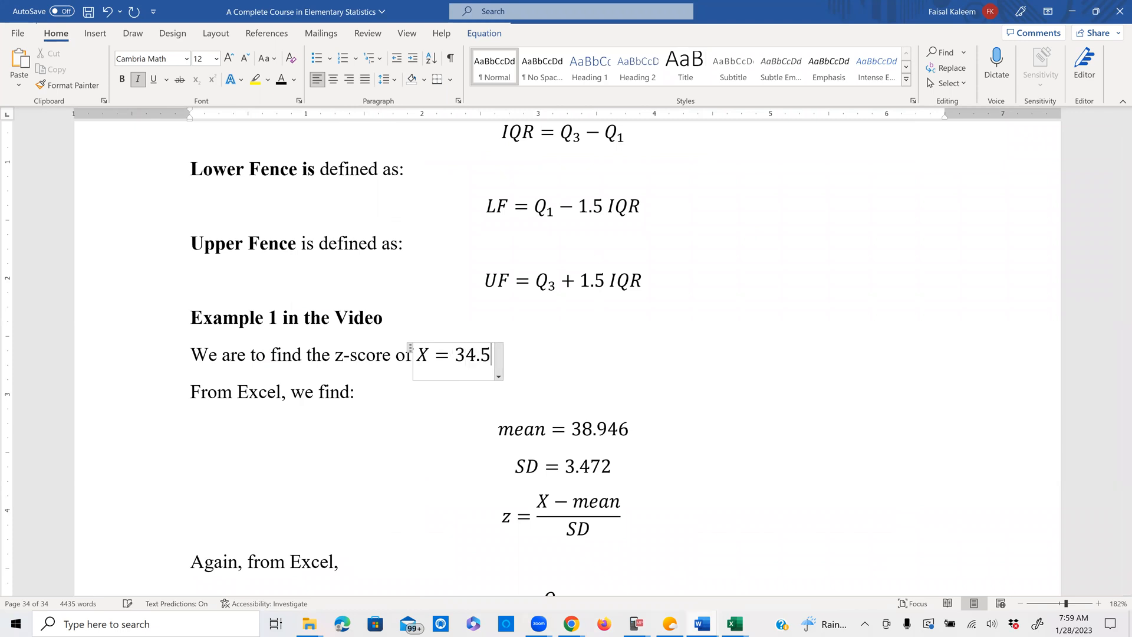
Copy the z-score formula in Example 1, add an equals sign after it, and paste the copy behind that sign.
{"action": "scroll", "coordinate": [632, 444], "scroll_direction": "down", "scroll_amount": 3}
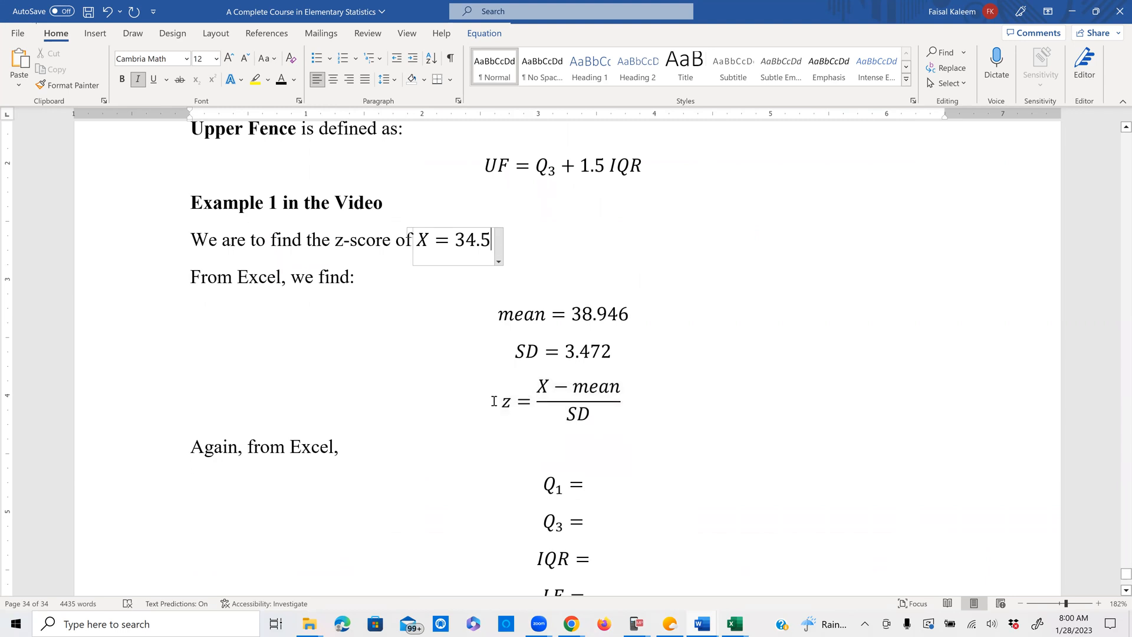
{"action": "left_click_drag", "start_coordinate": [494, 401], "coordinate": [652, 390]}
{"action": "right_click", "coordinate": [586, 394]}
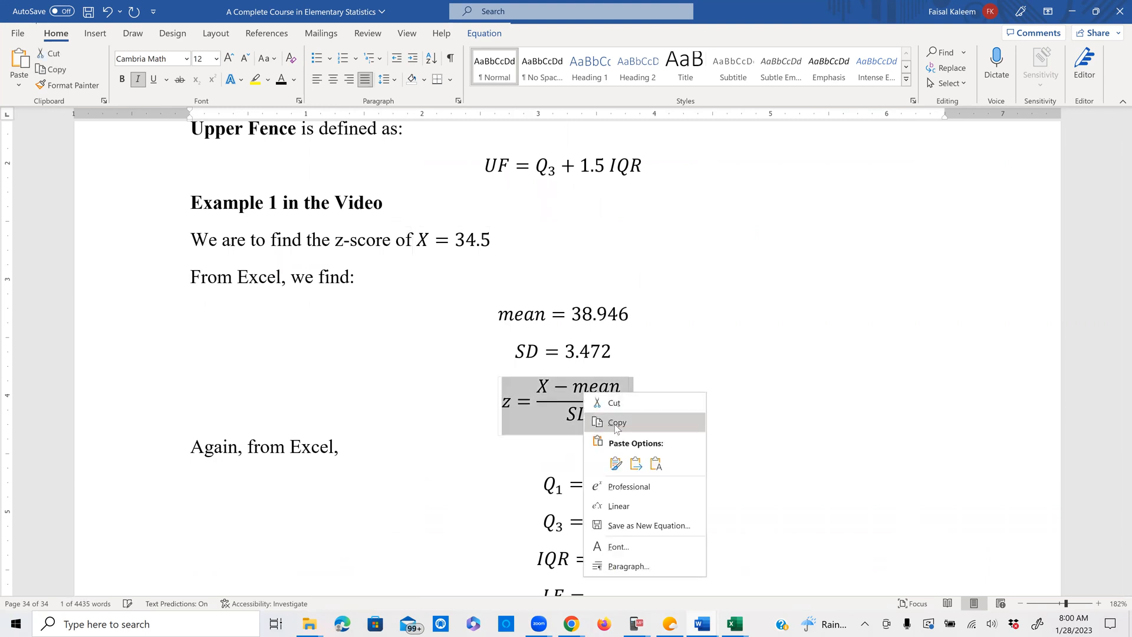
{"action": "left_click", "coordinate": [616, 423]}
{"action": "left_click", "coordinate": [627, 400]}
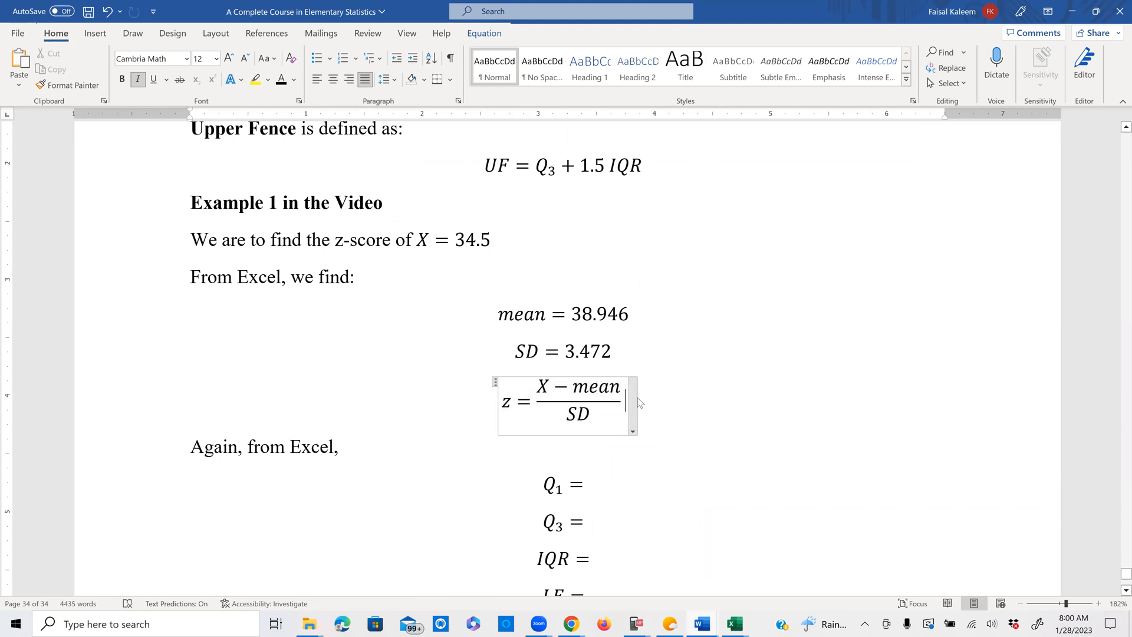
{"action": "type", "text": "="}
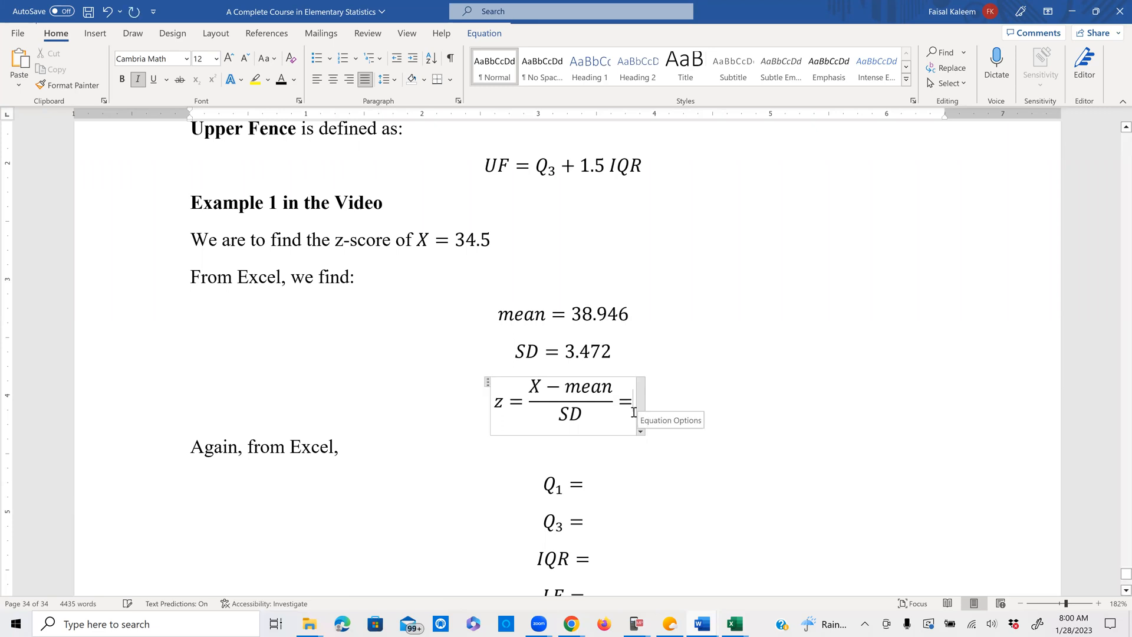
{"action": "right_click", "coordinate": [633, 404]}
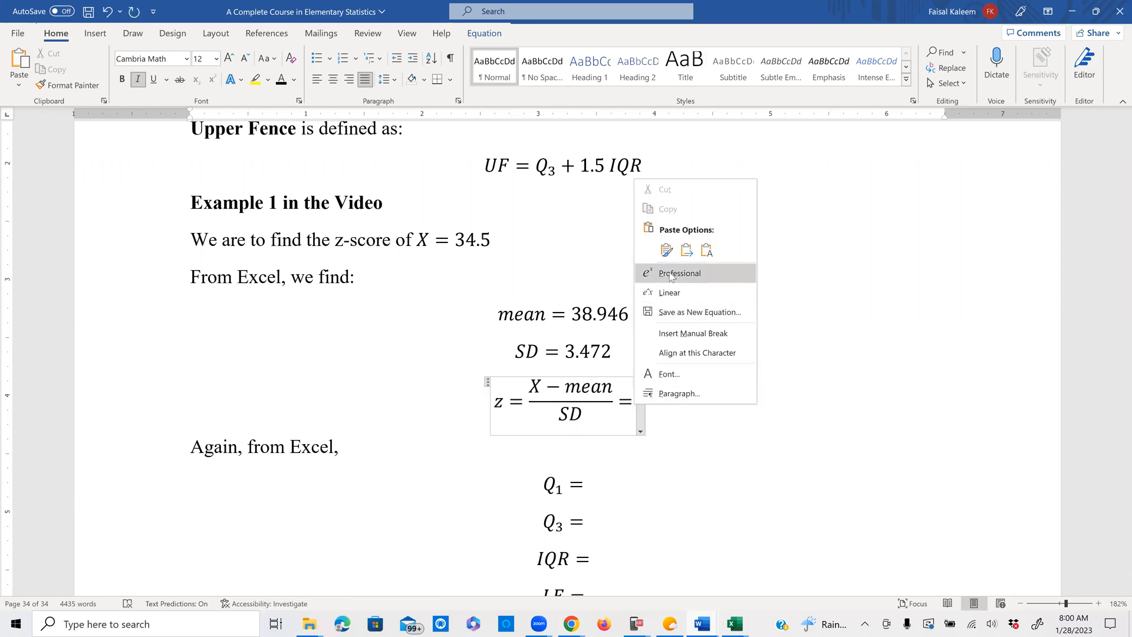
{"action": "left_click", "coordinate": [667, 250]}
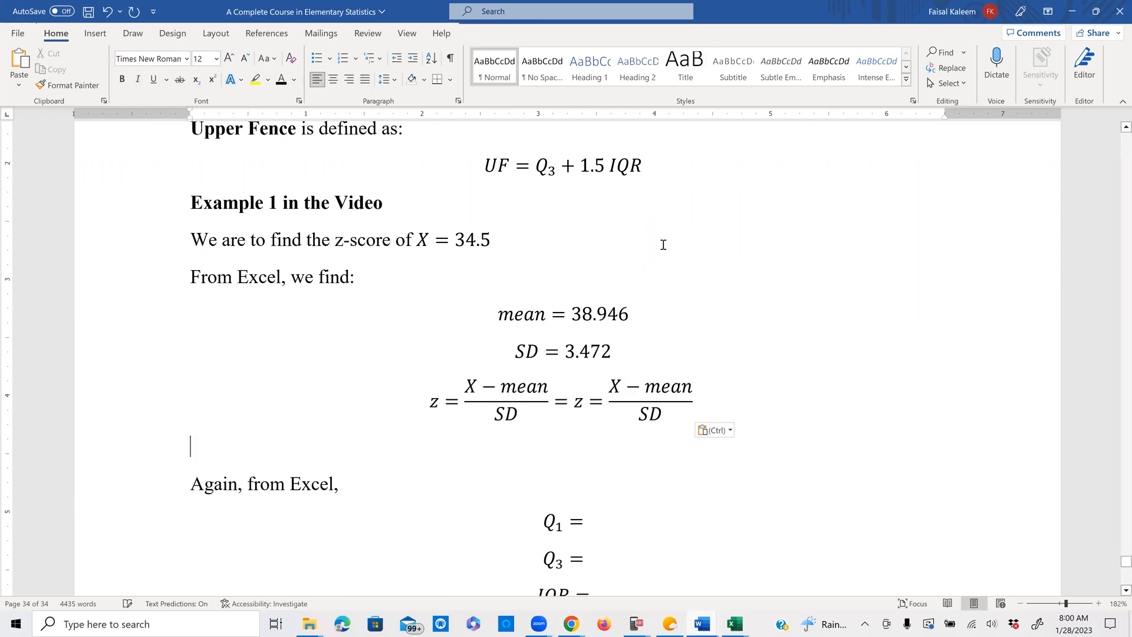
Delete the redundant "z =" between the two fractions of the z-score equation.
{"action": "left_click", "coordinate": [570, 404]}
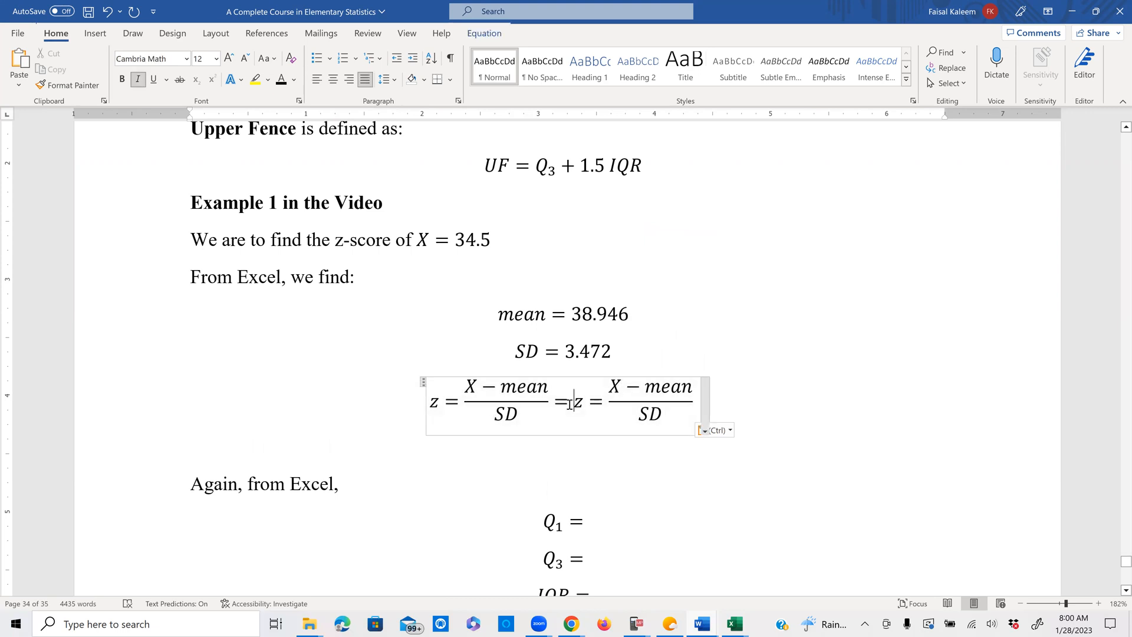
{"action": "key", "text": "Right"}
{"action": "key", "text": "Right"}
{"action": "key", "text": "BackSpace"}
{"action": "key", "text": "BackSpace"}
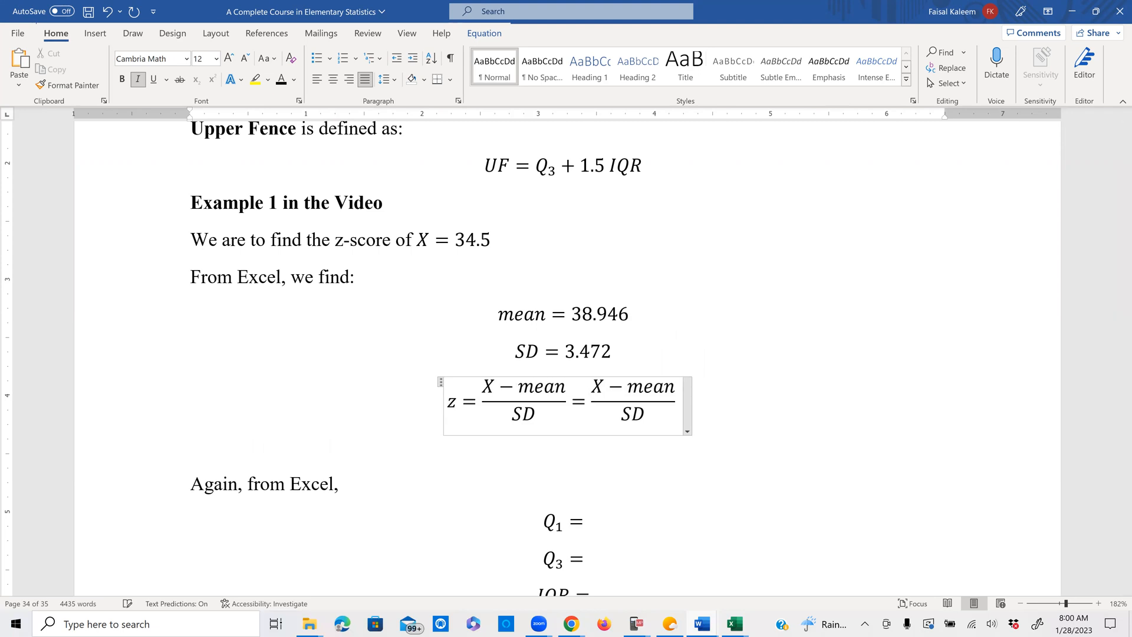
Replace the numerator of the second z-score fraction with 34.5 − 38.946.
{"action": "key", "text": "Up"}
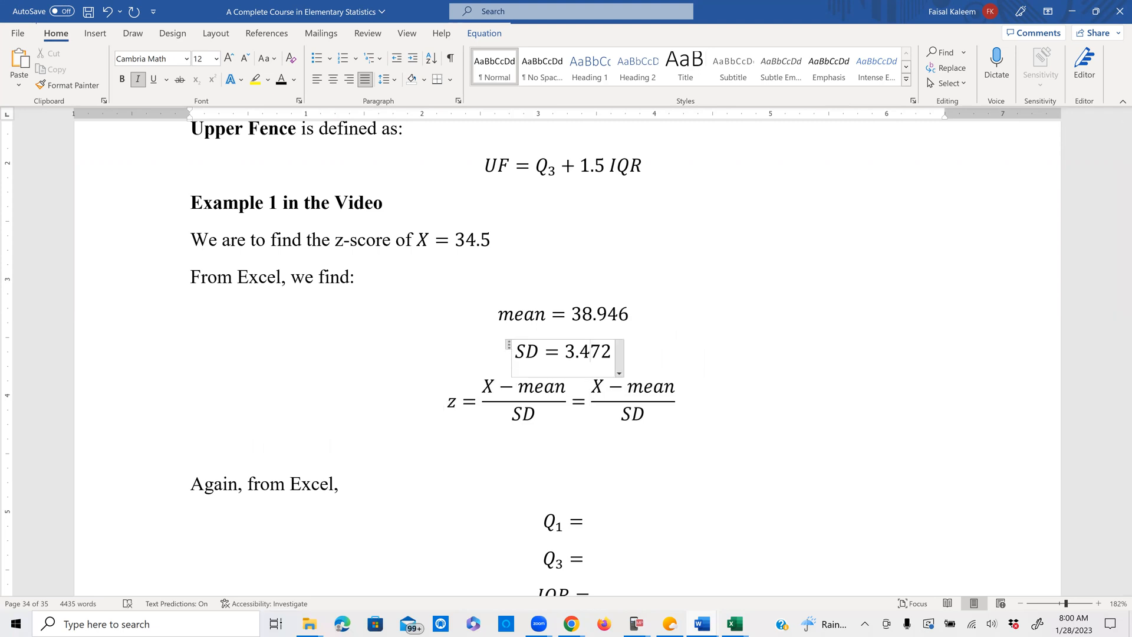
{"action": "left_click", "coordinate": [603, 389]}
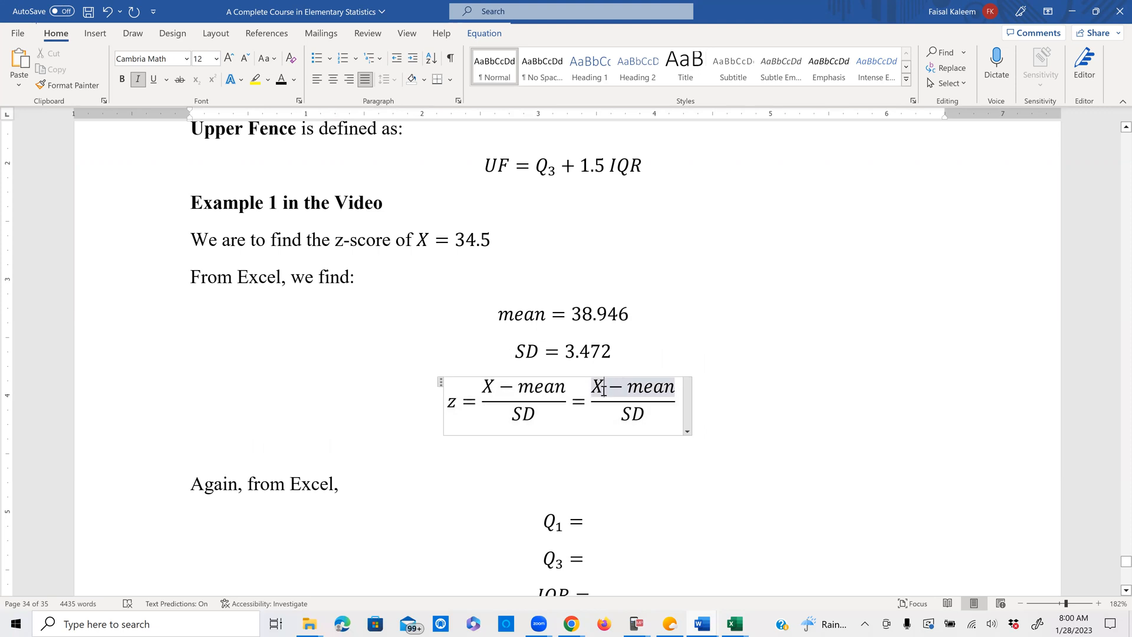
{"action": "key", "text": "BackSpace"}
{"action": "type", "text": "34."}
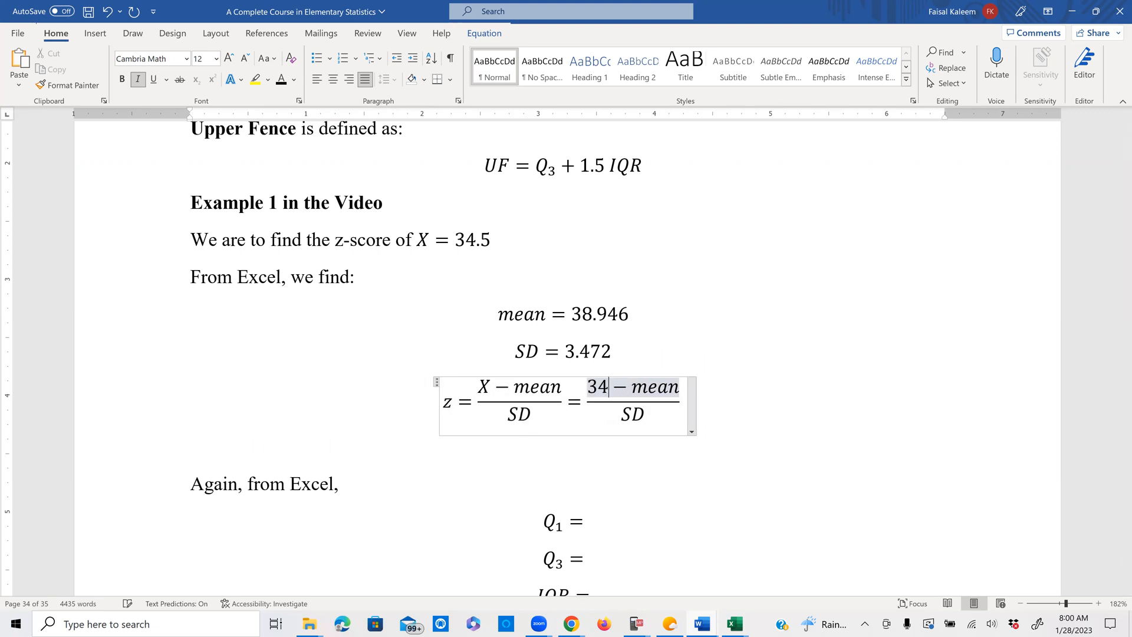
{"action": "type", "text": "5"}
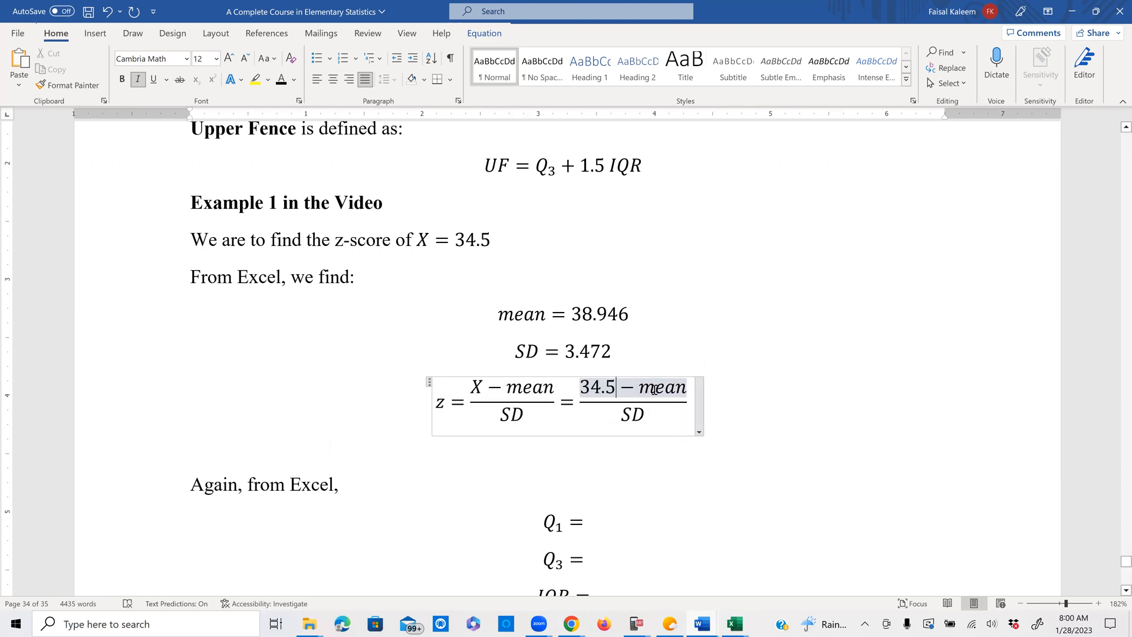
{"action": "left_click", "coordinate": [687, 390]}
{"action": "key", "text": "BackSpace"}
{"action": "key", "text": "BackSpace"}
{"action": "key", "text": "BackSpace"}
{"action": "key", "text": "BackSpace"}
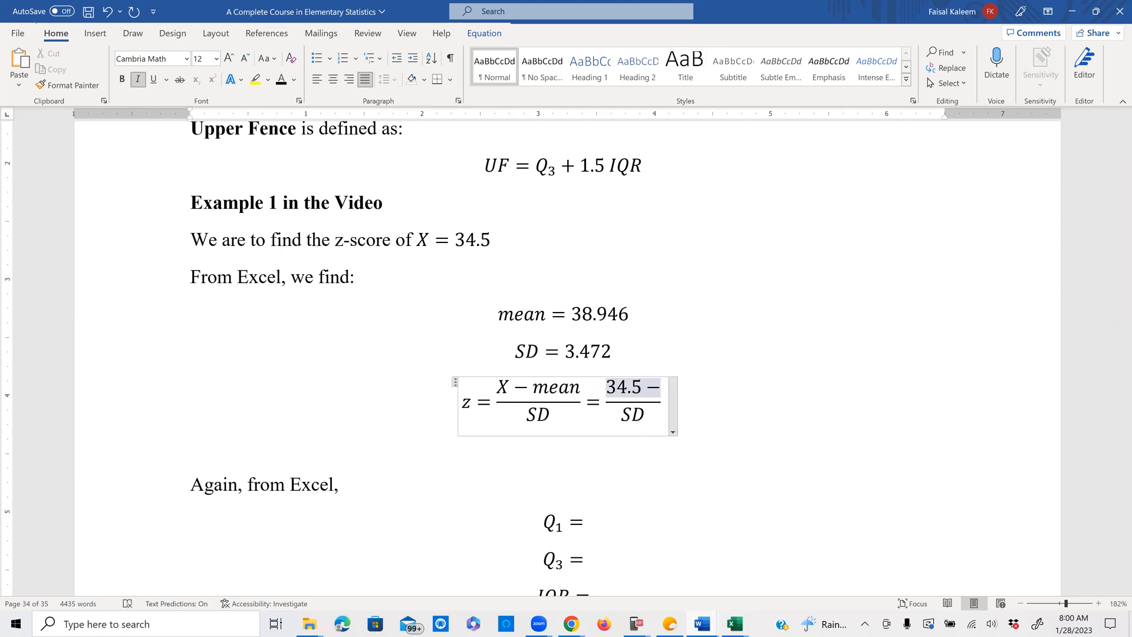
{"action": "type", "text": "38.946"}
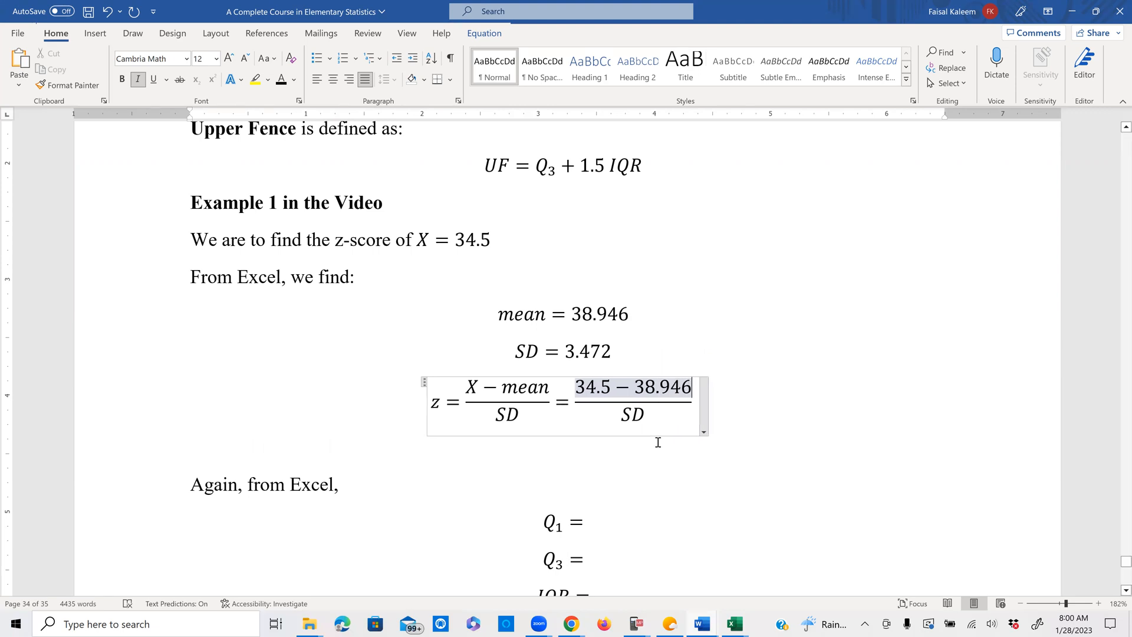
Replace SD in the denominator of the second z-score fraction with 3.472.
{"action": "left_click", "coordinate": [645, 412]}
{"action": "key", "text": "BackSpace"}
{"action": "key", "text": "BackSpace"}
{"action": "type", "text": "3"}
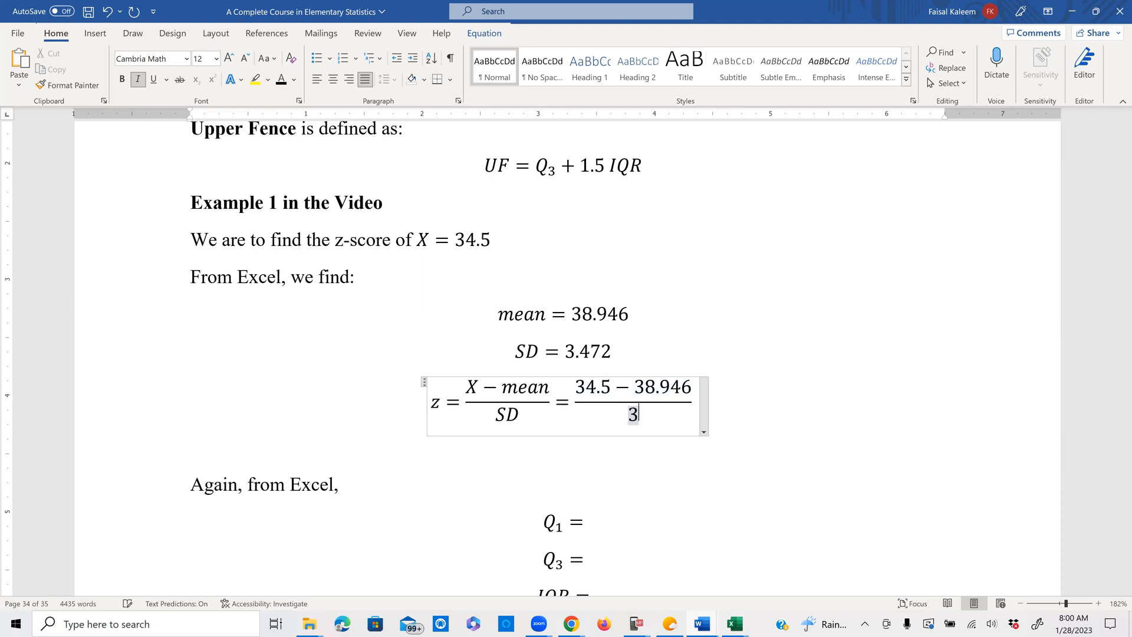
{"action": "type", "text": ".472"}
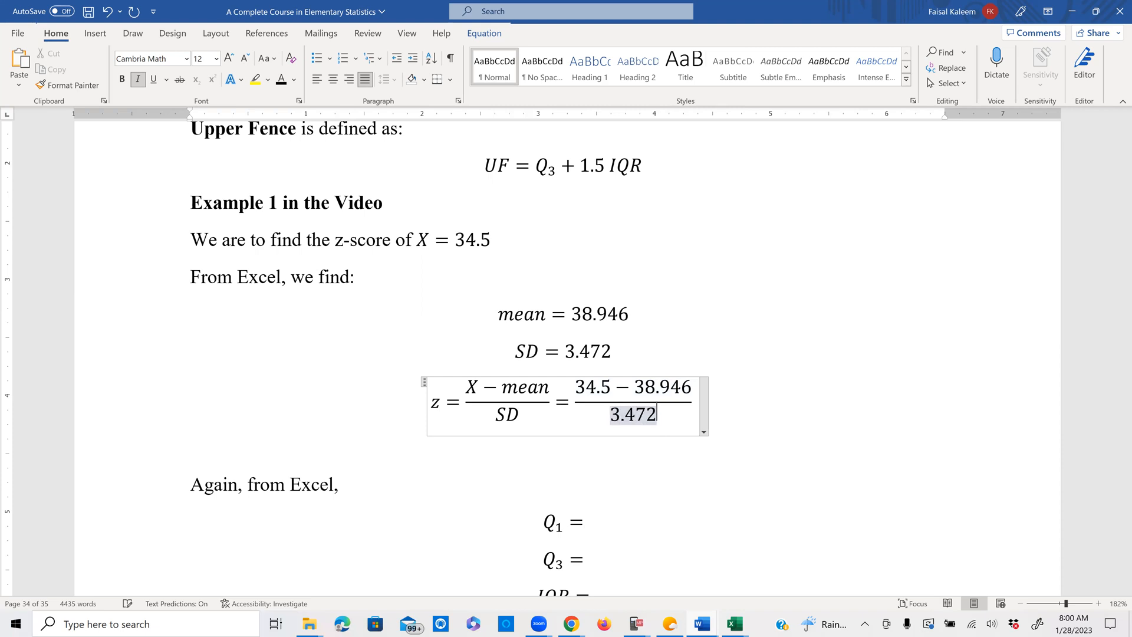
Finish the z-score equation with the result = −1.28 and make −1.28 bold.
{"action": "key", "text": "Right"}
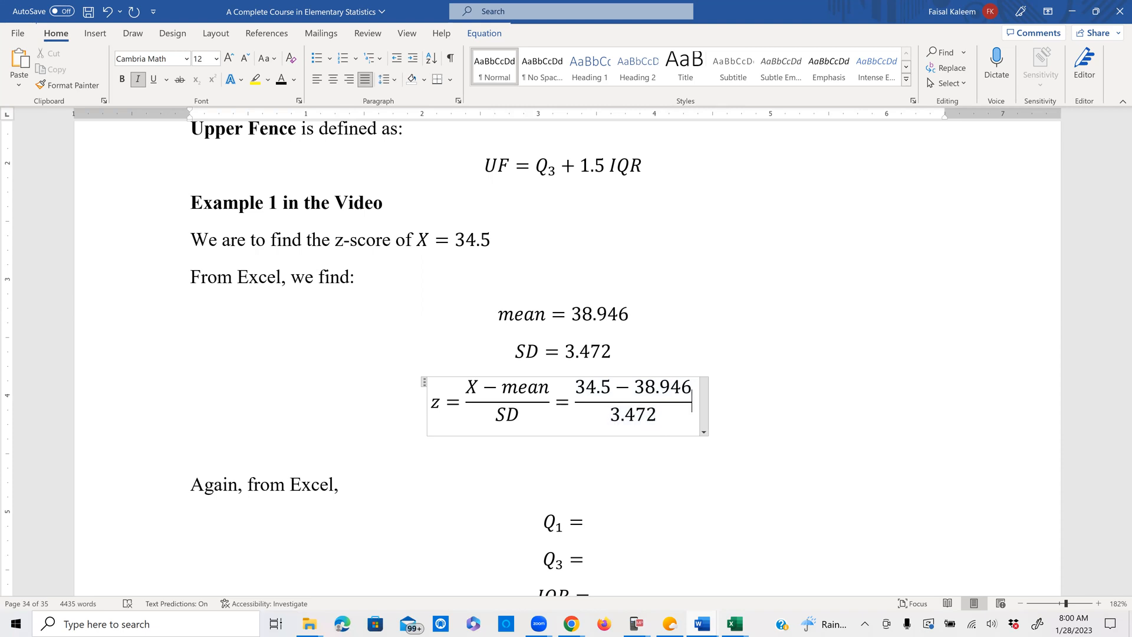
{"action": "type", "text": "="}
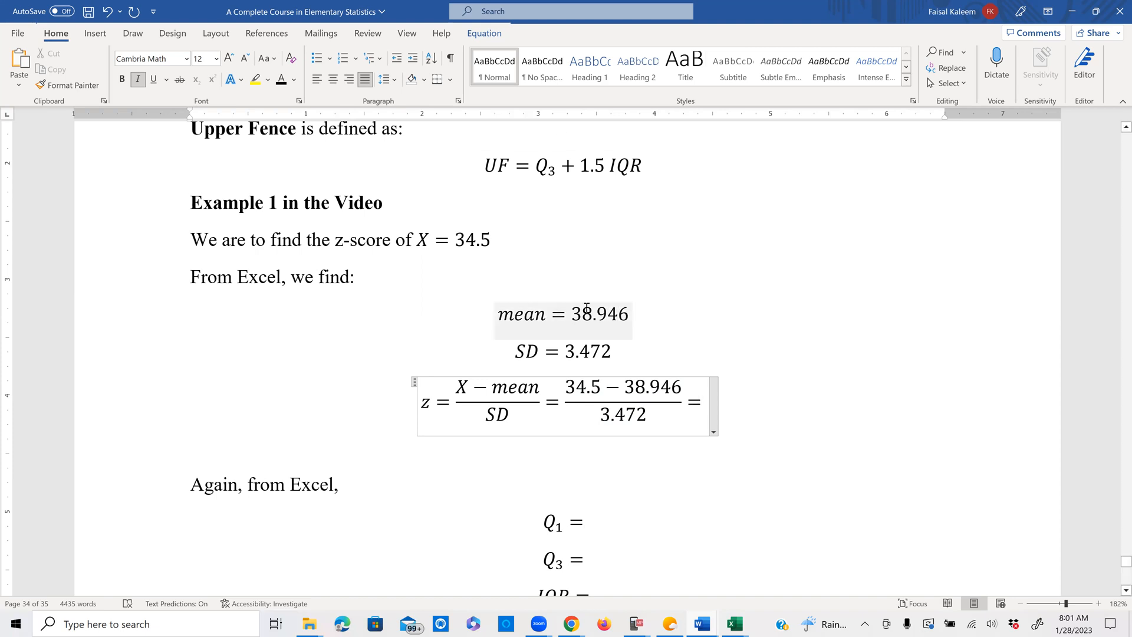
{"action": "type", "text": "-"}
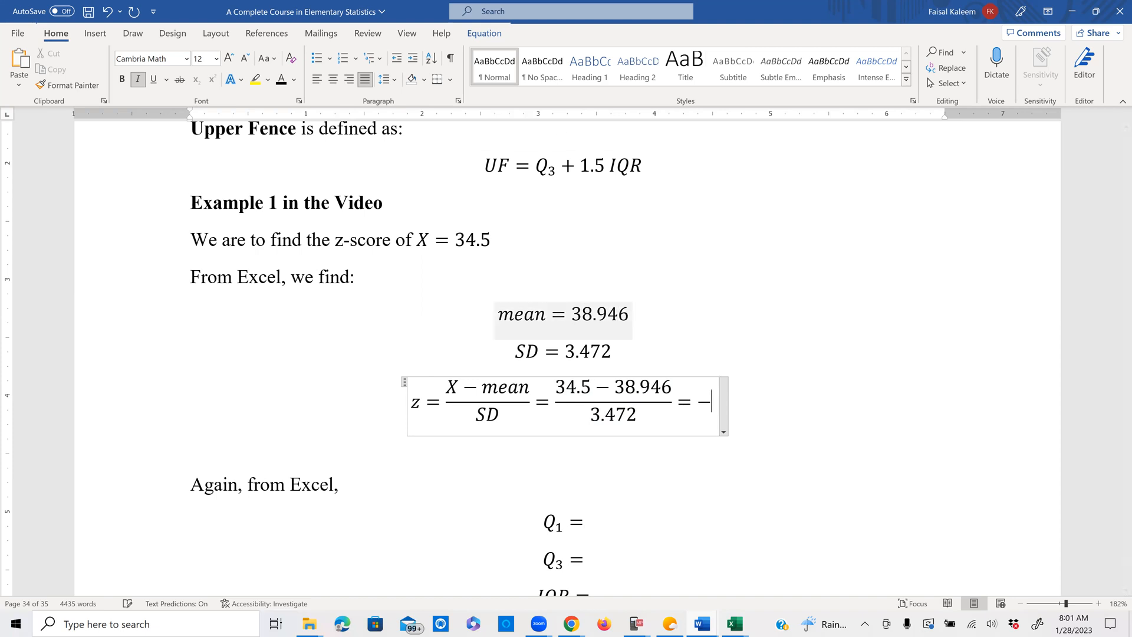
{"action": "type", "text": "1.2"}
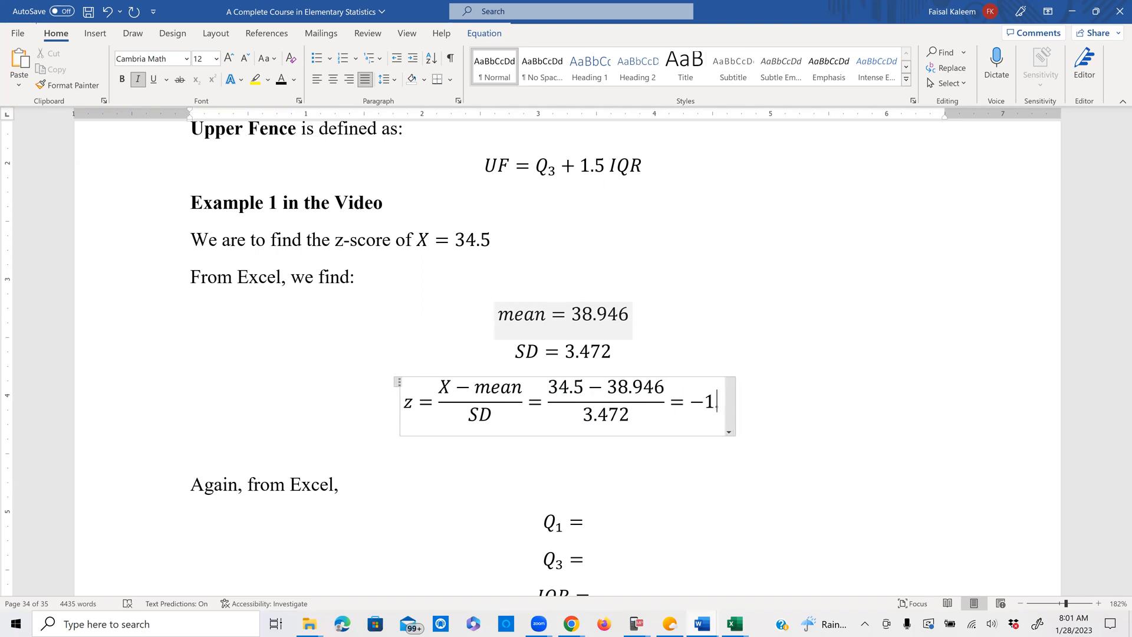
{"action": "type", "text": "8"}
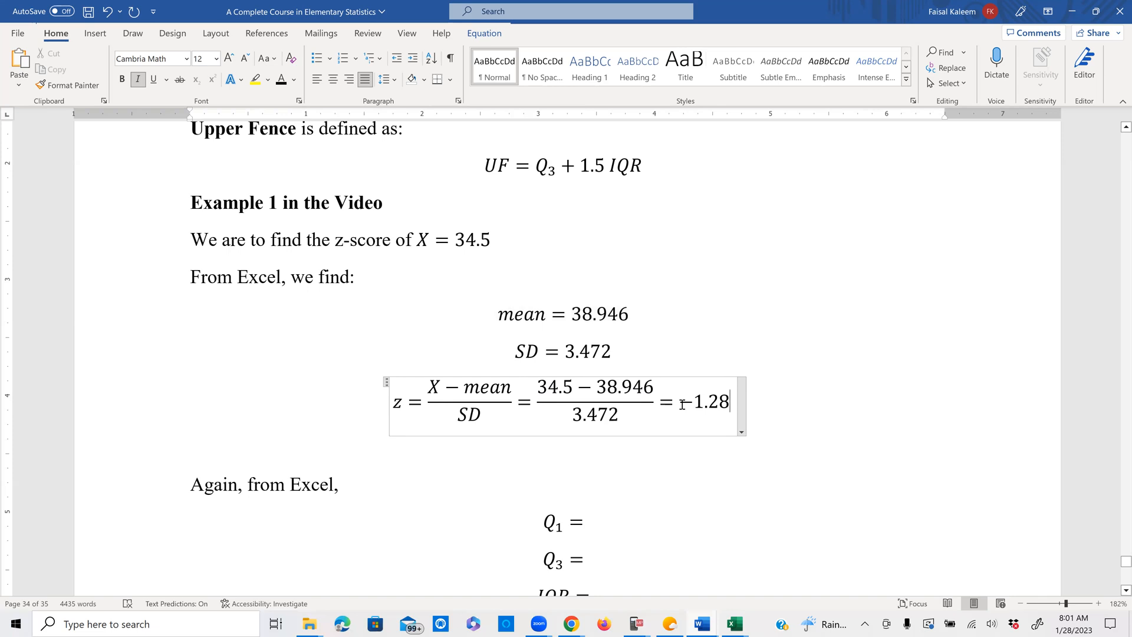
{"action": "left_click_drag", "start_coordinate": [681, 402], "coordinate": [735, 403]}
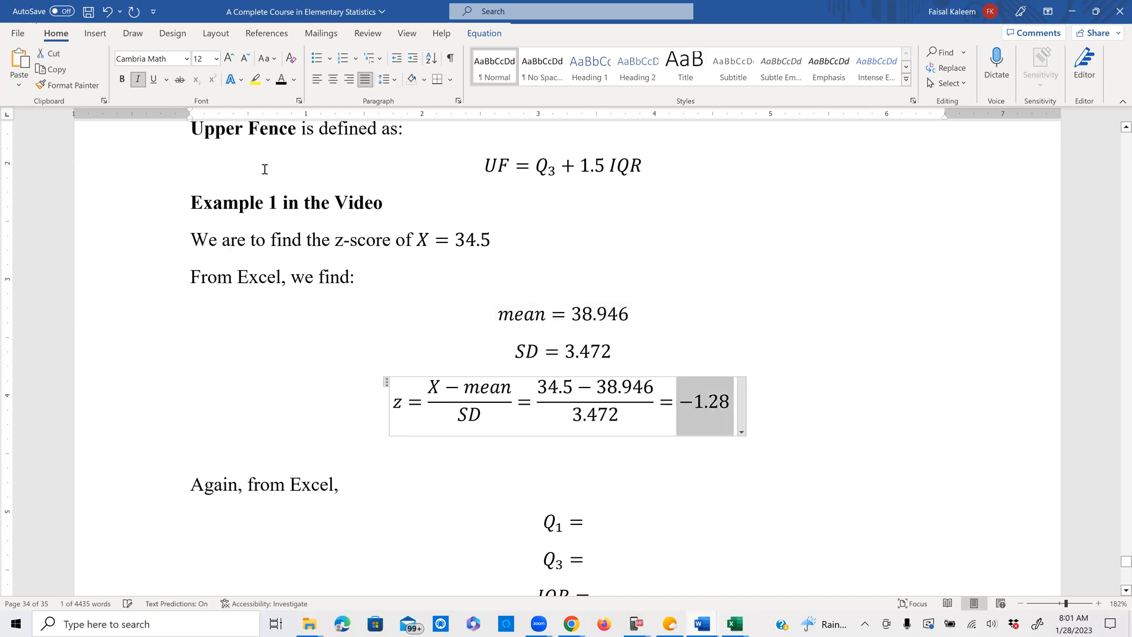
{"action": "left_click", "coordinate": [122, 79]}
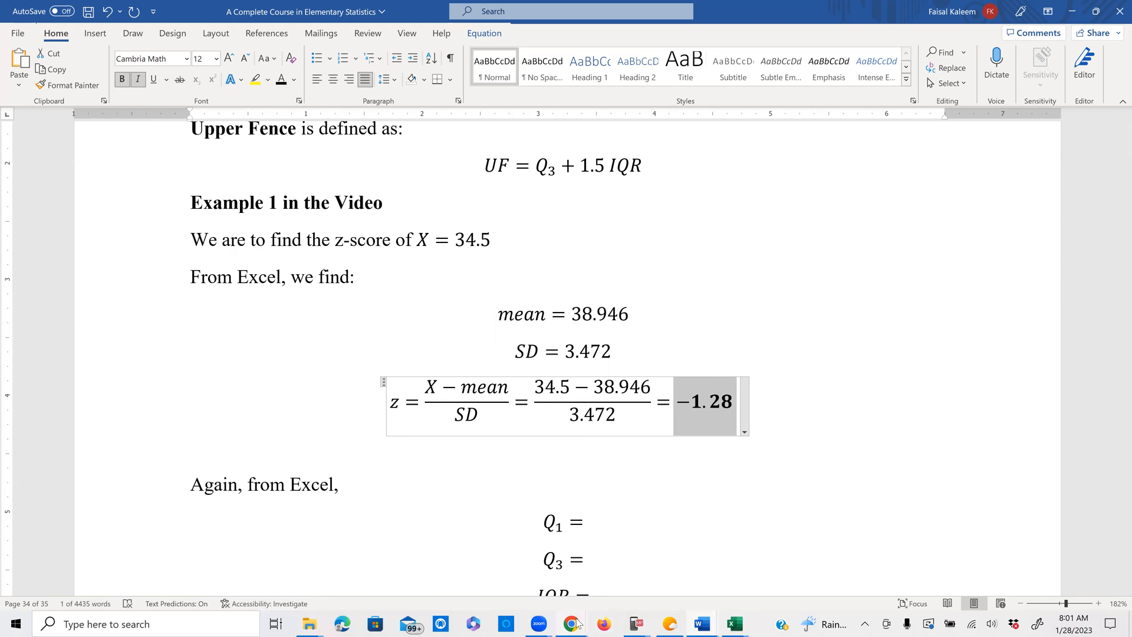
Switch to the MyLab homework in Chrome, close the MPG Data window, and enter −1.28 as the z-score in part (a).
{"action": "mouse_move", "coordinate": [577, 623]}
{"action": "left_click", "coordinate": [642, 561]}
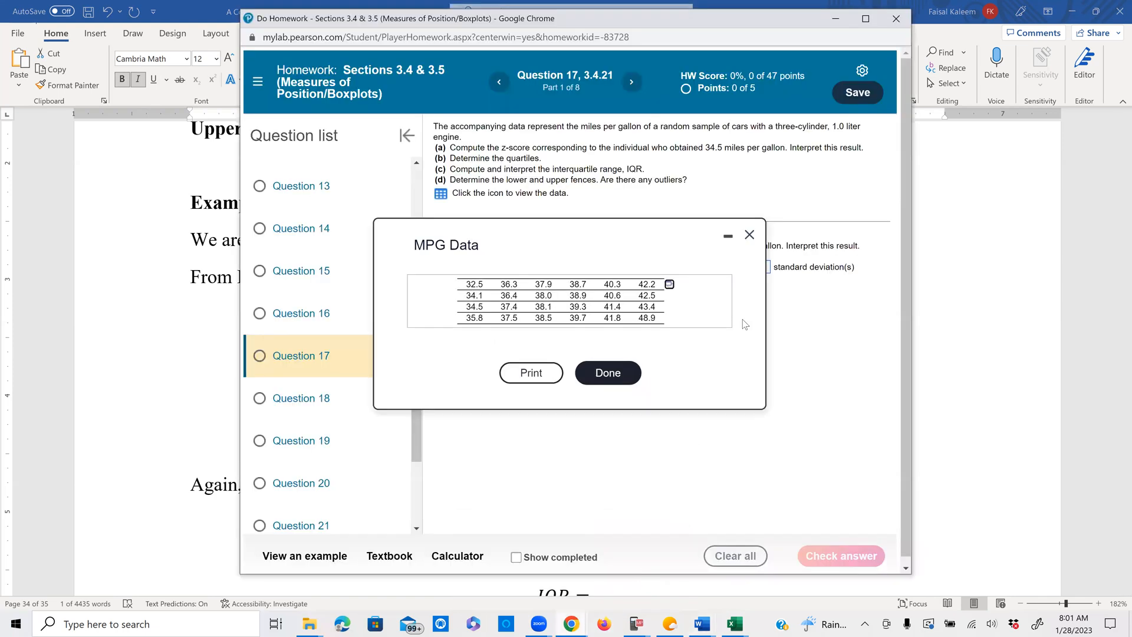
{"action": "left_click", "coordinate": [746, 236]}
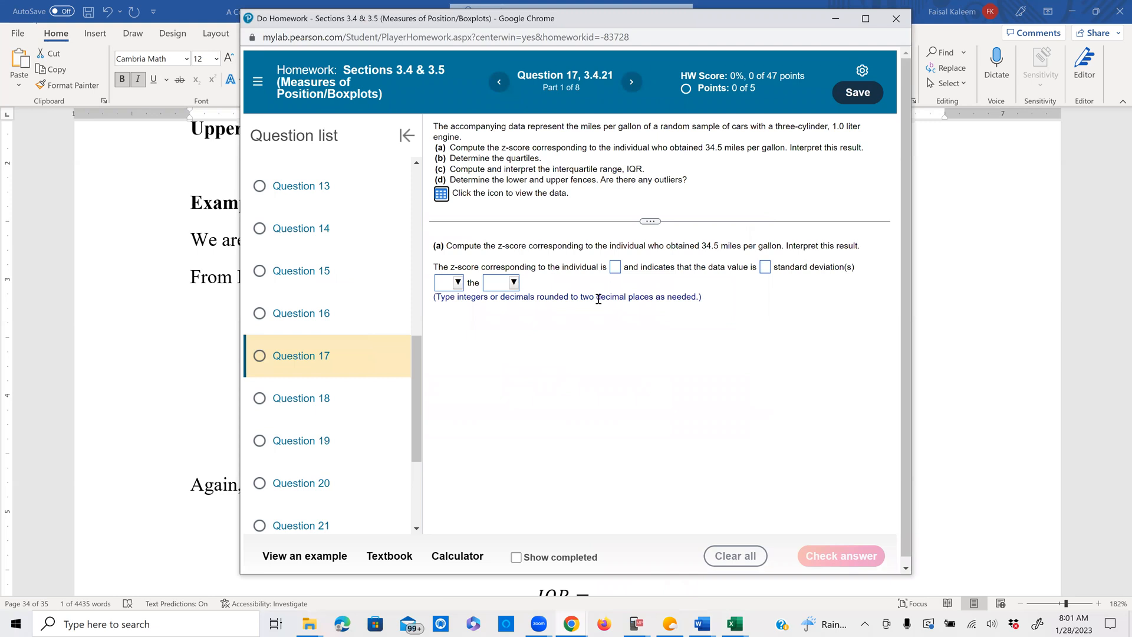
{"action": "left_click", "coordinate": [615, 267]}
{"action": "type", "text": "-1."}
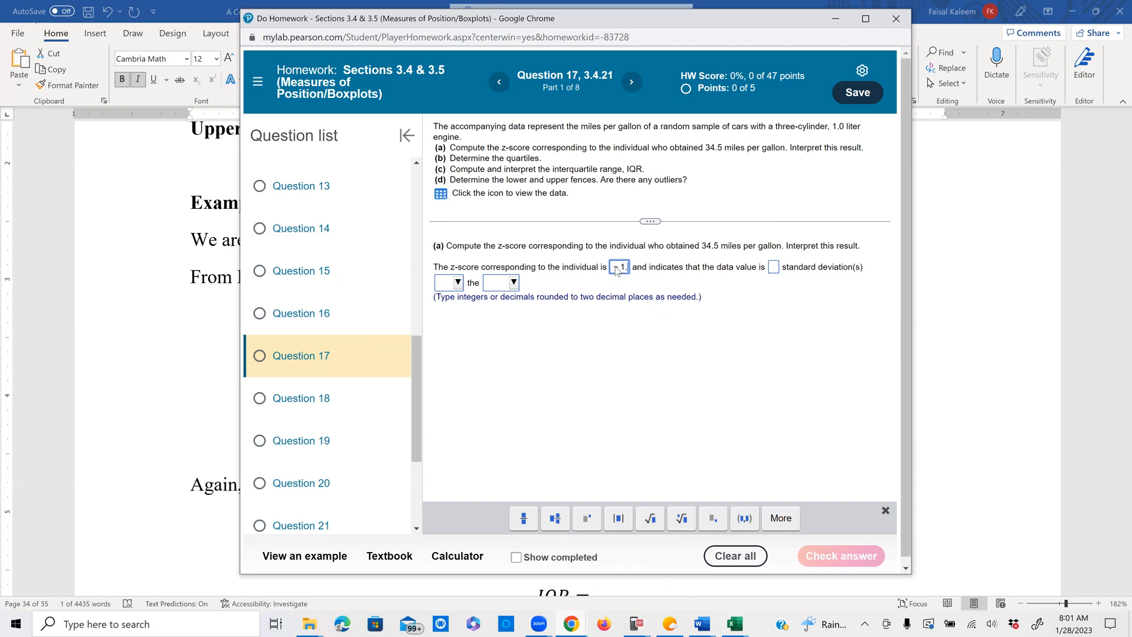
{"action": "type", "text": "28"}
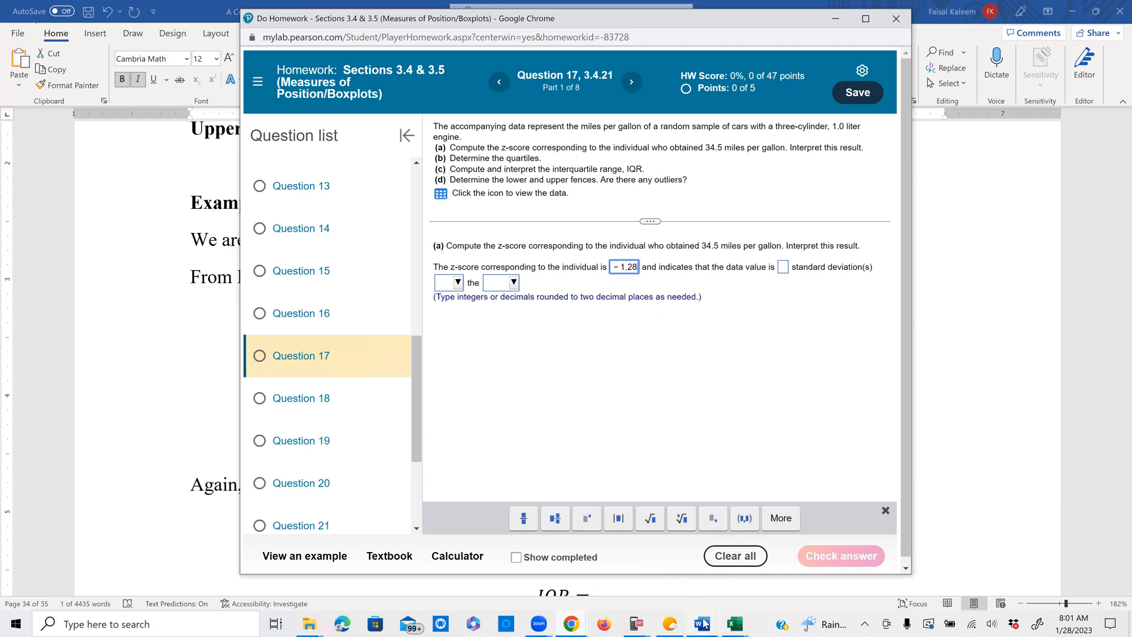
Complete the part (a) interpretation as 1.28 standard deviations below the mean and check the answer.
{"action": "mouse_move", "coordinate": [705, 624]}
{"action": "left_click", "coordinate": [784, 269]}
{"action": "type", "text": "1.28"}
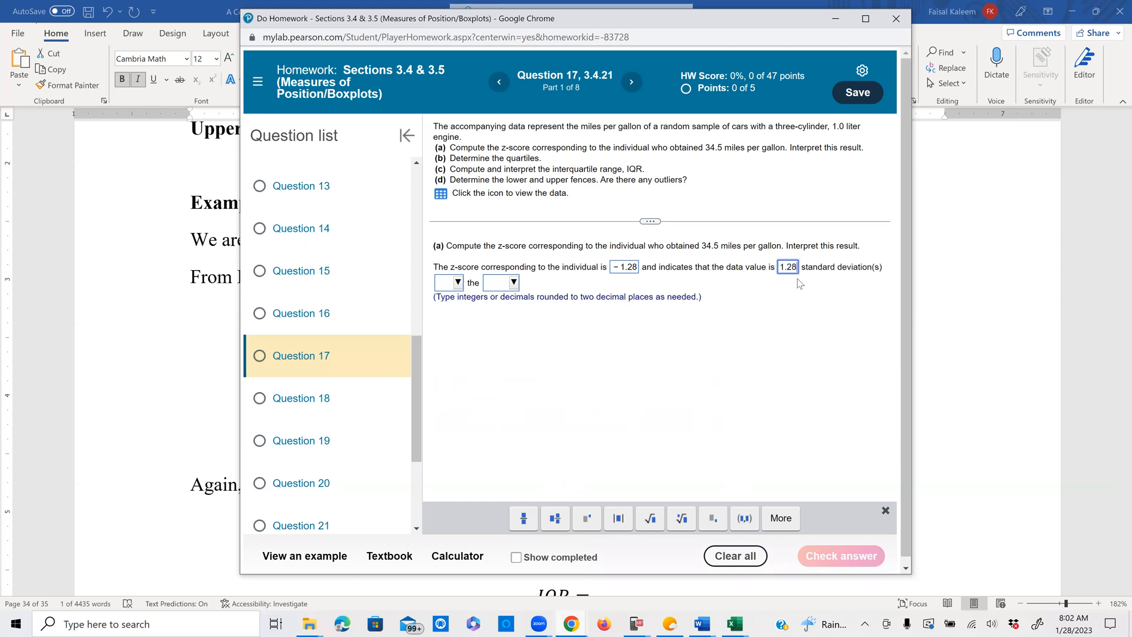
{"action": "left_click", "coordinate": [458, 283]}
{"action": "left_click", "coordinate": [469, 361]}
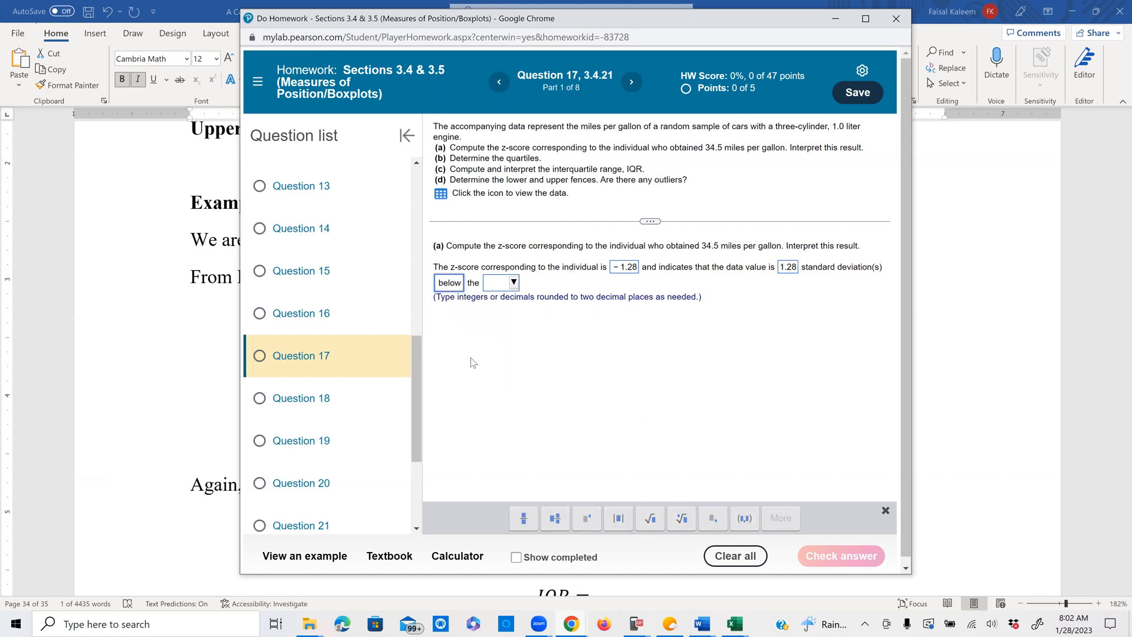
{"action": "left_click", "coordinate": [514, 283]}
{"action": "left_click", "coordinate": [517, 337]}
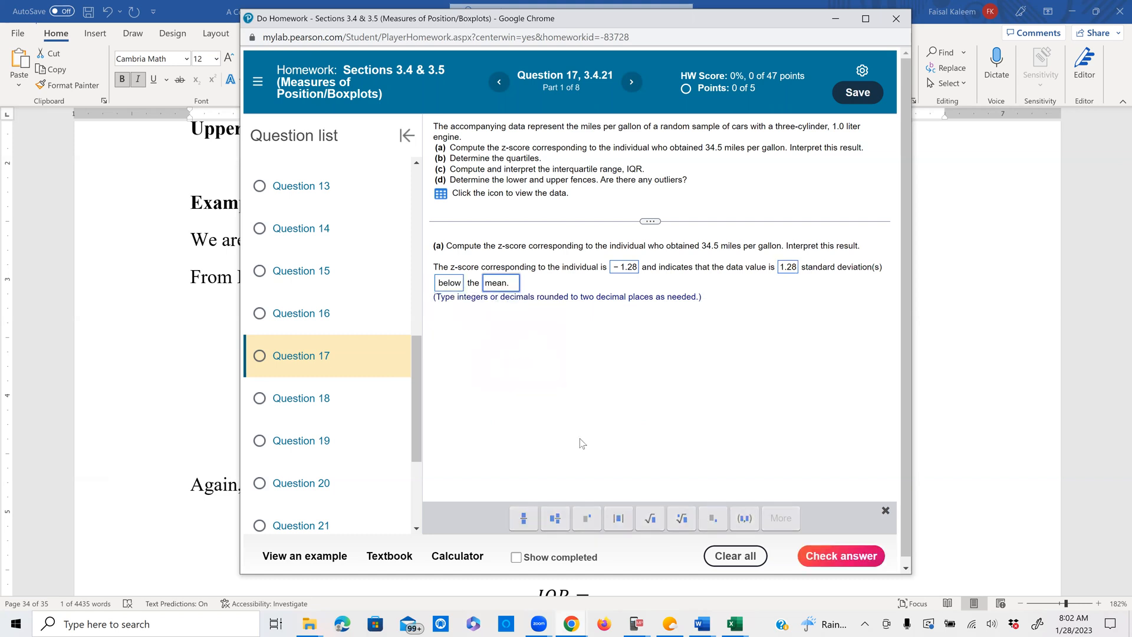
{"action": "left_click", "coordinate": [861, 555]}
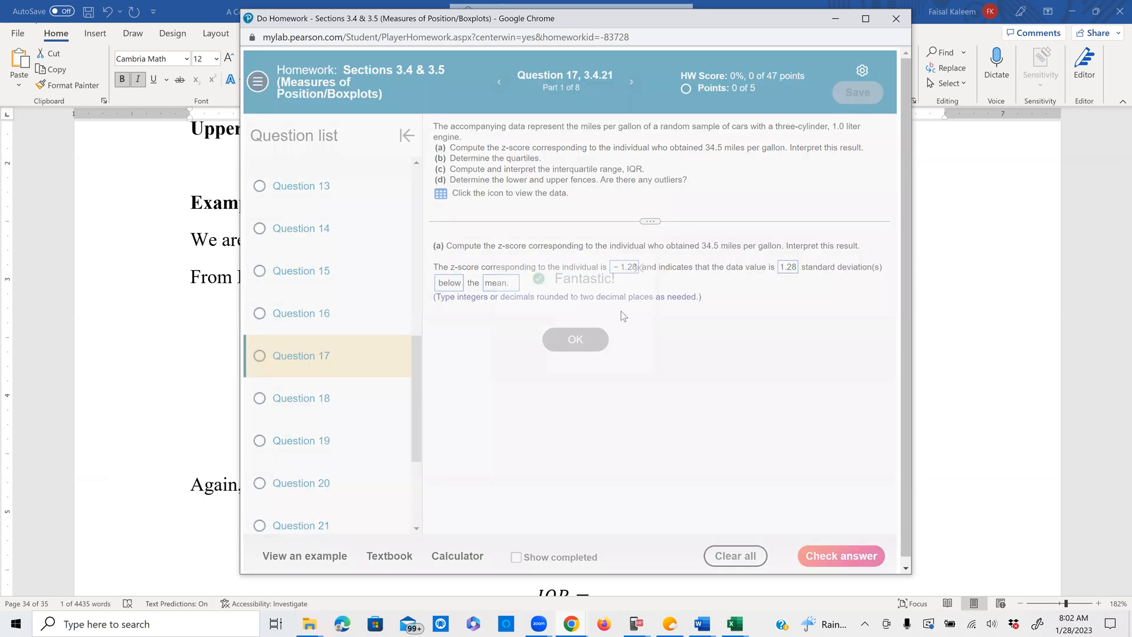
Dismiss the answer feedback, switch to the Excel data workbook, and compute the first quartile of A1:A24 in B3 with QUARTILE.EXC and quart 1.
{"action": "left_click", "coordinate": [584, 339]}
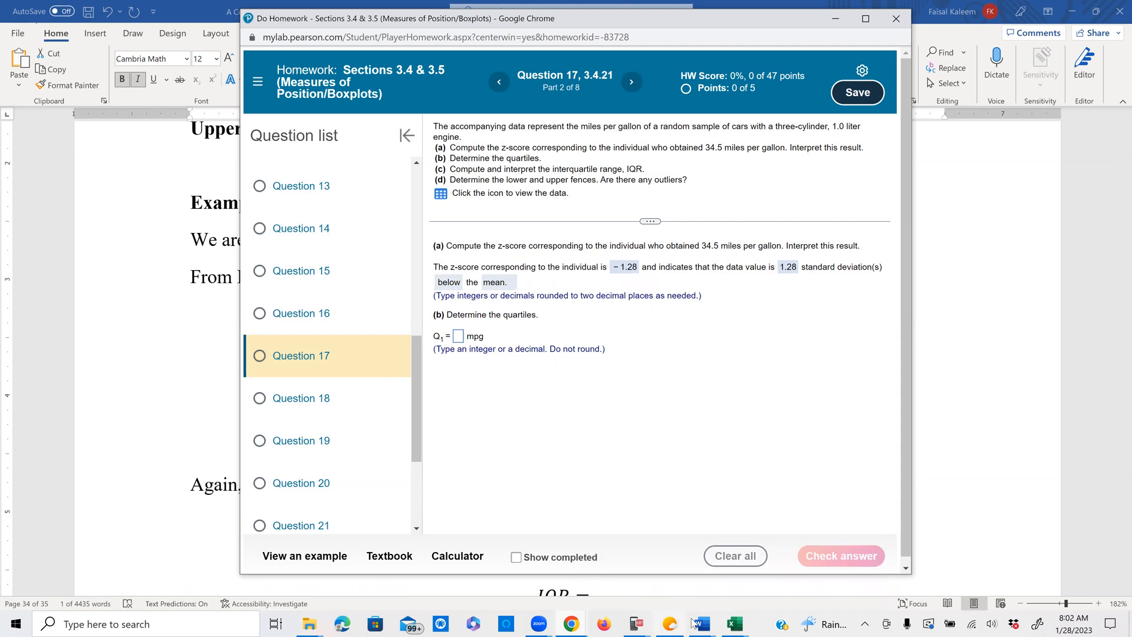
{"action": "left_click", "coordinate": [734, 623]}
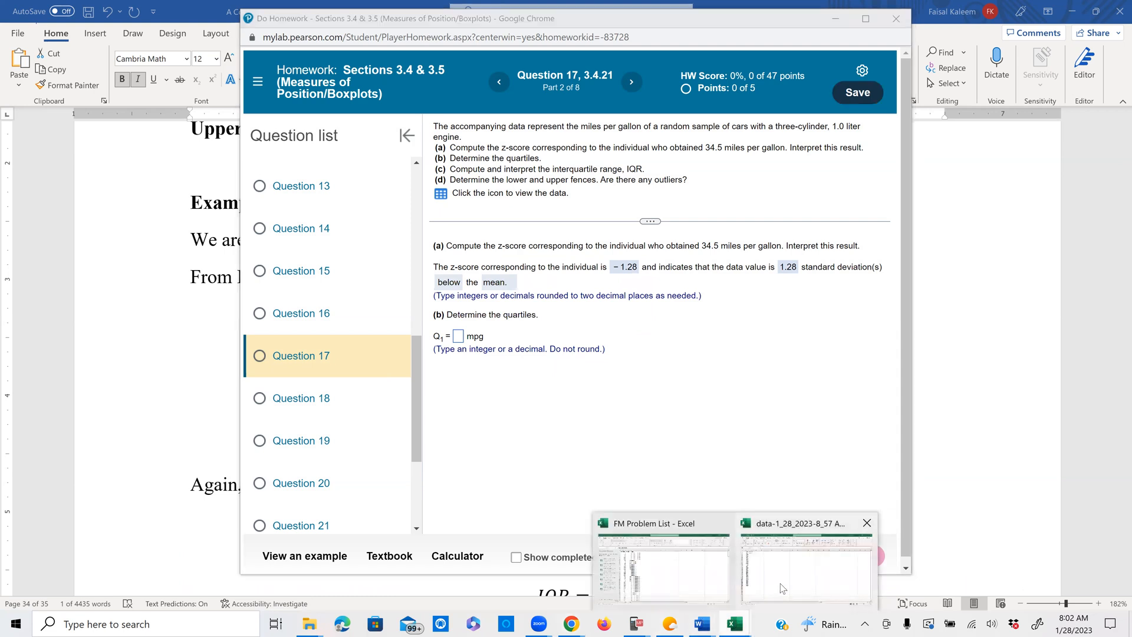
{"action": "left_click", "coordinate": [781, 585]}
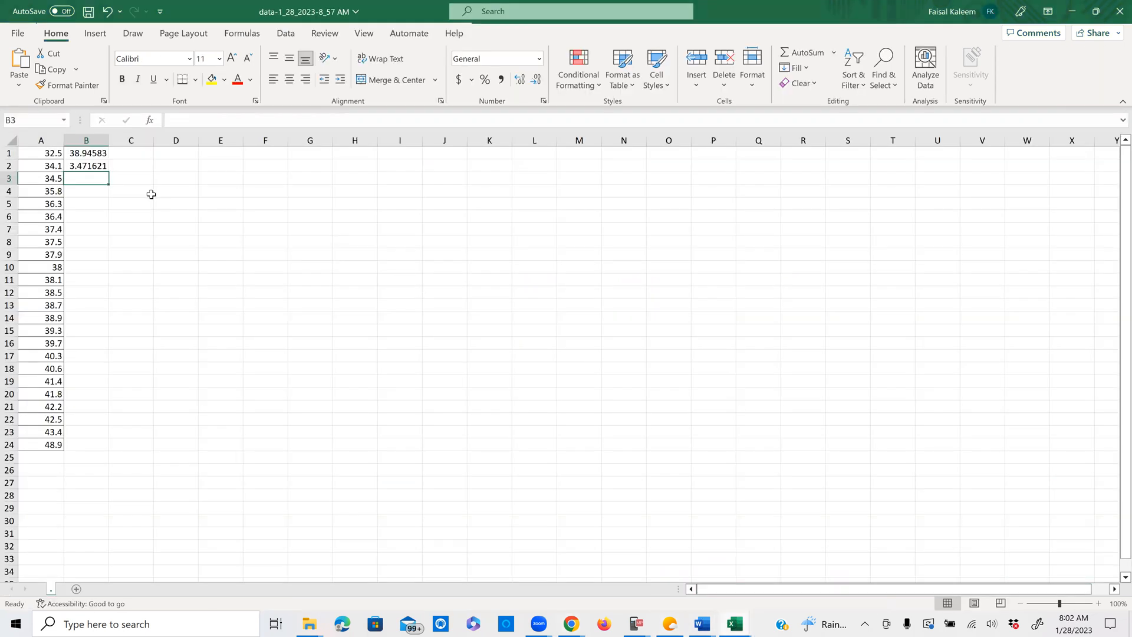
{"action": "type", "text": "="}
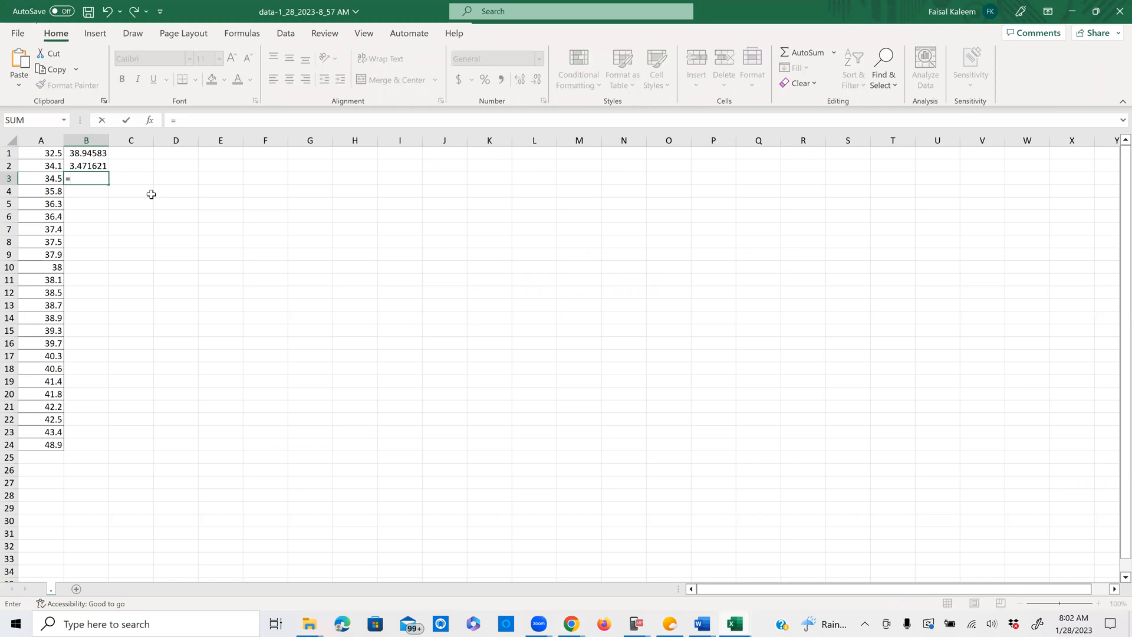
{"action": "type", "text": "qu"}
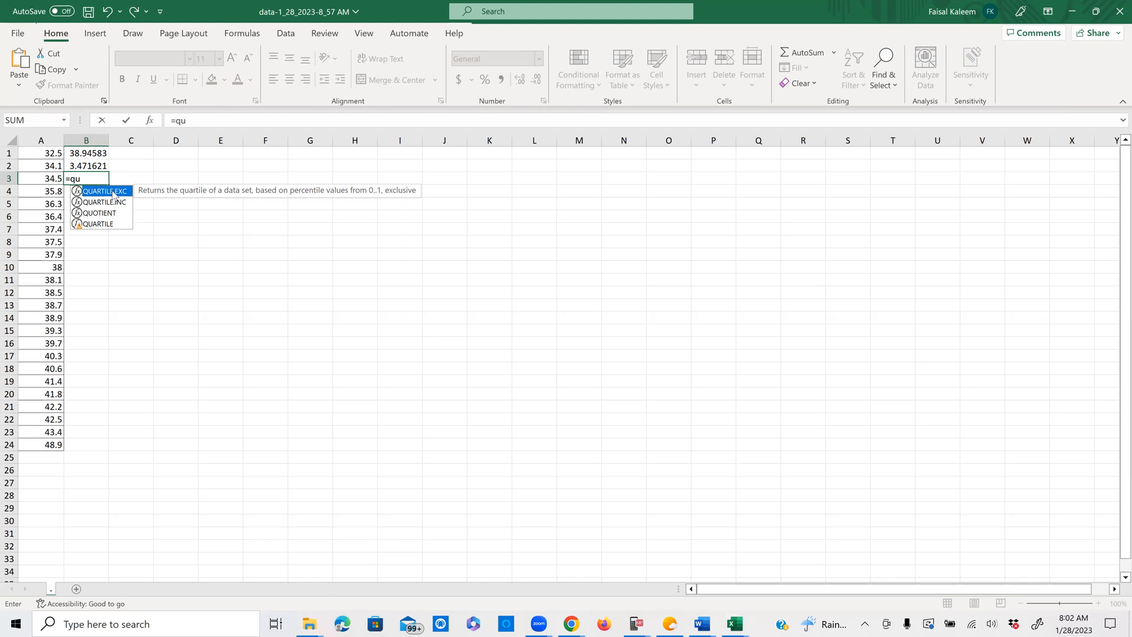
{"action": "double_click", "coordinate": [92, 192]}
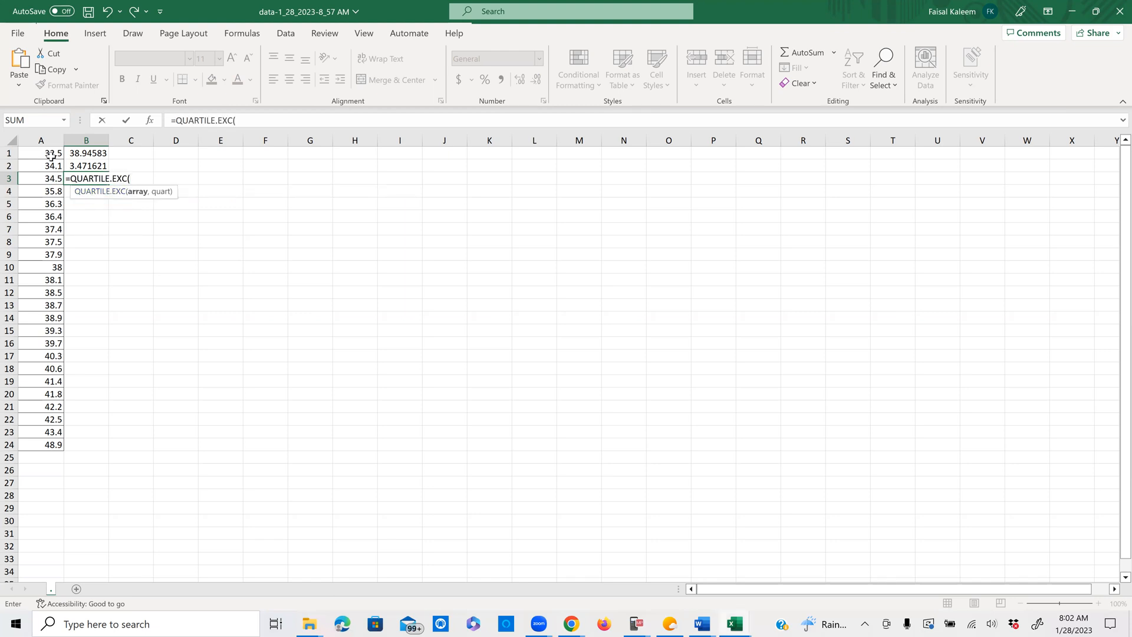
{"action": "left_click_drag", "start_coordinate": [39, 151], "coordinate": [53, 444]}
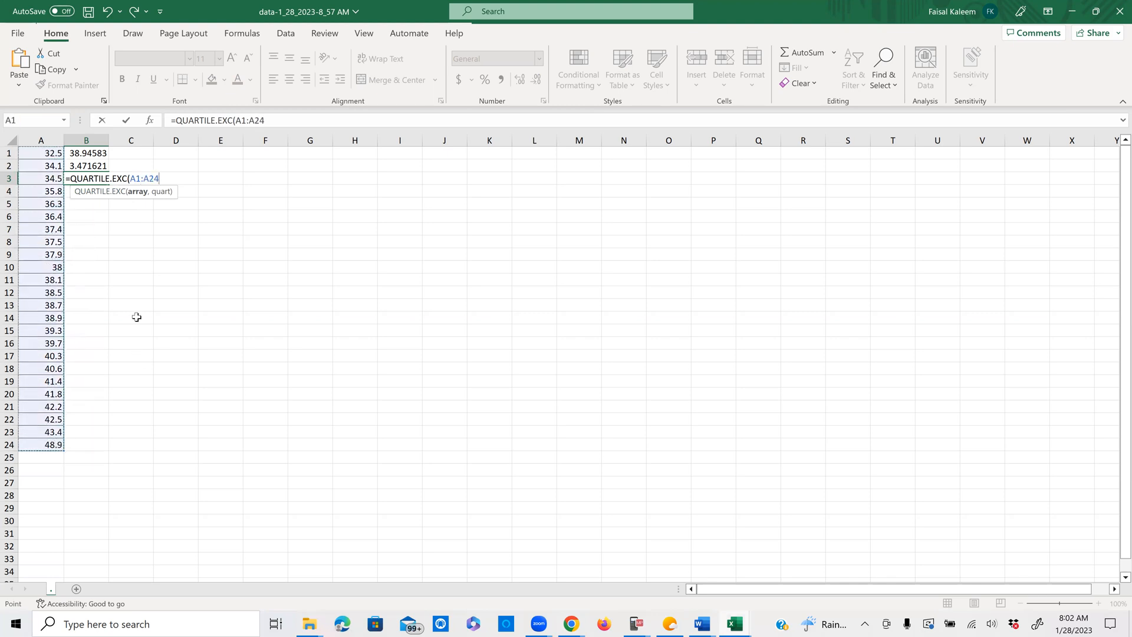
{"action": "left_click", "coordinate": [161, 178]}
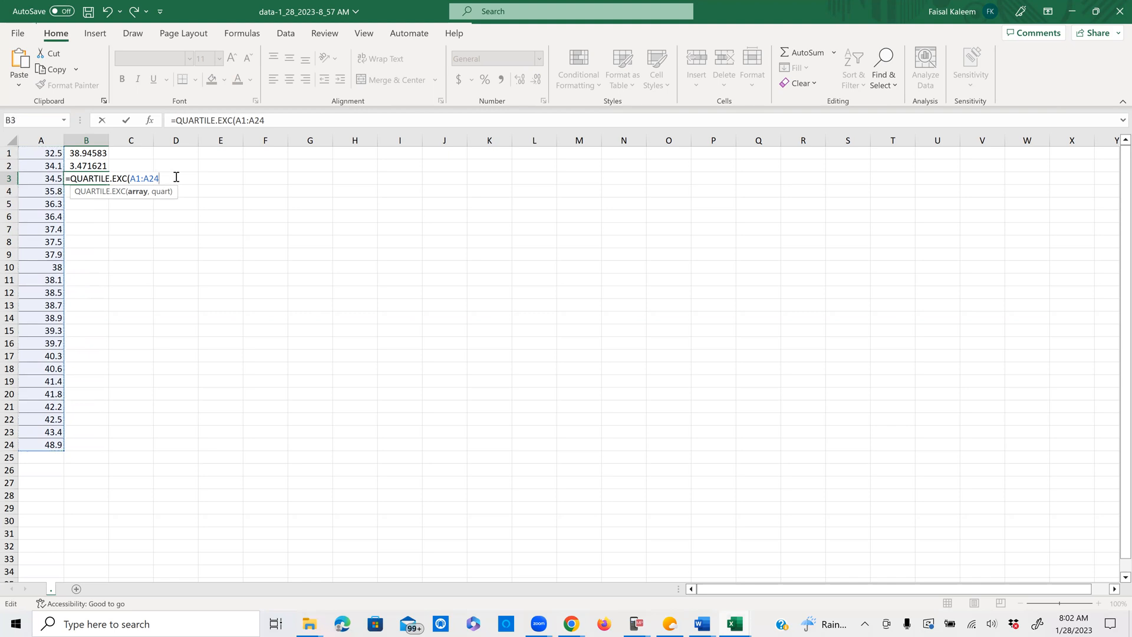
{"action": "type", "text": ",1"}
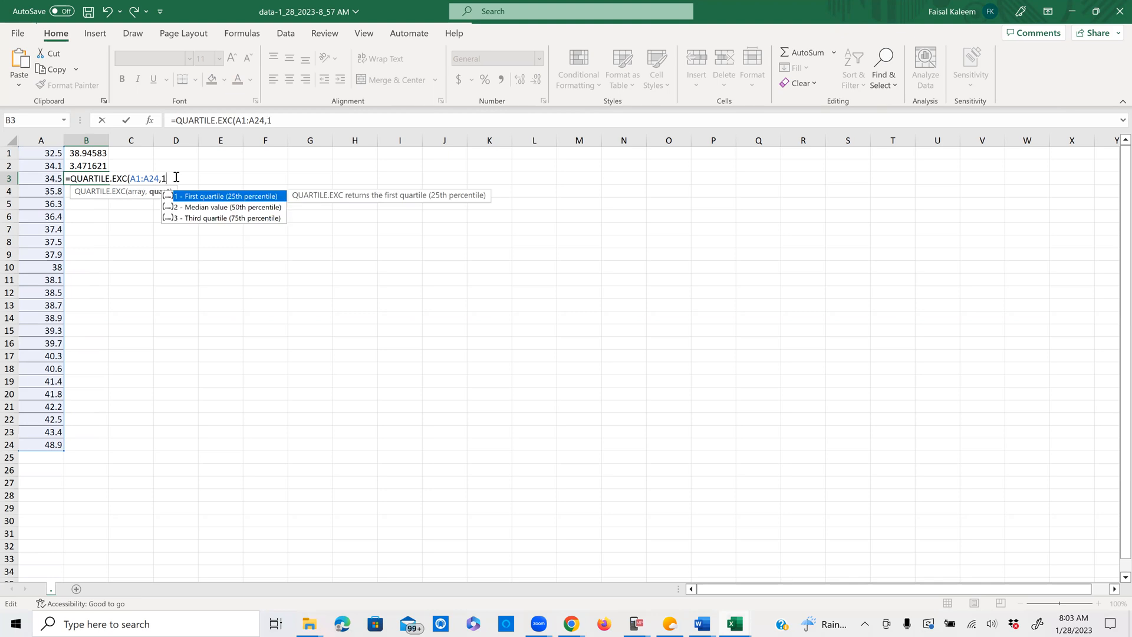
{"action": "key", "text": "Return"}
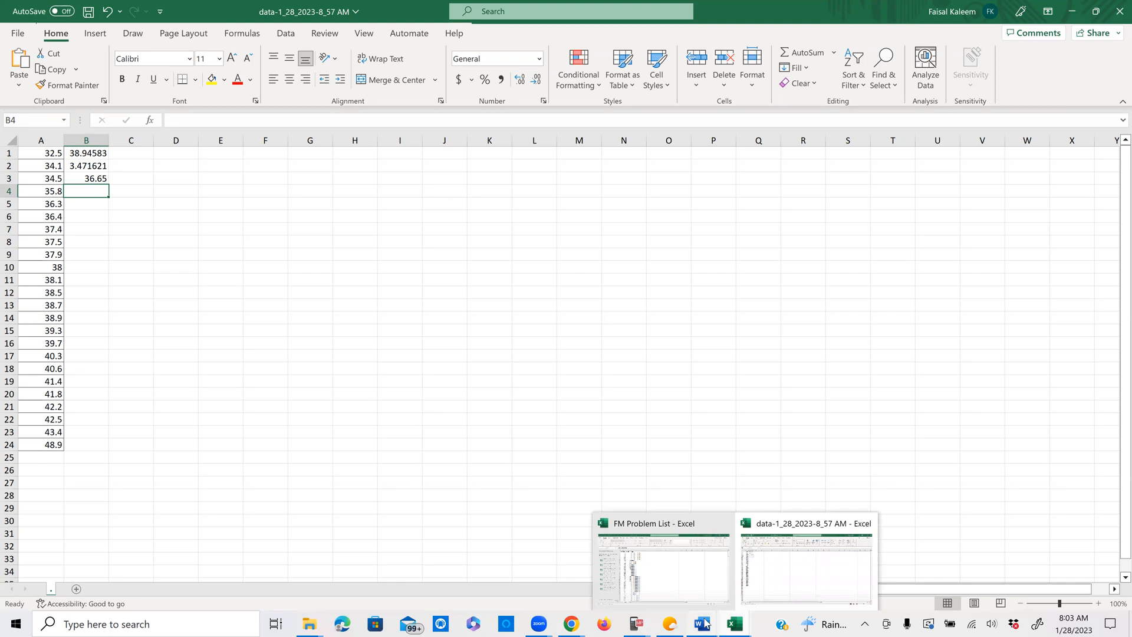
Switch to the statistics course document in Word and complete the Q1 equation with the value 36.65.
{"action": "mouse_move", "coordinate": [704, 623]}
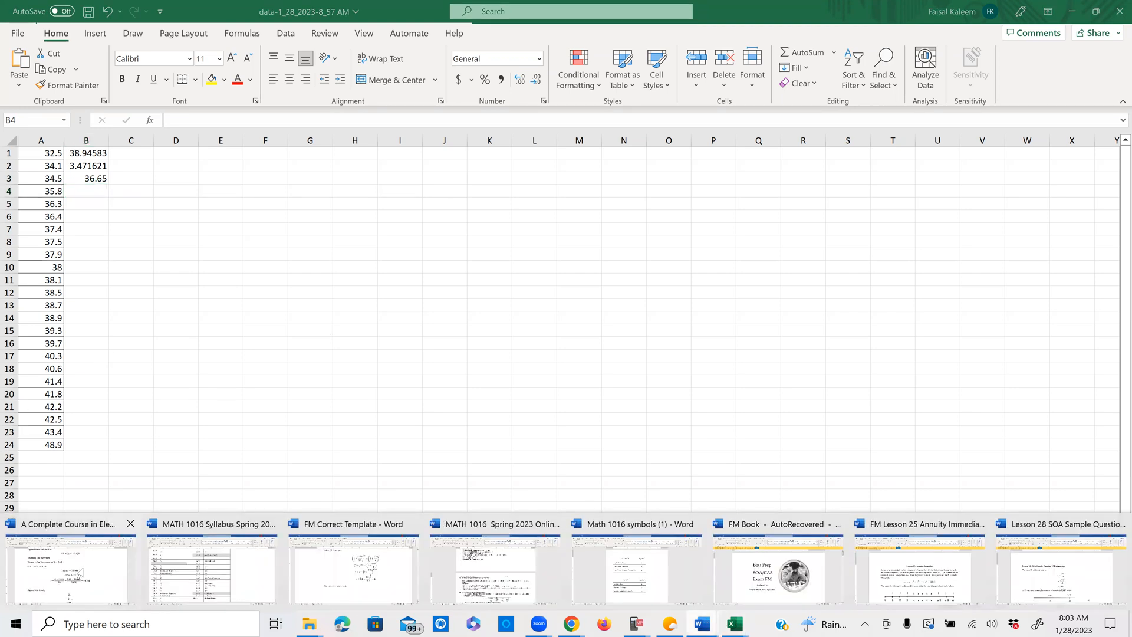
{"action": "left_click", "coordinate": [81, 570]}
{"action": "left_click", "coordinate": [584, 523]}
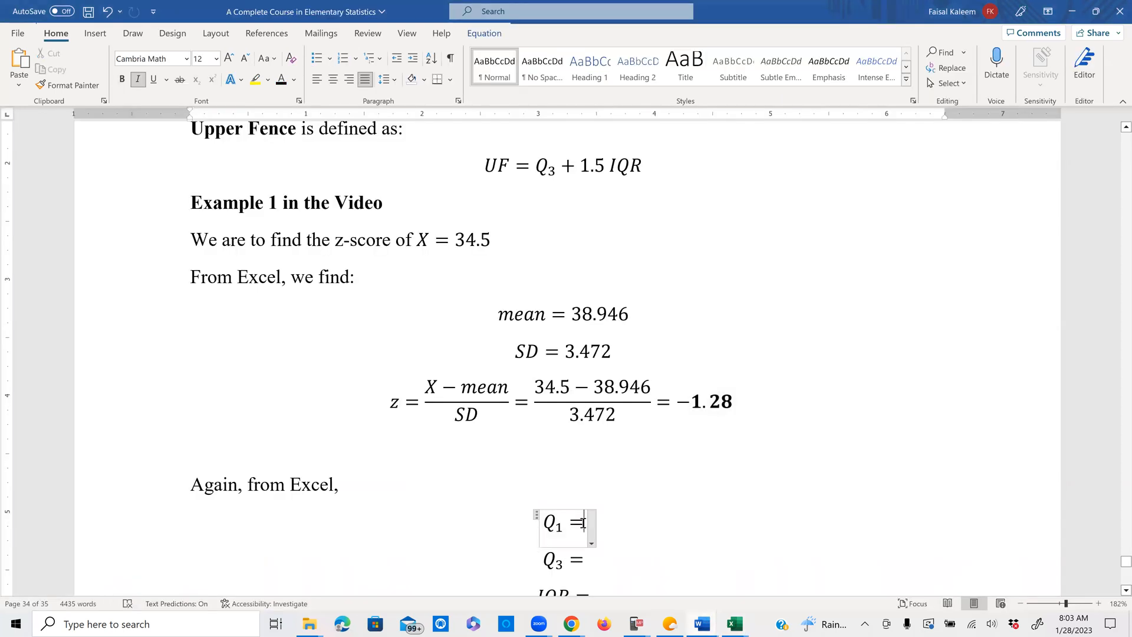
{"action": "type", "text": "36."}
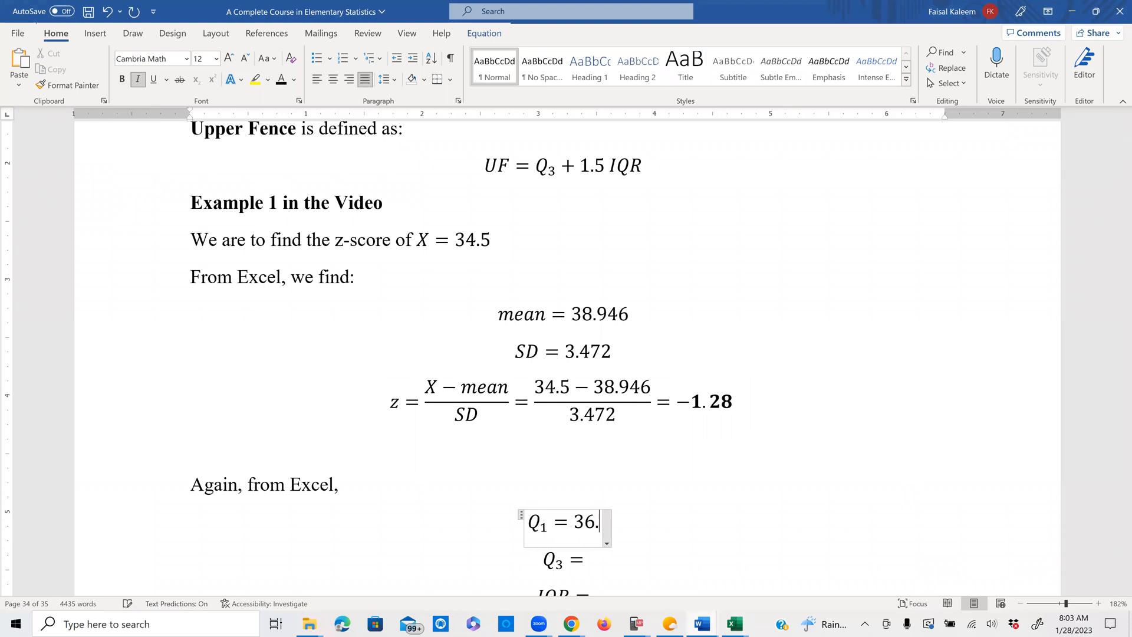
{"action": "type", "text": "65"}
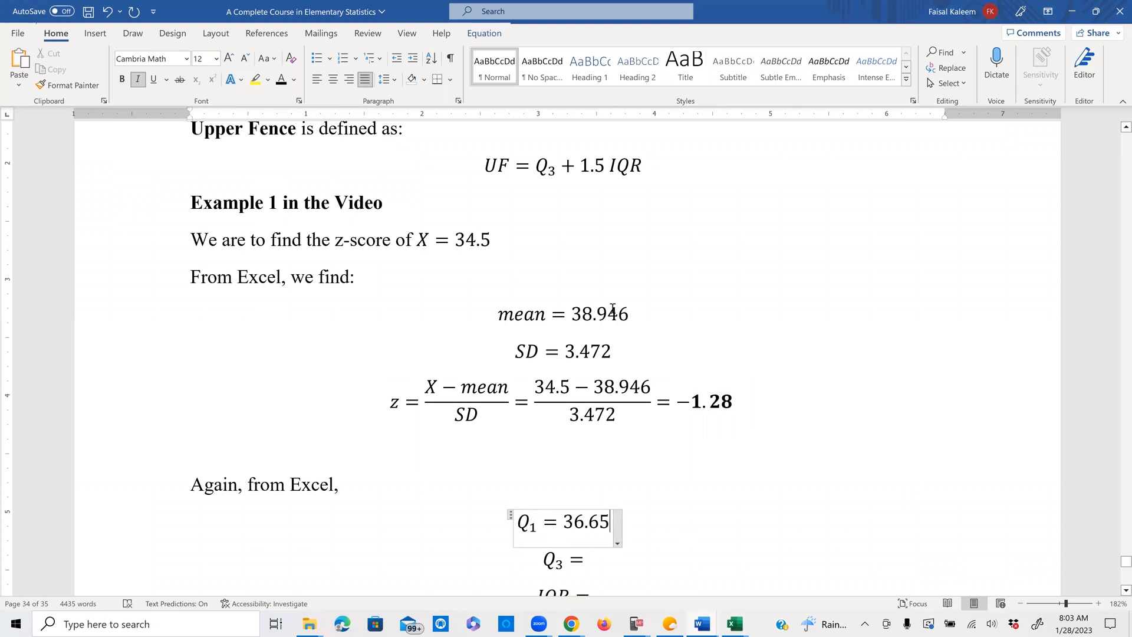
Switch to the MyLab homework in Chrome, enter 36.65 as Q1 in part (b), and check the answer.
{"action": "mouse_move", "coordinate": [577, 625]}
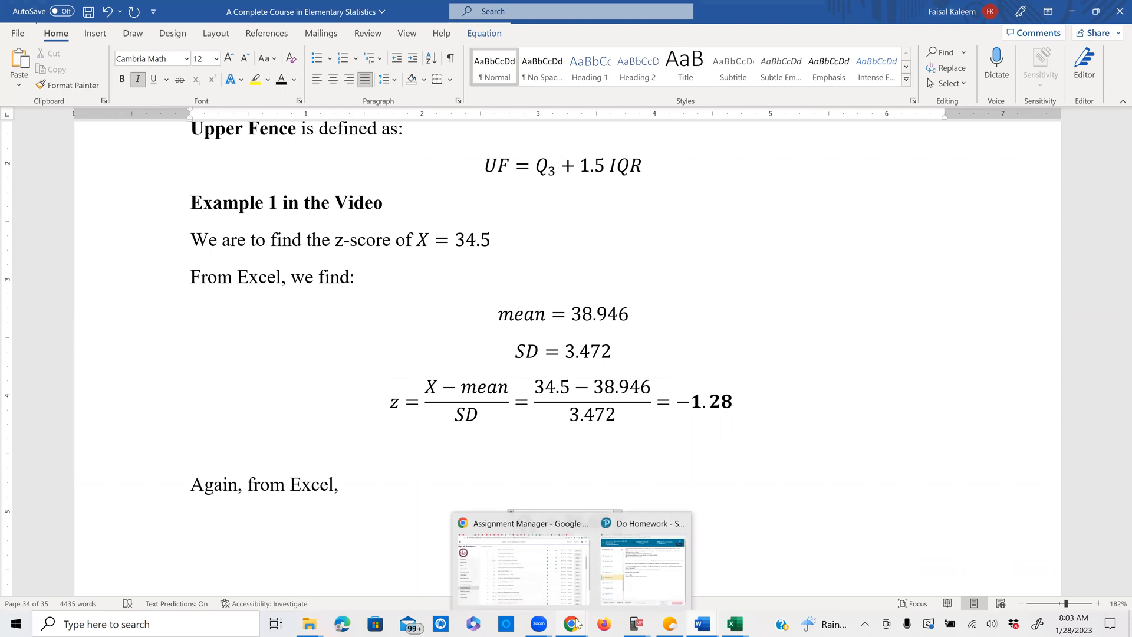
{"action": "left_click", "coordinate": [648, 597]}
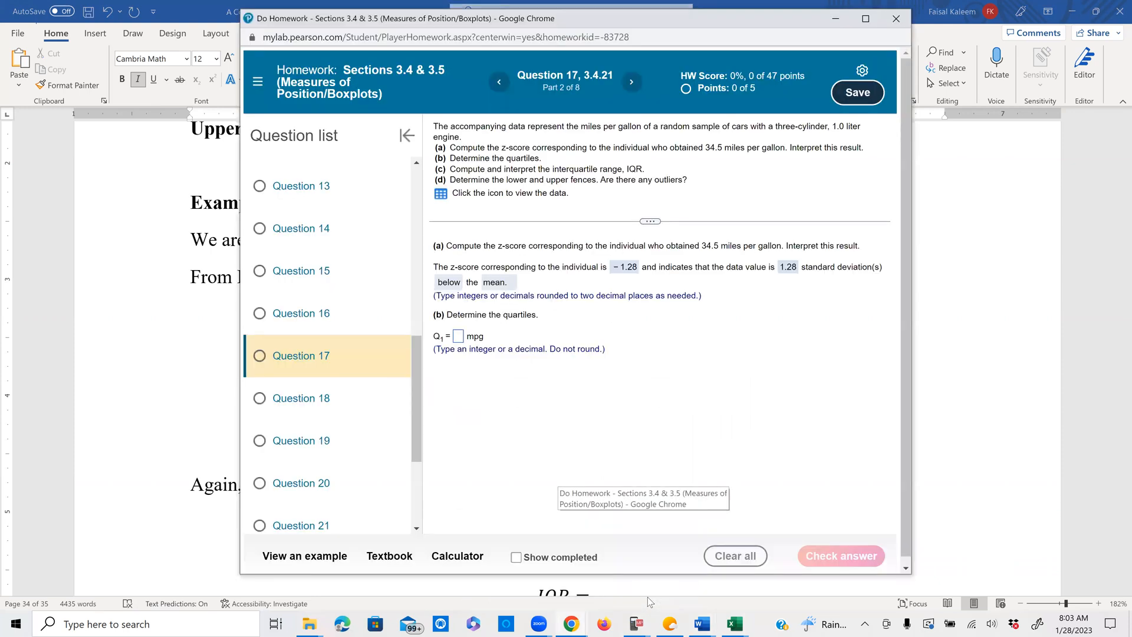
{"action": "left_click", "coordinate": [459, 337]}
{"action": "type", "text": "6.65"}
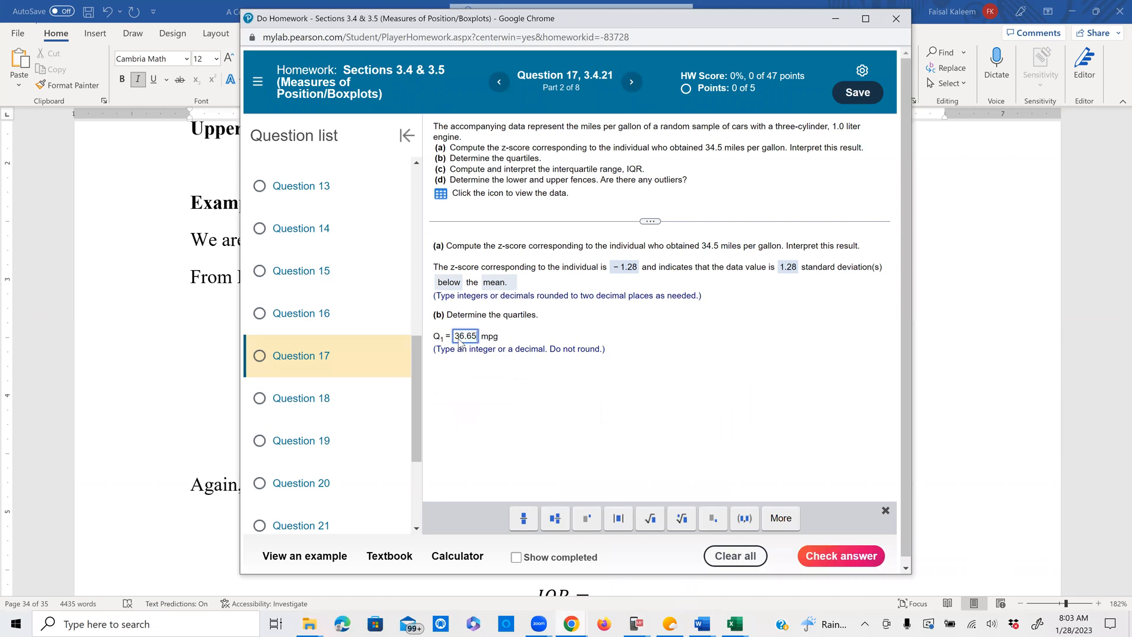
{"action": "left_click", "coordinate": [856, 558]}
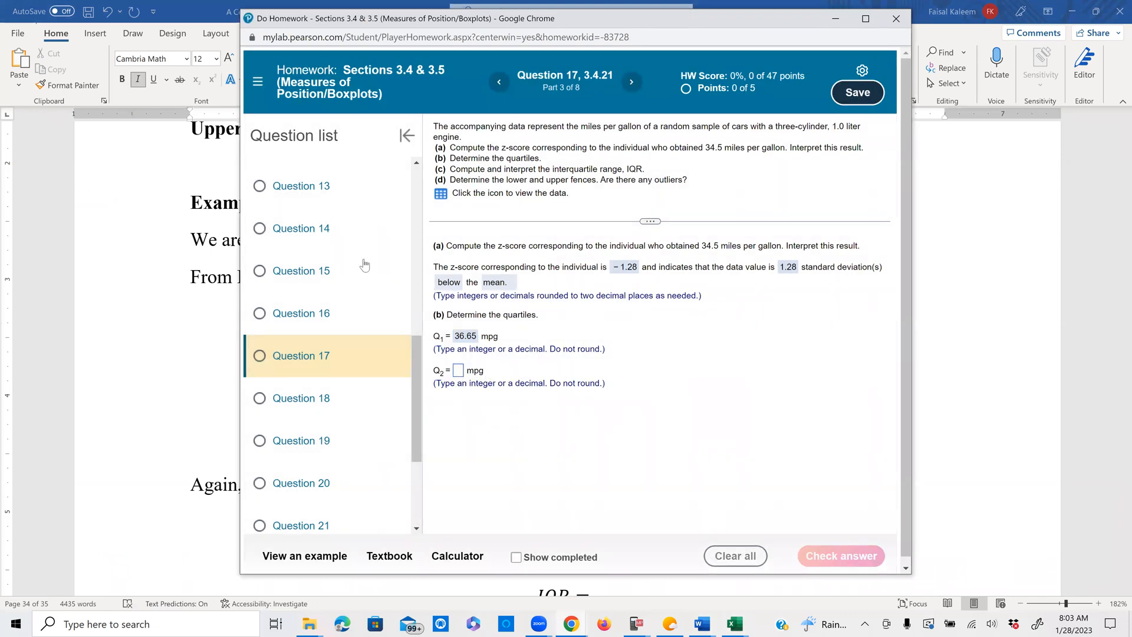
Switch to the Excel data workbook and compute the median of A1:A24 in cell B4 with the MEDIAN function.
{"action": "left_click", "coordinate": [778, 574]}
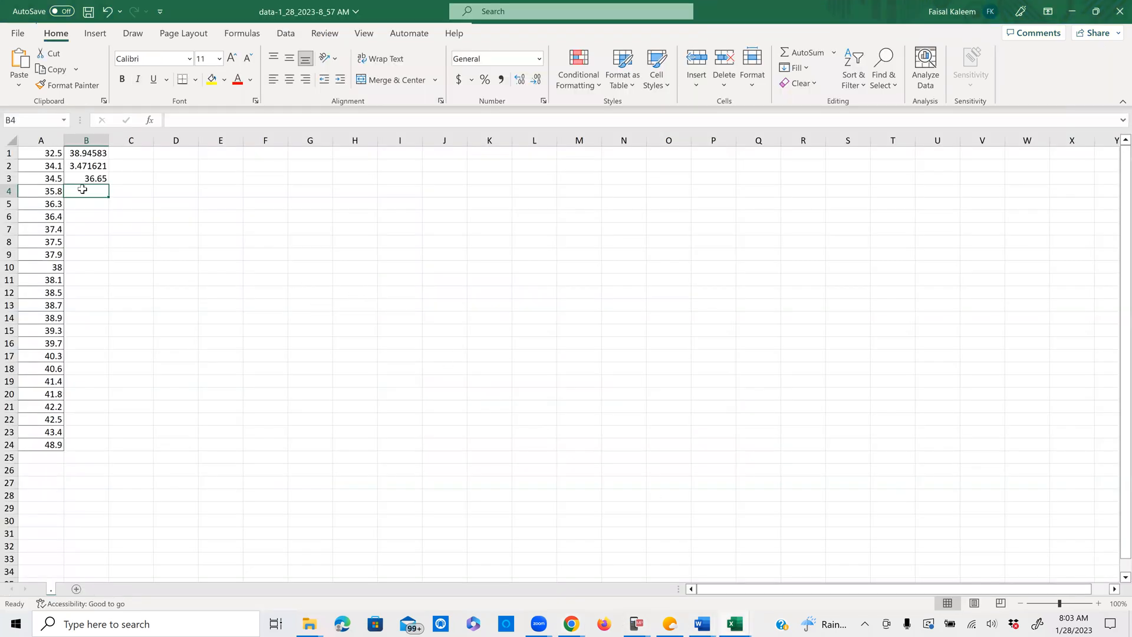
{"action": "type", "text": "="}
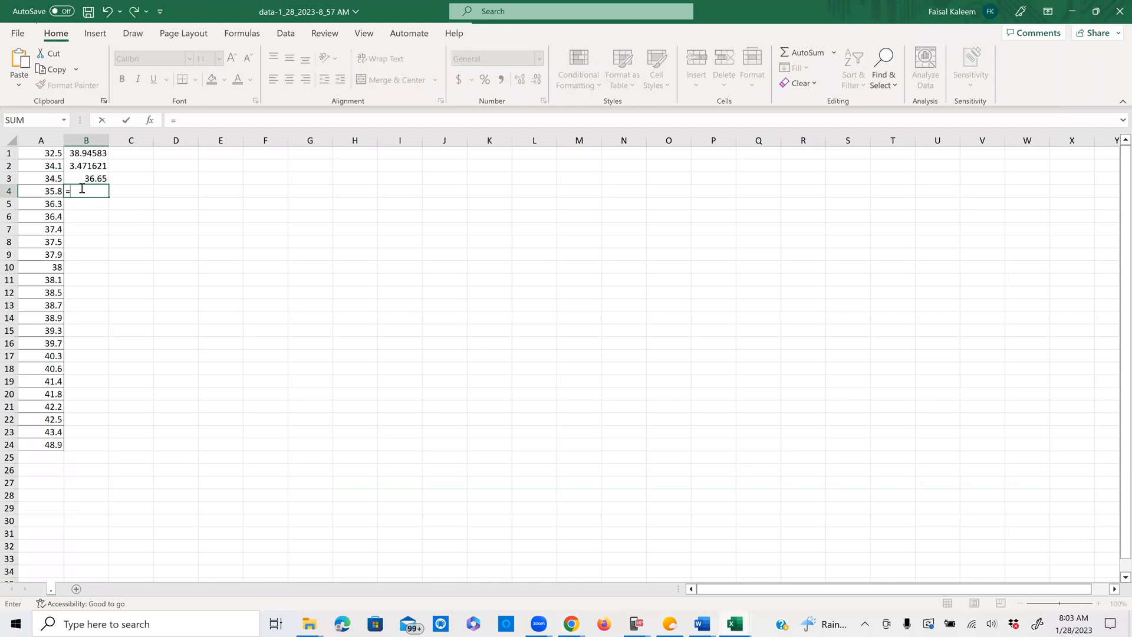
{"action": "type", "text": "me"}
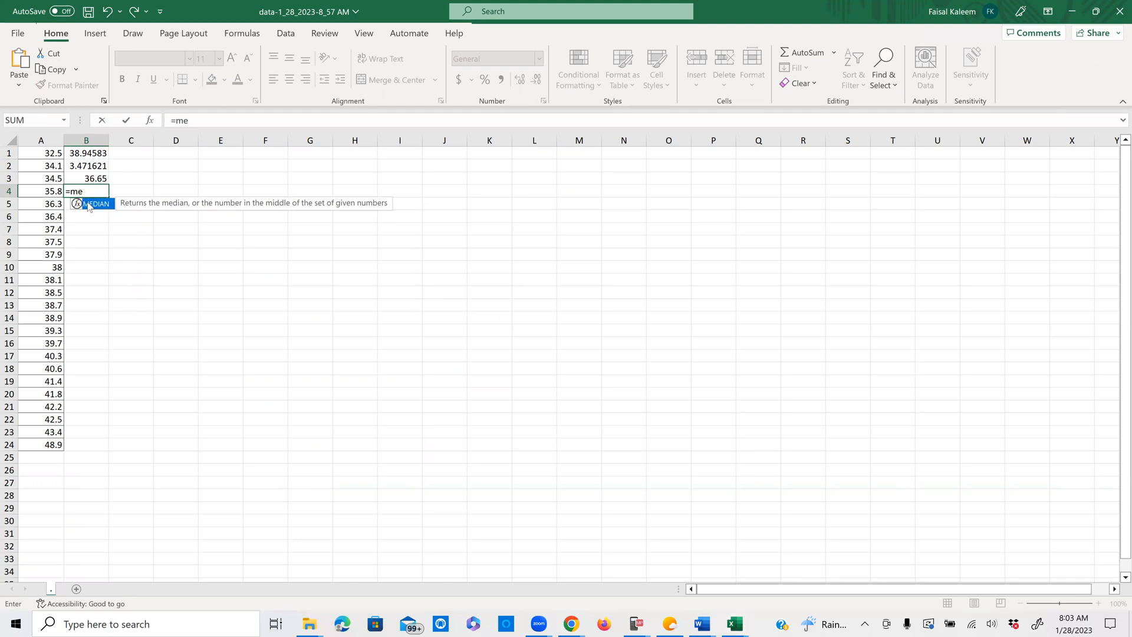
{"action": "double_click", "coordinate": [89, 204]}
{"action": "left_click_drag", "start_coordinate": [45, 154], "coordinate": [46, 446]}
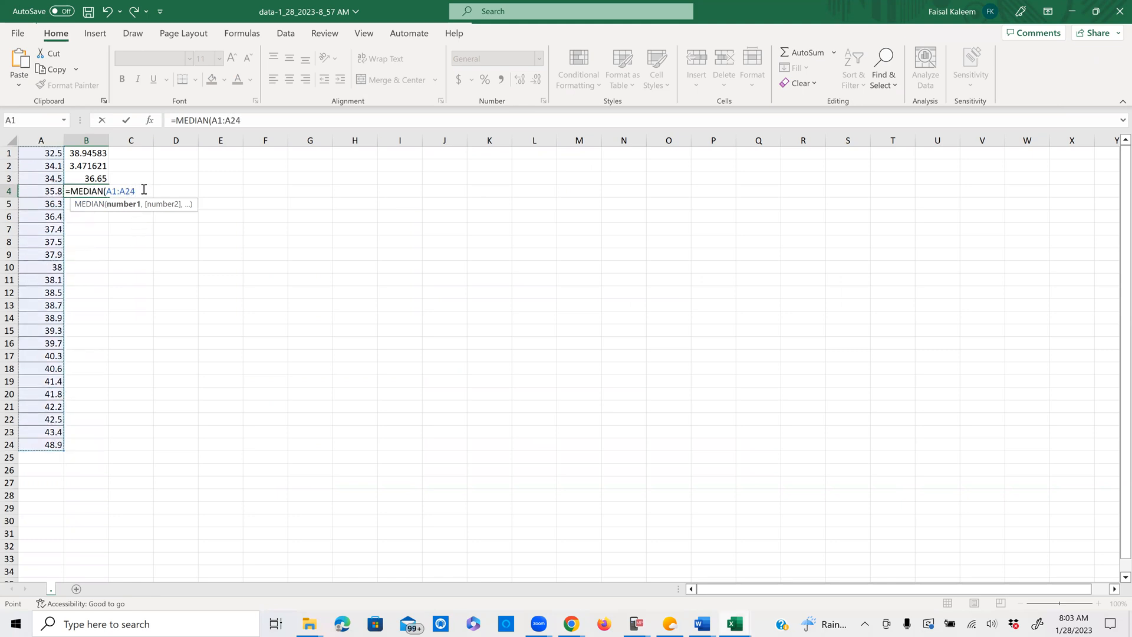
{"action": "key", "text": "Return"}
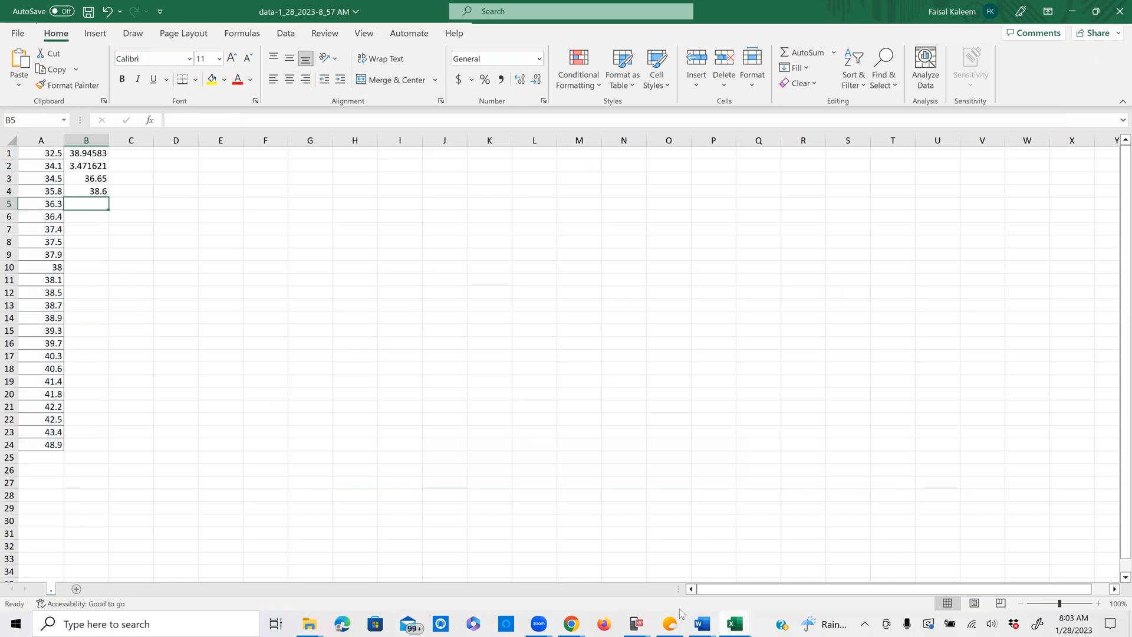
Switch to the course document in Word and duplicate the "Q3 =" equation, placing the copy on its own line below the original.
{"action": "mouse_move", "coordinate": [706, 624]}
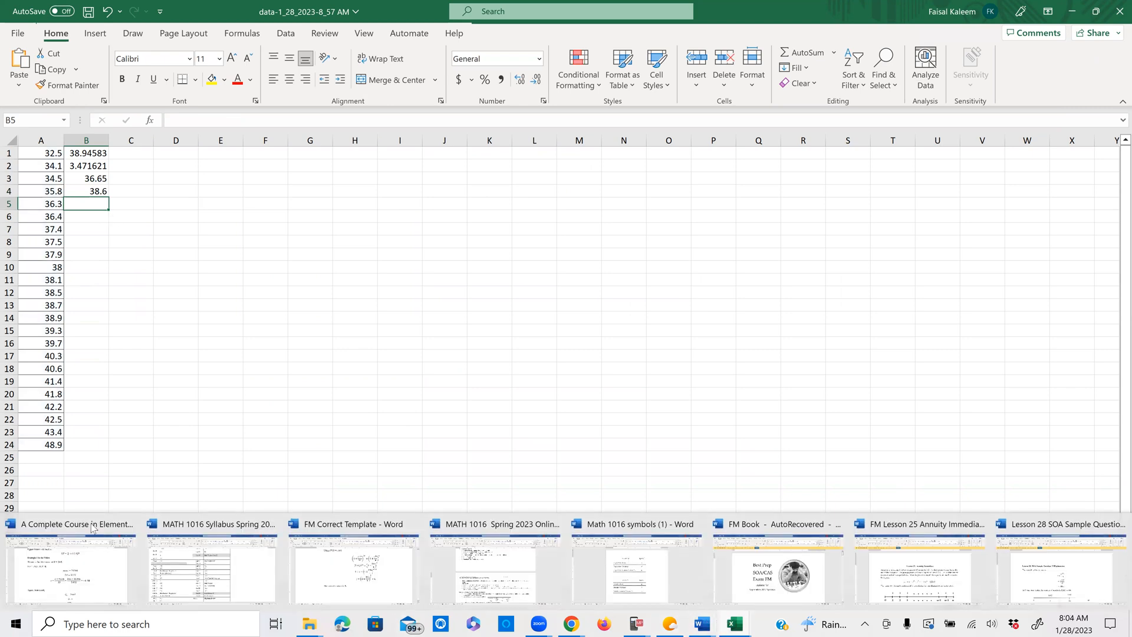
{"action": "left_click", "coordinate": [92, 575]}
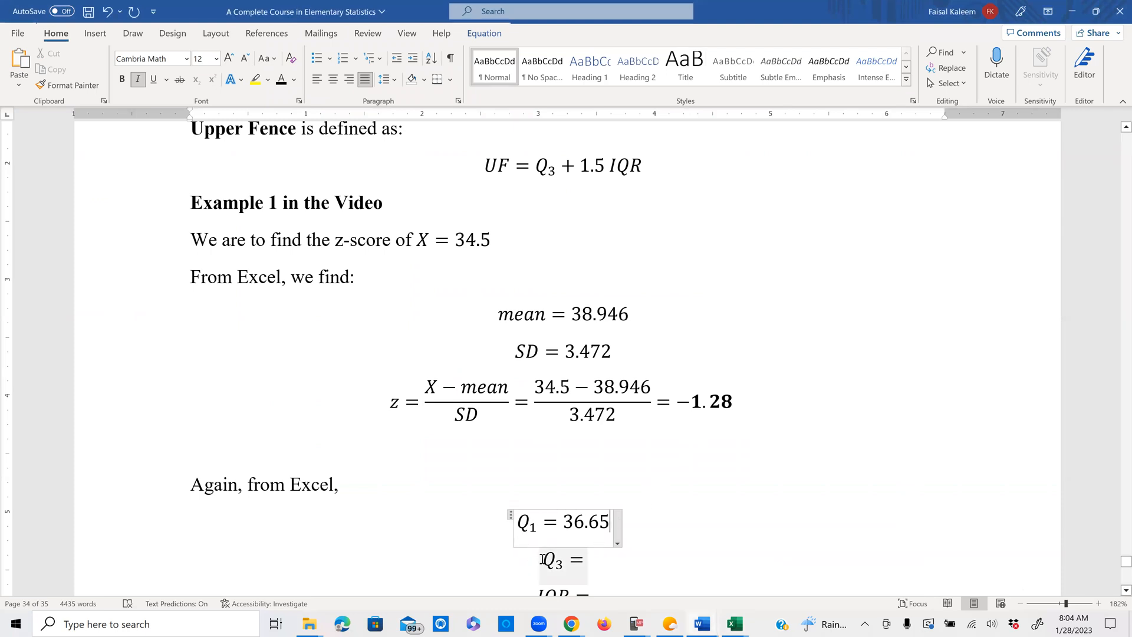
{"action": "double_click", "coordinate": [580, 556]}
{"action": "right_click", "coordinate": [579, 556]}
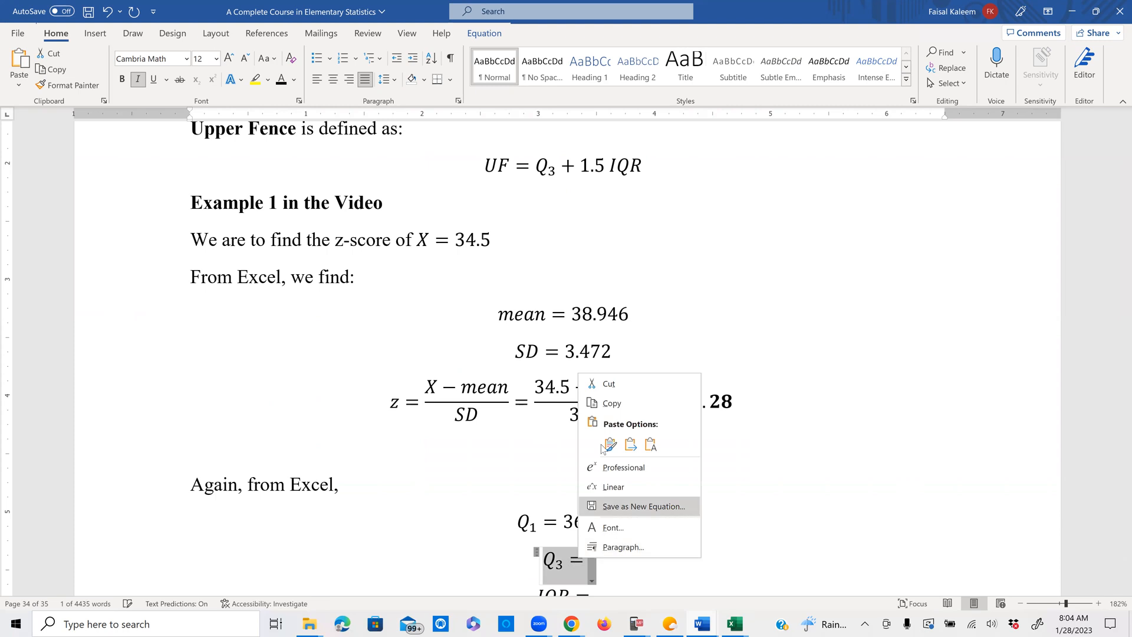
{"action": "left_click", "coordinate": [611, 404]}
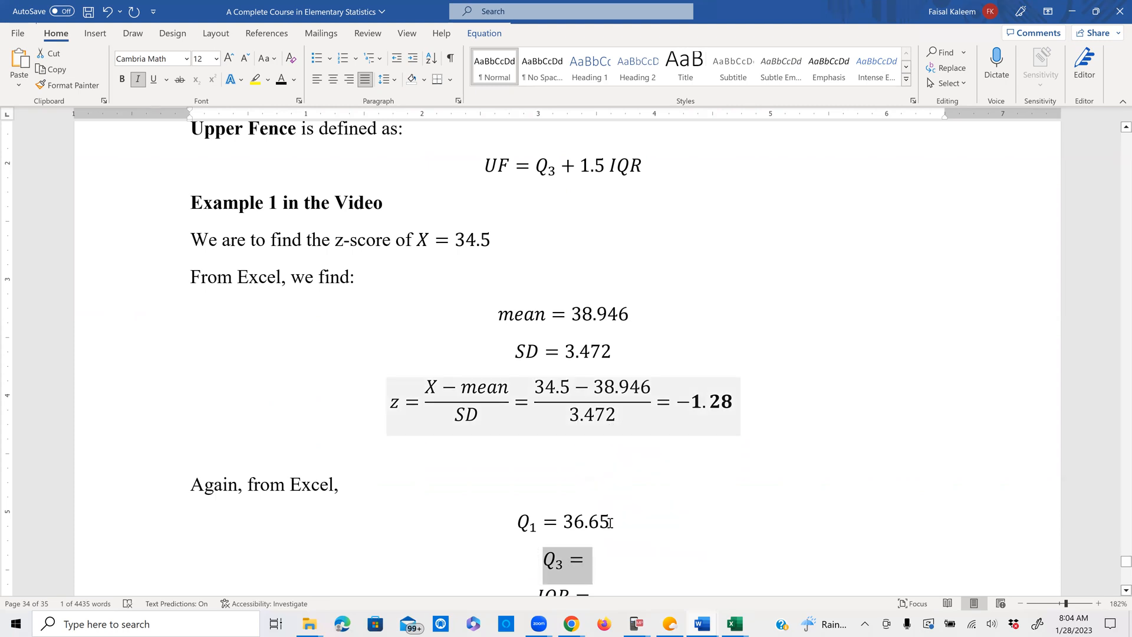
{"action": "left_click", "coordinate": [585, 561]}
{"action": "right_click", "coordinate": [585, 560]}
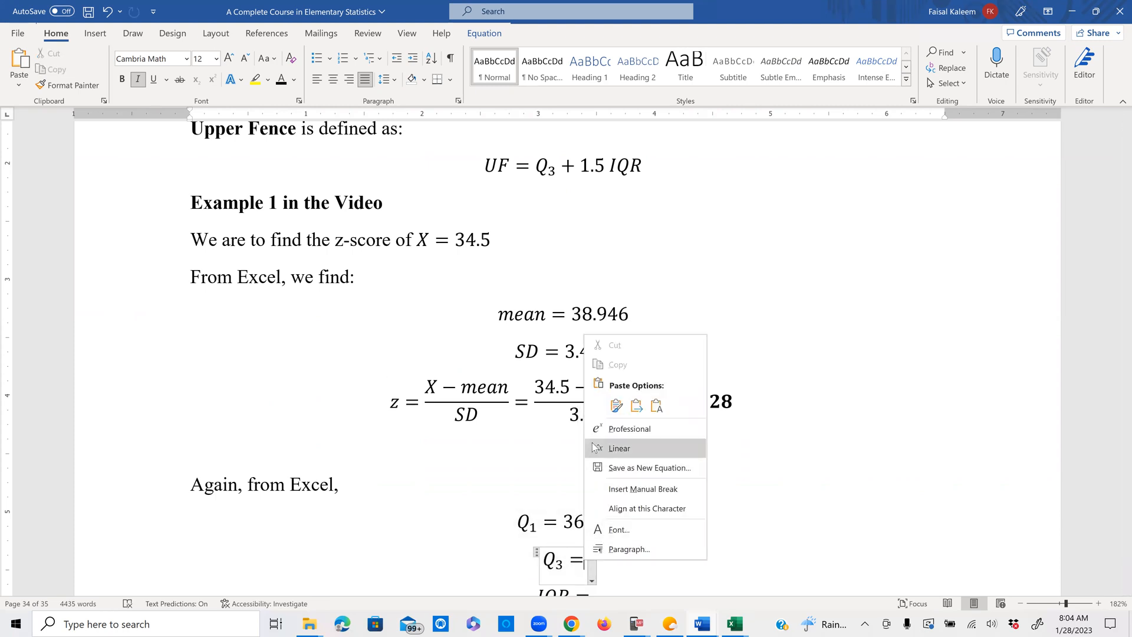
{"action": "left_click", "coordinate": [614, 407]}
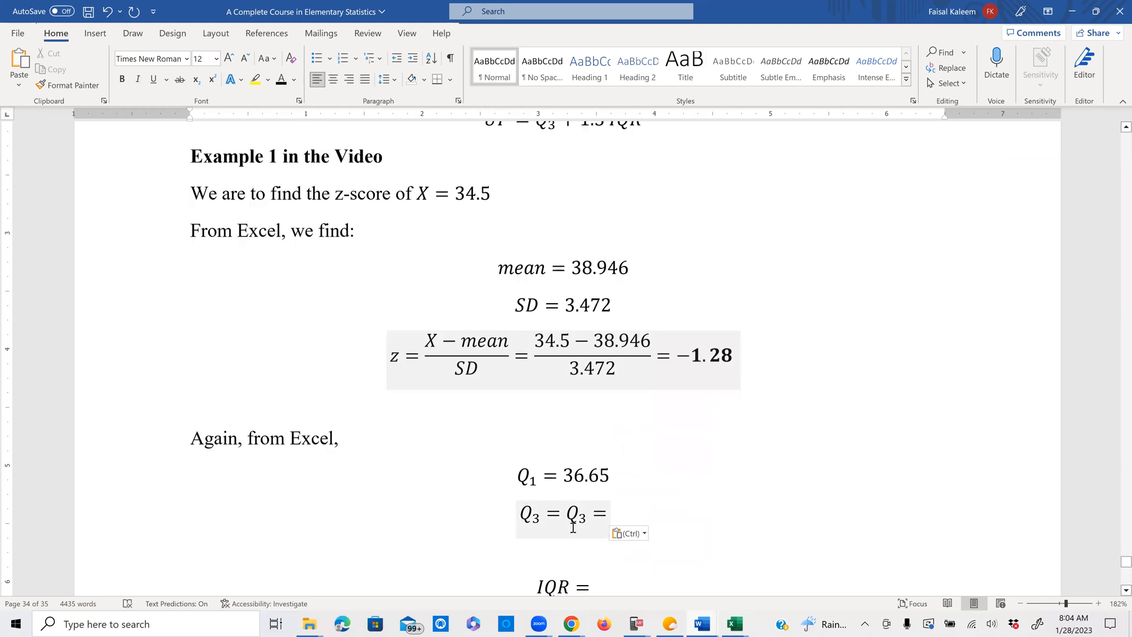
{"action": "left_click", "coordinate": [571, 517]}
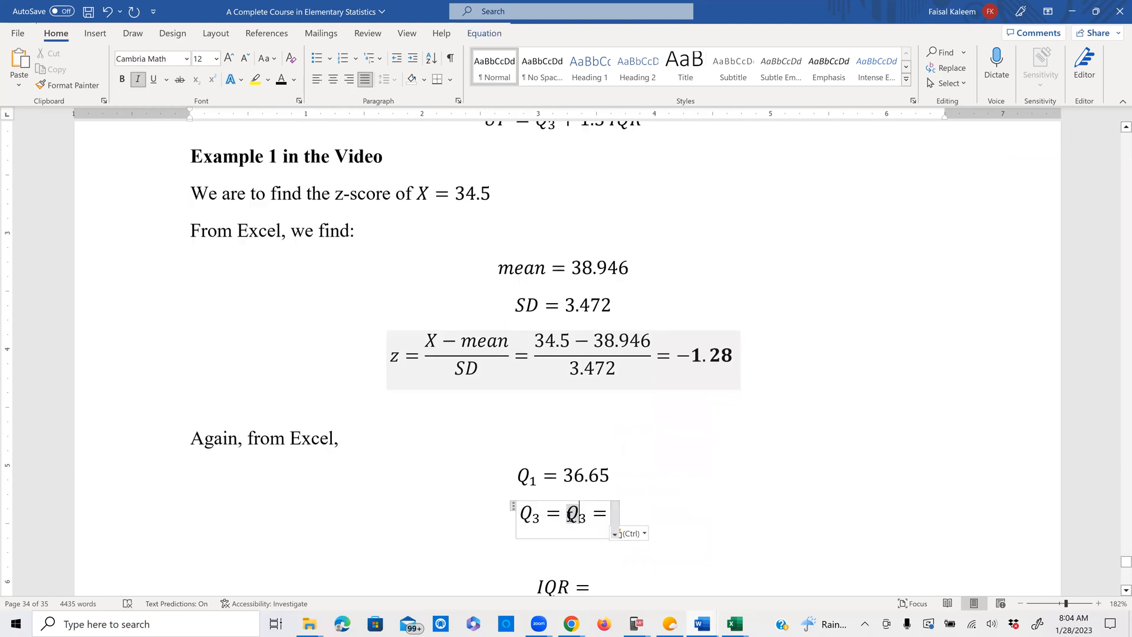
{"action": "left_click", "coordinate": [571, 514]}
{"action": "key", "text": "Return"}
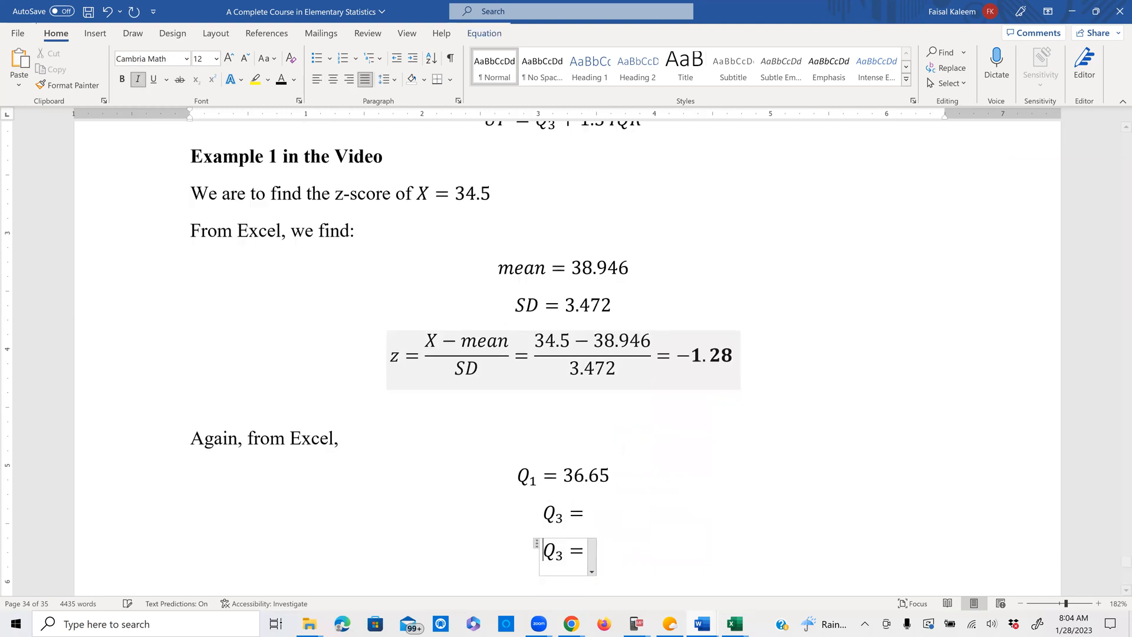
Change the first of the two "Q3 =" equations to Q2 and complete it with the value 38.6.
{"action": "left_click", "coordinate": [562, 518]}
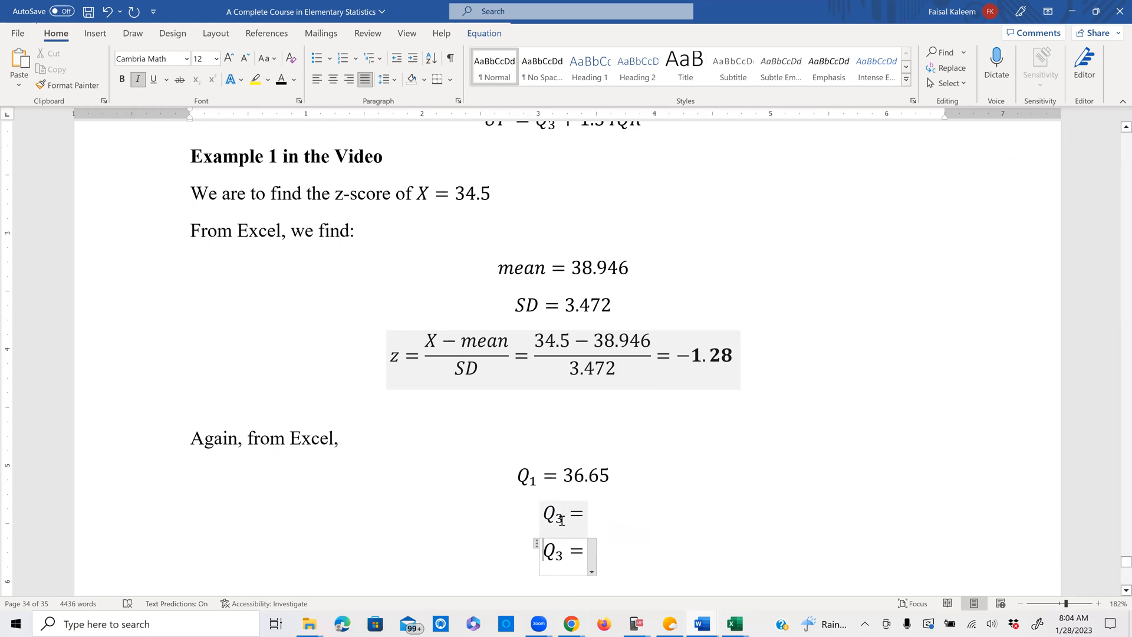
{"action": "key", "text": "BackSpace"}
{"action": "type", "text": "2"}
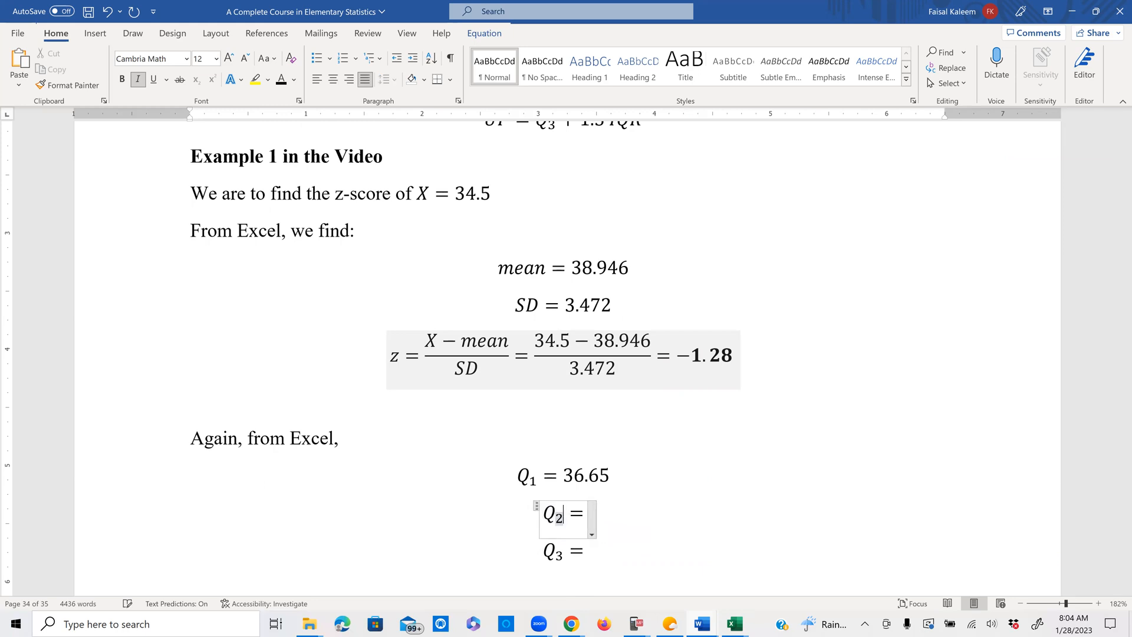
{"action": "key", "text": "Right"}
{"action": "key", "text": "Right"}
{"action": "key", "text": "Right"}
{"action": "type", "text": "3"}
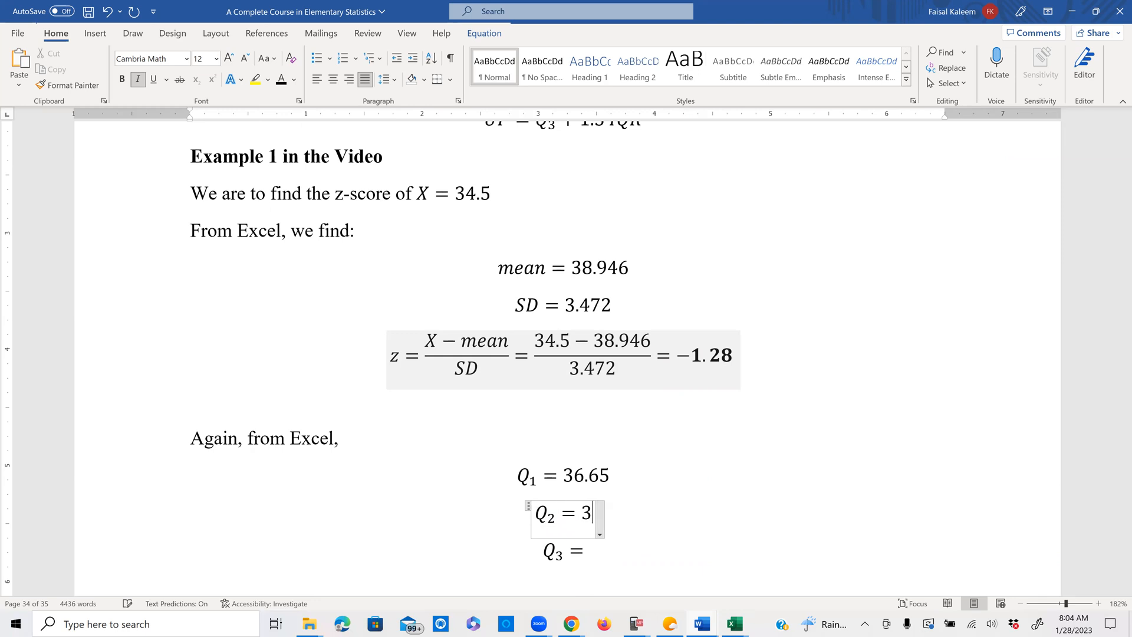
{"action": "type", "text": "8."}
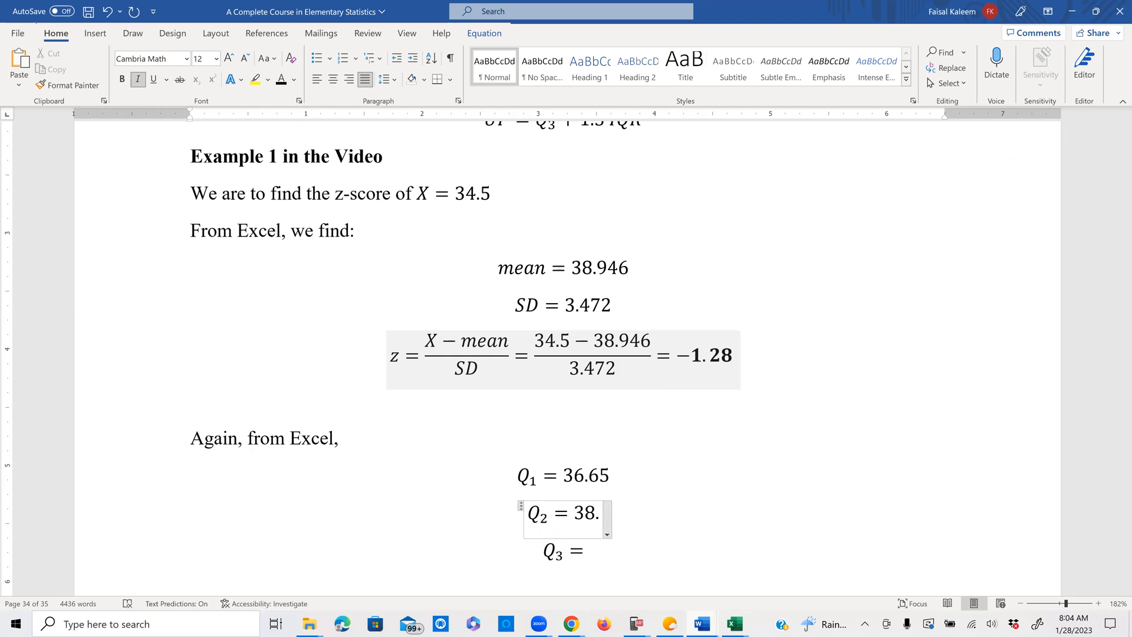
{"action": "type", "text": "6"}
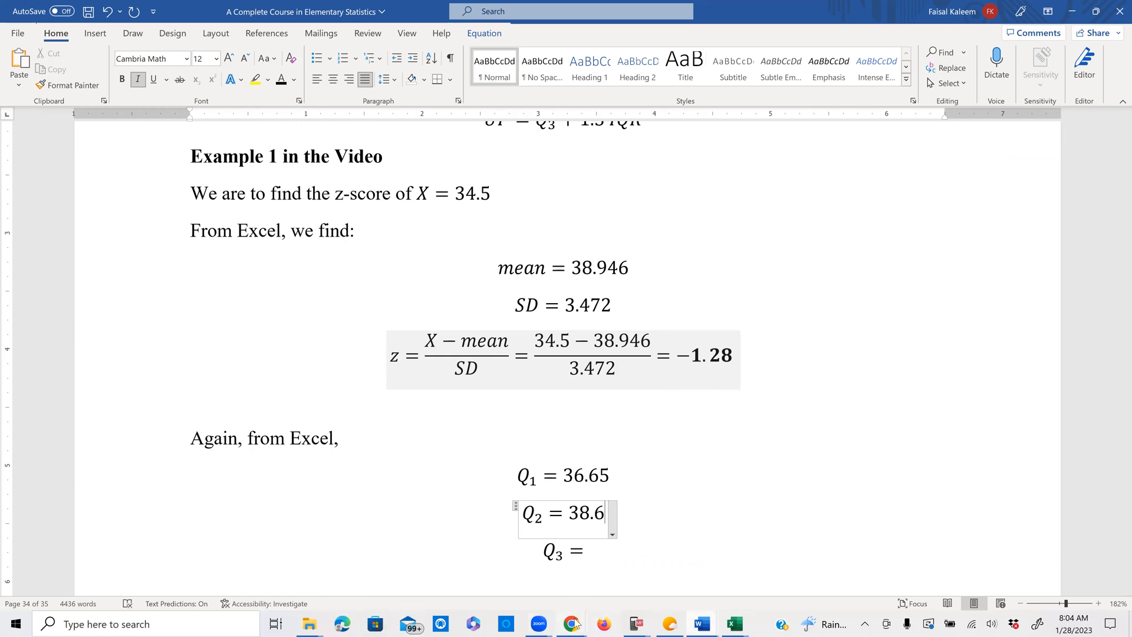
Switch to the MyLab homework in Chrome, enter 38.6 as Q2 in part (b), and check the answer.
{"action": "mouse_move", "coordinate": [575, 624]}
{"action": "left_click", "coordinate": [630, 560]}
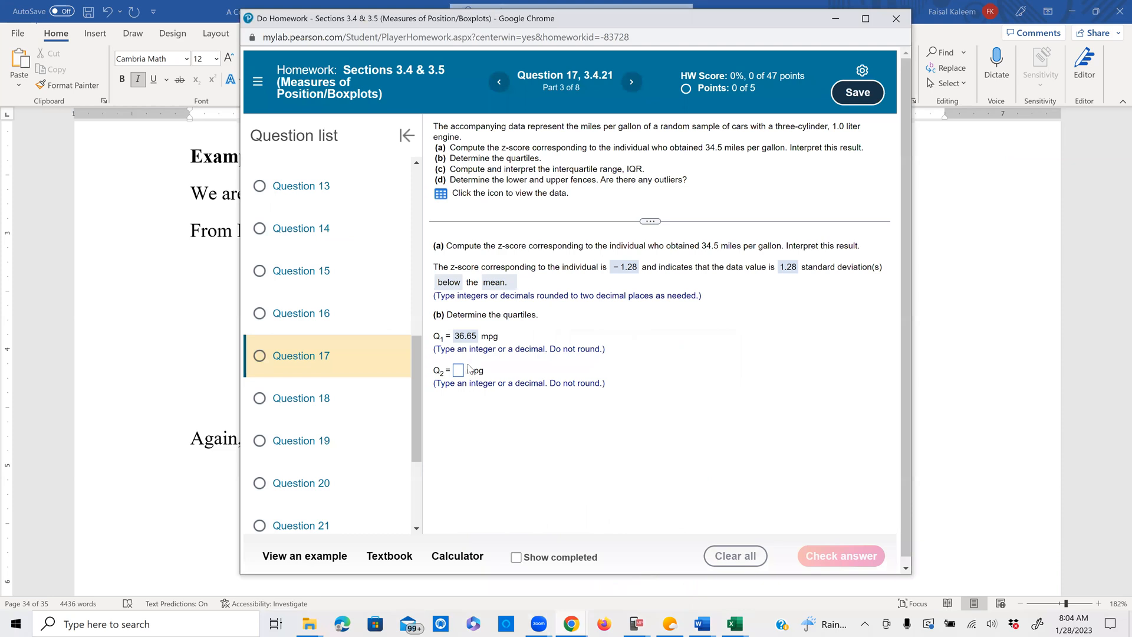
{"action": "left_click", "coordinate": [461, 375]}
{"action": "type", "text": "3"}
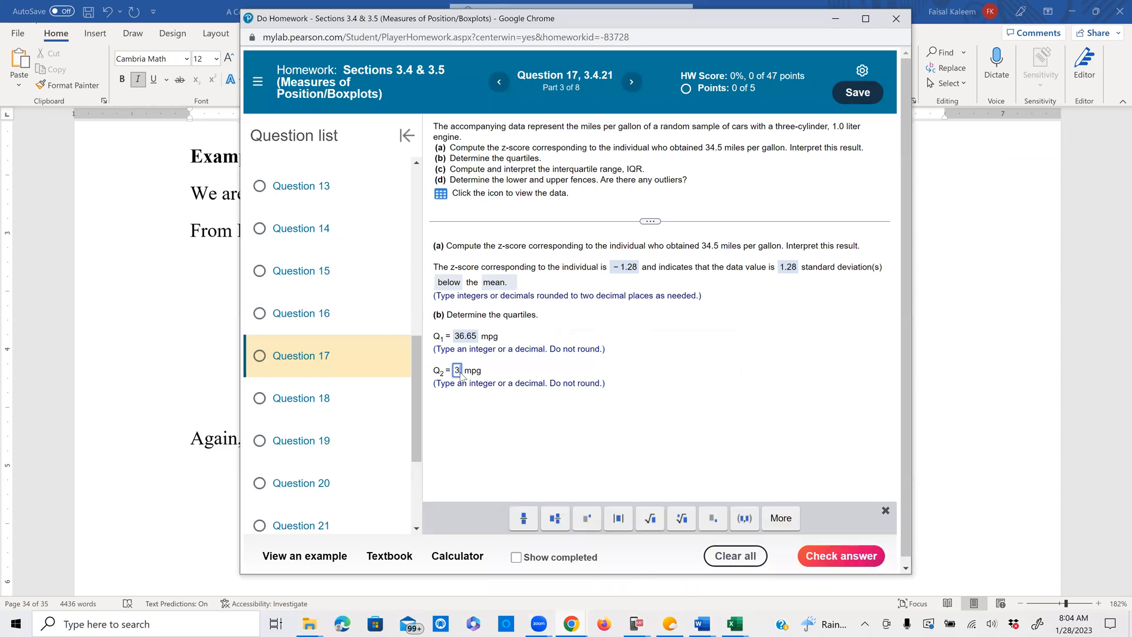
{"action": "type", "text": "8.6"}
{"action": "left_click", "coordinate": [841, 564]}
{"action": "left_click", "coordinate": [582, 340]}
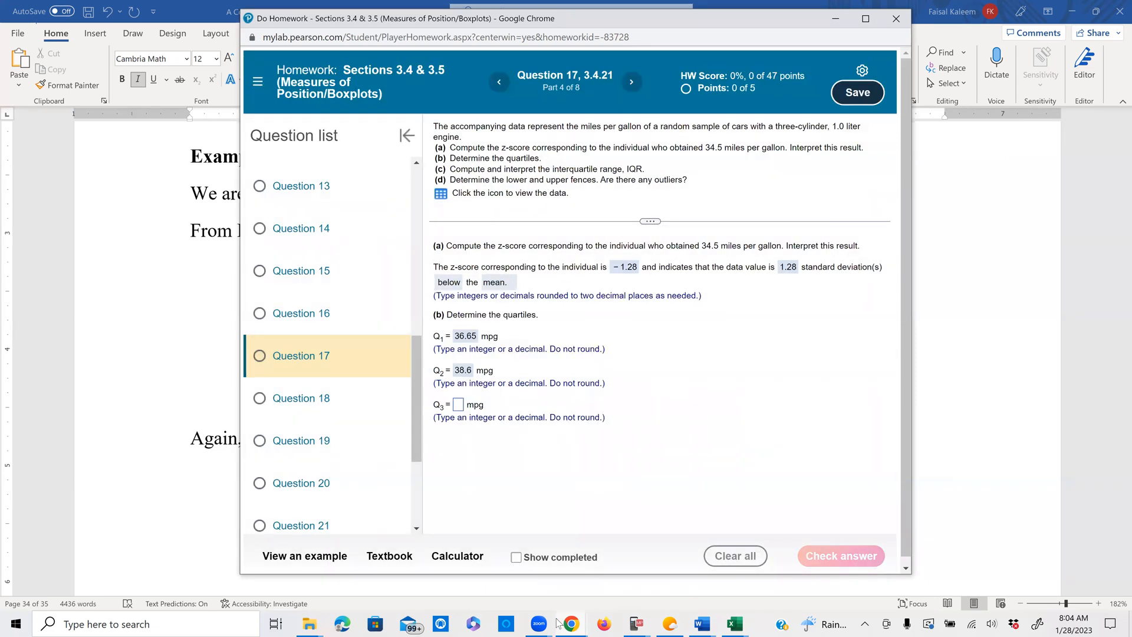
Switch to the Excel data workbook and compute the third quartile of A1:A24 in cell B5 with QUARTILE.EXC.
{"action": "mouse_move", "coordinate": [583, 624]}
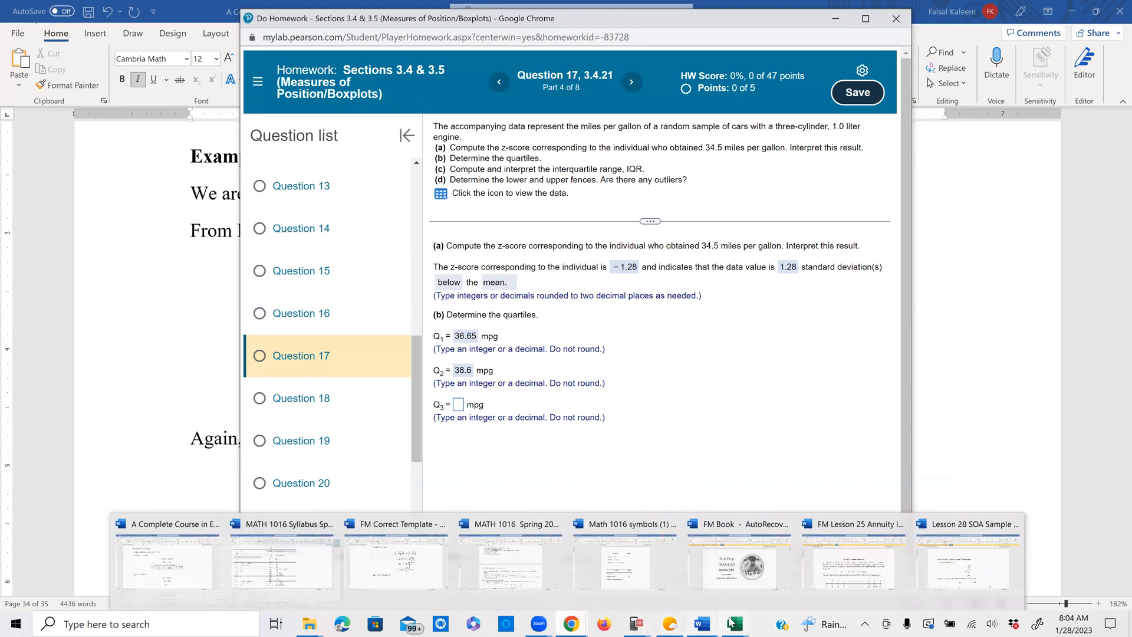
{"action": "left_click", "coordinate": [667, 563]}
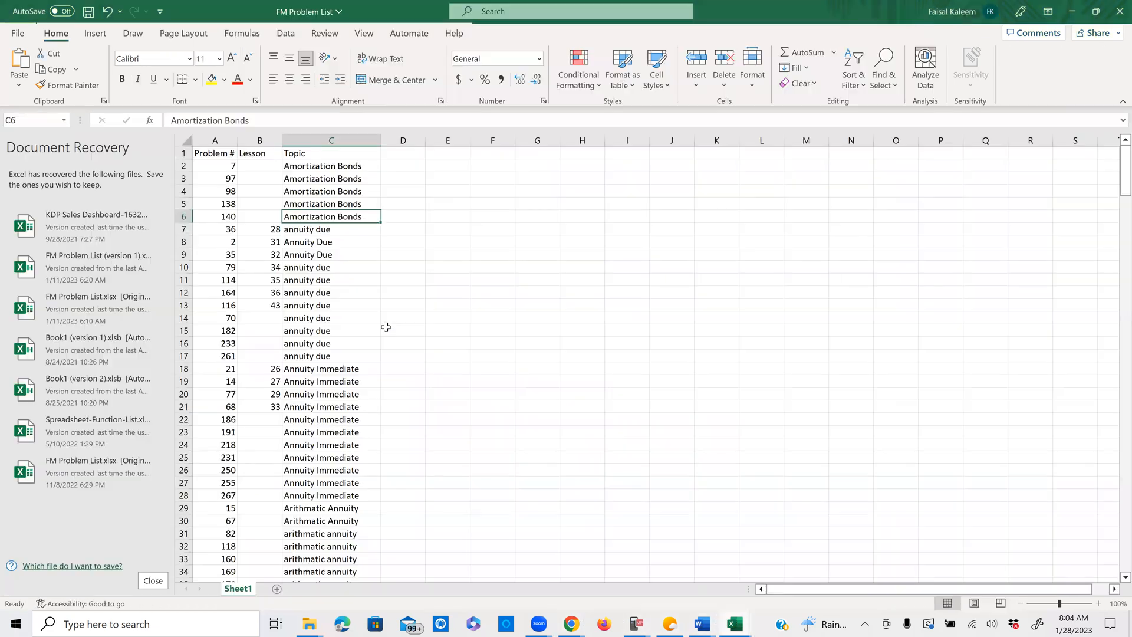
{"action": "mouse_move", "coordinate": [746, 624]}
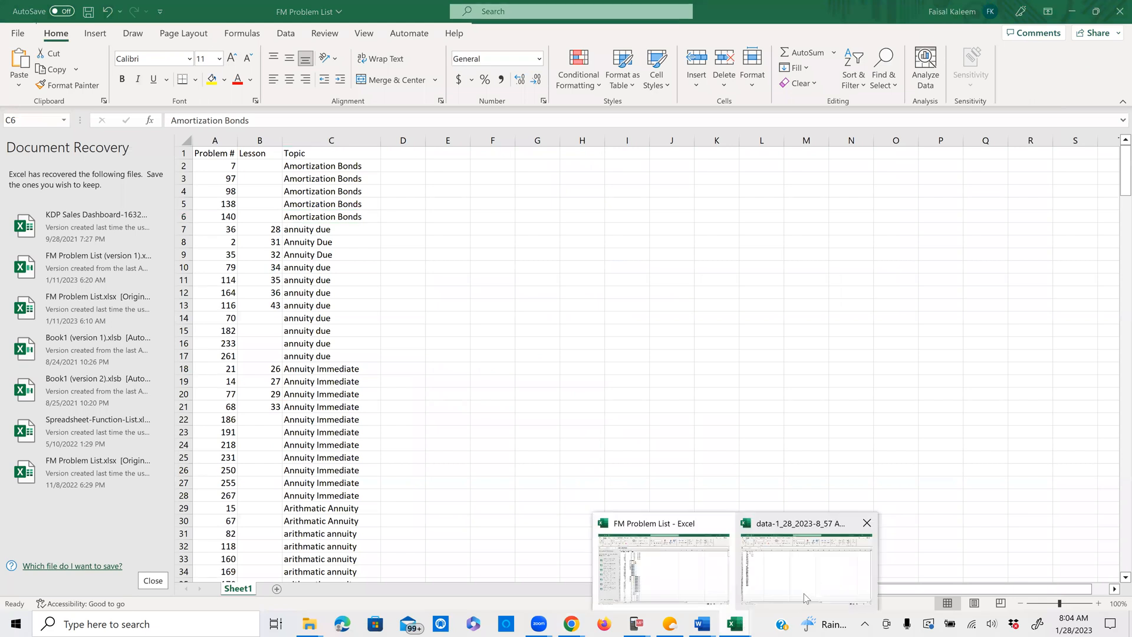
{"action": "left_click", "coordinate": [748, 549]}
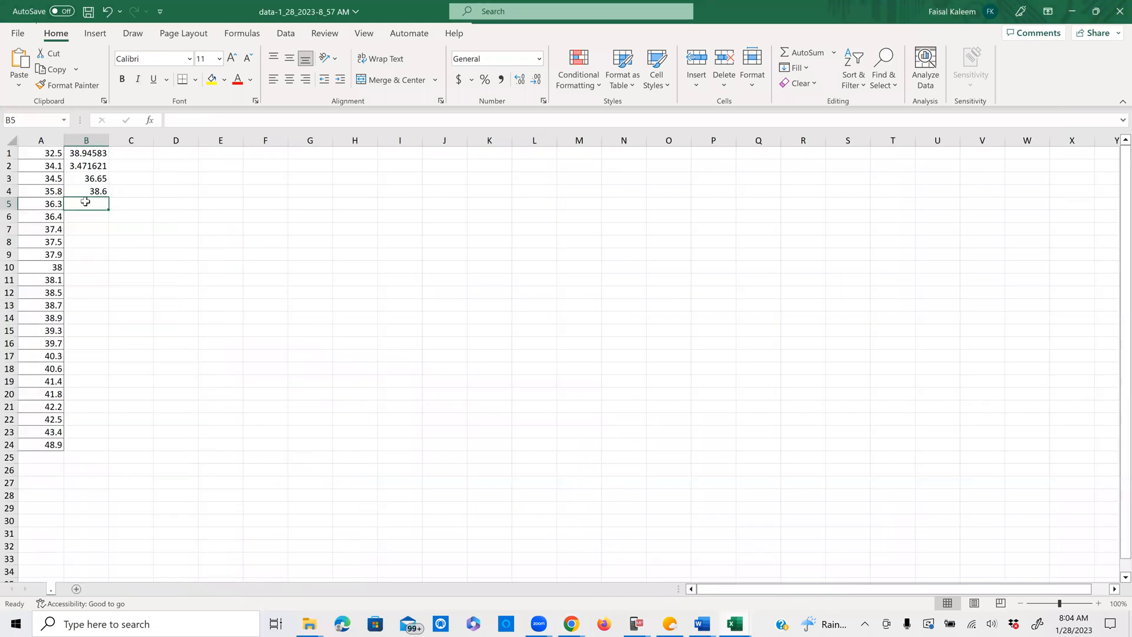
{"action": "type", "text": "="}
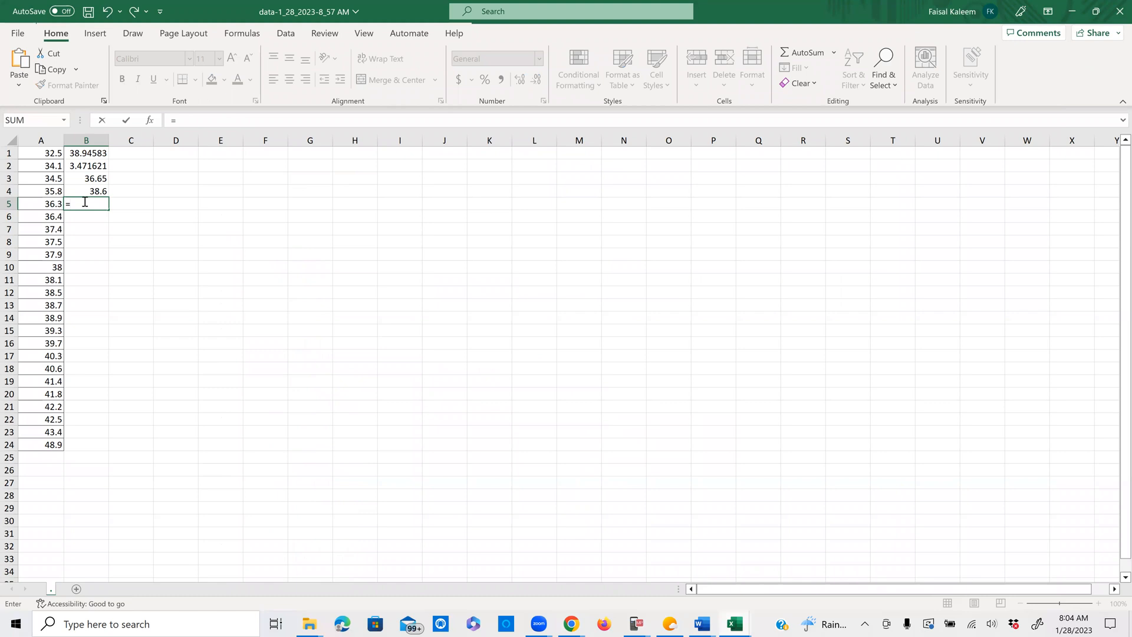
{"action": "type", "text": "qu"}
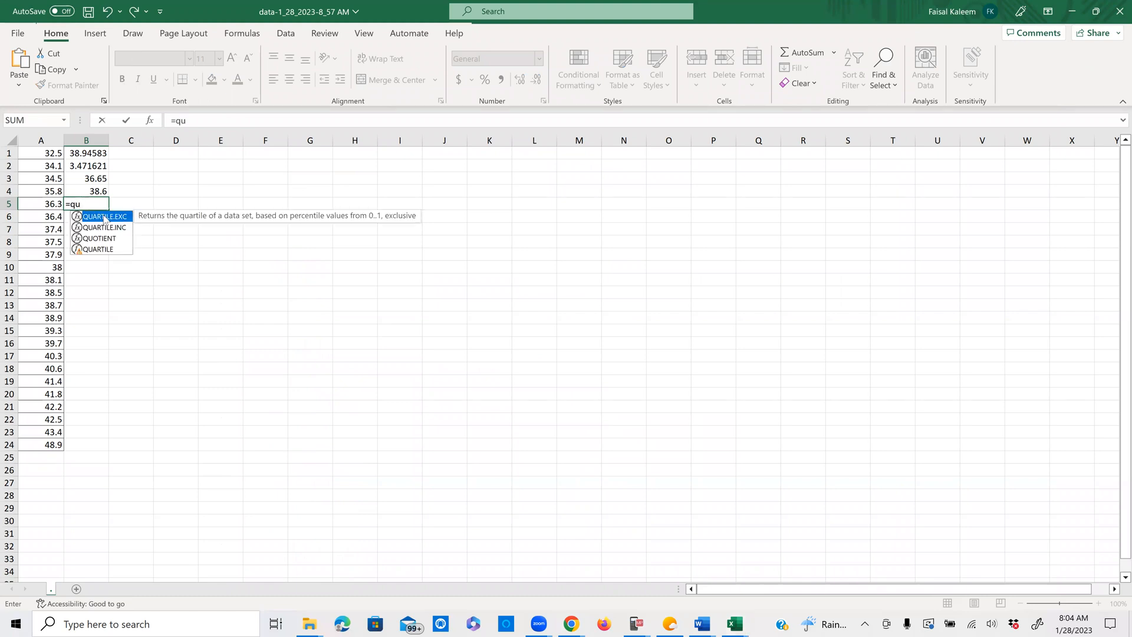
{"action": "double_click", "coordinate": [104, 217]}
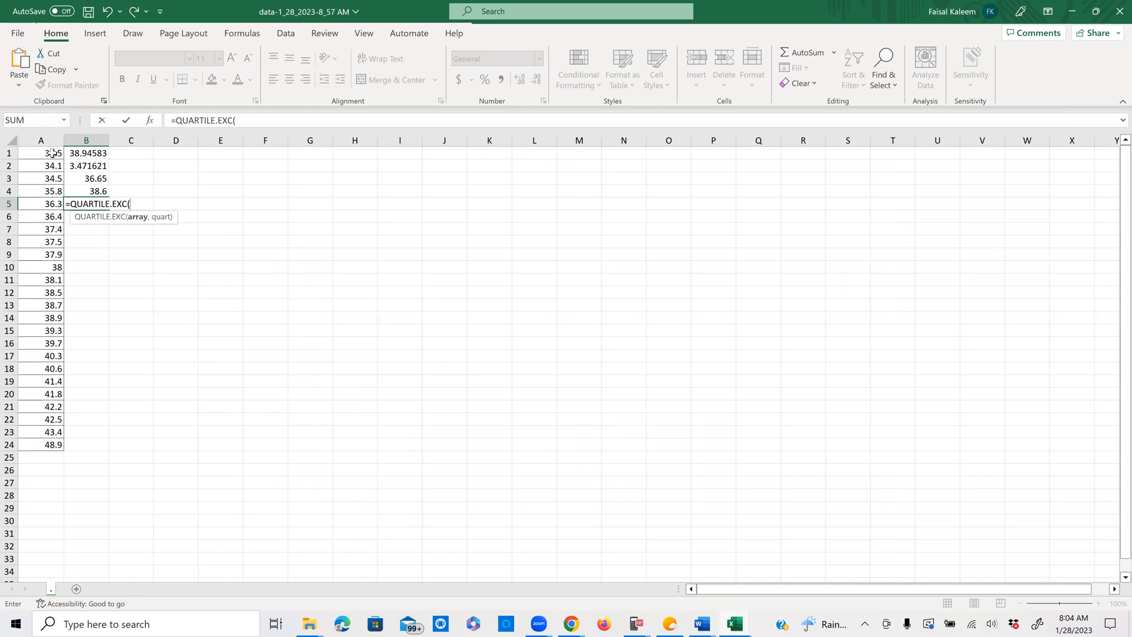
{"action": "left_click_drag", "start_coordinate": [53, 153], "coordinate": [57, 449]}
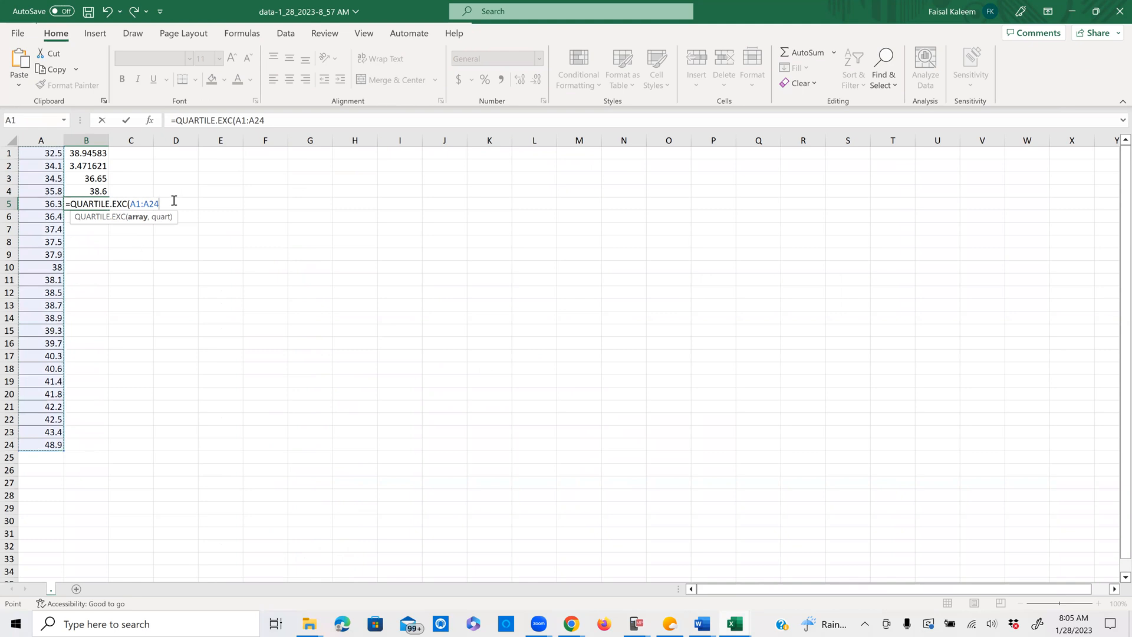
{"action": "type", "text": ","}
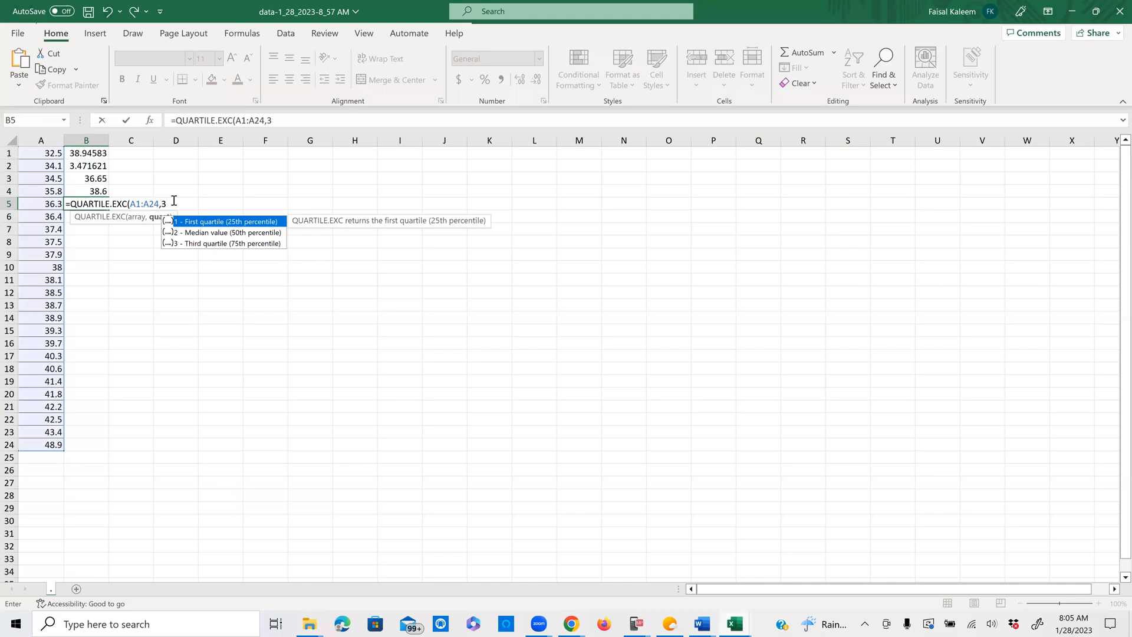
{"action": "type", "text": "3"}
{"action": "key", "text": "Return"}
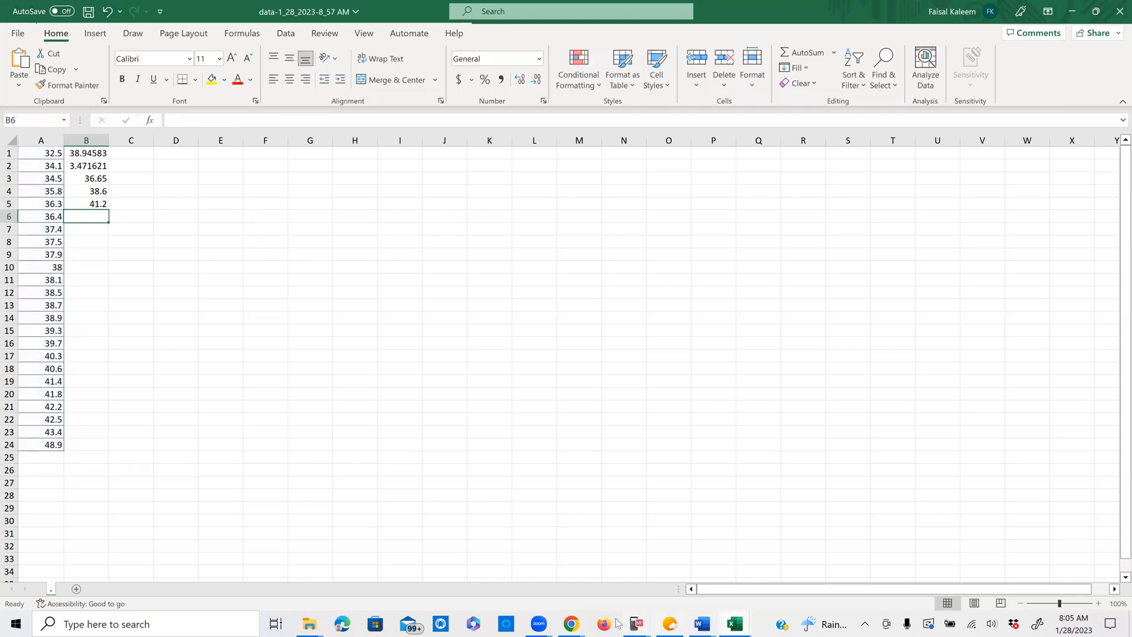
Switch to the MyLab homework in Chrome, enter 41.2 as Q3 in part (b), and check the answer.
{"action": "mouse_move", "coordinate": [575, 625]}
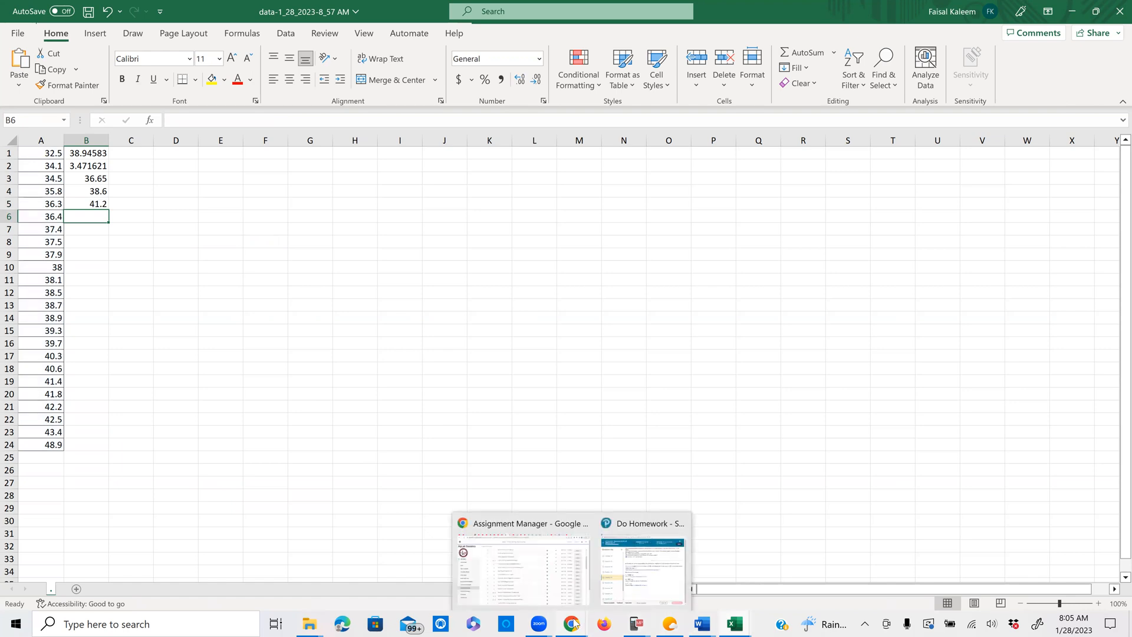
{"action": "left_click", "coordinate": [653, 584]}
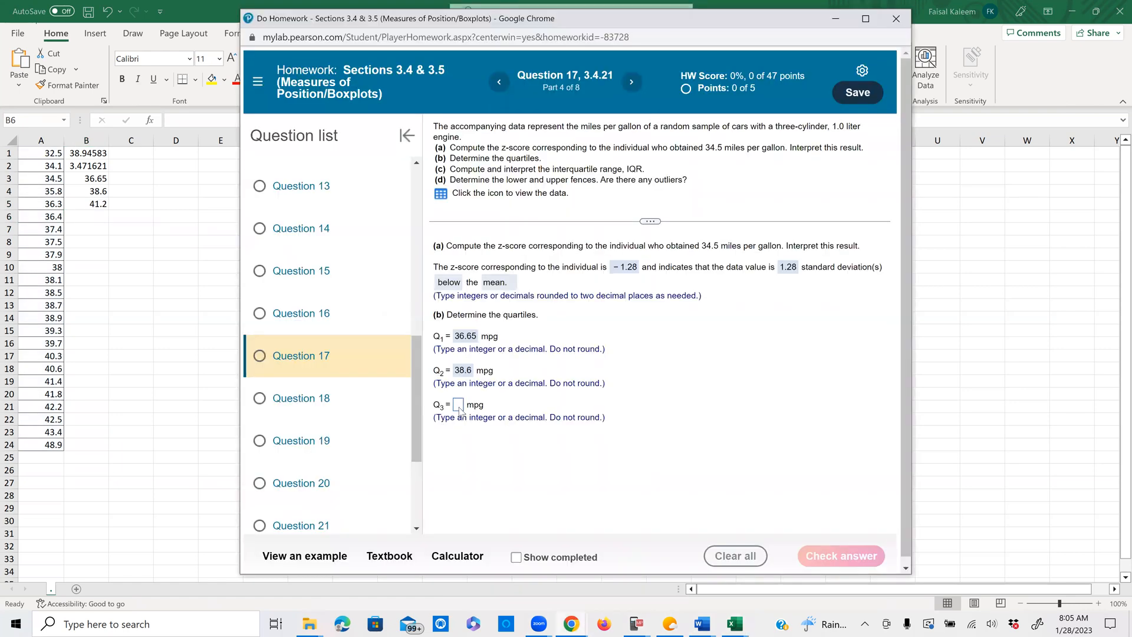
{"action": "left_click", "coordinate": [458, 406]}
{"action": "type", "text": "41"}
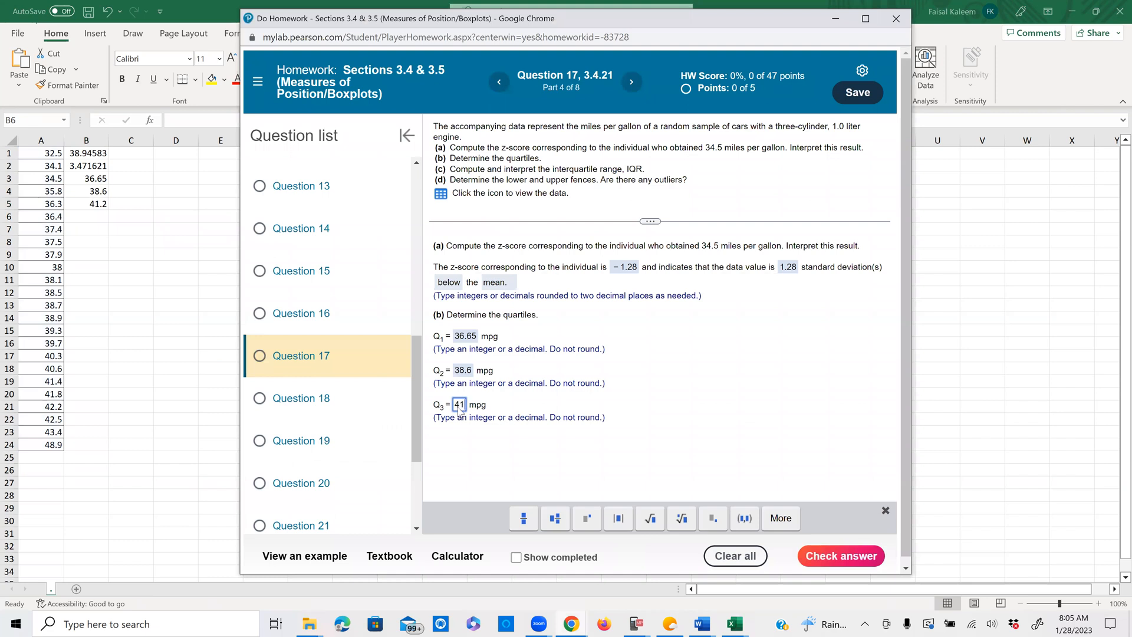
{"action": "type", "text": ".2"}
{"action": "left_click", "coordinate": [852, 557]}
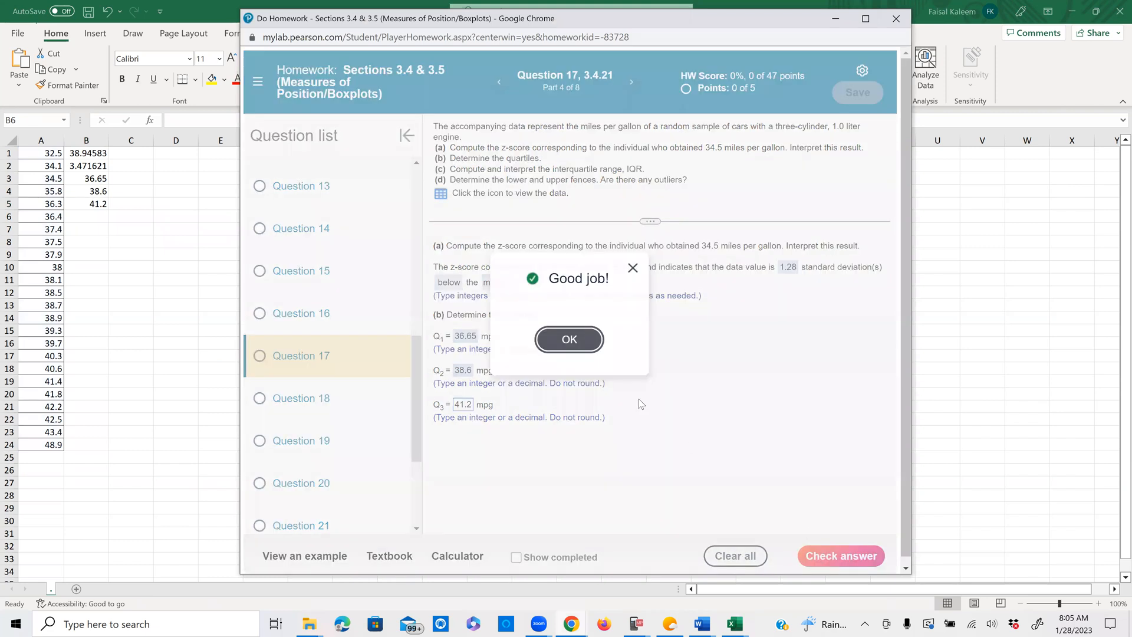
{"action": "left_click", "coordinate": [583, 341]}
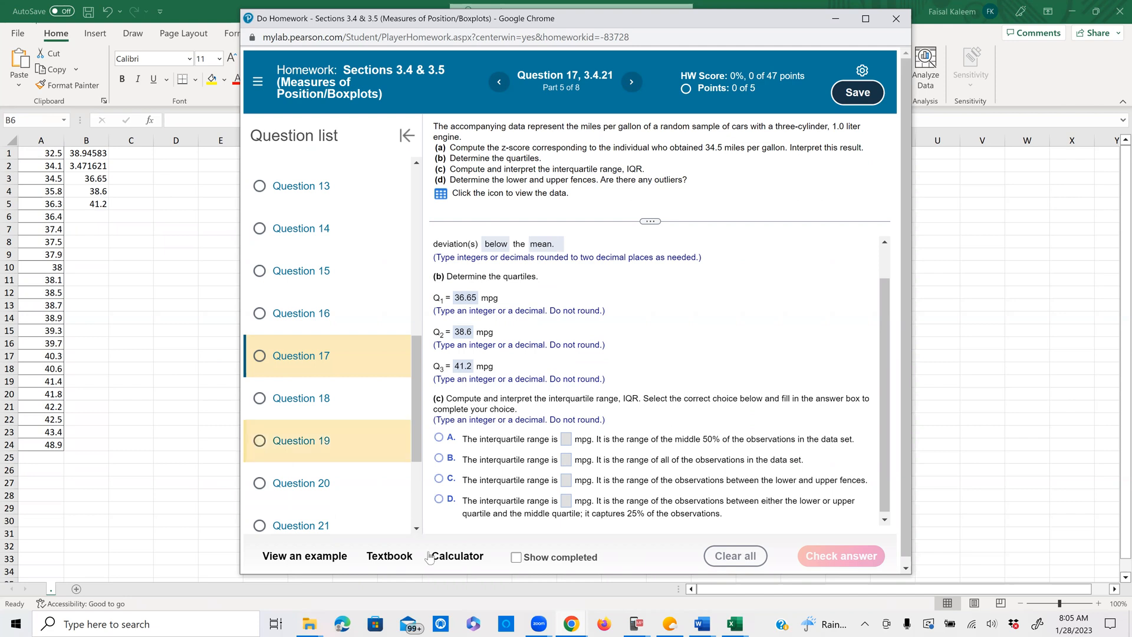
Switch to the course document in Word, complete the Q3 equation with 41.2, and remove the blank line below it.
{"action": "left_click", "coordinate": [706, 623]}
{"action": "left_click", "coordinate": [99, 581]}
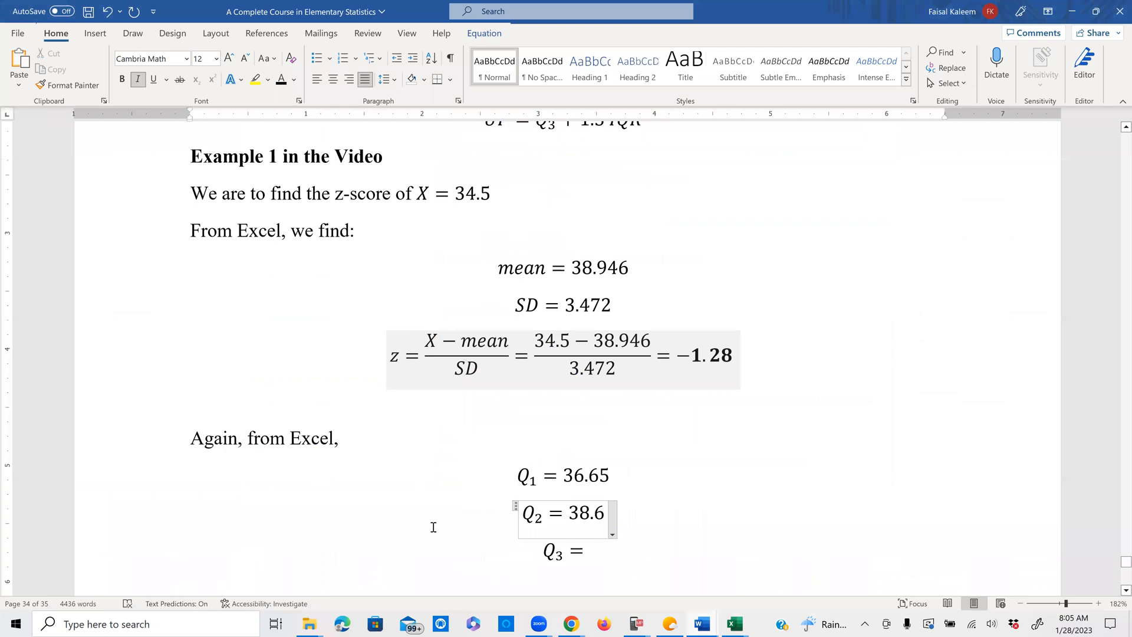
{"action": "left_click", "coordinate": [585, 543]}
{"action": "type", "text": "41.2"}
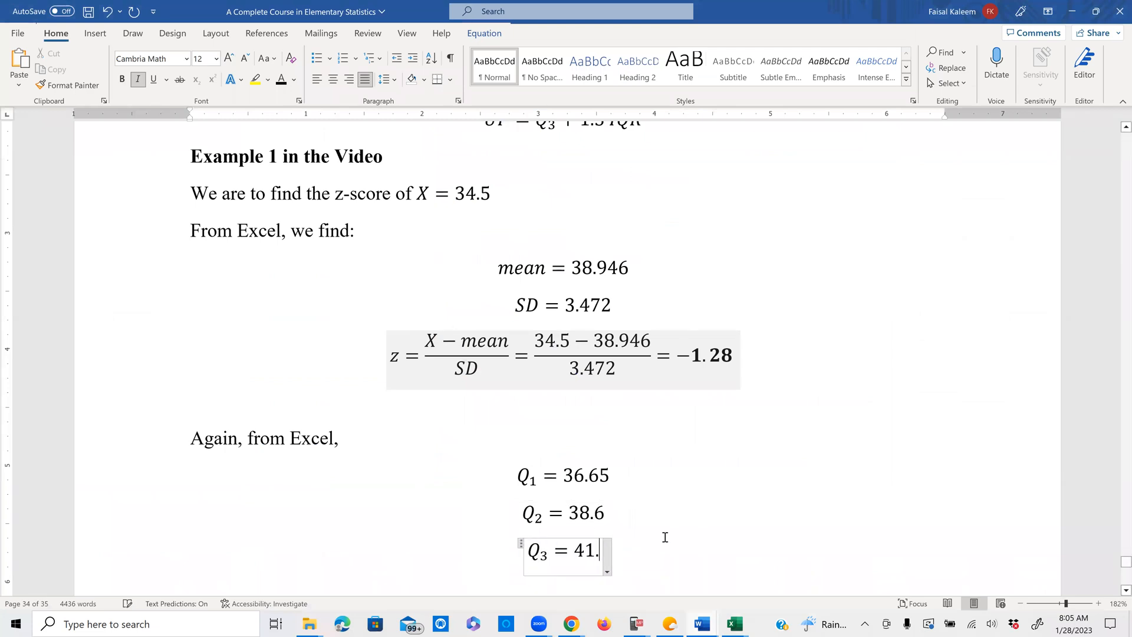
{"action": "scroll", "coordinate": [663, 536], "scroll_direction": "down", "scroll_amount": 3}
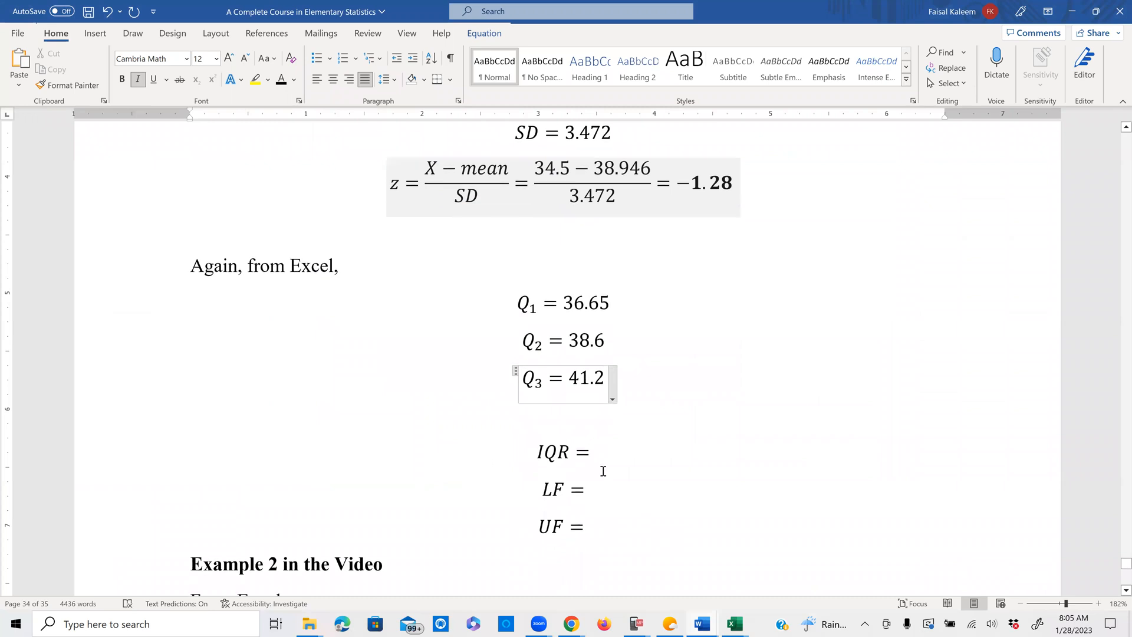
{"action": "left_click", "coordinate": [524, 432]}
{"action": "key", "text": "BackSpace"}
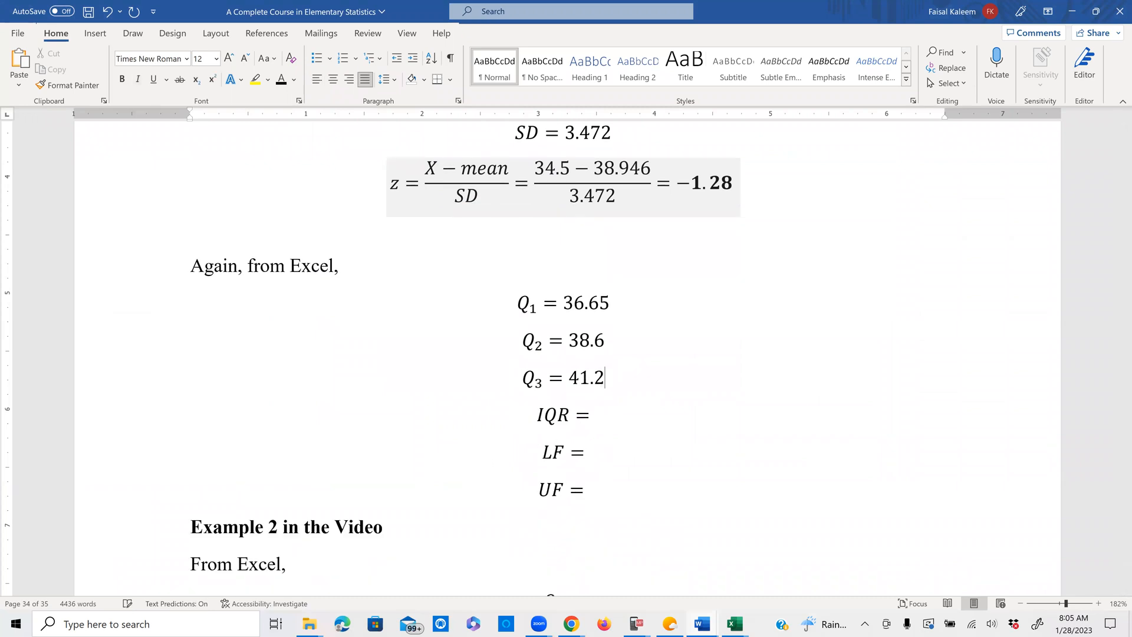
Copy the expression Q3 − Q1 from the Interquartile Range definition and paste it after "IQR =" in Example 1.
{"action": "left_click", "coordinate": [590, 415]}
{"action": "scroll", "coordinate": [557, 378], "scroll_direction": "up", "scroll_amount": 3}
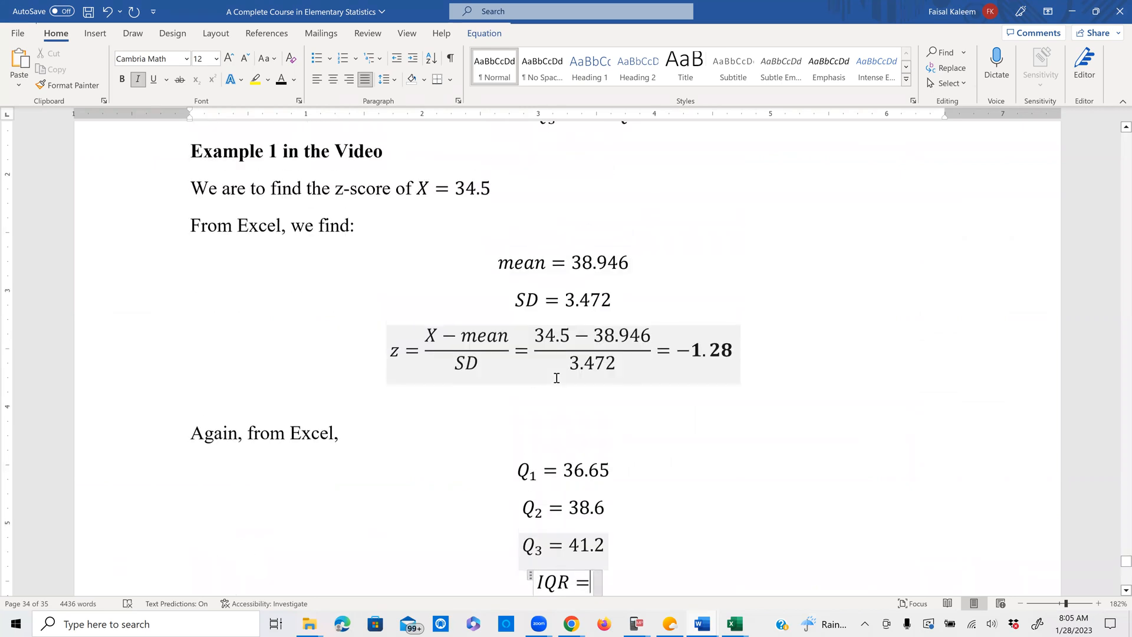
{"action": "scroll", "coordinate": [557, 378], "scroll_direction": "up", "scroll_amount": 3}
{"action": "left_click_drag", "start_coordinate": [557, 206], "coordinate": [649, 198]}
{"action": "right_click", "coordinate": [582, 206]}
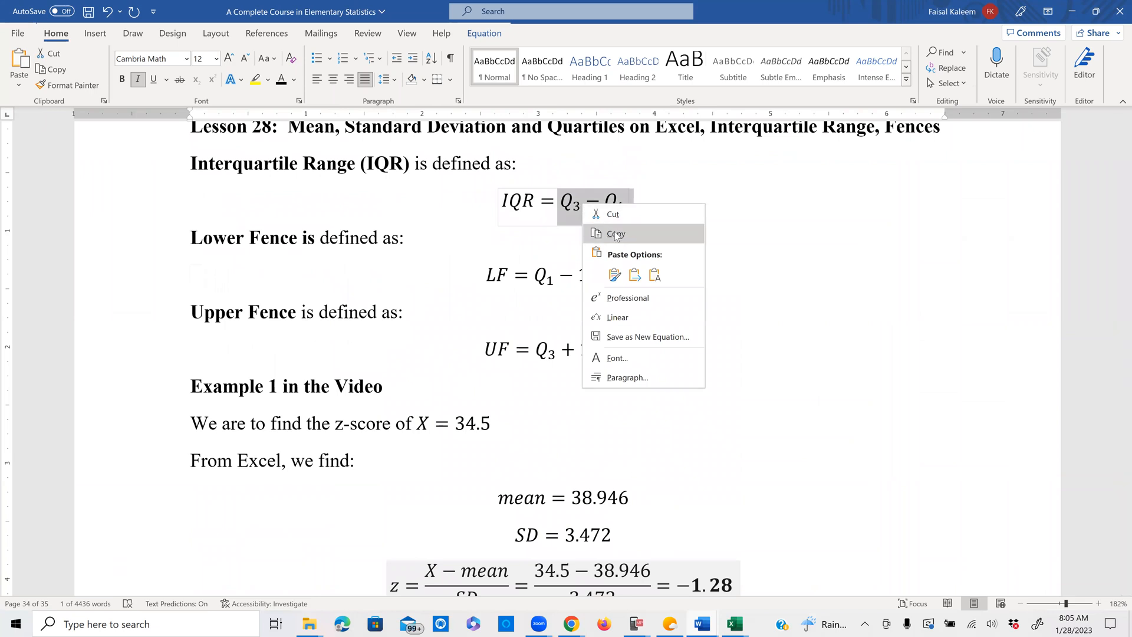
{"action": "left_click", "coordinate": [613, 234]}
{"action": "scroll", "coordinate": [612, 240], "scroll_direction": "down", "scroll_amount": 6}
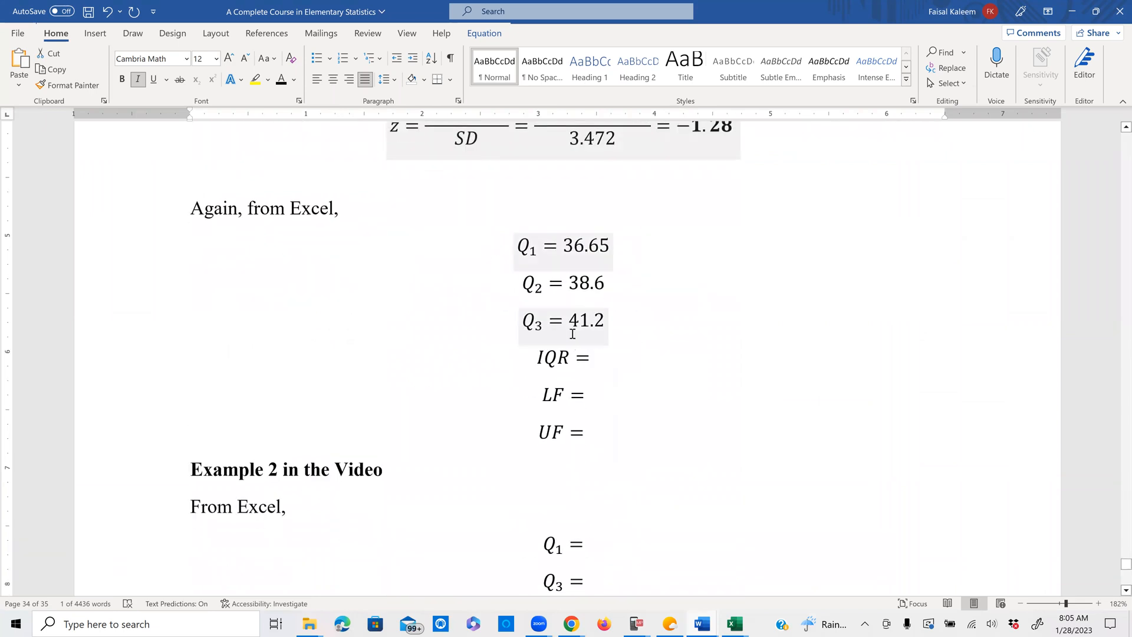
{"action": "left_click", "coordinate": [587, 358]}
{"action": "right_click", "coordinate": [590, 356]}
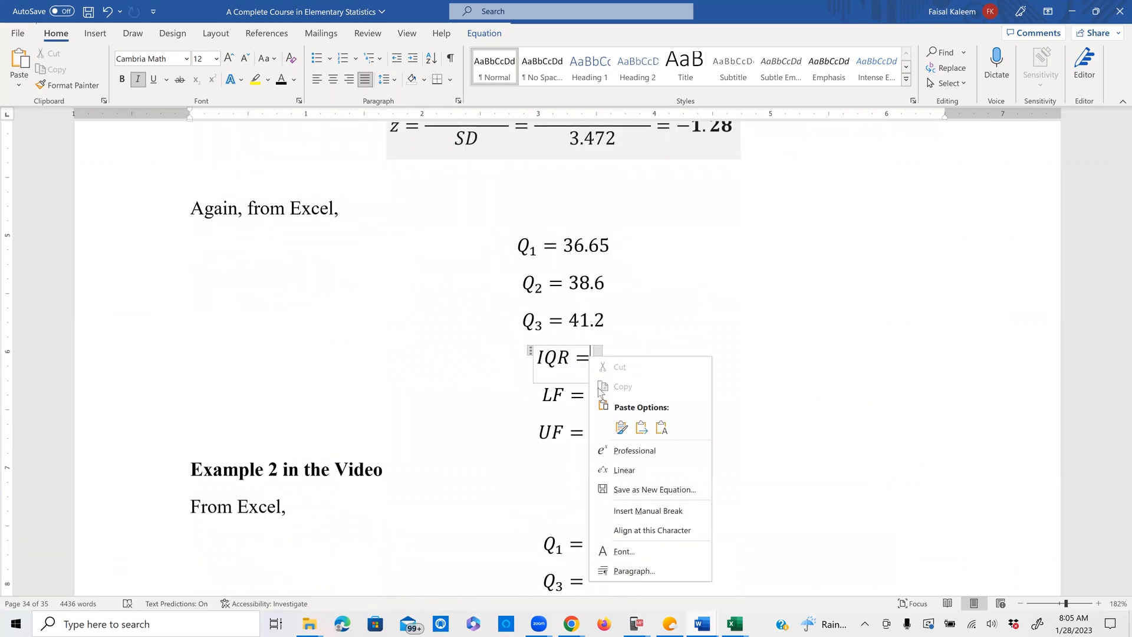
{"action": "left_click", "coordinate": [616, 431]}
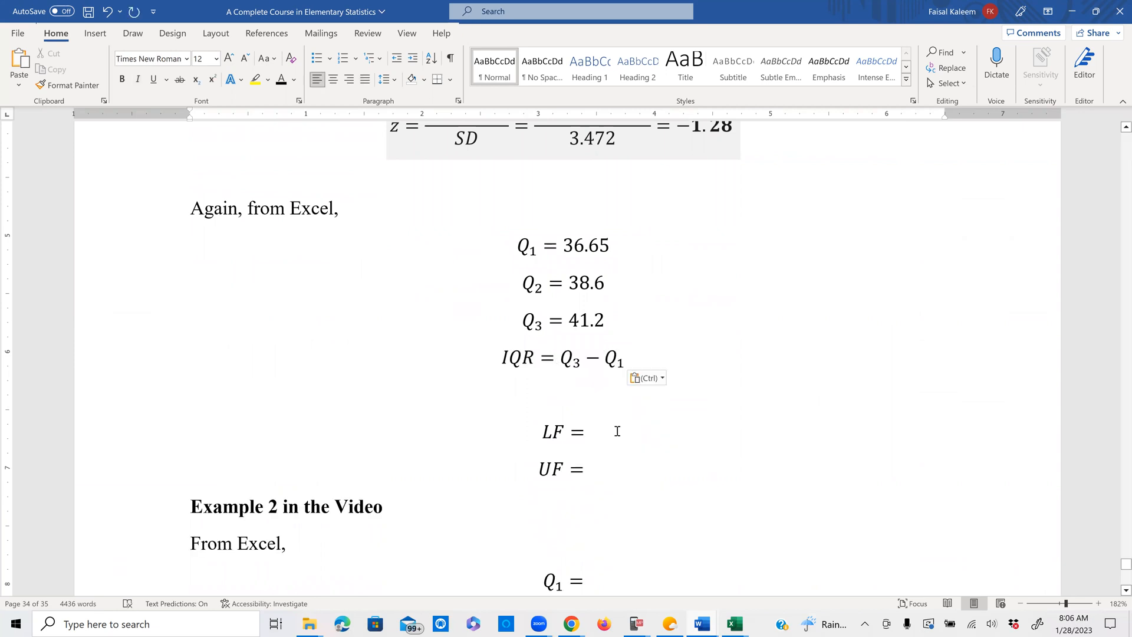
Extend the Example 1 IQR equation with "= 41.2 − 36.65 = 4.55" and remove the blank line below it.
{"action": "left_click", "coordinate": [626, 358]}
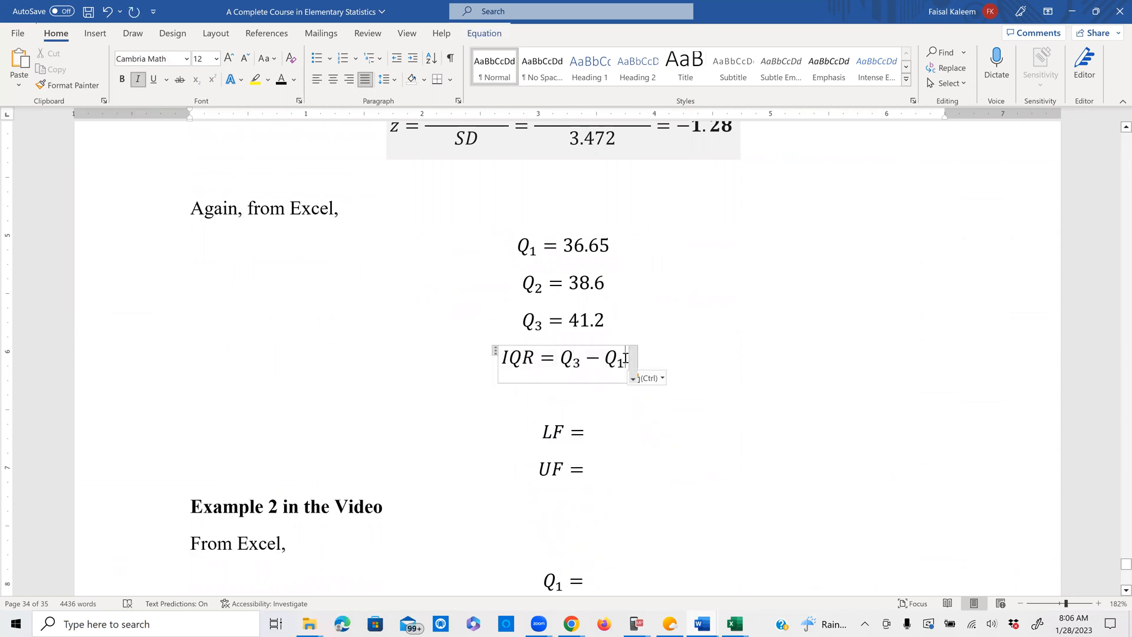
{"action": "type", "text": "="}
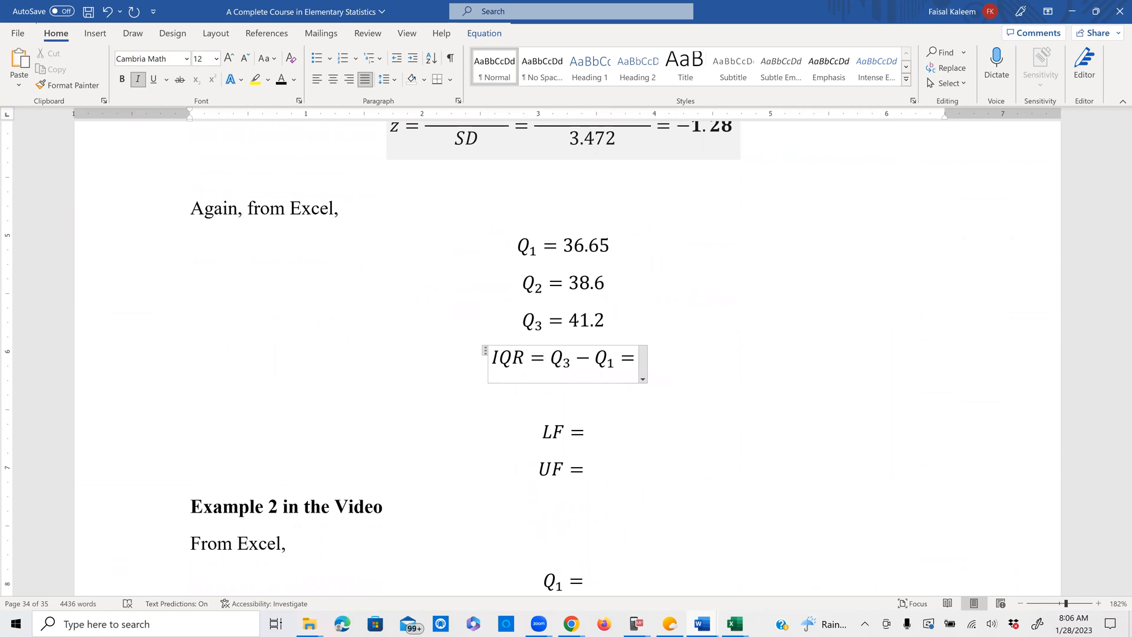
{"action": "type", "text": "41"}
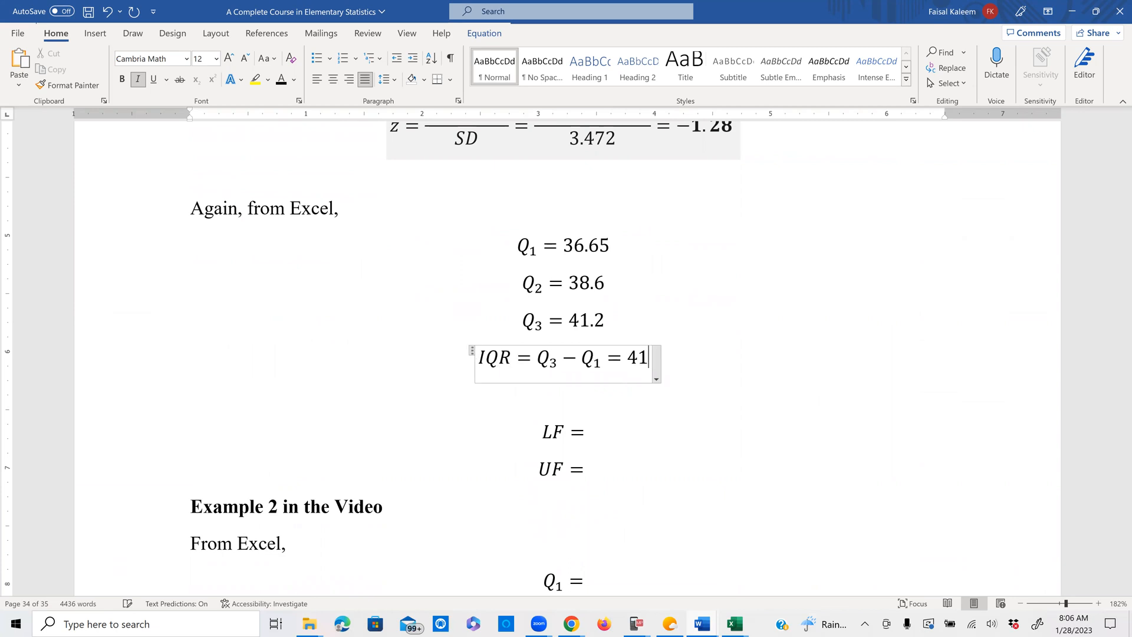
{"action": "type", "text": ".2-"}
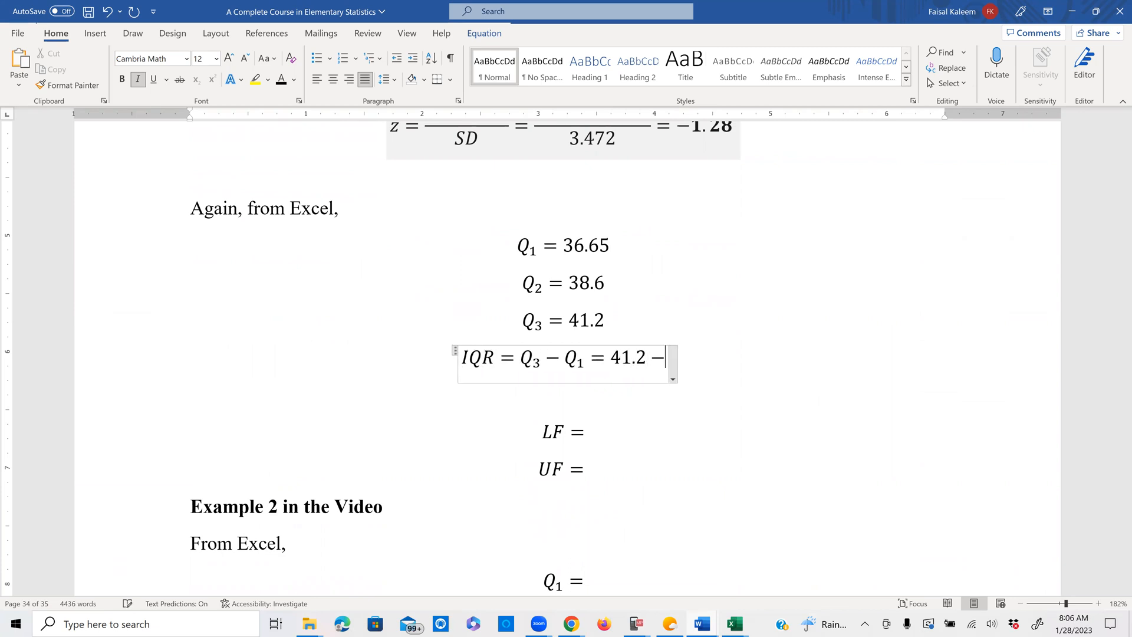
{"action": "type", "text": "36.65"}
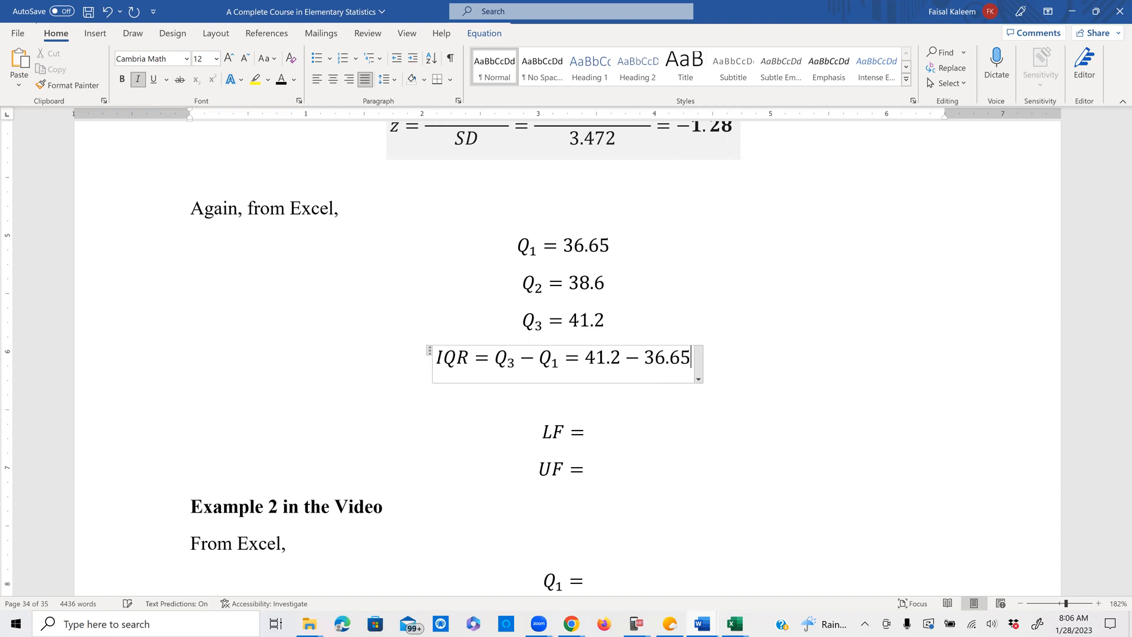
{"action": "type", "text": "="}
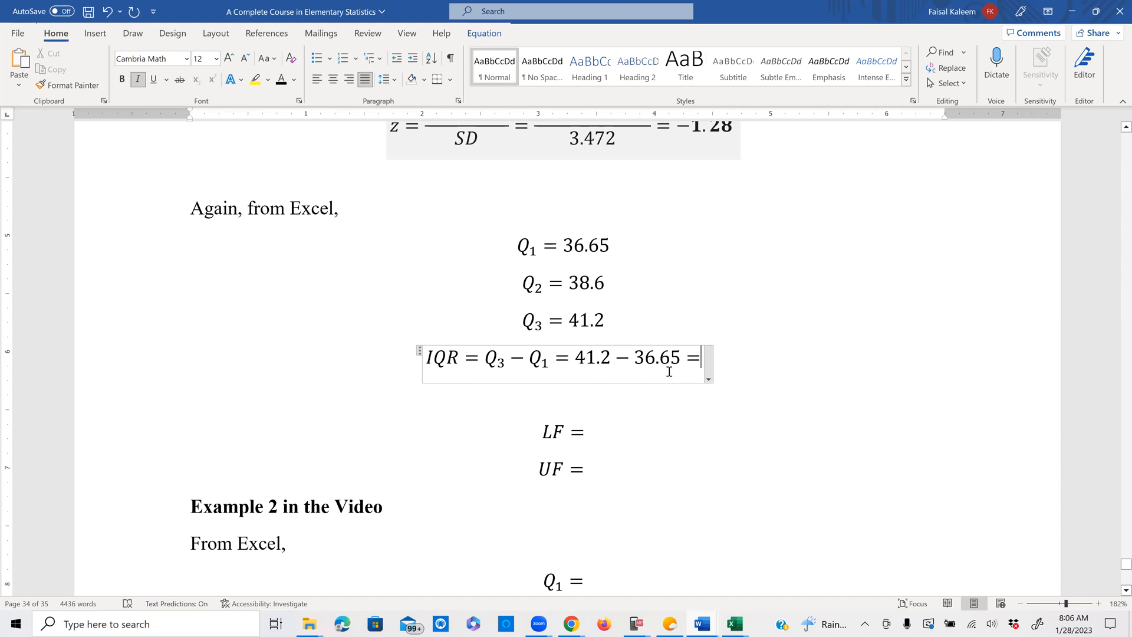
{"action": "type", "text": "4.55"}
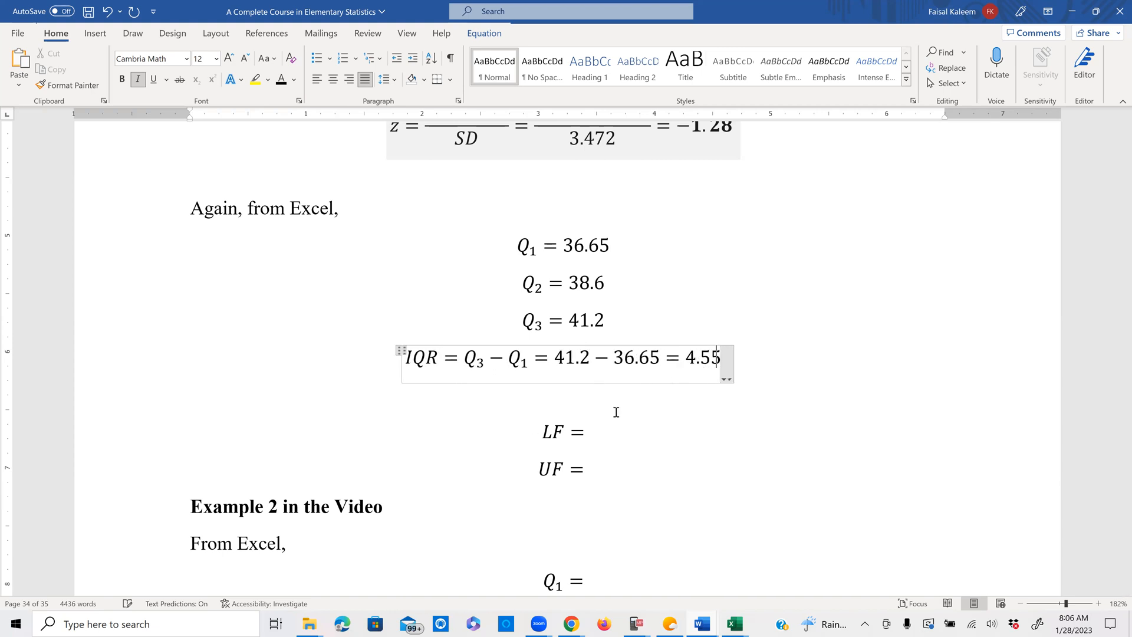
{"action": "left_click", "coordinate": [501, 413]}
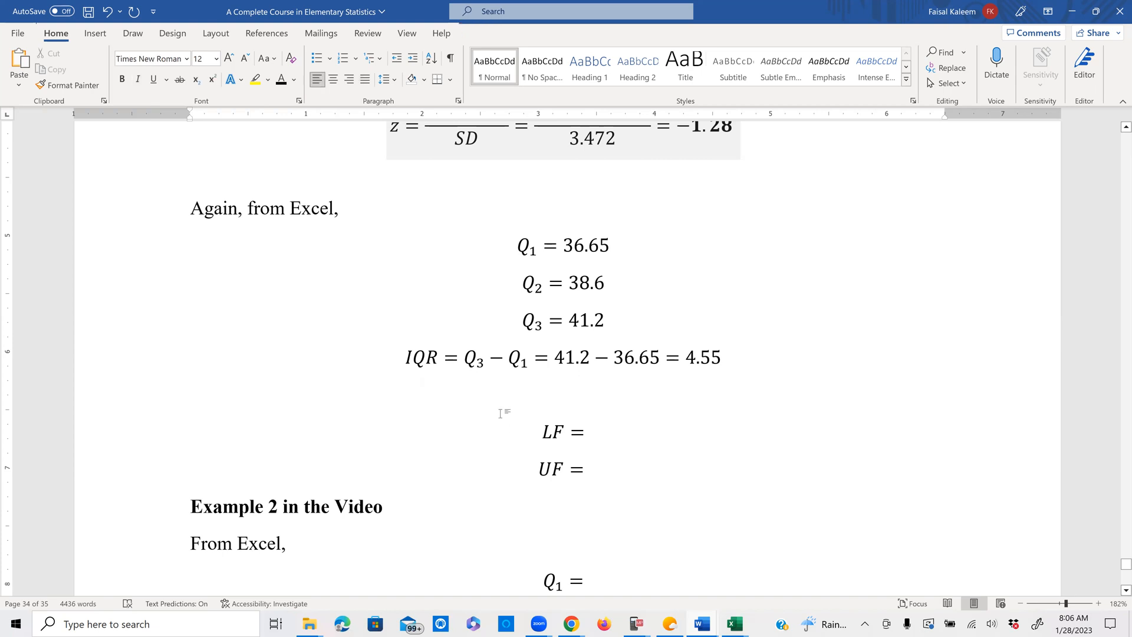
{"action": "key", "text": "BackSpace"}
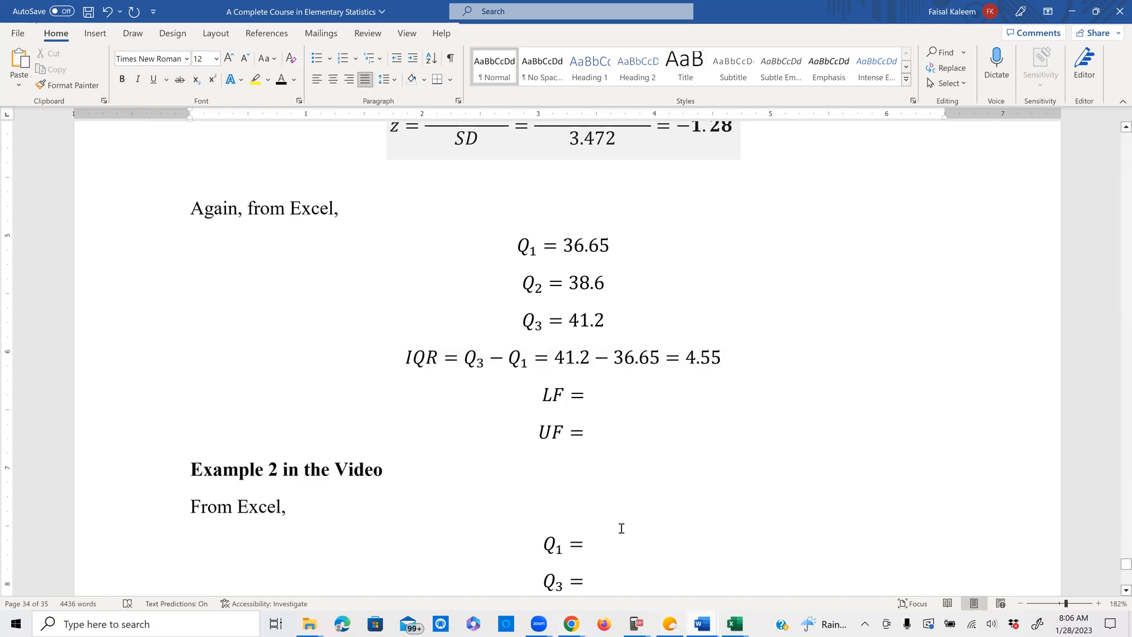
Switch to the MyLab homework in Chrome, enter 4.55 as the interquartile range in choice A of part (c), and check the answer.
{"action": "mouse_move", "coordinate": [576, 624]}
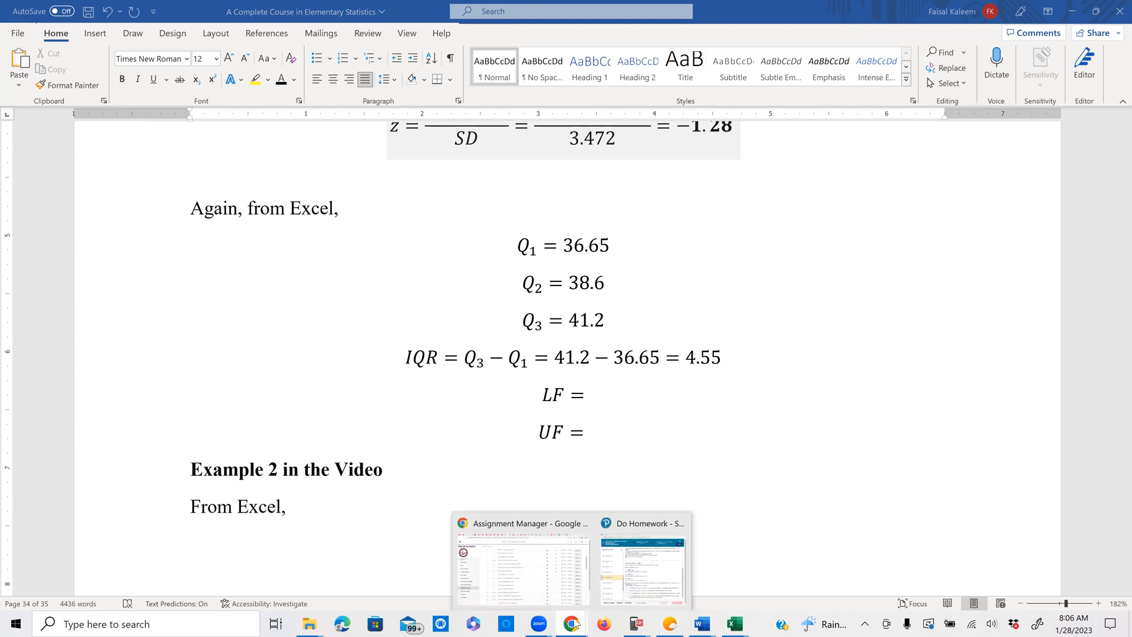
{"action": "left_click", "coordinate": [636, 561]}
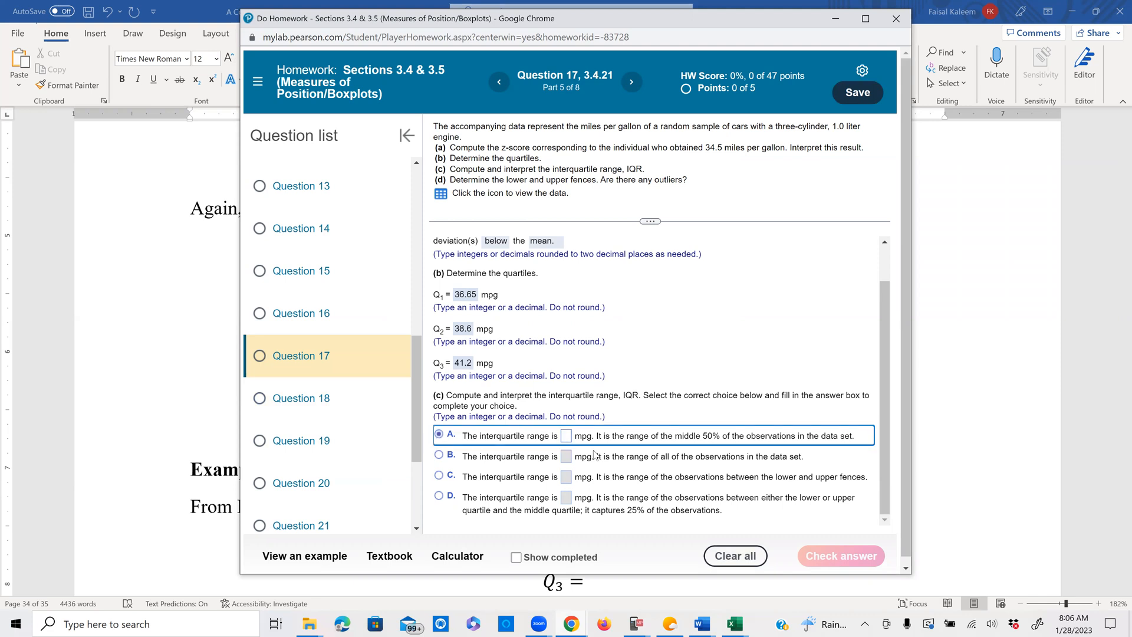
{"action": "left_click", "coordinate": [567, 436]}
{"action": "type", "text": "4"}
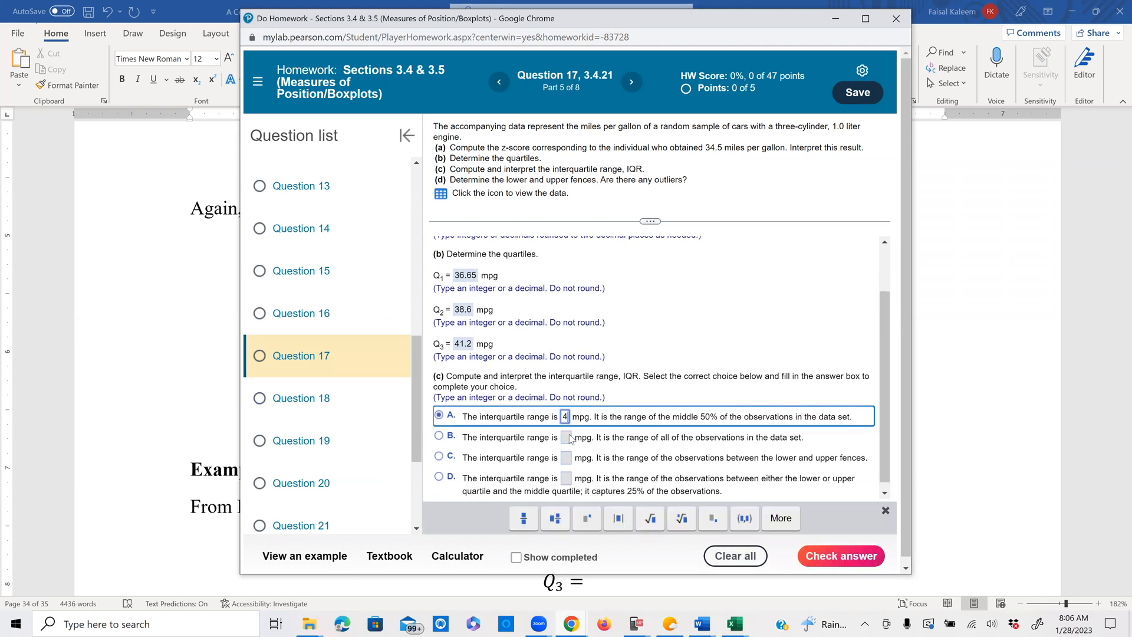
{"action": "type", "text": ".55"}
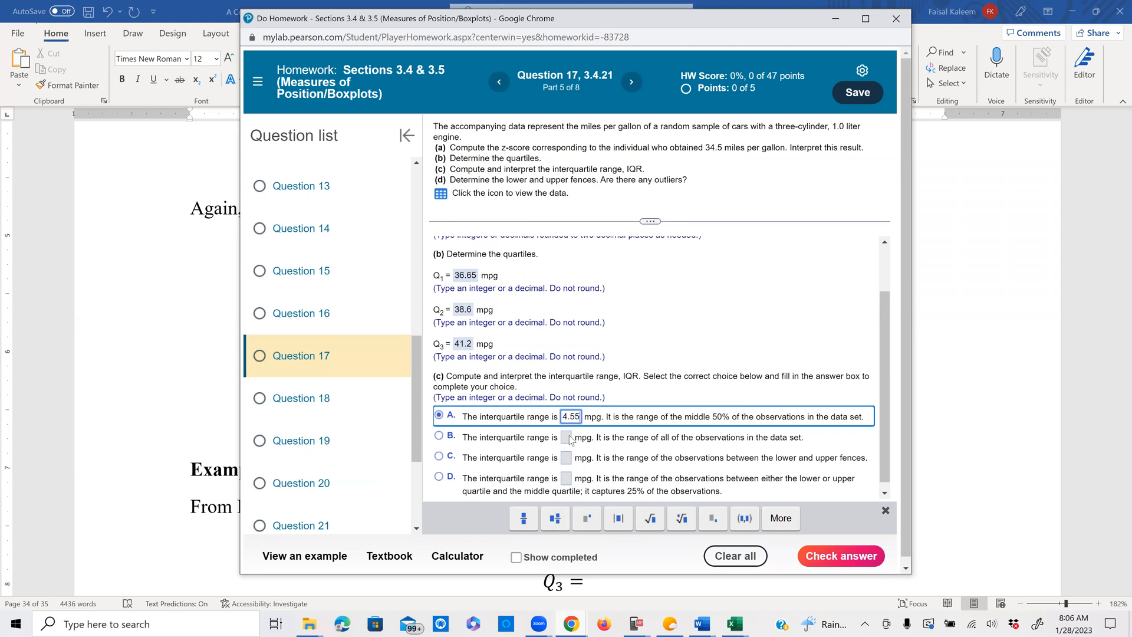
{"action": "left_click", "coordinate": [845, 557]}
{"action": "left_click", "coordinate": [584, 353]}
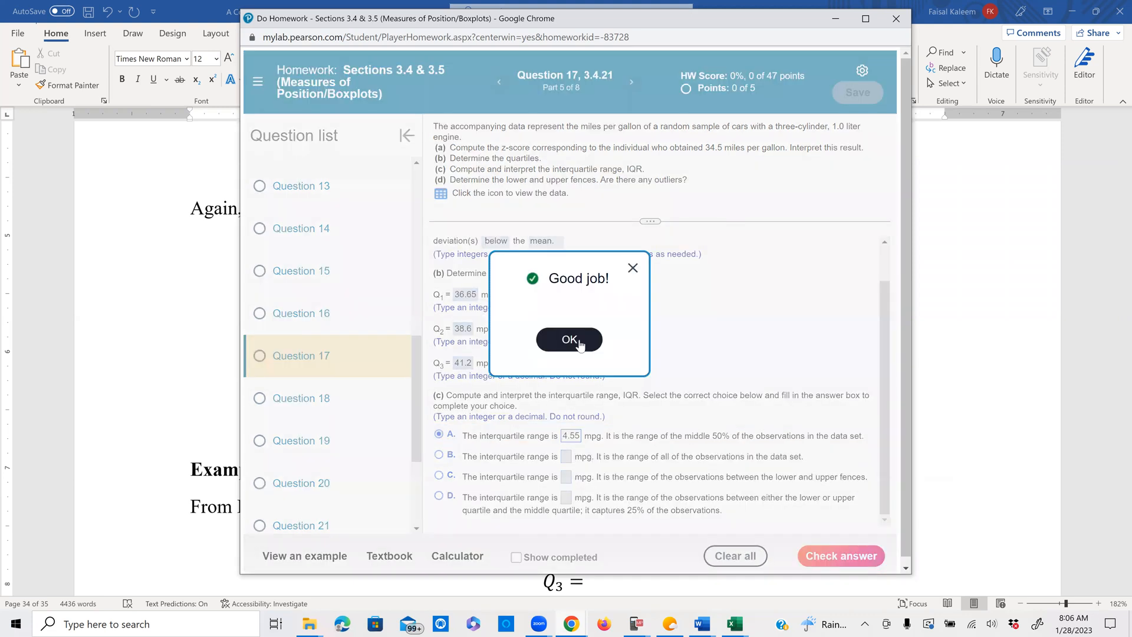
Switch to the course document in Word and reword the Interquartile Range definition to "is range of the middle 50% of data and is defined as:".
{"action": "left_click", "coordinate": [702, 624]}
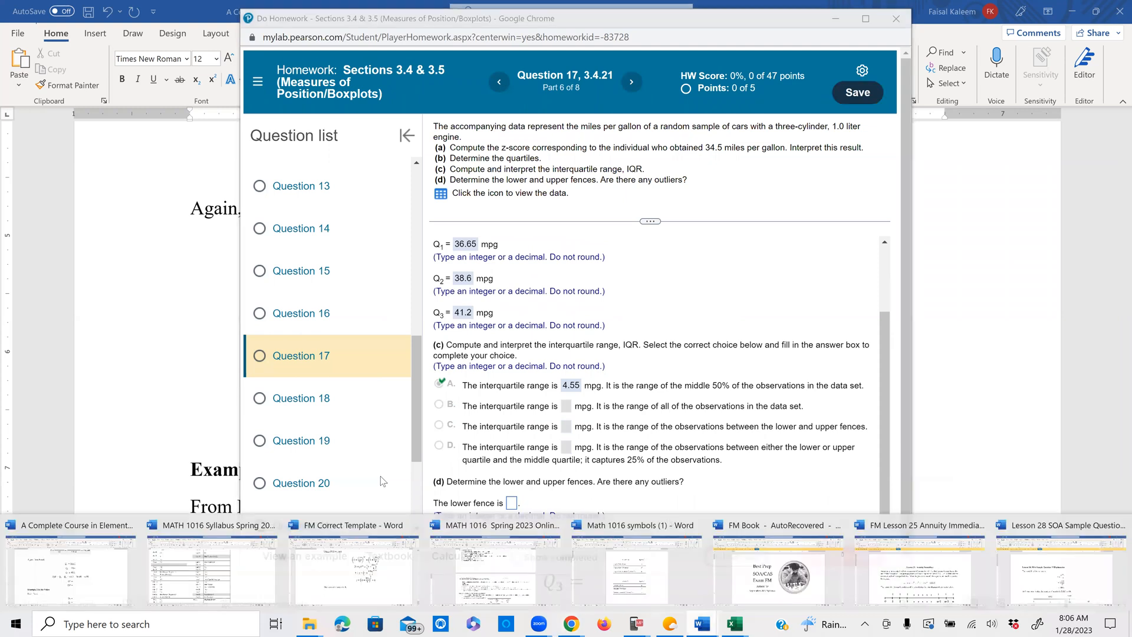
{"action": "left_click", "coordinate": [88, 534]}
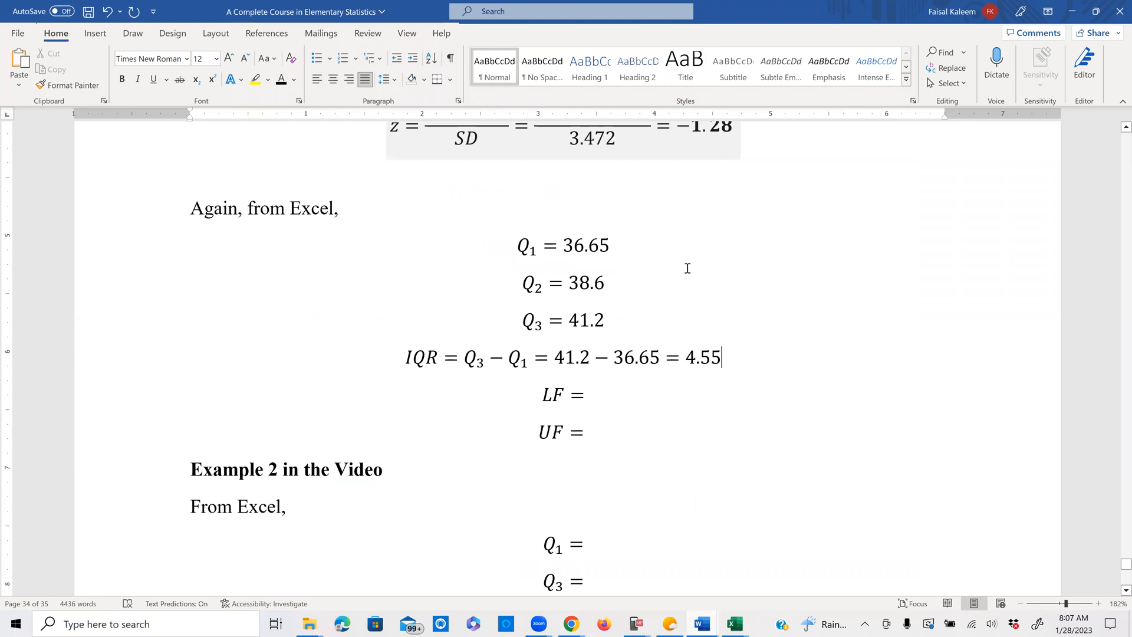
{"action": "scroll", "coordinate": [687, 268], "scroll_direction": "up", "scroll_amount": 4}
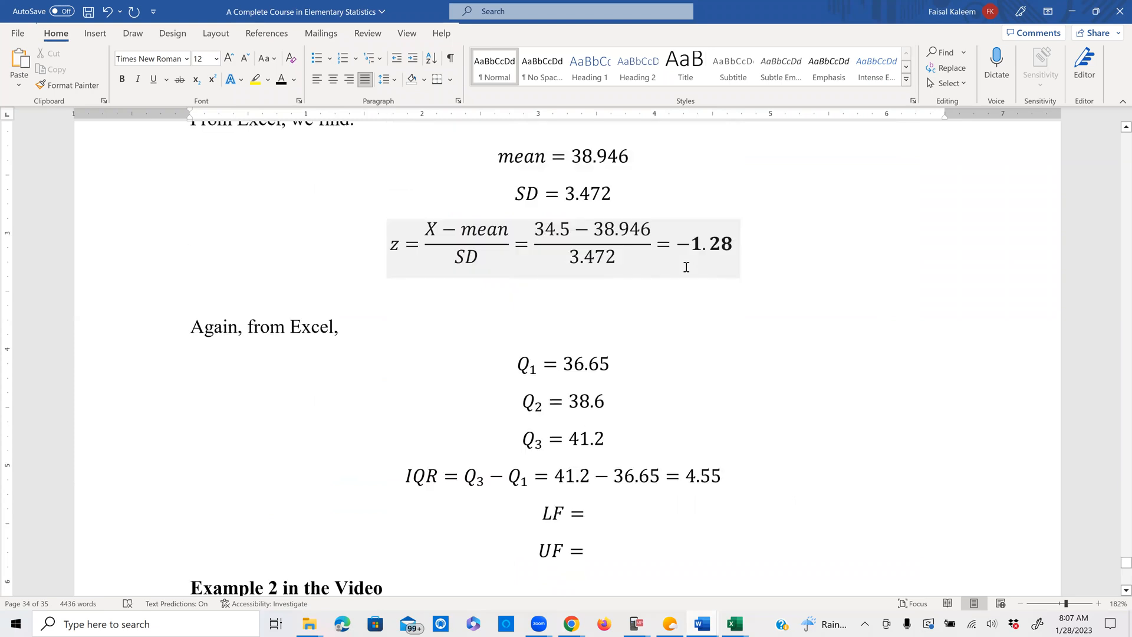
{"action": "scroll", "coordinate": [684, 268], "scroll_direction": "up", "scroll_amount": 2}
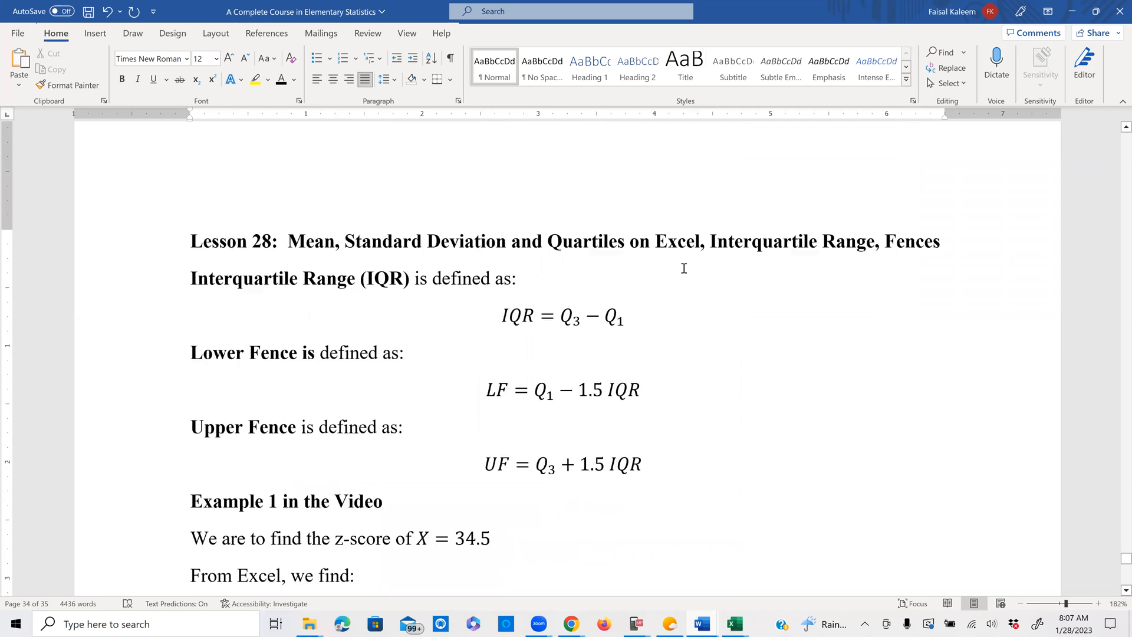
{"action": "left_click", "coordinate": [434, 280]}
{"action": "type", "text": "the"}
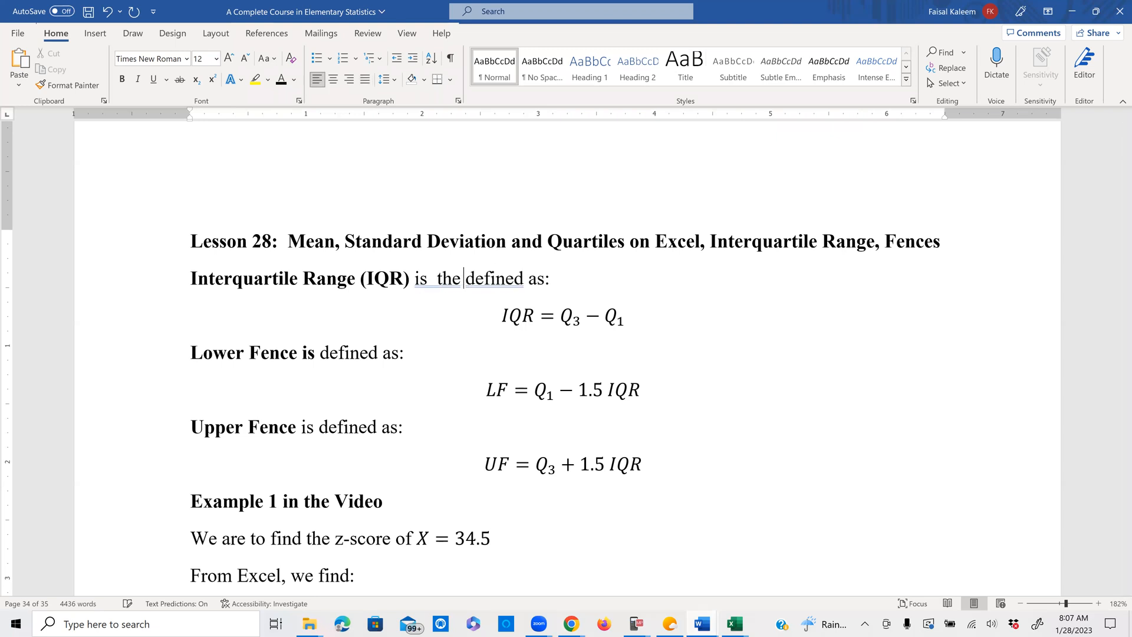
{"action": "key", "text": "BackSpace"}
{"action": "key", "text": "BackSpace"}
{"action": "key", "text": "BackSpace"}
{"action": "key", "text": "BackSpace"}
{"action": "type", "text": "ran"}
{"action": "type", "text": "ge o"}
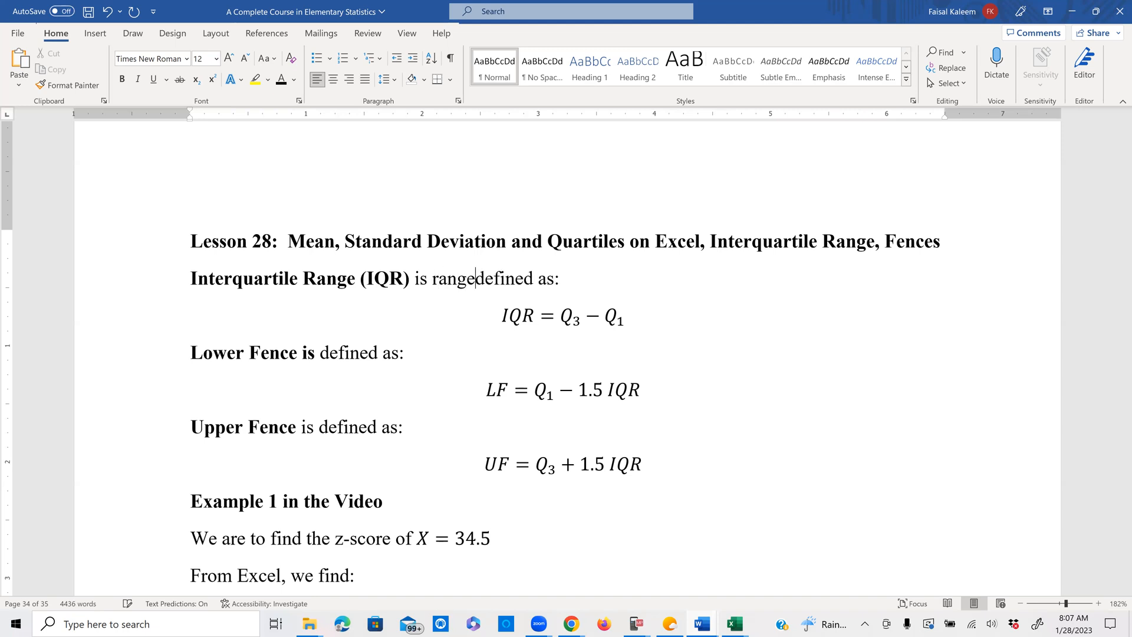
{"action": "type", "text": "f the midd"}
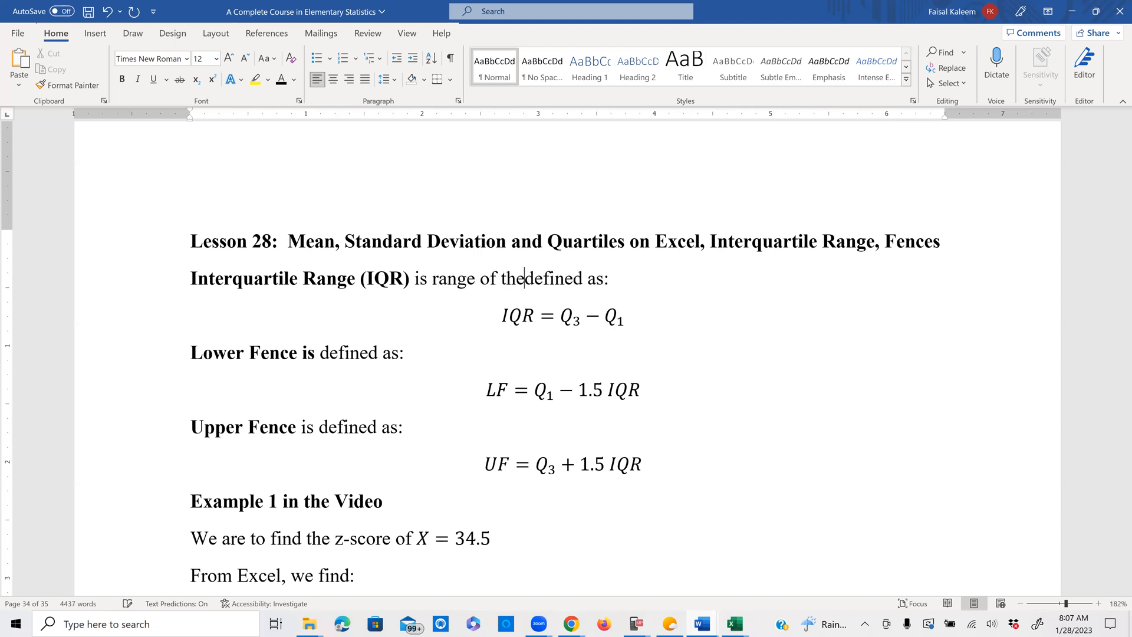
{"action": "type", "text": "le "}
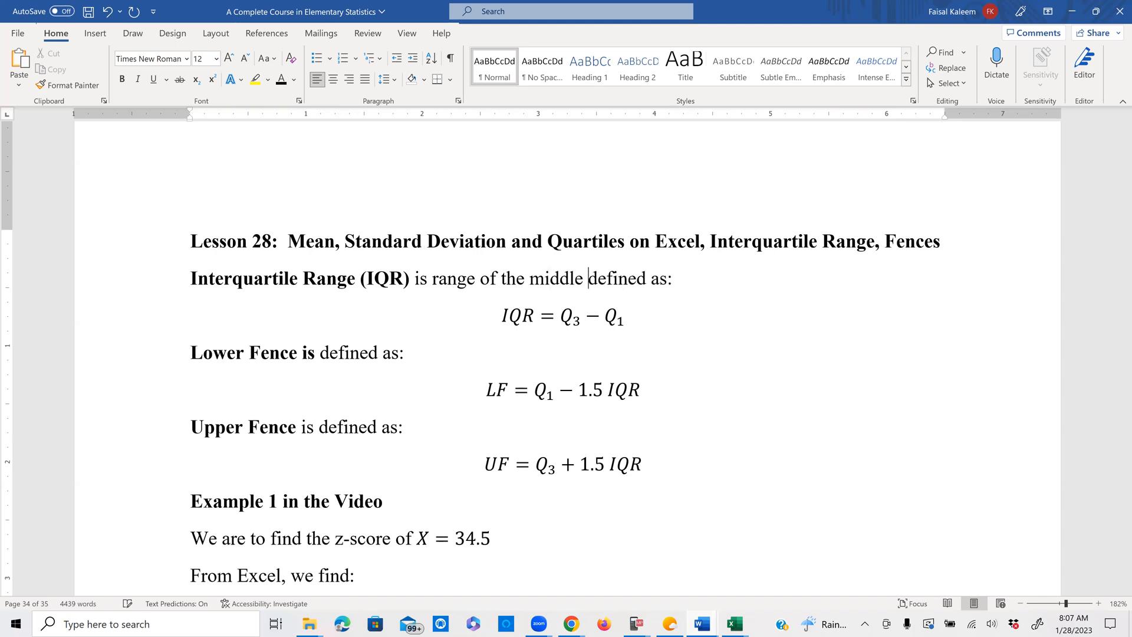
{"action": "type", "text": "50%"}
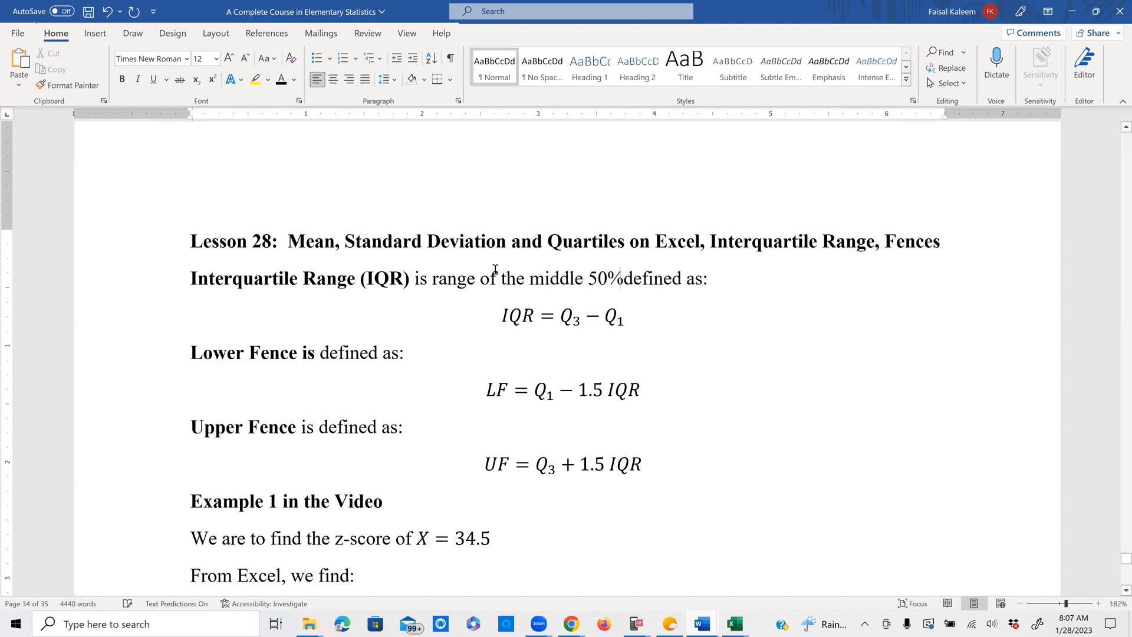
{"action": "type", "text": " of data"}
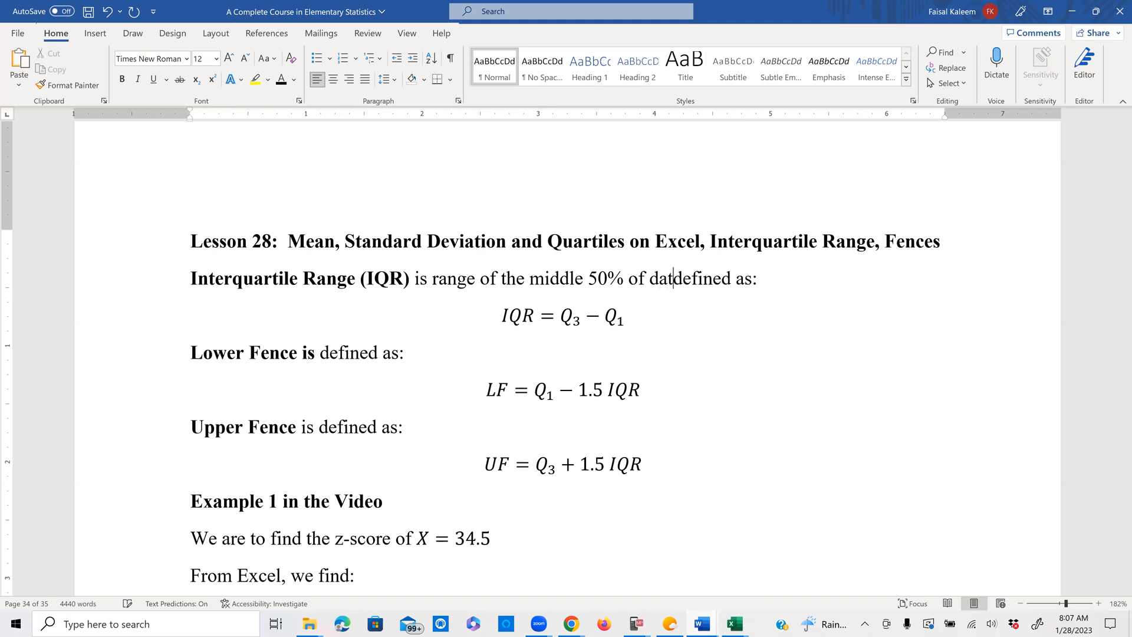
{"action": "type", "text": " and "}
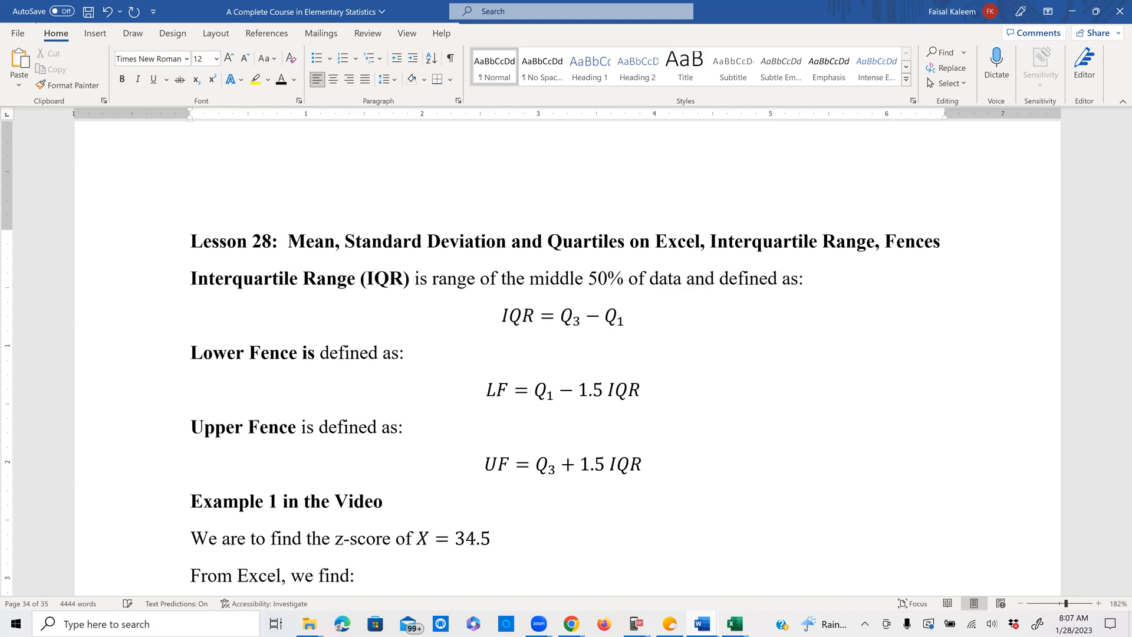
{"action": "type", "text": "is"}
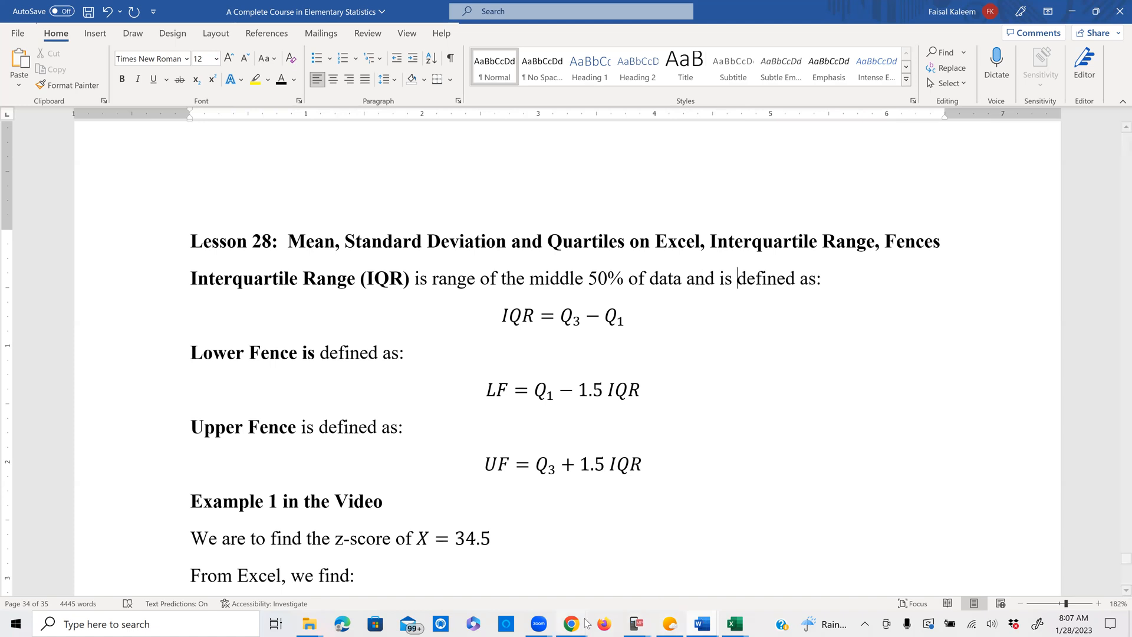
Switch to the MyLab homework in Chrome and read the lower fence question in part (d).
{"action": "mouse_move", "coordinate": [572, 623]}
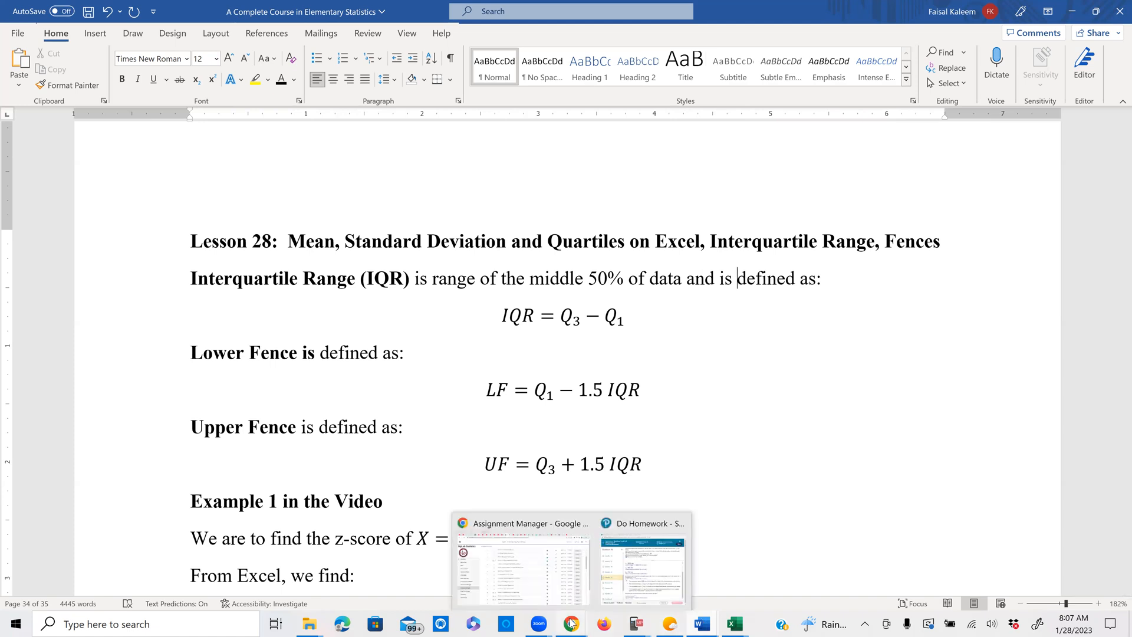
{"action": "left_click", "coordinate": [664, 585]}
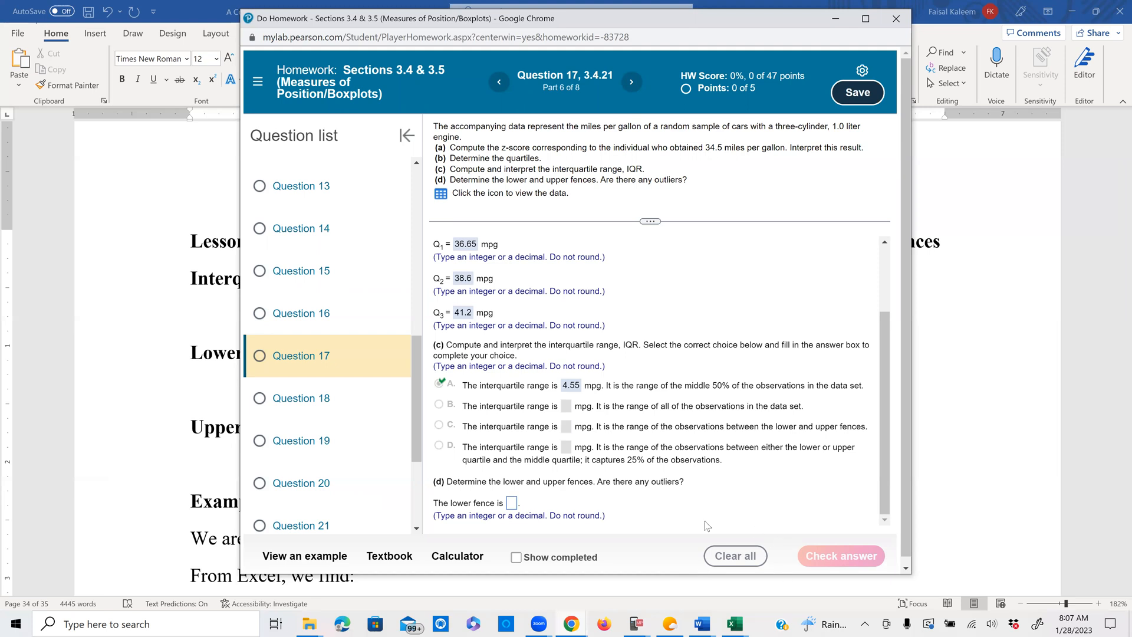
{"action": "scroll", "coordinate": [684, 519], "scroll_direction": "down", "scroll_amount": 1}
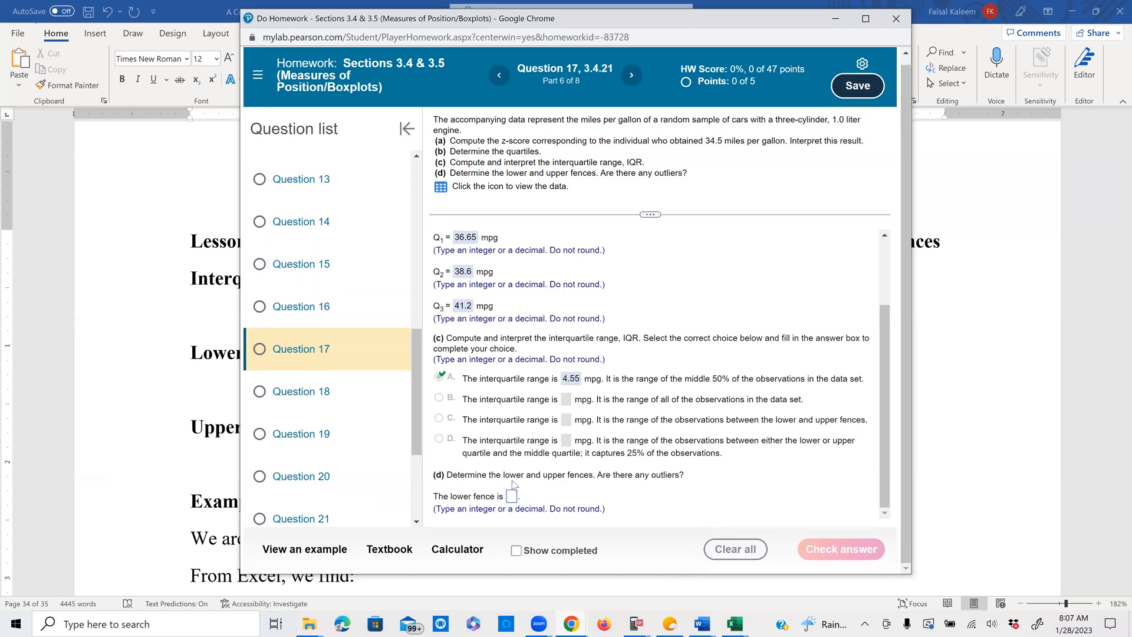
{"action": "left_click", "coordinate": [566, 619]}
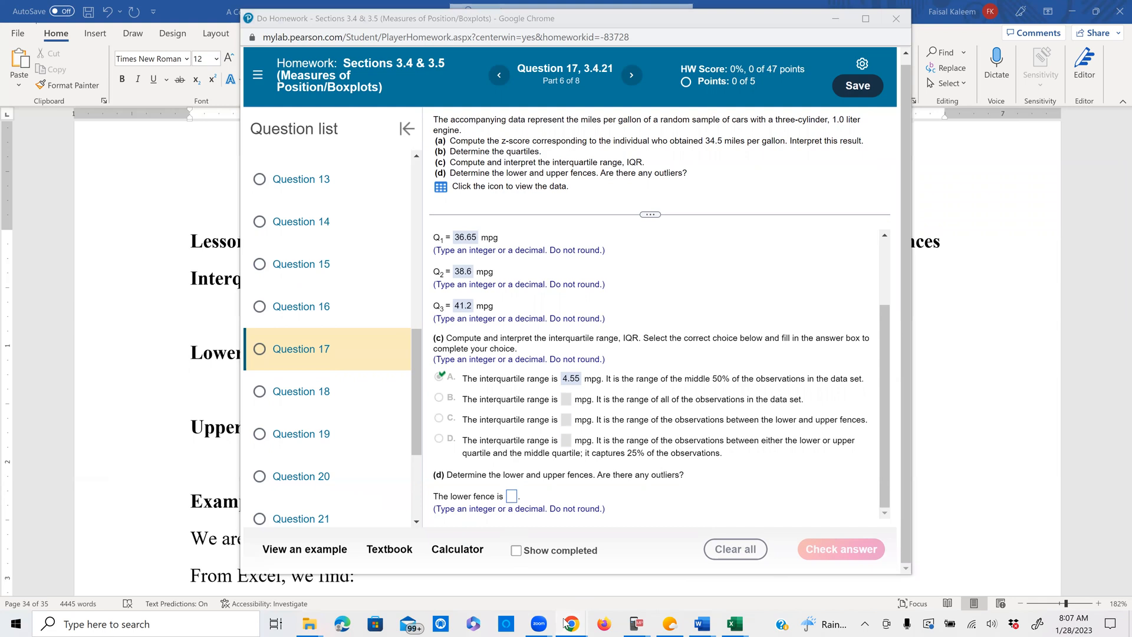
{"action": "left_click", "coordinate": [641, 597]}
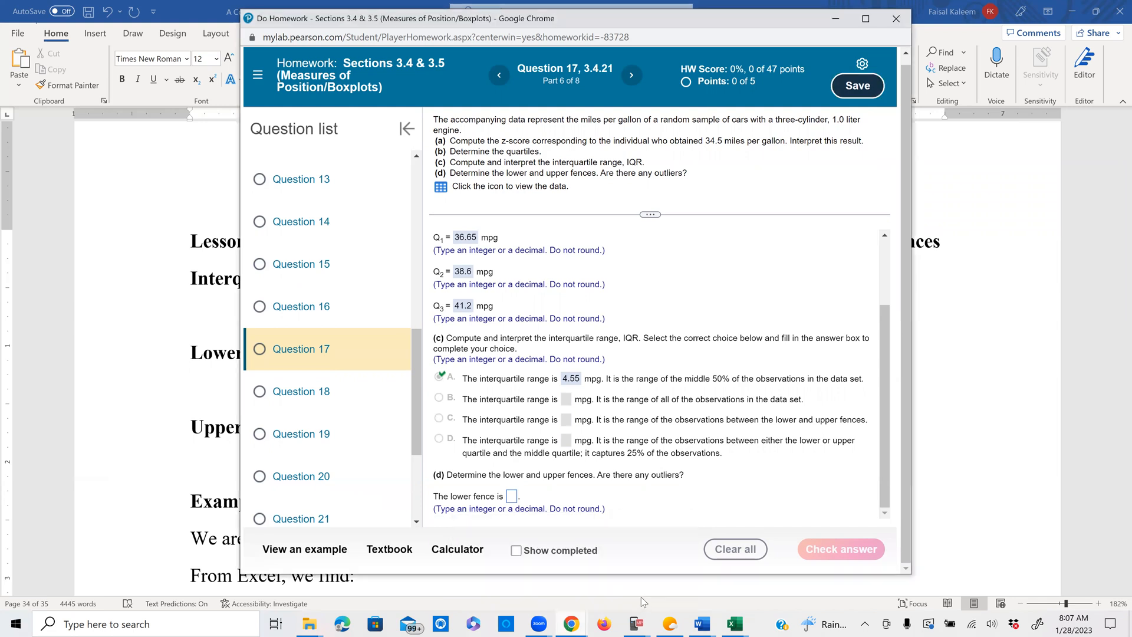
Switch to the course document in Word, copy the Lower Fence formula into the Example 1 LF line, and remove the blank line below it.
{"action": "left_click", "coordinate": [701, 623]}
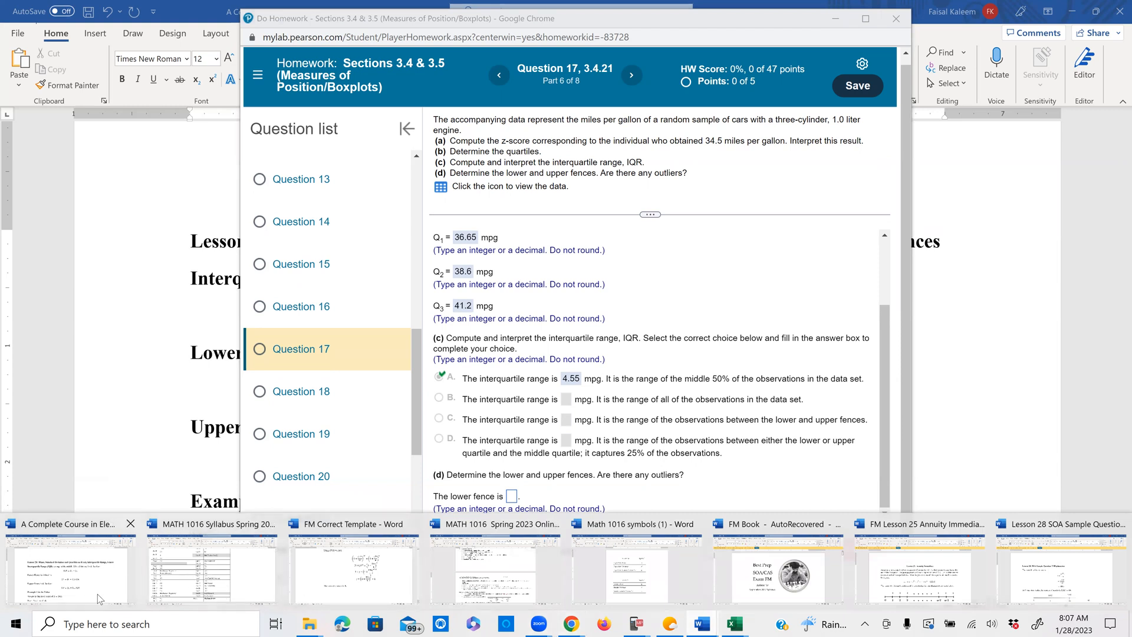
{"action": "left_click", "coordinate": [83, 569]}
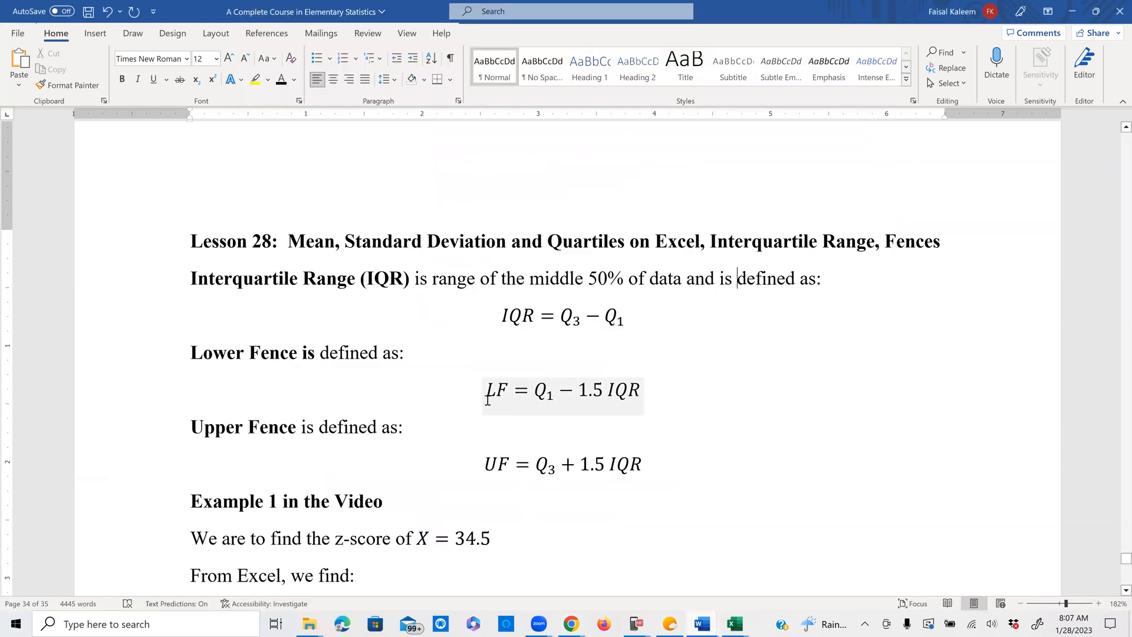
{"action": "left_click_drag", "start_coordinate": [480, 388], "coordinate": [652, 392]}
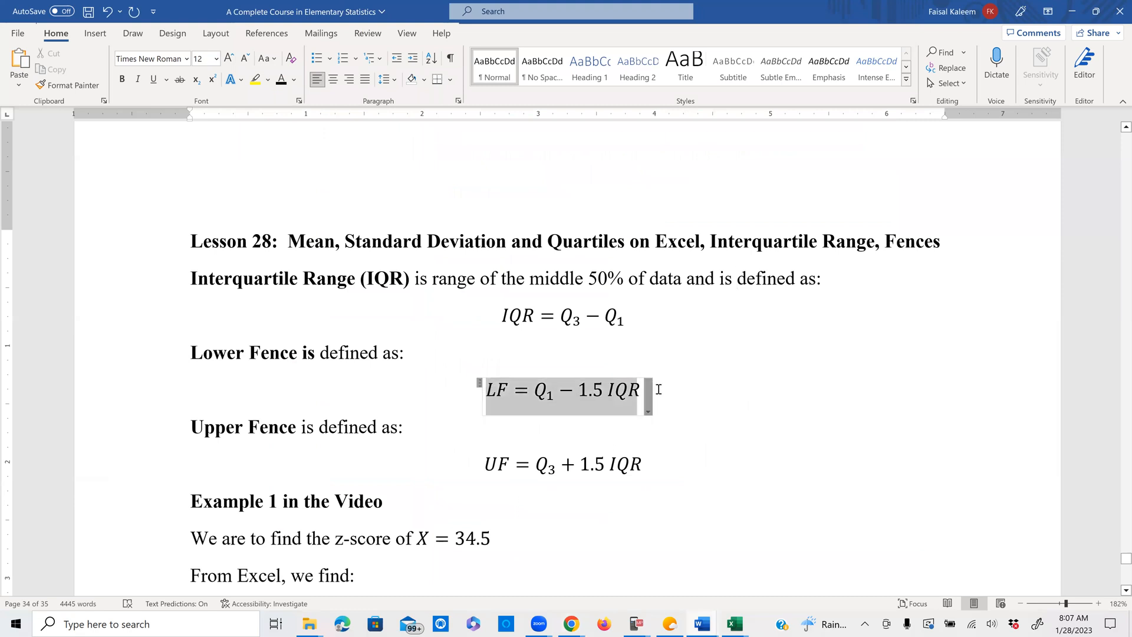
{"action": "right_click", "coordinate": [591, 385]}
{"action": "left_click", "coordinate": [630, 415]}
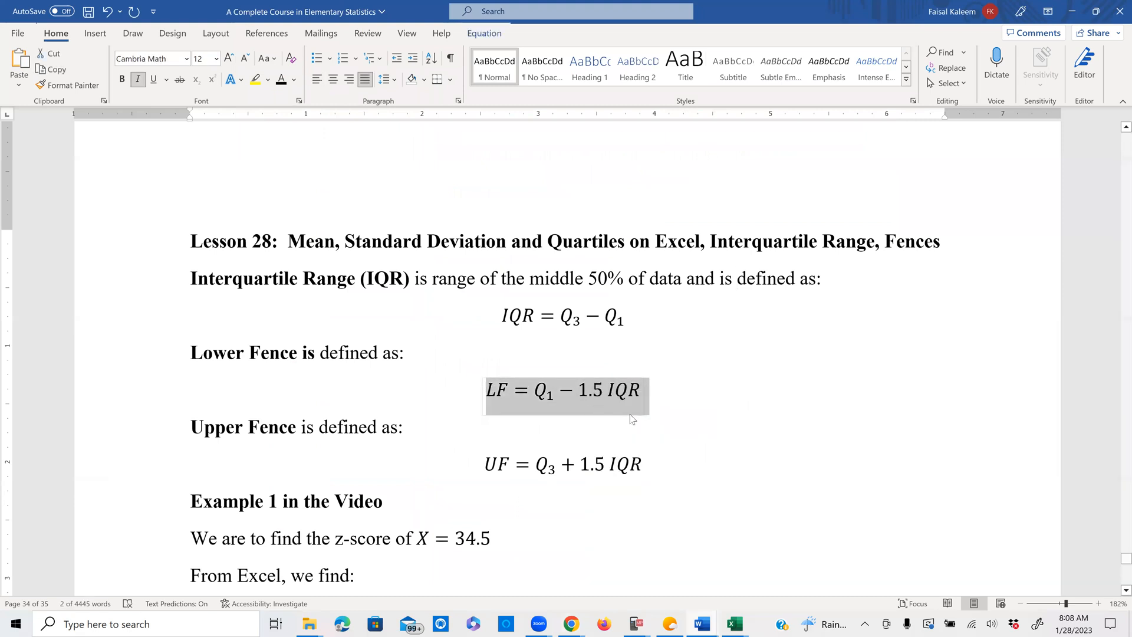
{"action": "scroll", "coordinate": [630, 415], "scroll_direction": "down", "scroll_amount": 5}
{"action": "scroll", "coordinate": [631, 414], "scroll_direction": "down", "scroll_amount": 3}
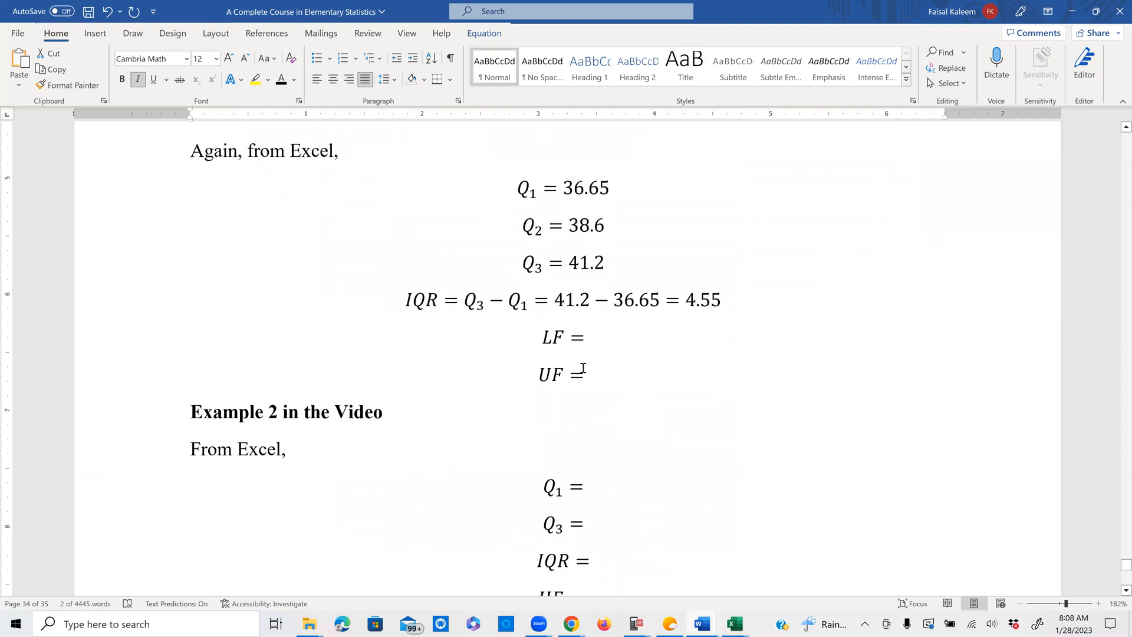
{"action": "left_click", "coordinate": [584, 337]}
{"action": "right_click", "coordinate": [584, 337]}
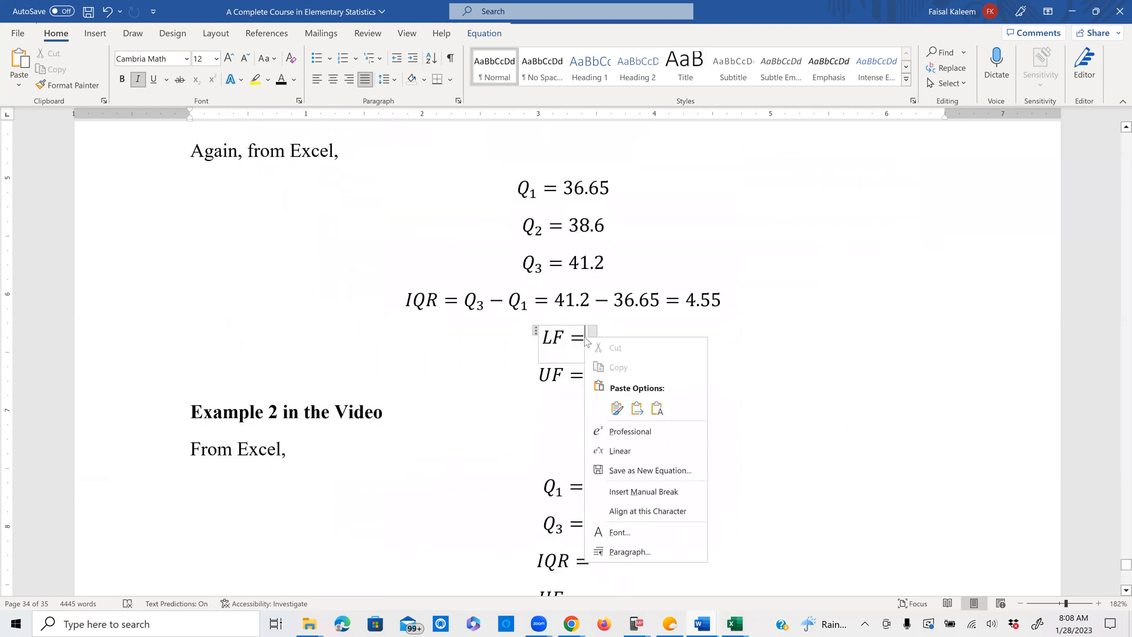
{"action": "left_click", "coordinate": [617, 406]}
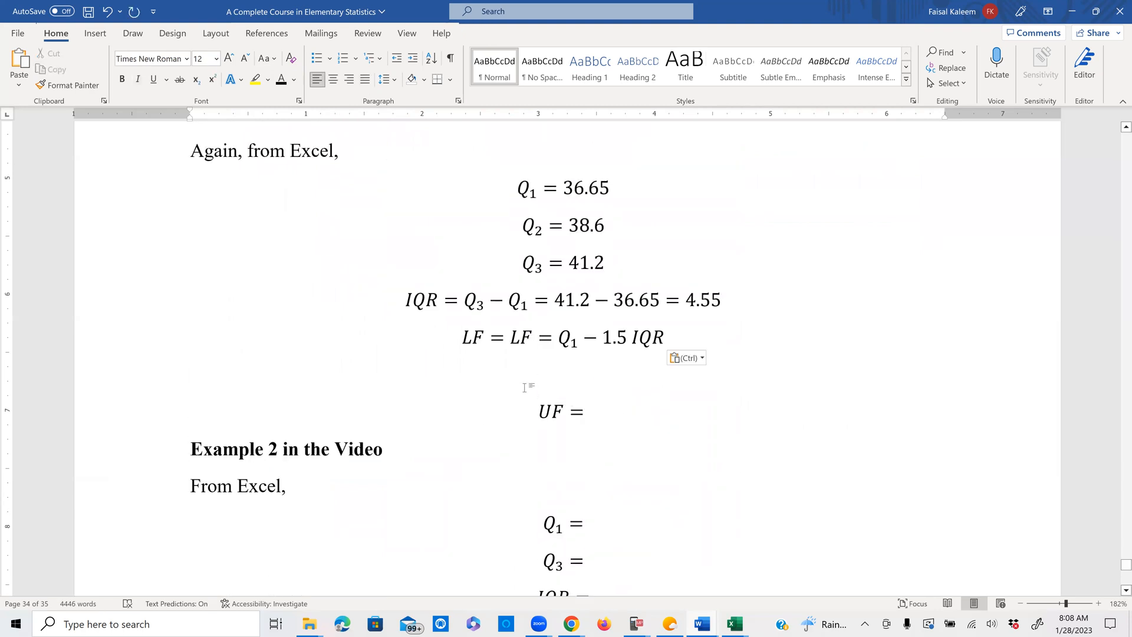
{"action": "key", "text": "BackSpace"}
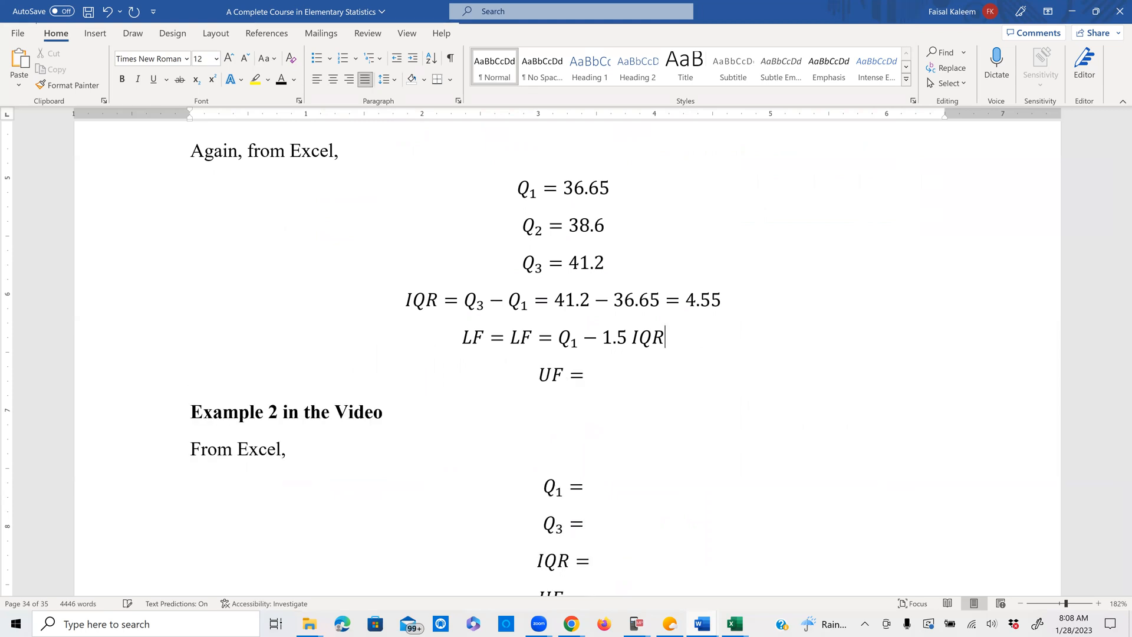
Delete the duplicated "LF =" from the Example 1 lower fence equation so it reads "LF = Q1 − 1.5 IQR".
{"action": "left_click", "coordinate": [553, 334]}
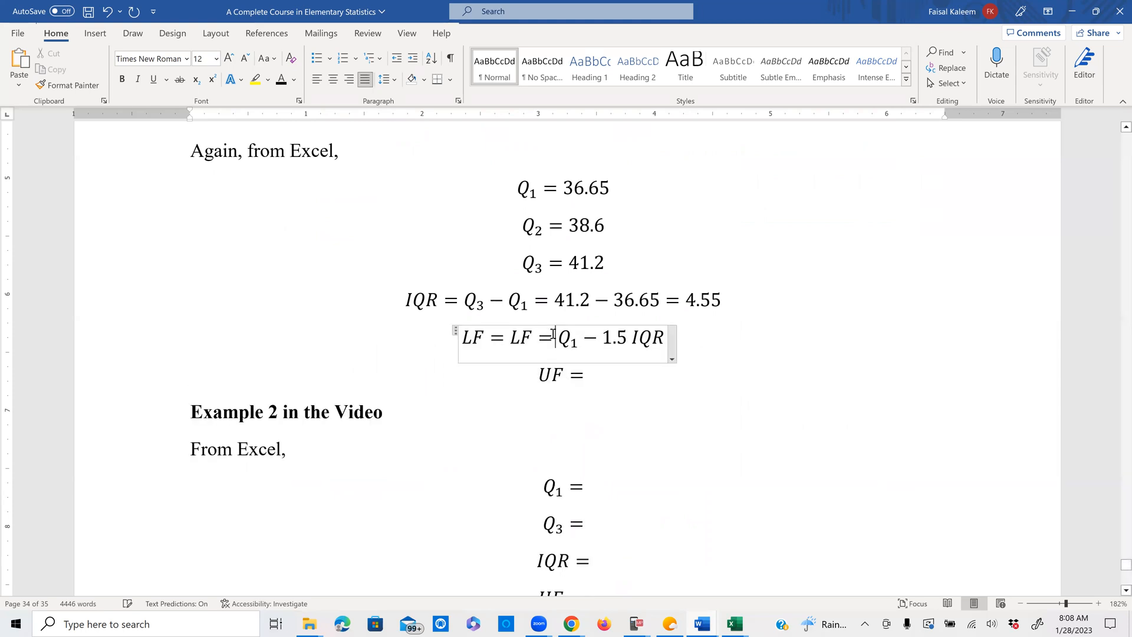
{"action": "key", "text": "BackSpace"}
{"action": "key", "text": "BackSpace"}
{"action": "key", "text": "BackSpace"}
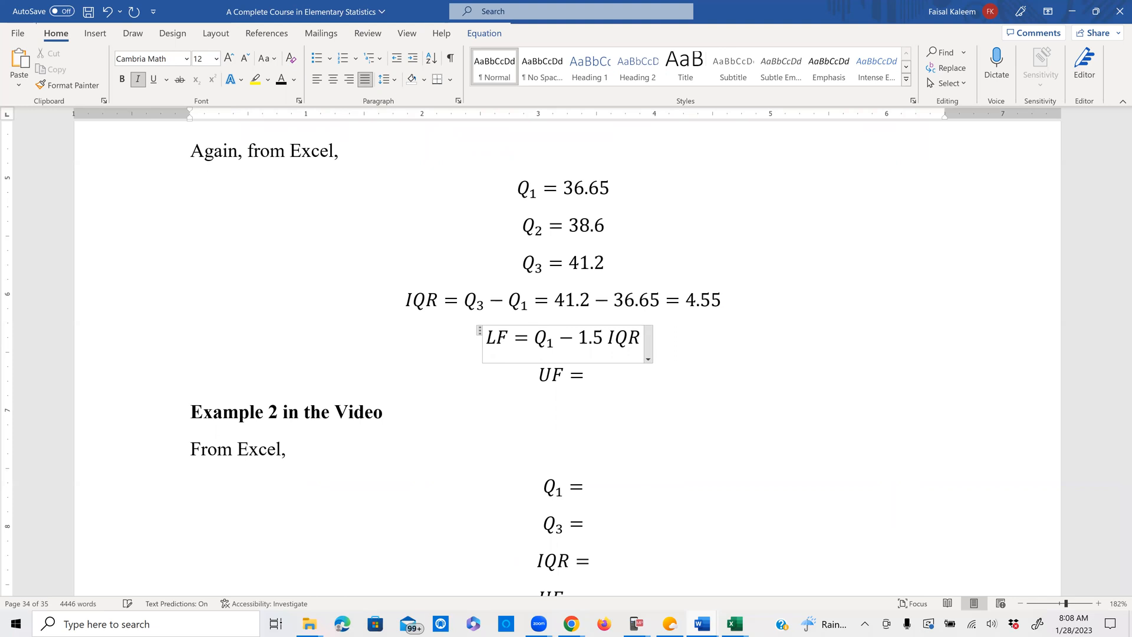
Extend the Example 1 LF equation with "= 36.65 − 1.5(4.55) = 29.825".
{"action": "key", "text": "Right"}
{"action": "key", "text": "Right"}
{"action": "key", "text": "Right"}
{"action": "key", "text": "Right"}
{"action": "key", "text": "Right"}
{"action": "key", "text": "End"}
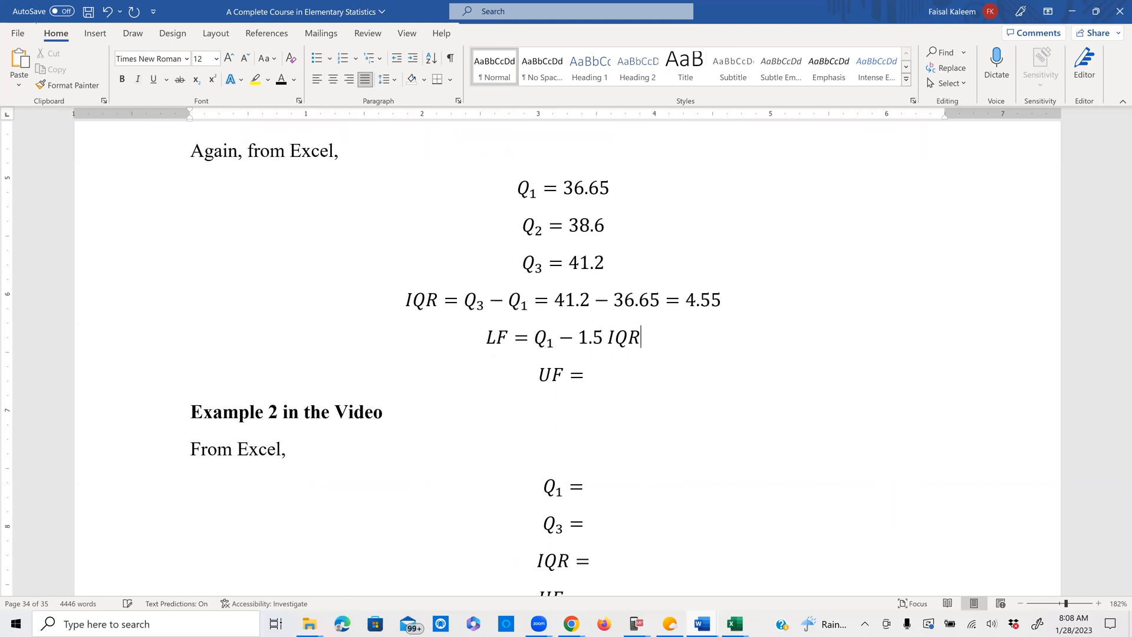
{"action": "key", "text": "Left"}
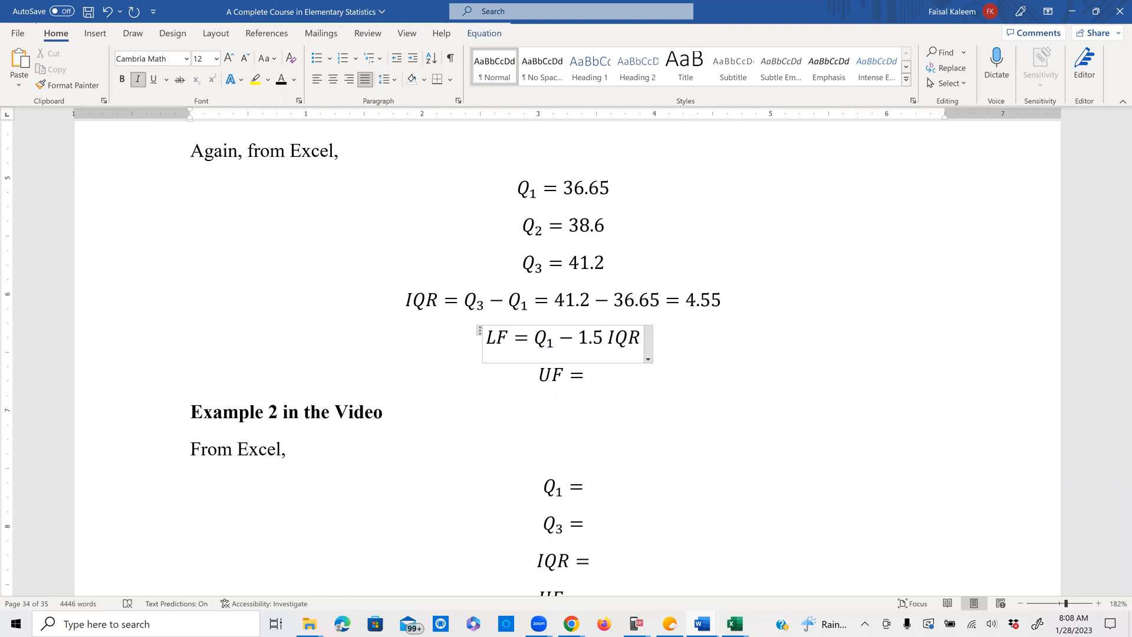
{"action": "type", "text": "=36."}
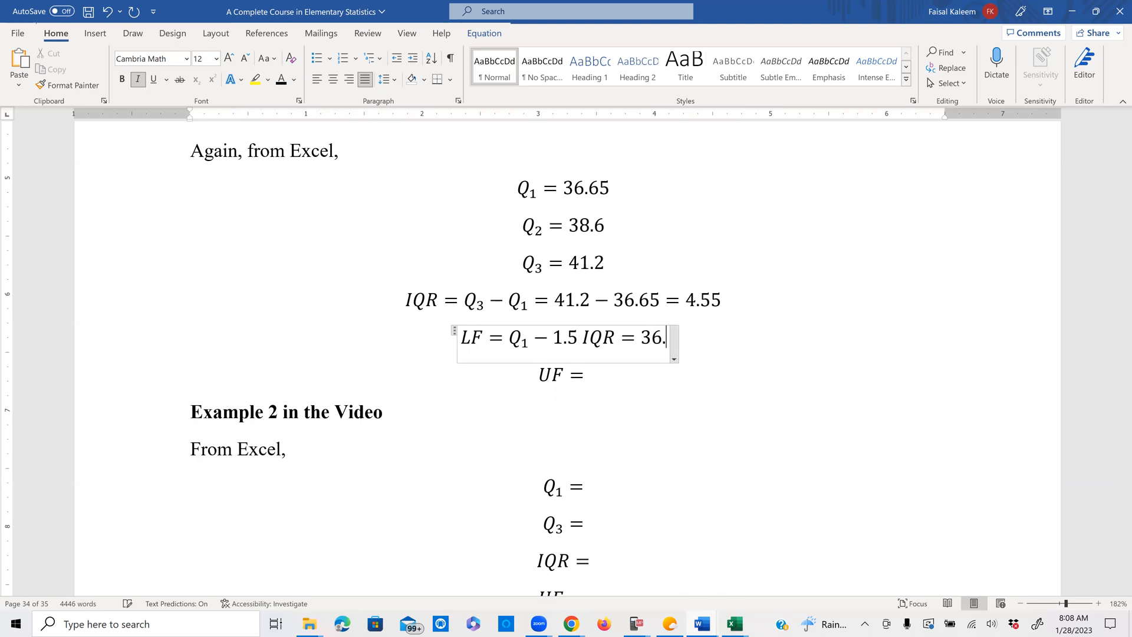
{"action": "type", "text": "65"}
{"action": "type", "text": "-"}
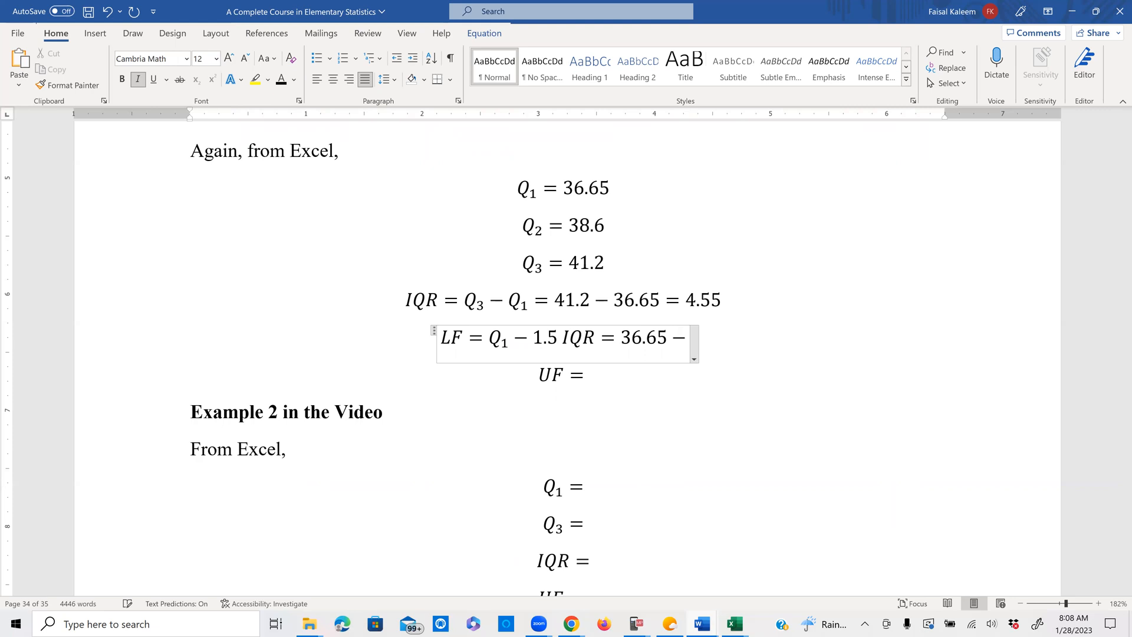
{"action": "type", "text": "1.5"}
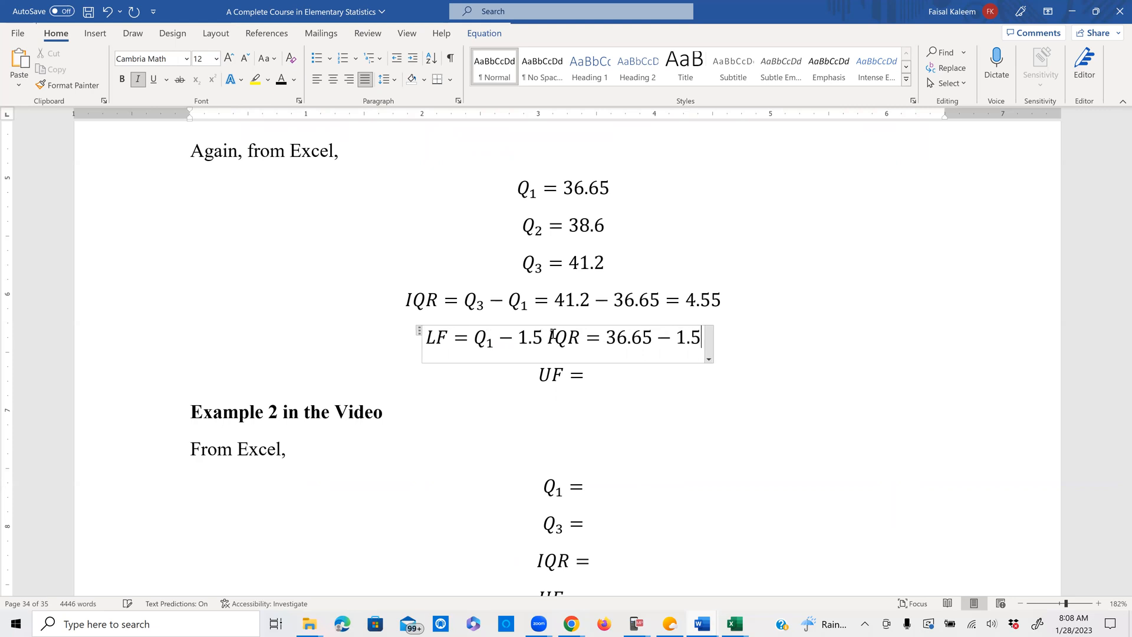
{"action": "type", "text": "("}
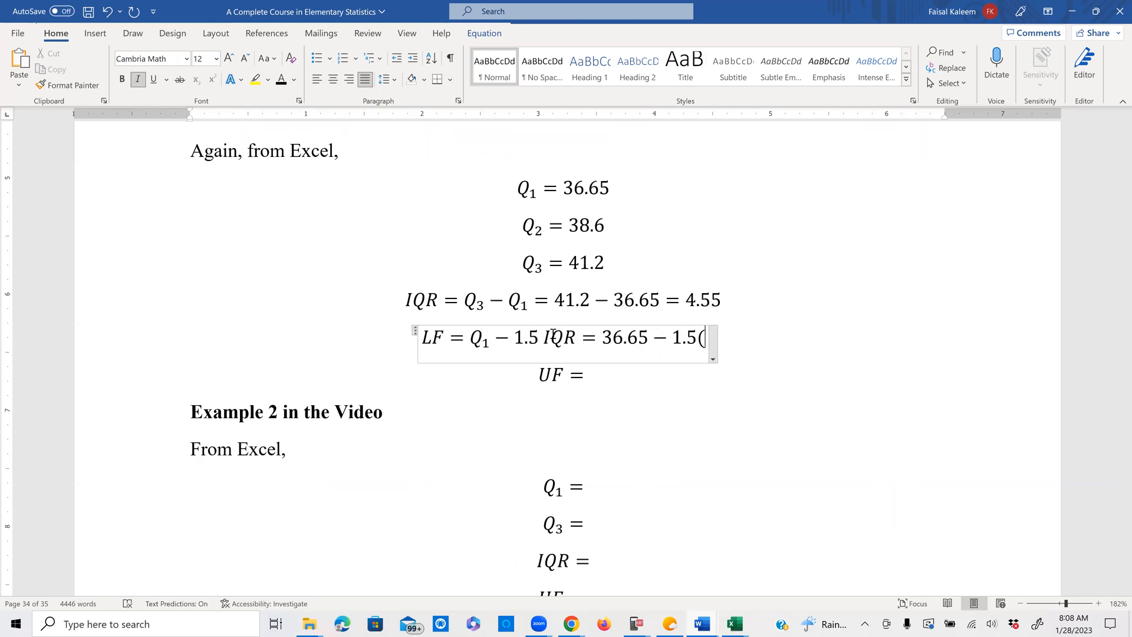
{"action": "type", "text": "4."}
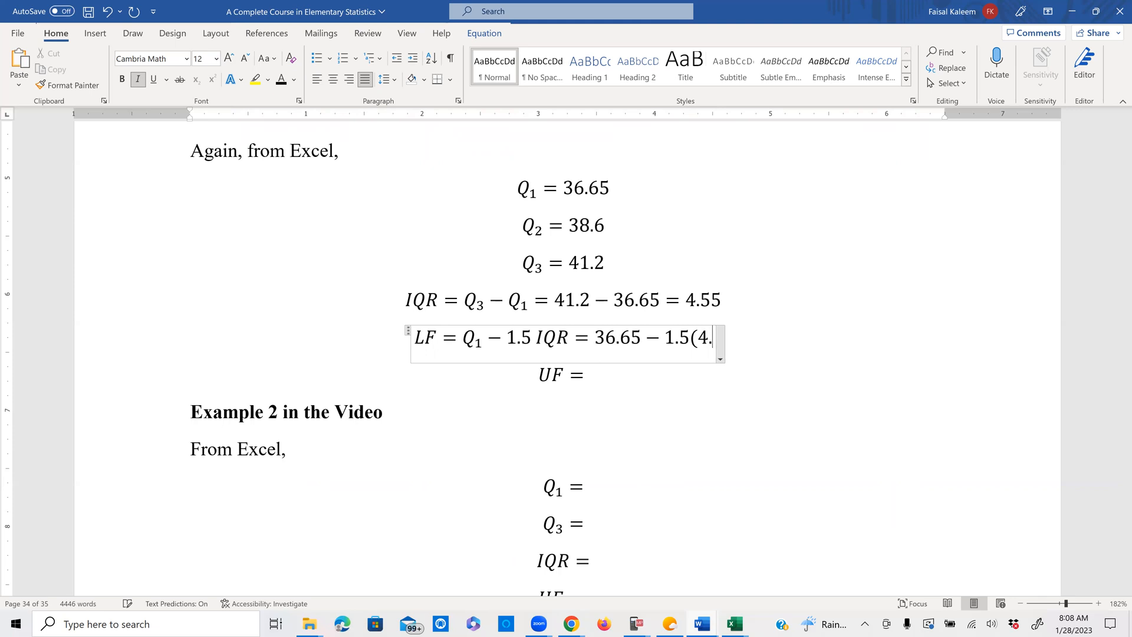
{"action": "type", "text": "55)="}
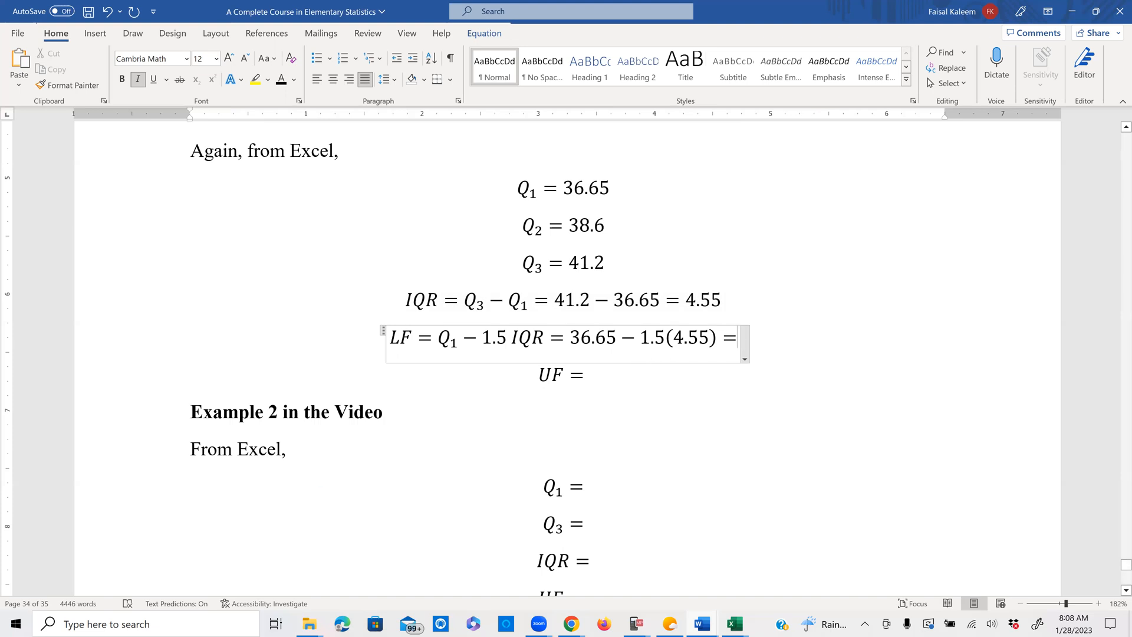
{"action": "type", "text": "29."}
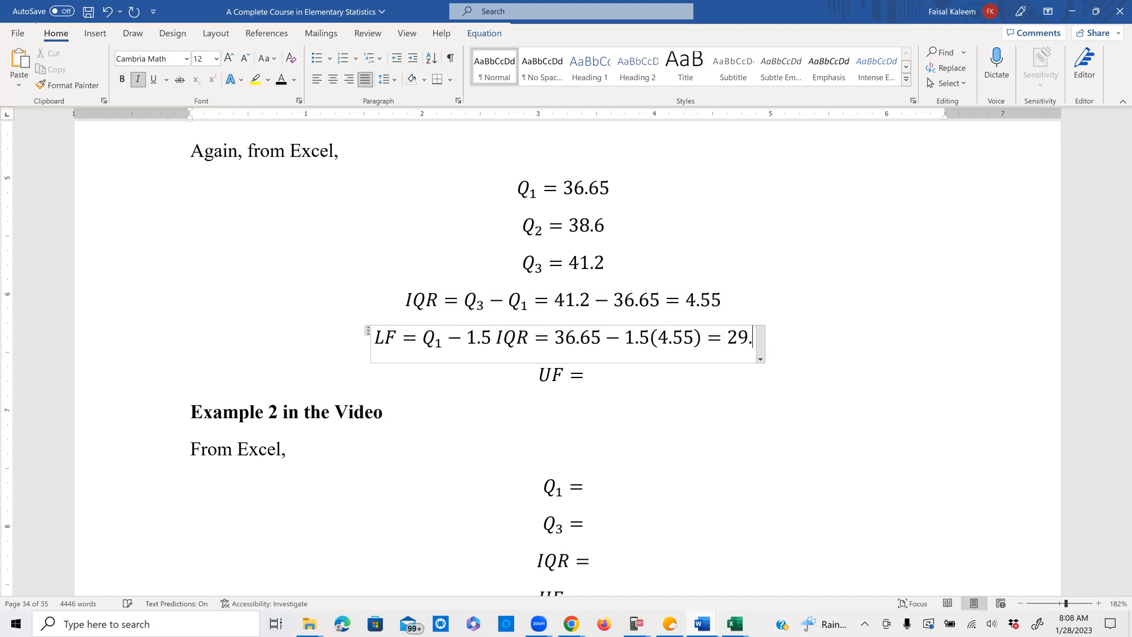
{"action": "type", "text": "825"}
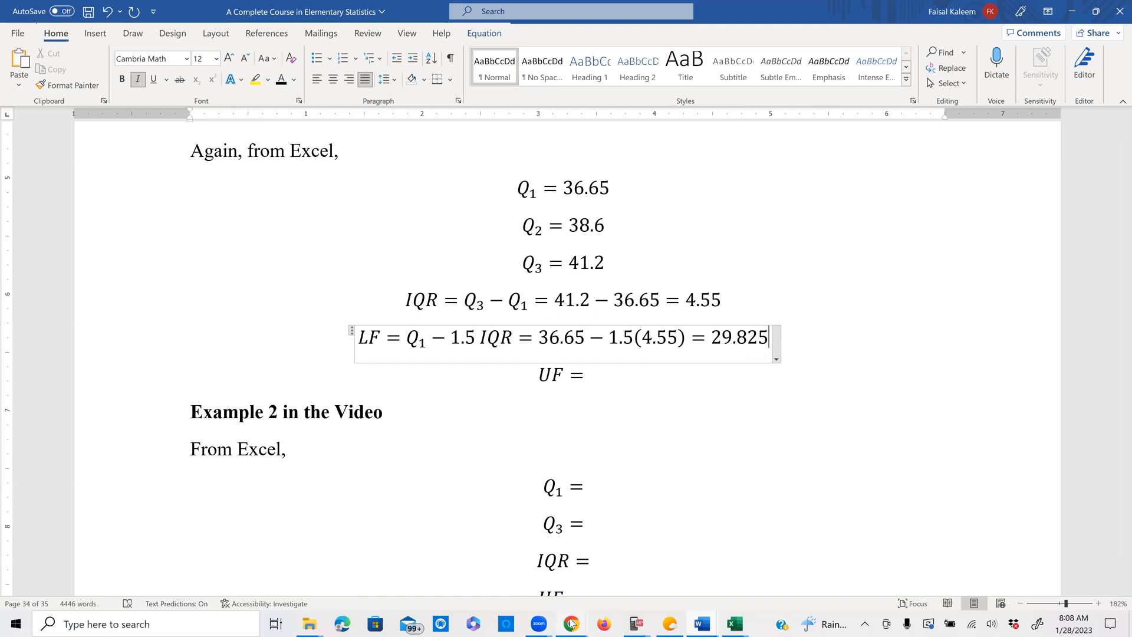
Switch to the MyLab homework in Chrome, enter 29.825 as the lower fence in part (d), and check the answer.
{"action": "mouse_move", "coordinate": [572, 623]}
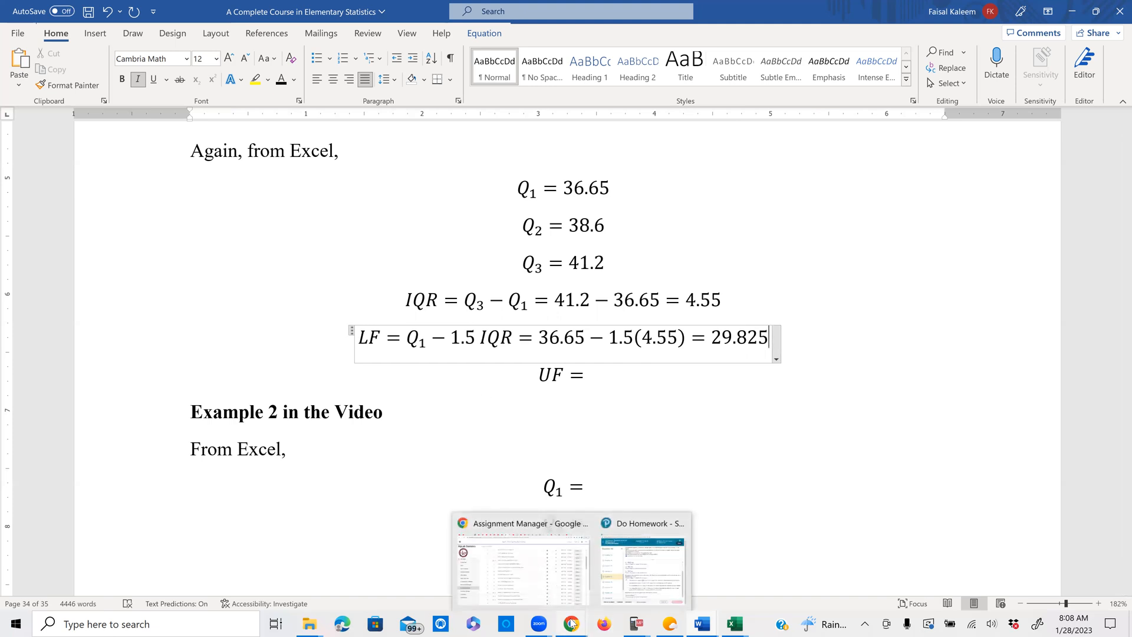
{"action": "left_click", "coordinate": [629, 590]}
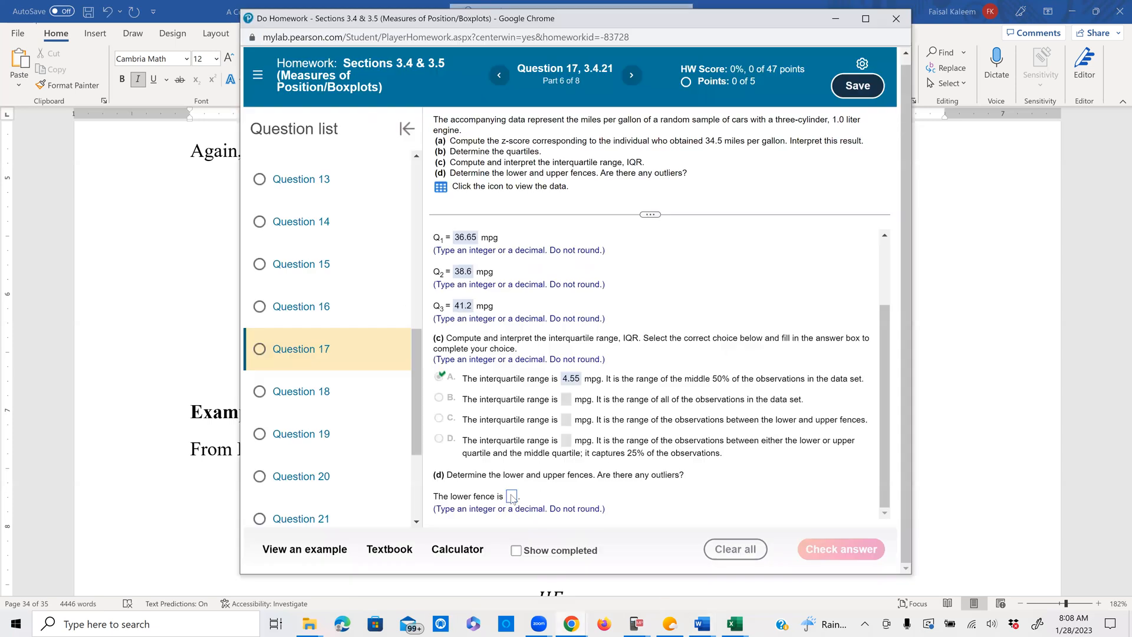
{"action": "left_click", "coordinate": [511, 496]}
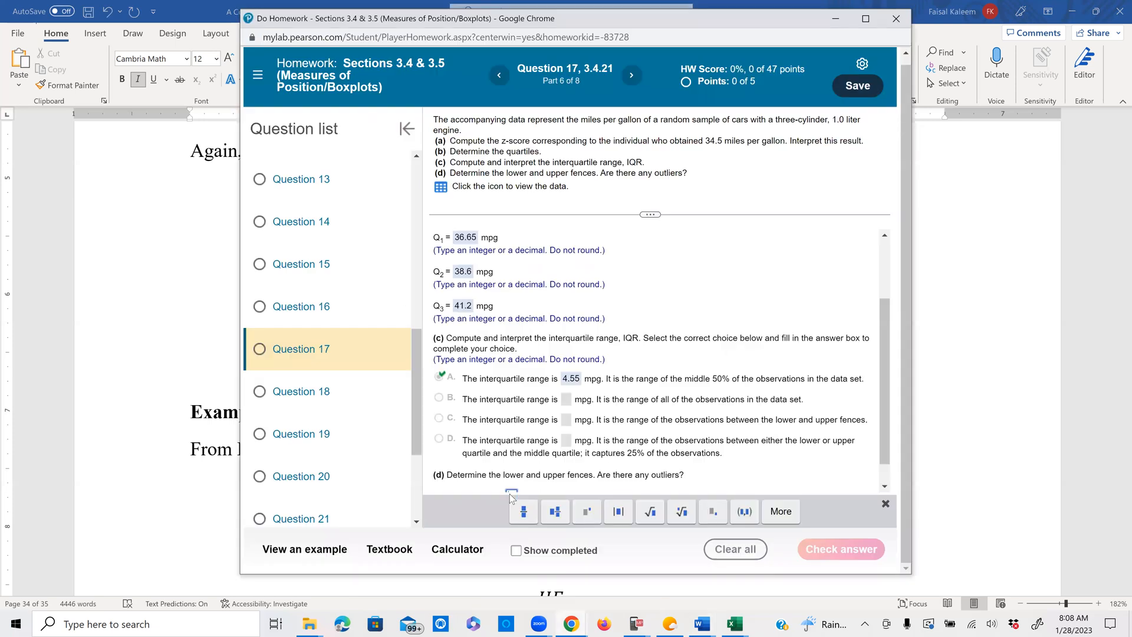
{"action": "type", "text": "29.825"}
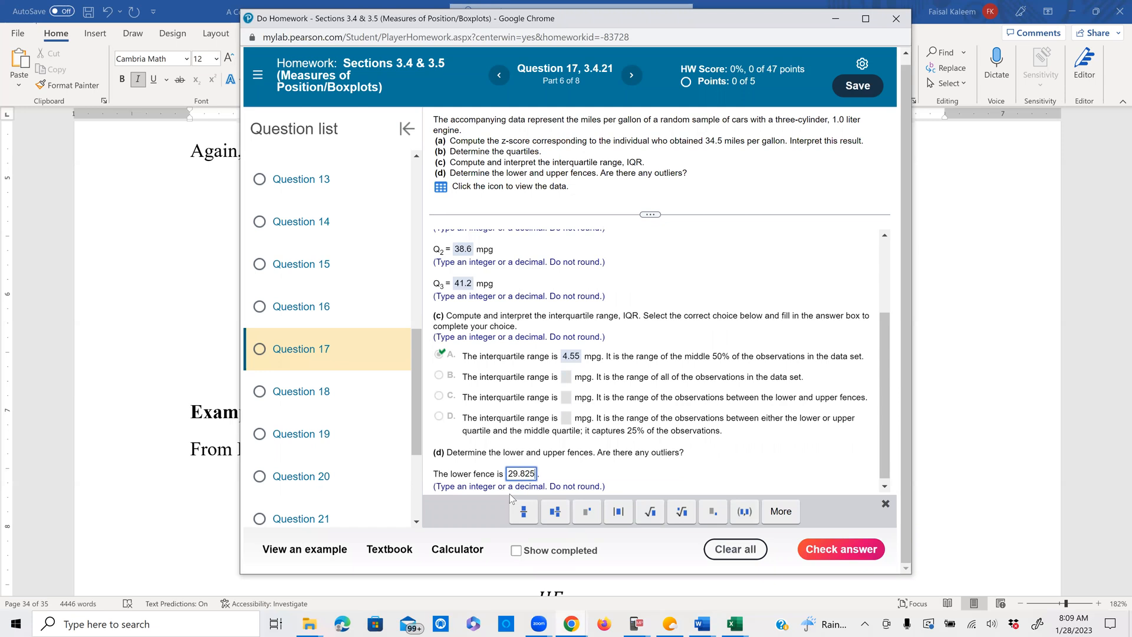
{"action": "left_click", "coordinate": [835, 550]}
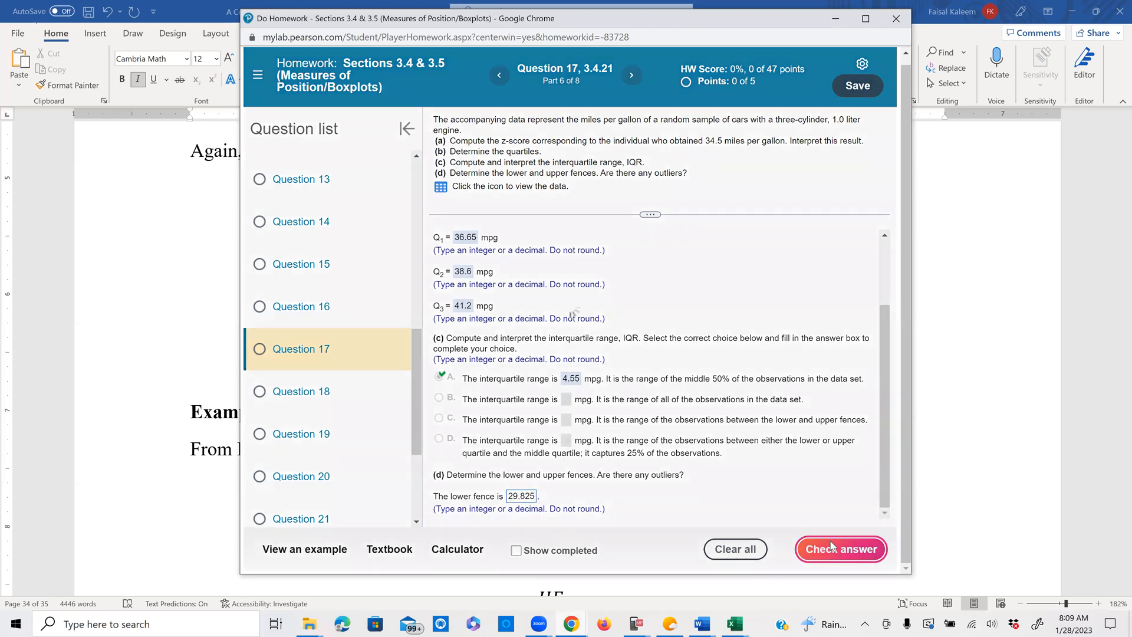
{"action": "left_click", "coordinate": [577, 331]}
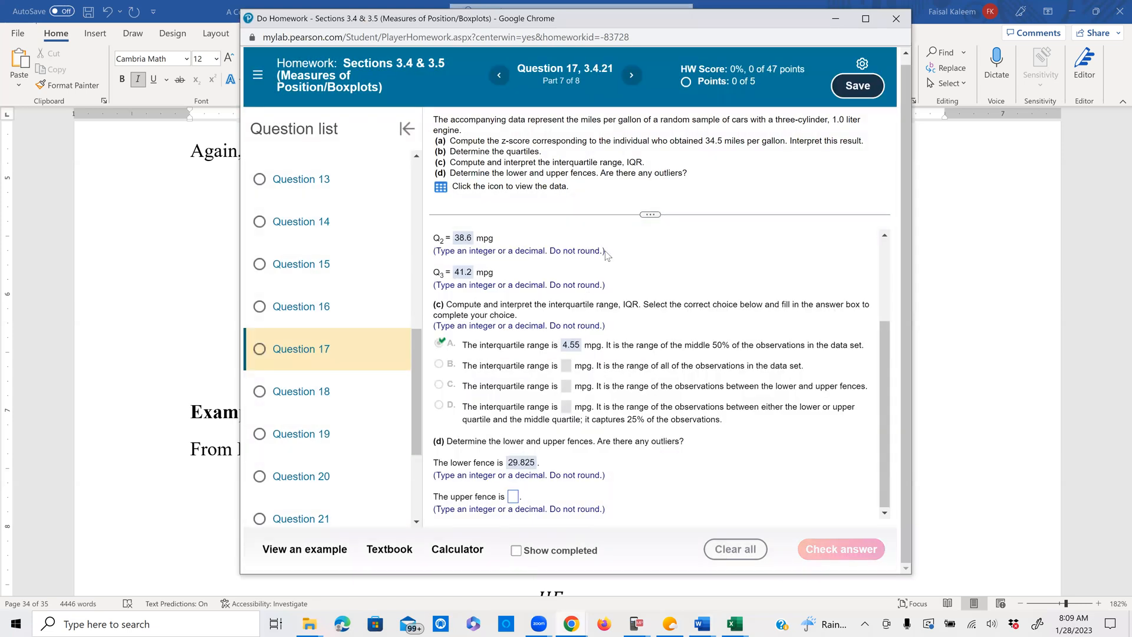
Switch to the course document in Word and copy "Q3 + 1.5 IQR" from the Upper Fence definition into the Example 1 UF equation.
{"action": "left_click", "coordinate": [702, 624]}
{"action": "left_click", "coordinate": [80, 571]}
{"action": "left_click", "coordinate": [589, 376]}
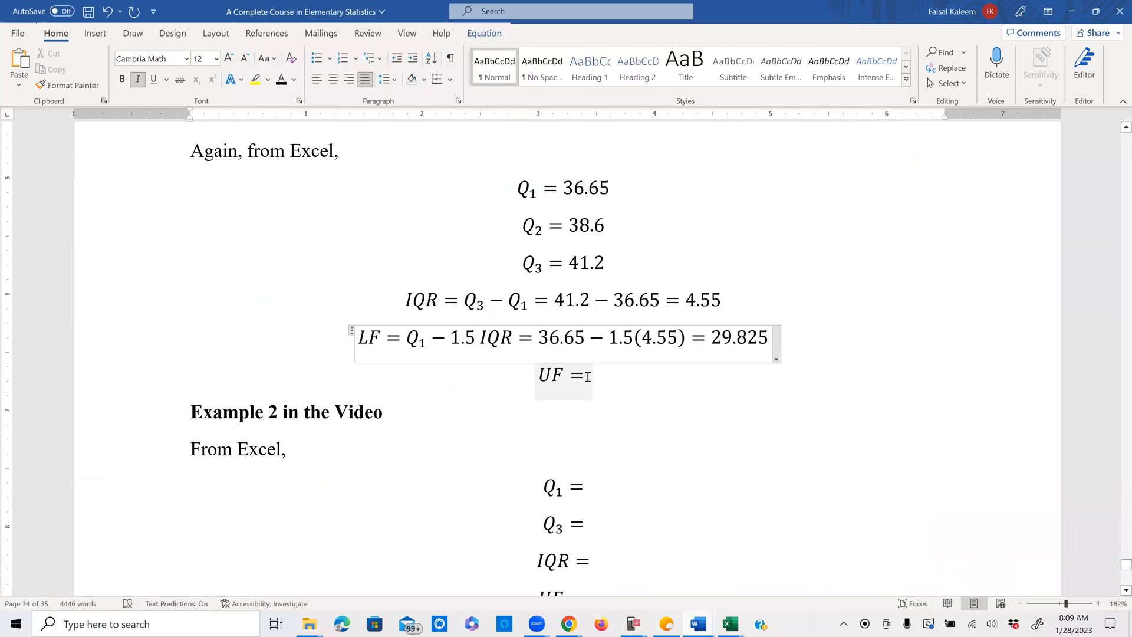
{"action": "scroll", "coordinate": [581, 378], "scroll_direction": "up", "scroll_amount": 6}
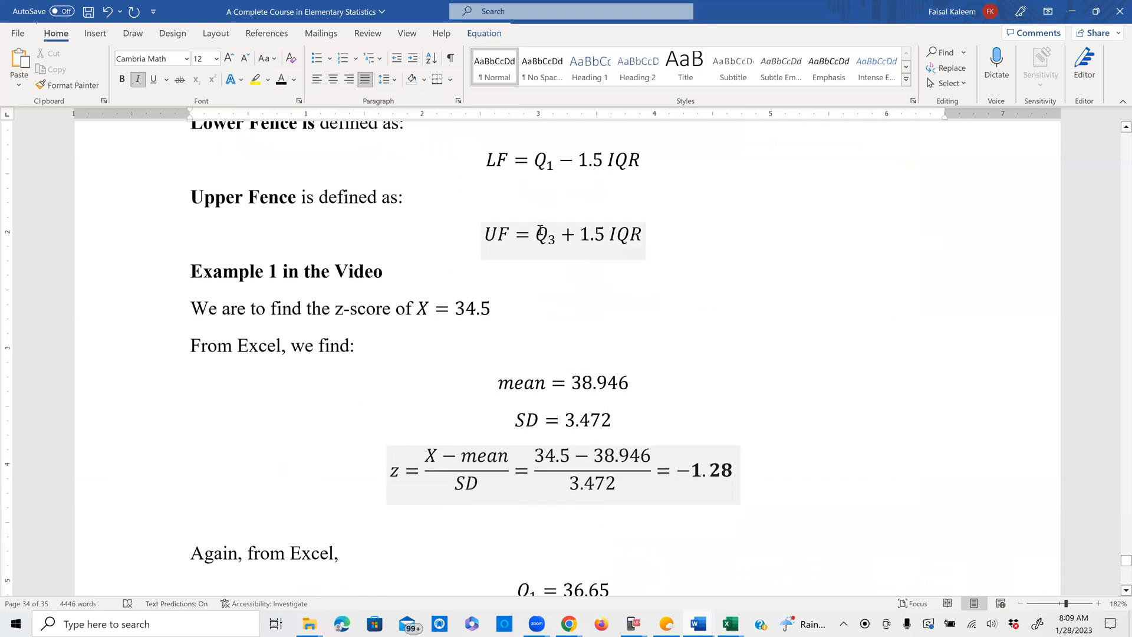
{"action": "left_click_drag", "start_coordinate": [536, 235], "coordinate": [642, 235]}
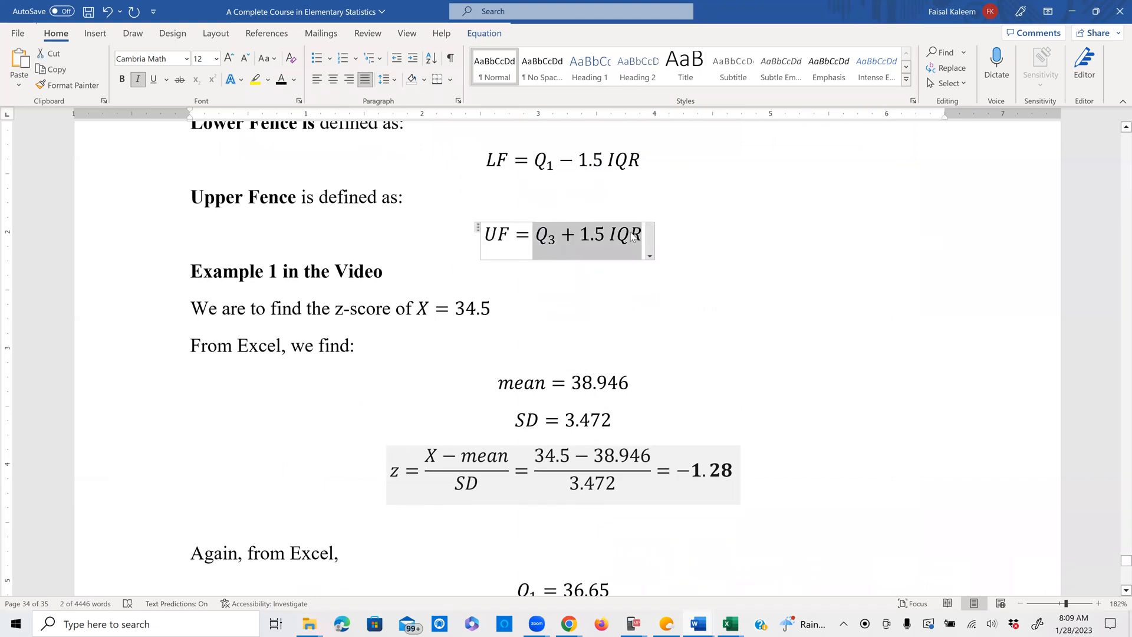
{"action": "right_click", "coordinate": [634, 234]}
{"action": "left_click", "coordinate": [663, 263]}
{"action": "scroll", "coordinate": [661, 265], "scroll_direction": "down", "scroll_amount": 10}
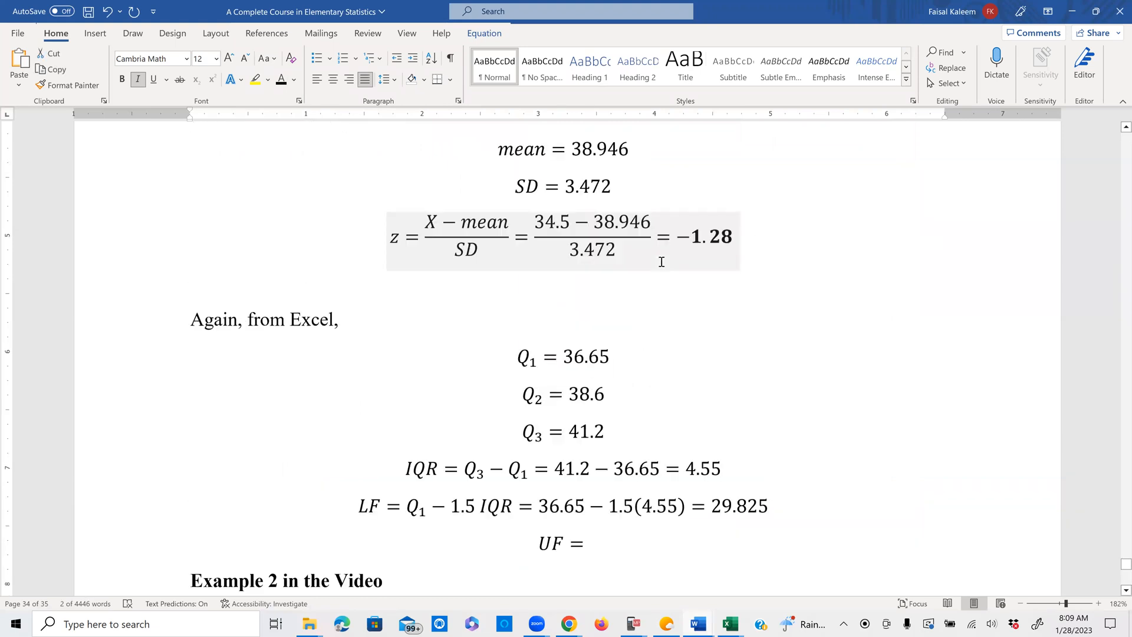
{"action": "left_click", "coordinate": [590, 145]}
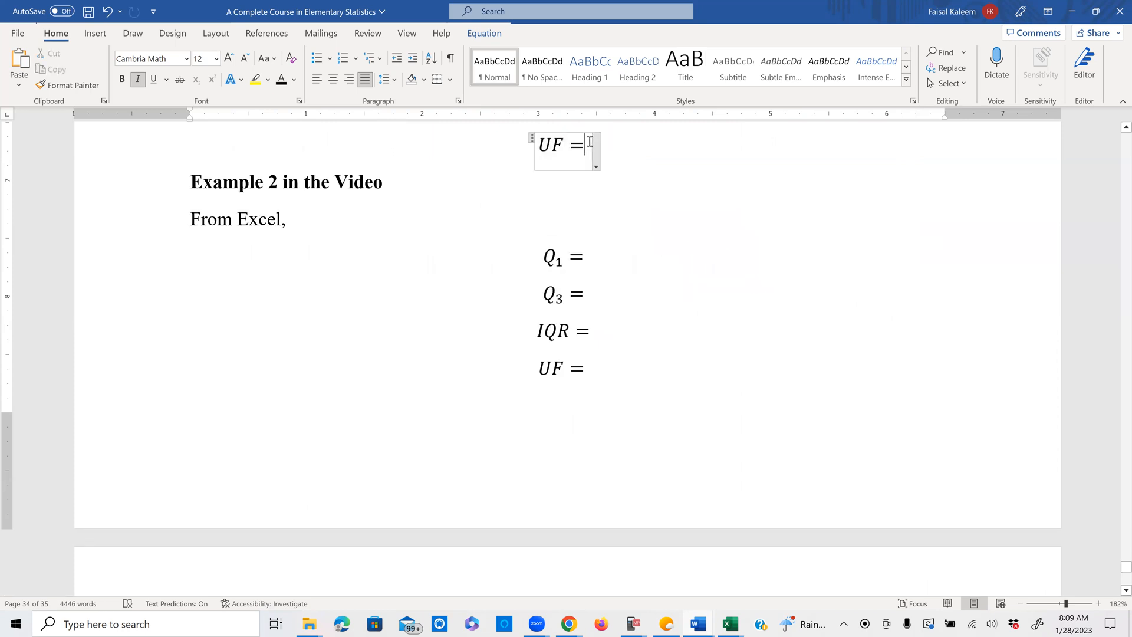
{"action": "right_click", "coordinate": [591, 142]}
{"action": "left_click", "coordinate": [620, 212]}
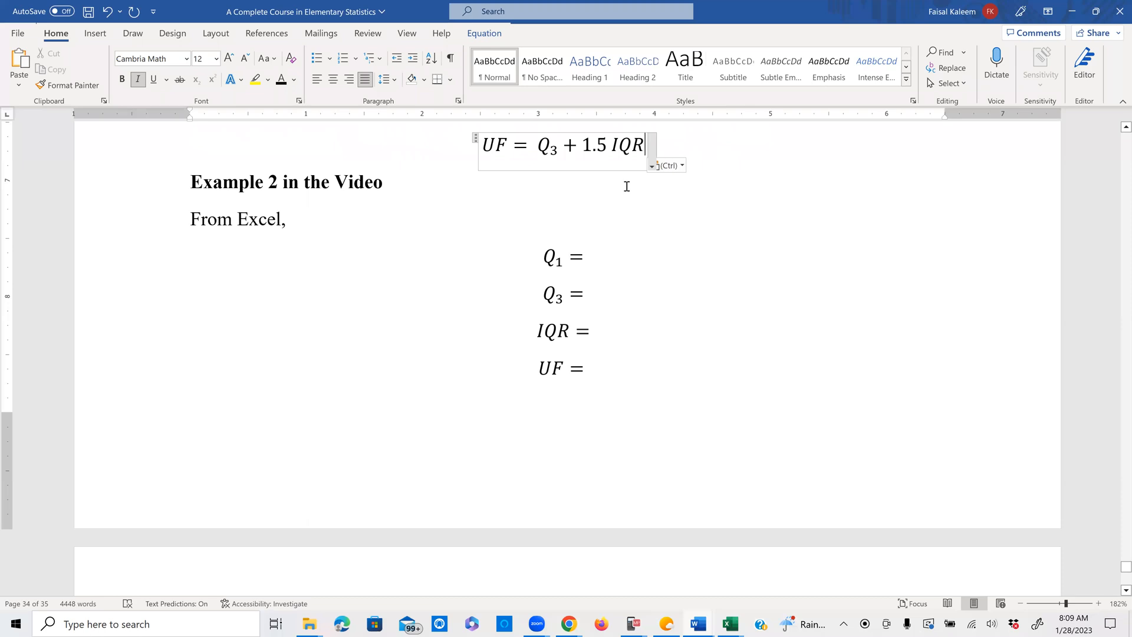
Extend the Example 1 UF equation with "= 41.2 + 1.5(4.55) = 48.025".
{"action": "type", "text": "="}
{"action": "scroll", "coordinate": [602, 221], "scroll_direction": "up", "scroll_amount": 4}
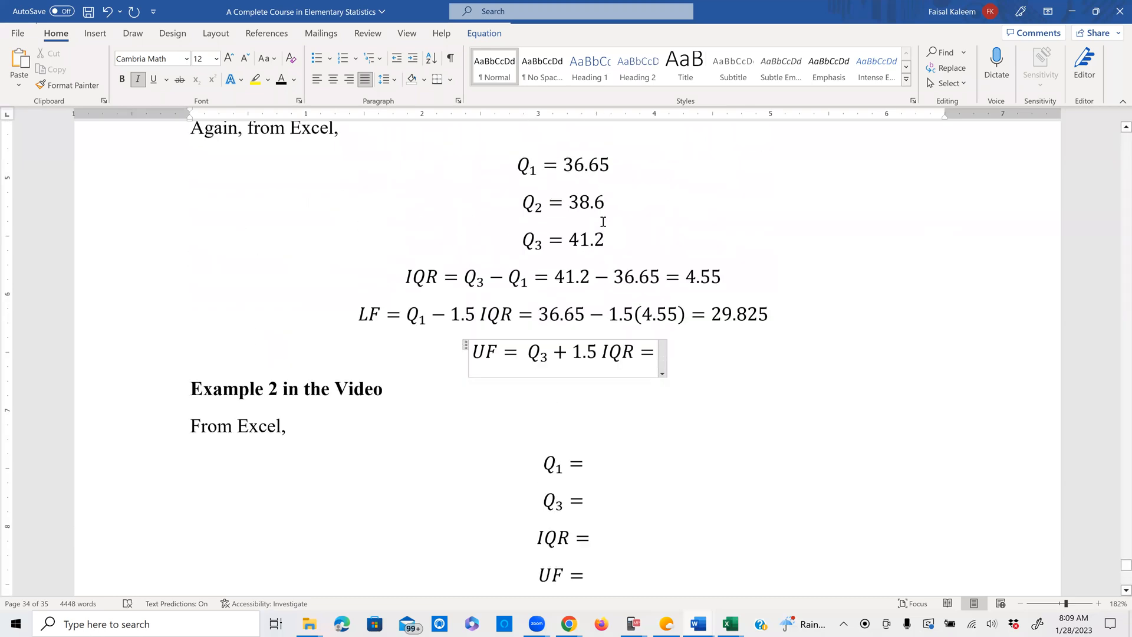
{"action": "type", "text": "41.2 "}
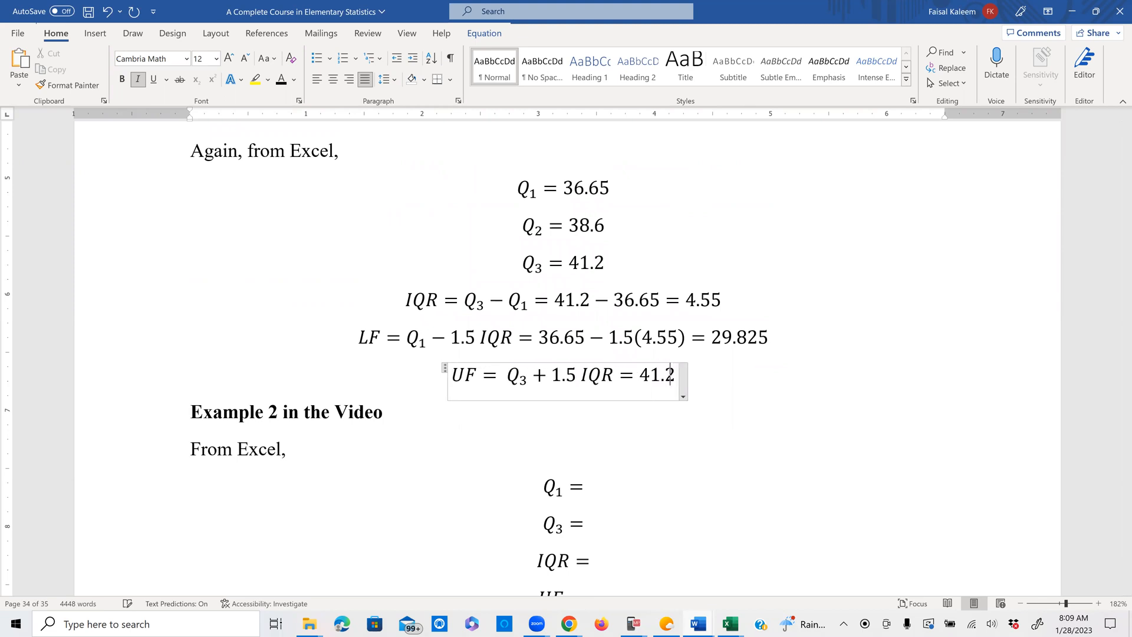
{"action": "type", "text": "+ 1."}
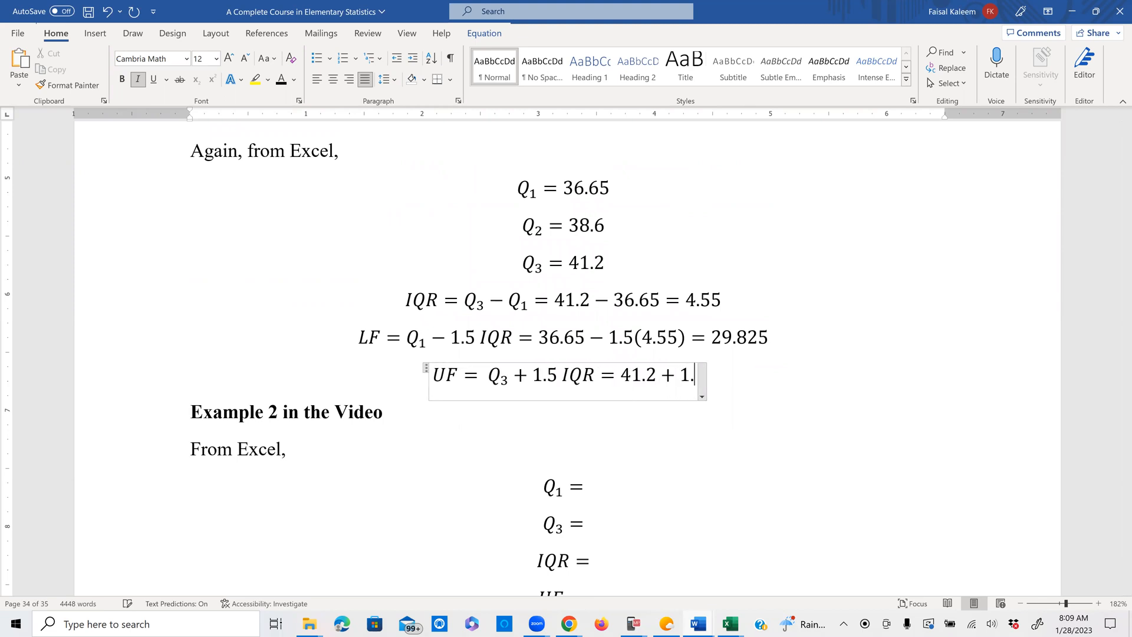
{"action": "type", "text": "5("}
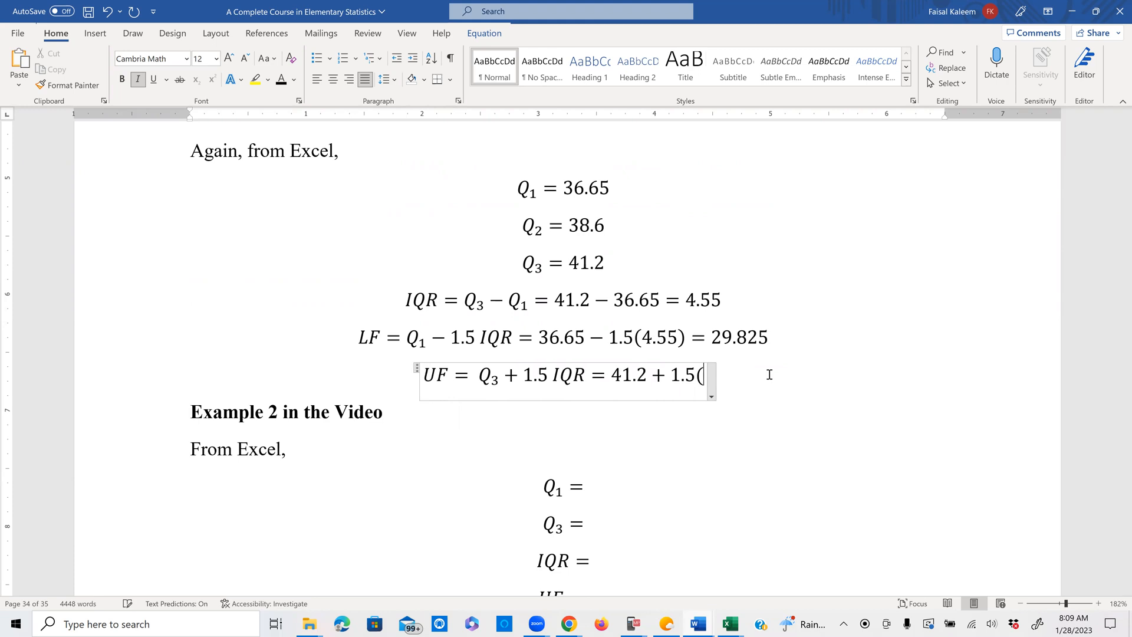
{"action": "type", "text": "4."}
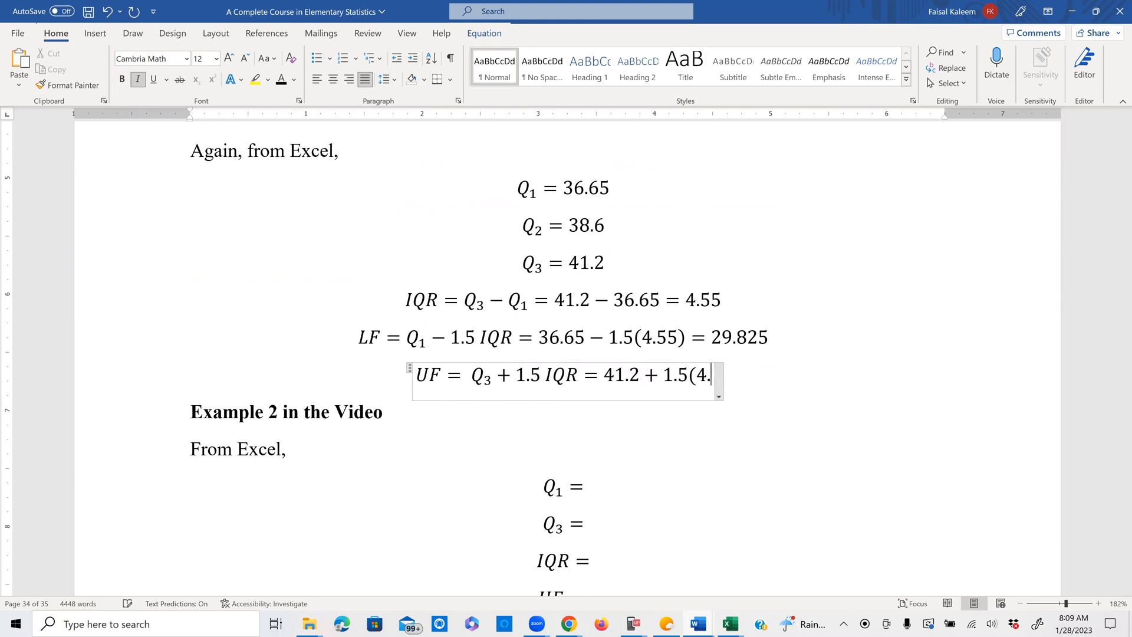
{"action": "type", "text": "55) ="}
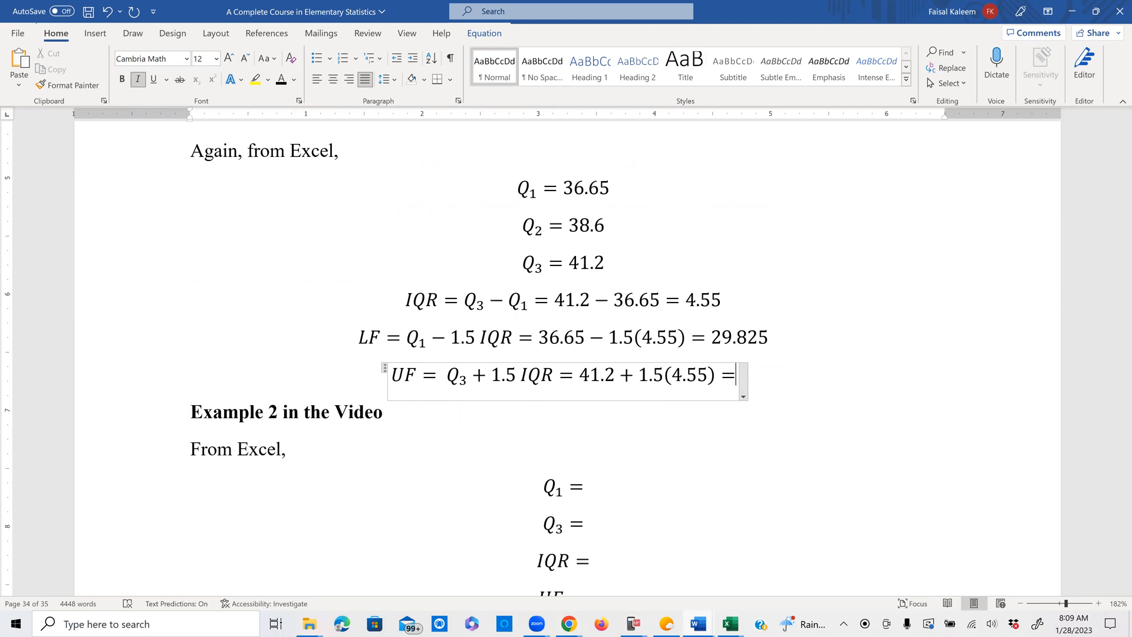
{"action": "type", "text": "48"}
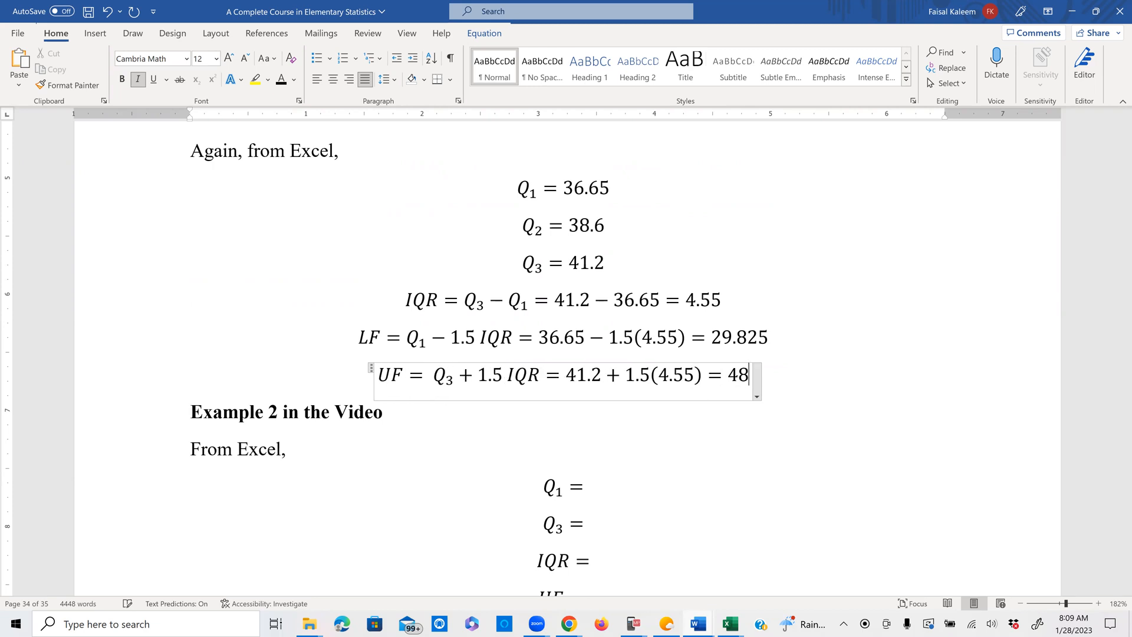
{"action": "type", "text": ".025"}
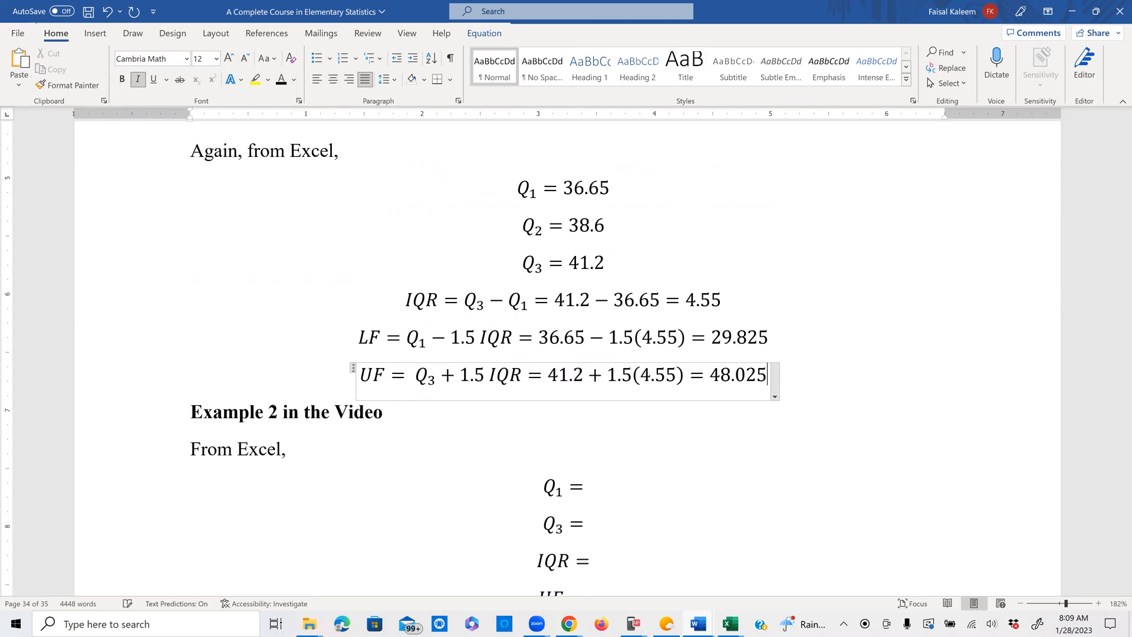
Switch to the MyLab homework in Chrome, enter 48.025 as the upper fence in part (d), and check the answer.
{"action": "left_click", "coordinate": [573, 624]}
{"action": "left_click", "coordinate": [648, 593]}
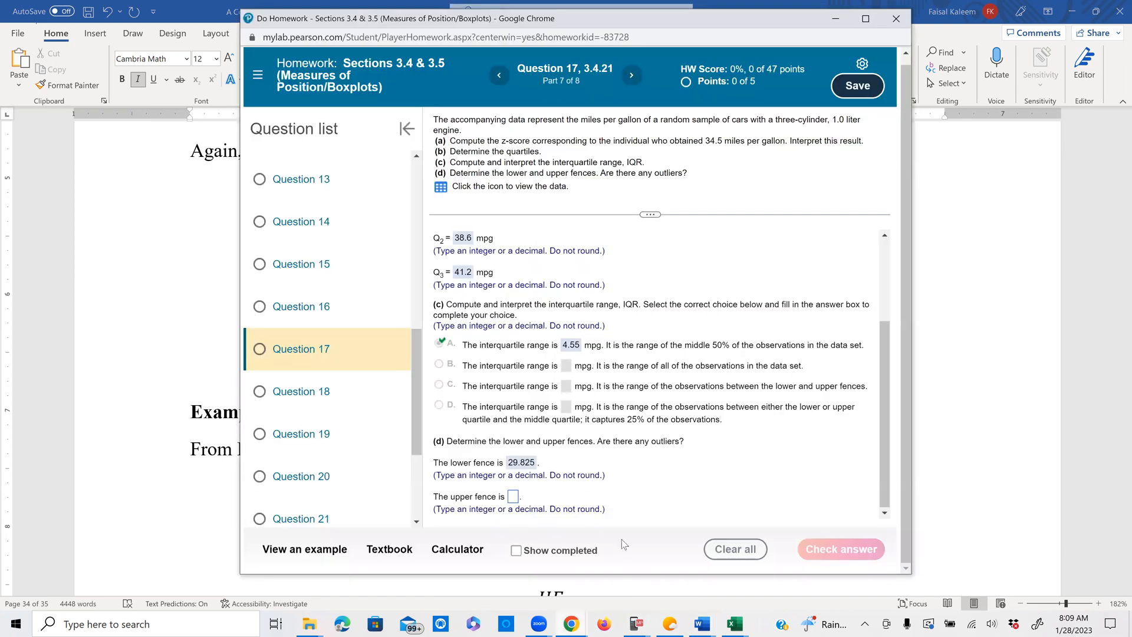
{"action": "left_click", "coordinate": [513, 497]}
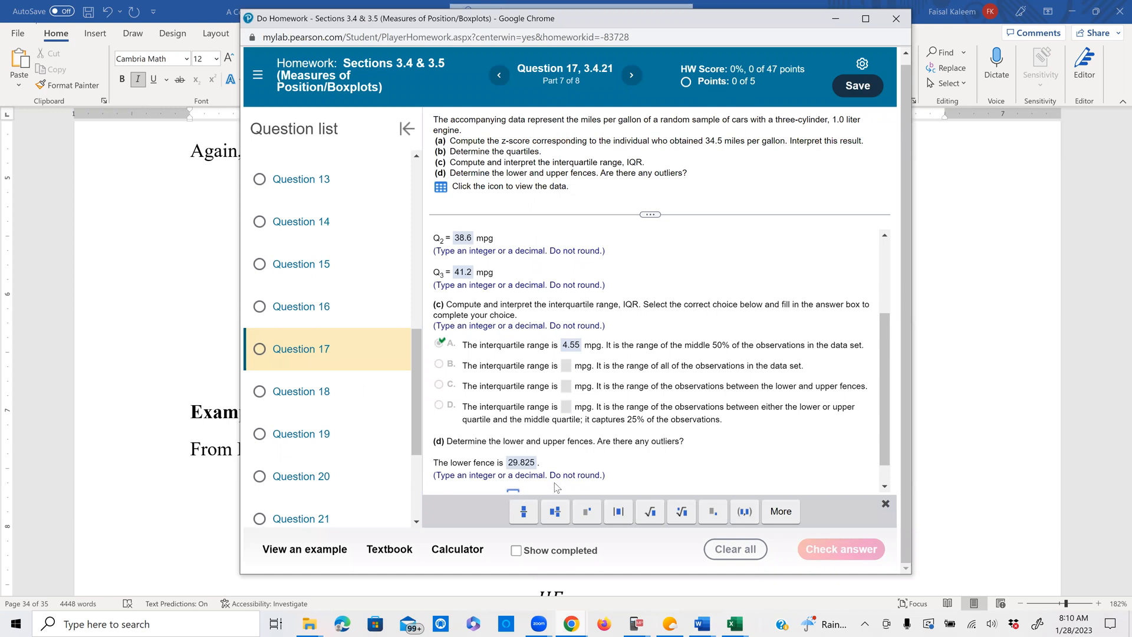
{"action": "type", "text": "48.025"}
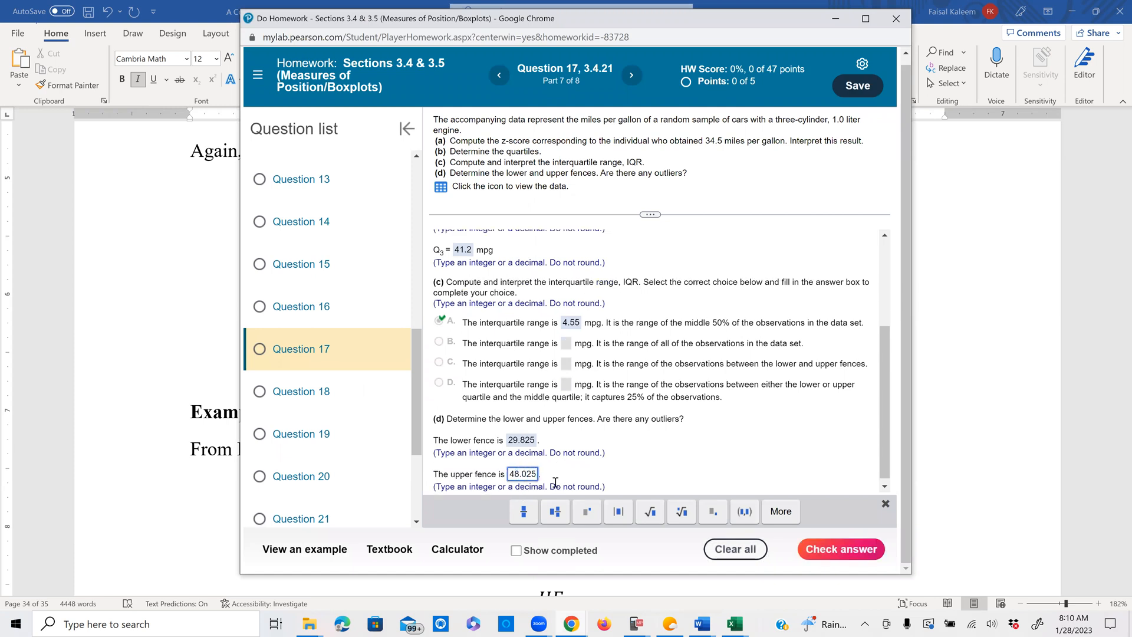
{"action": "left_click", "coordinate": [838, 555]}
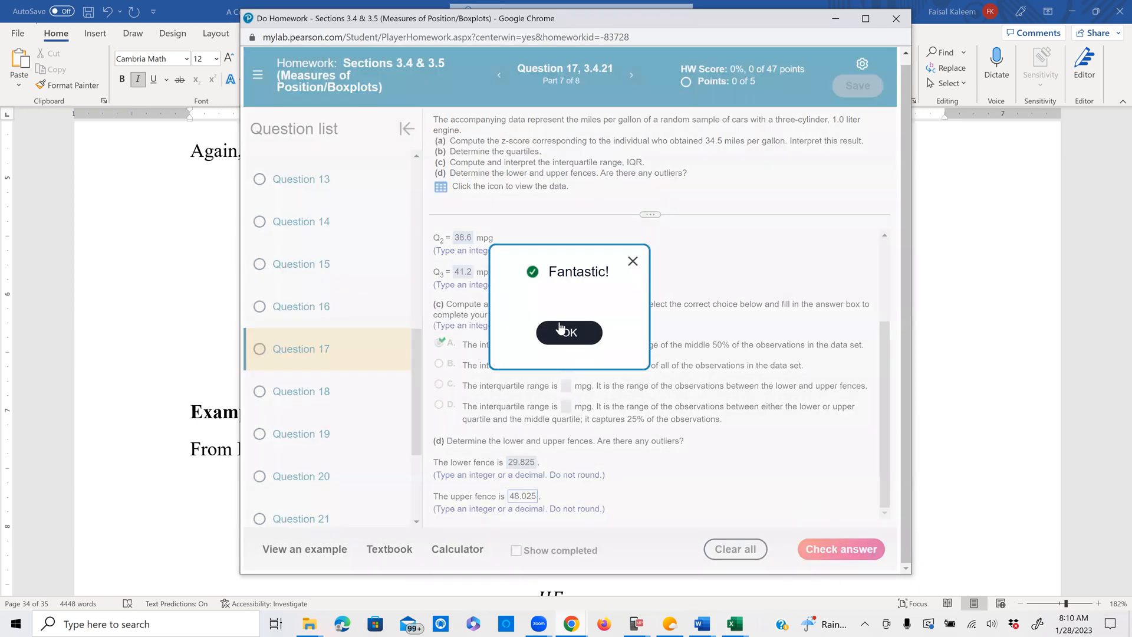
{"action": "left_click", "coordinate": [560, 331]}
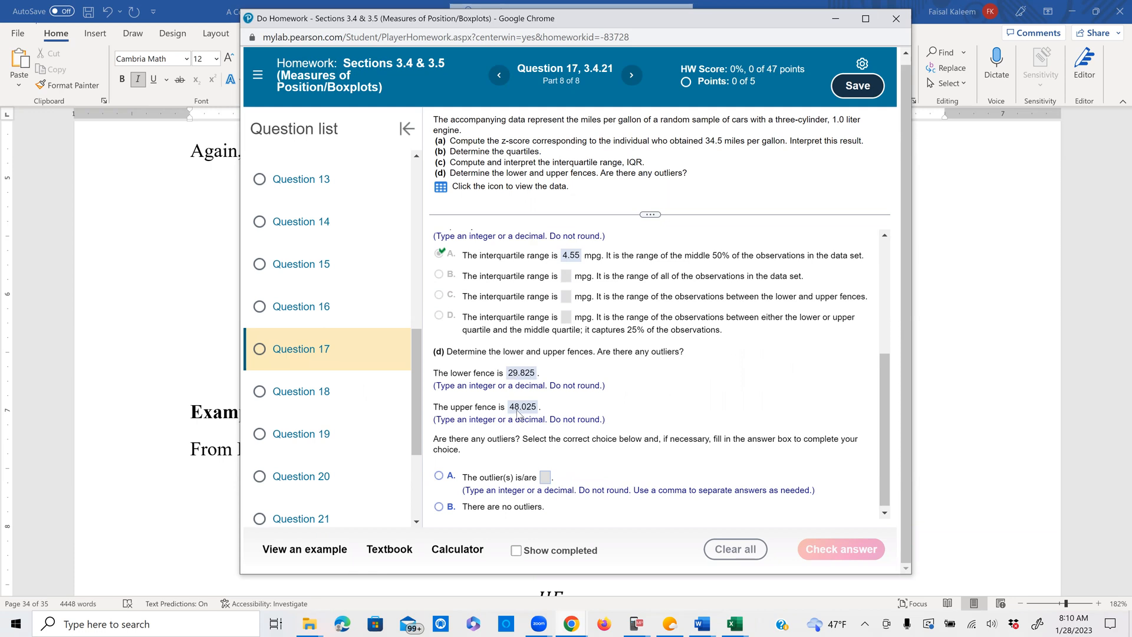
Check the MPG data for values beyond the fences, answer that the outlier is 48.9 with choice A, and check the answer.
{"action": "left_click", "coordinate": [440, 187]}
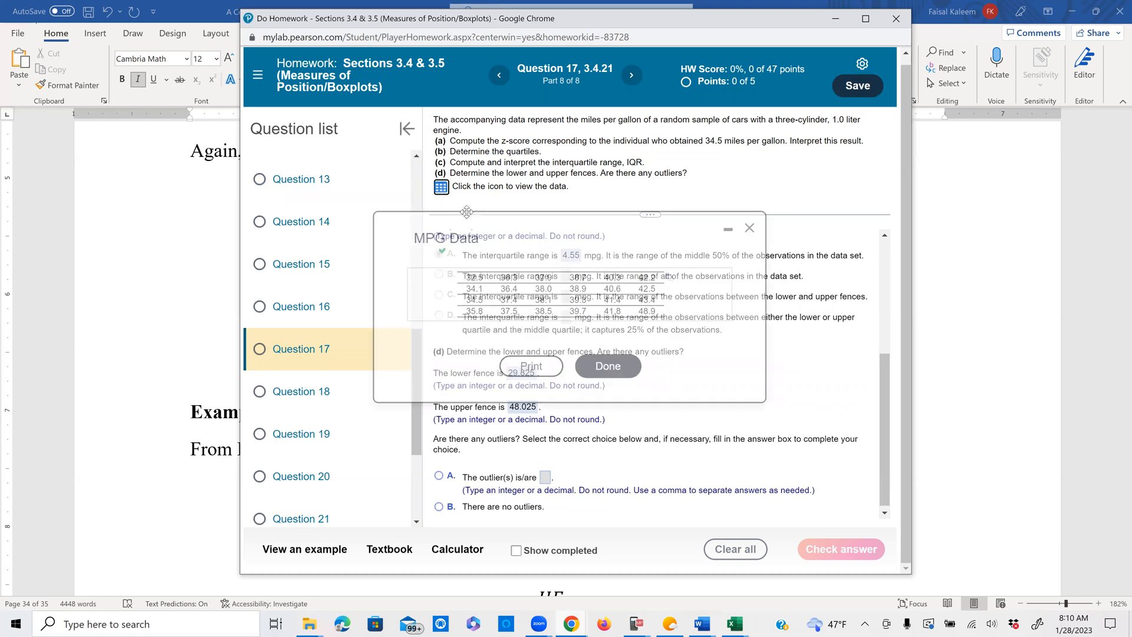
{"action": "left_click_drag", "start_coordinate": [534, 242], "coordinate": [536, 168]}
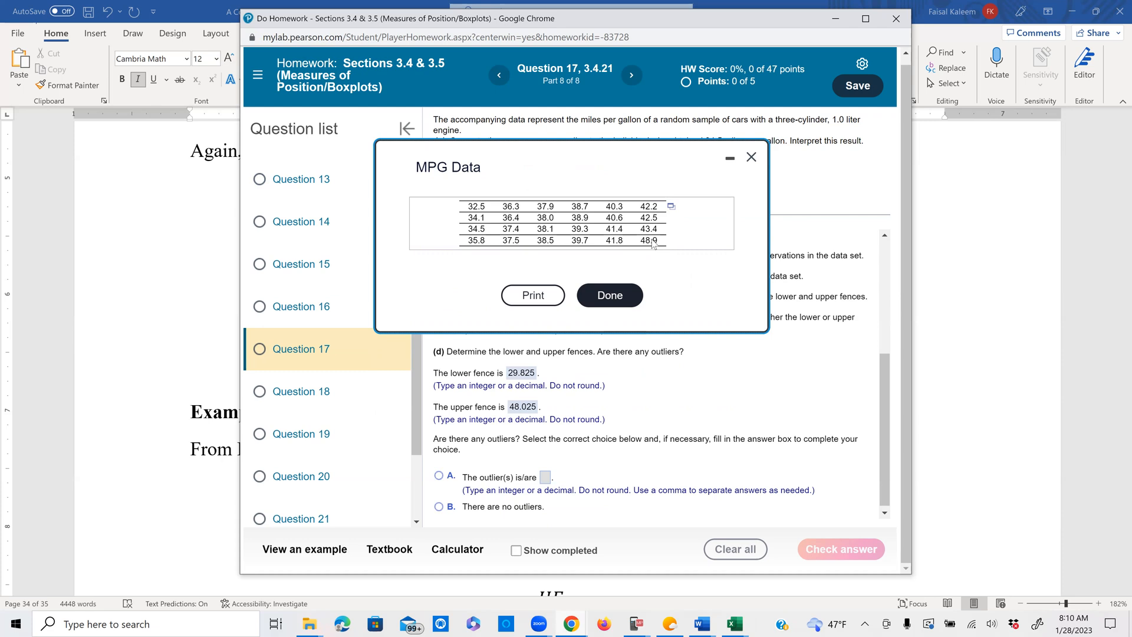
{"action": "left_click", "coordinate": [439, 477]}
{"action": "left_click", "coordinate": [544, 477]}
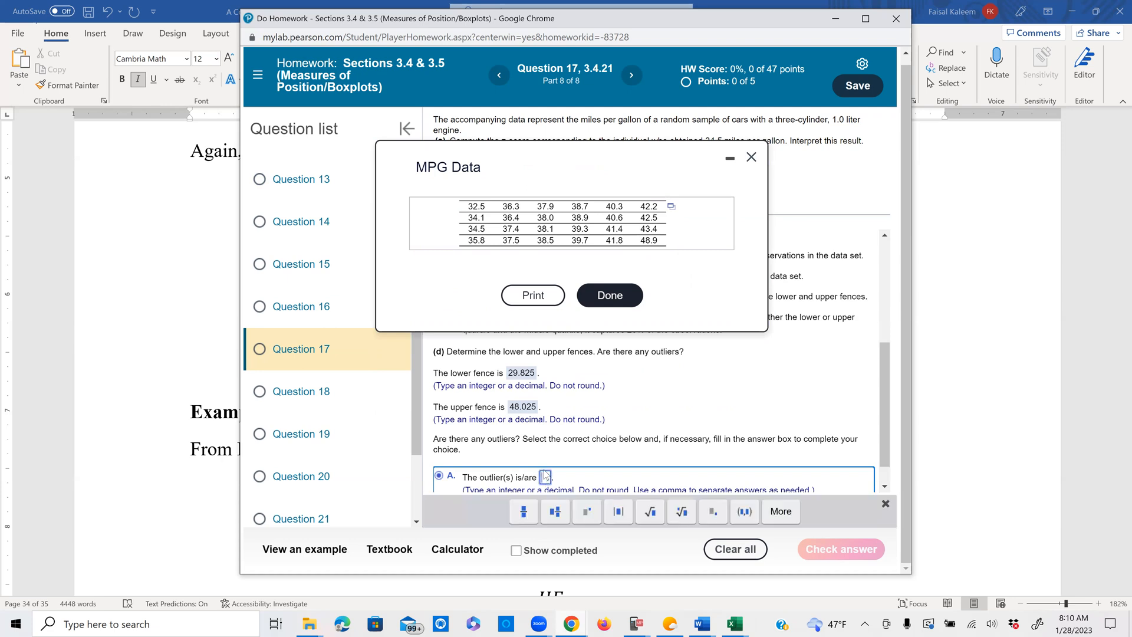
{"action": "type", "text": "48.9"}
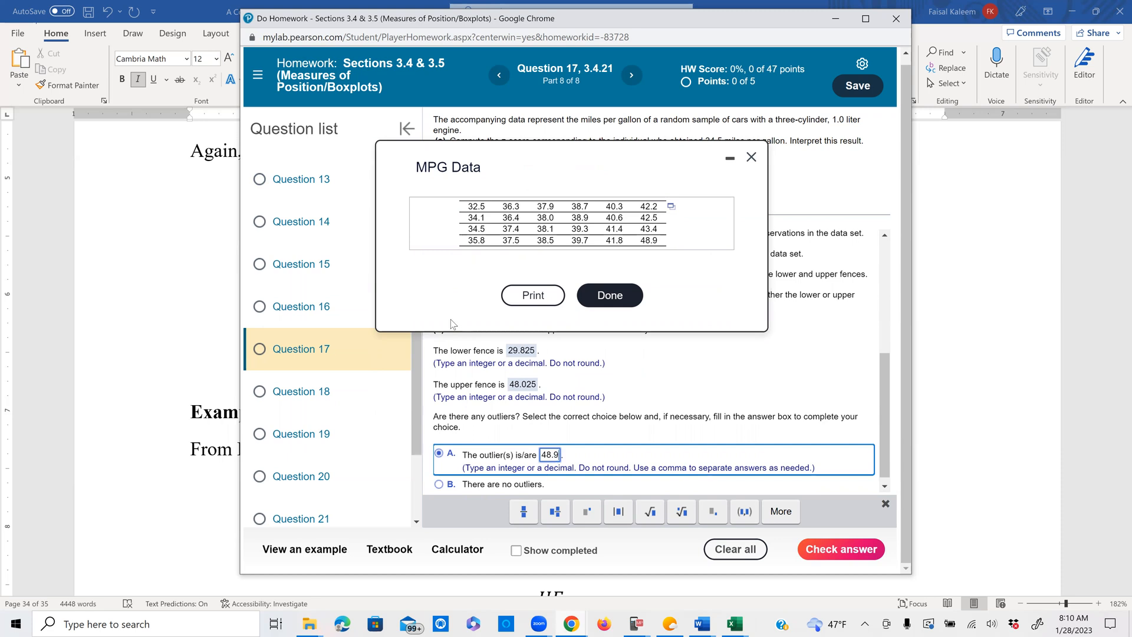
{"action": "left_click", "coordinate": [848, 549]}
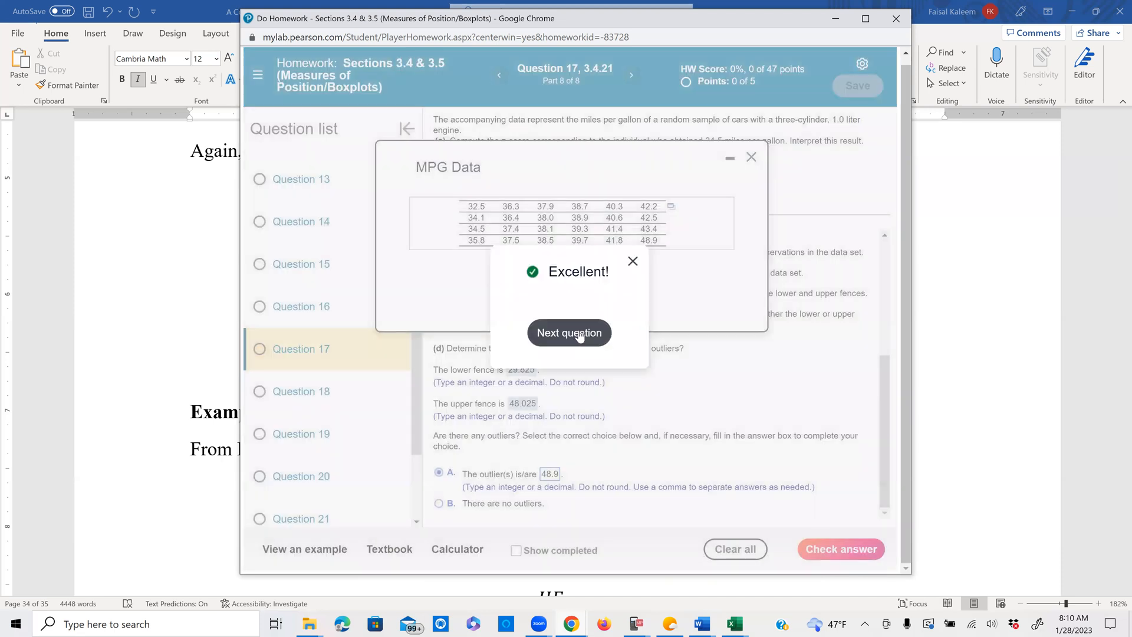
Go on to Question 18, open its monthly phone use data in Excel, and enable editing of the workbook.
{"action": "left_click", "coordinate": [581, 335]}
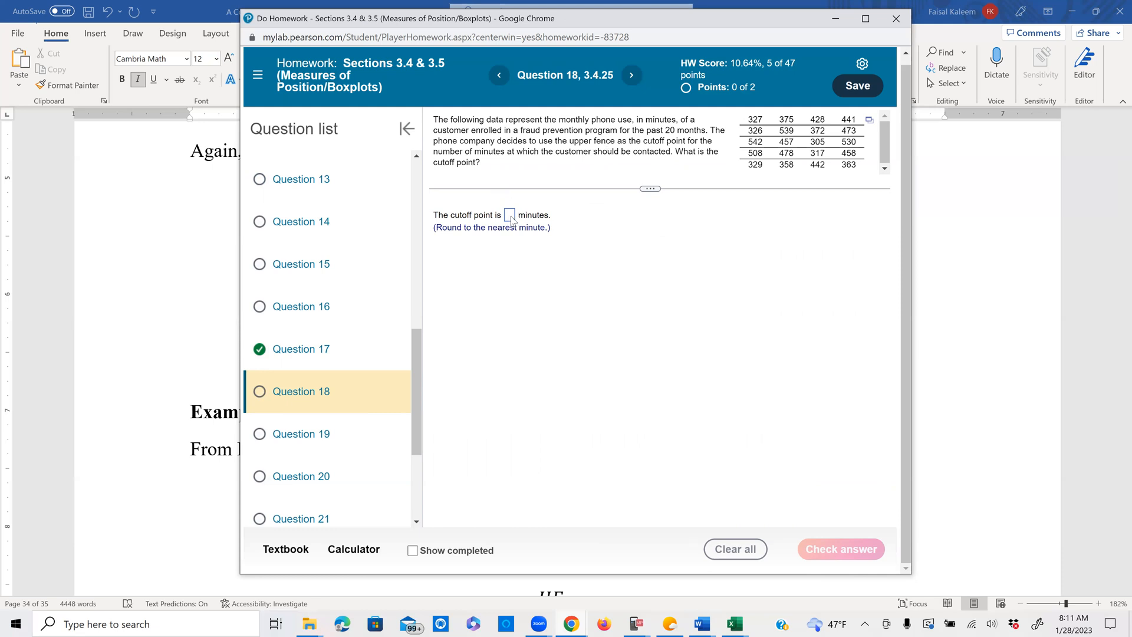
{"action": "left_click", "coordinate": [869, 122]}
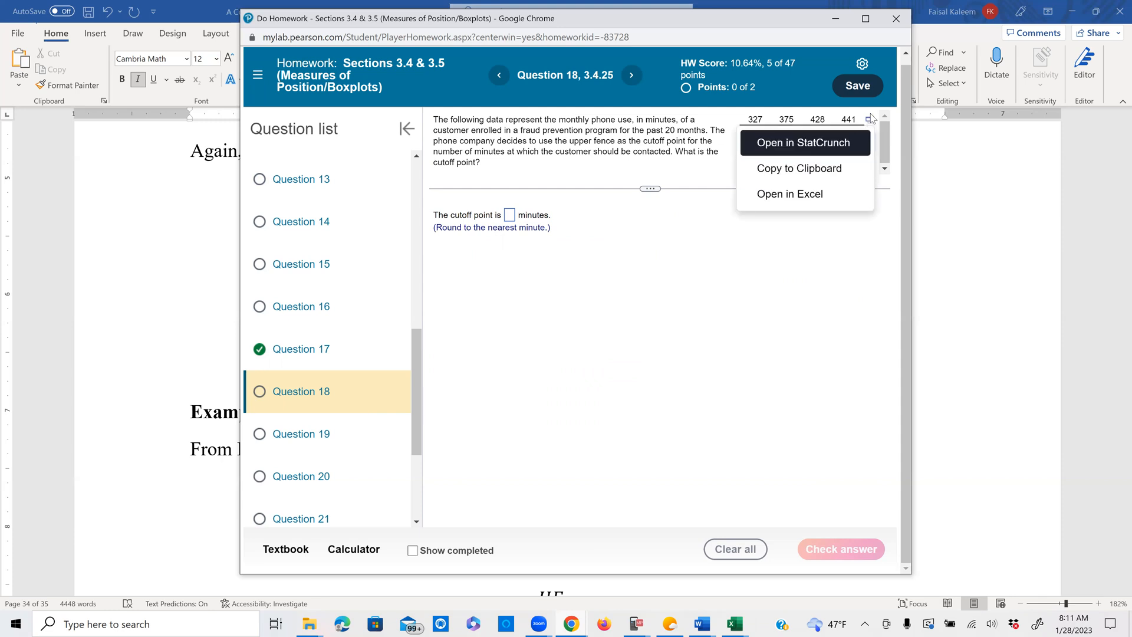
{"action": "left_click", "coordinate": [802, 200]}
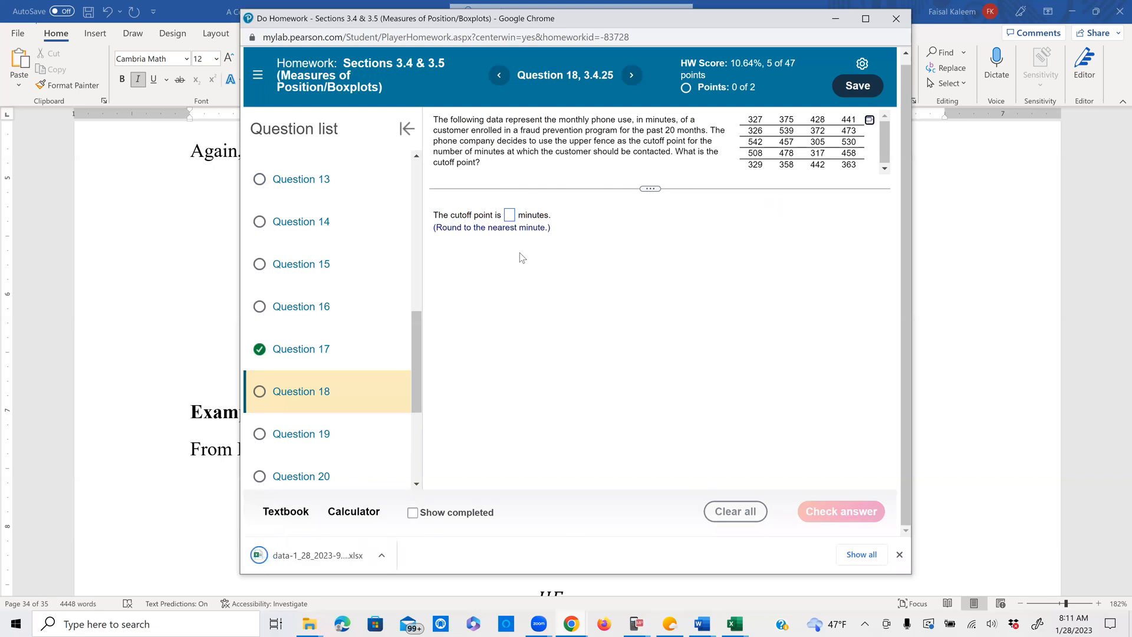
{"action": "left_click", "coordinate": [318, 555]}
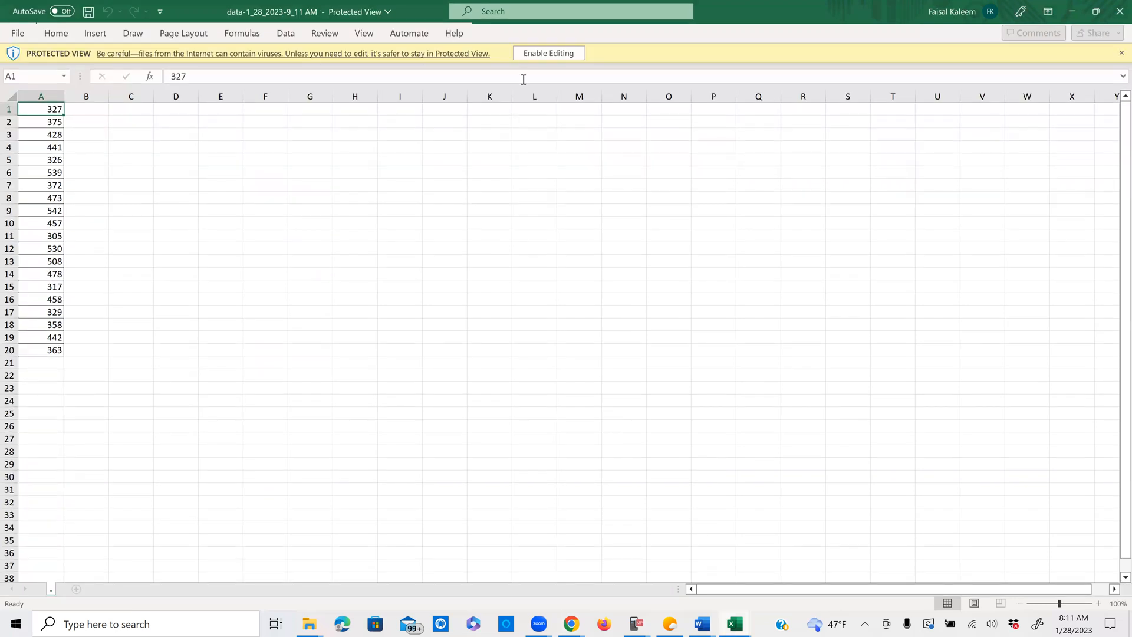
{"action": "left_click", "coordinate": [534, 53]}
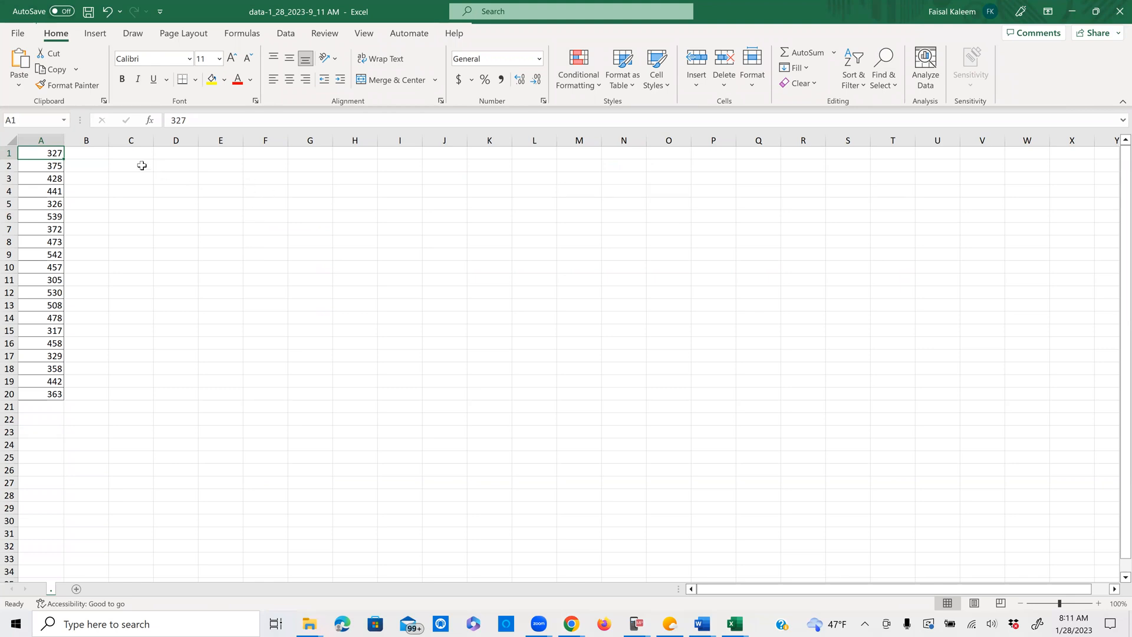
Compute the first quartile of the phone data in cell B1 with =QUARTILE.EXC(A1:A20,1).
{"action": "left_click", "coordinate": [77, 153]}
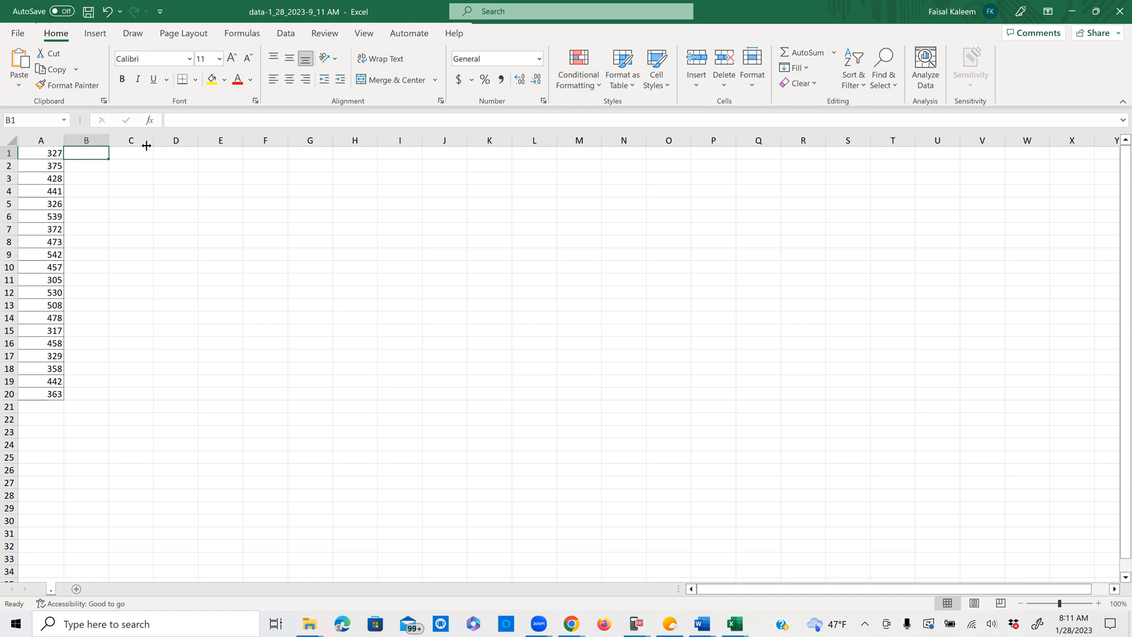
{"action": "type", "text": "=q"}
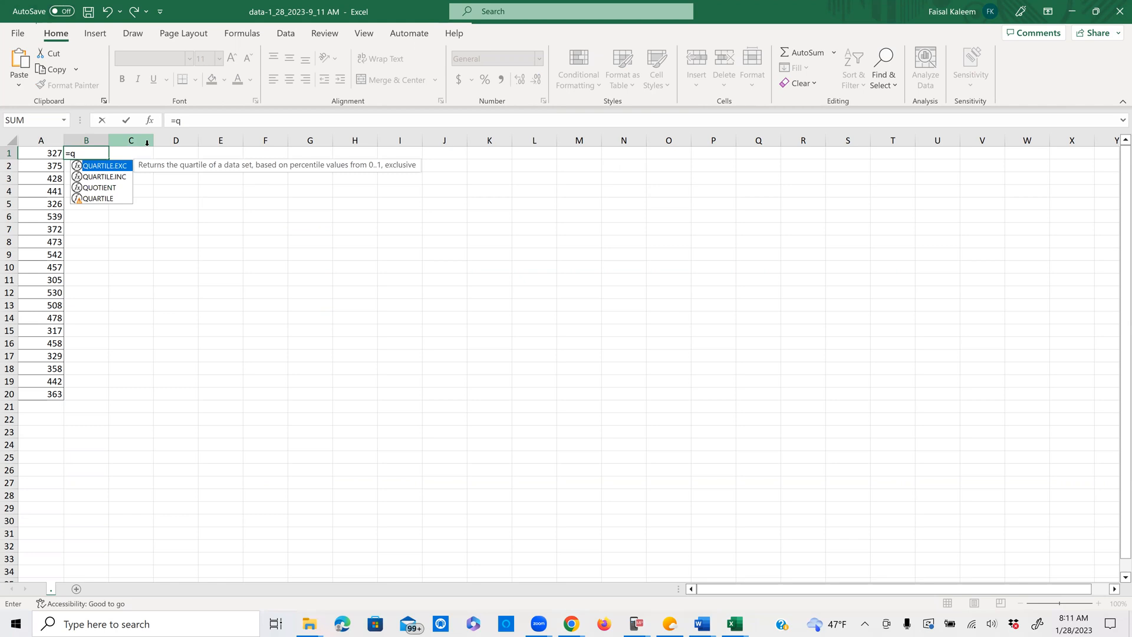
{"action": "type", "text": "u"}
{"action": "double_click", "coordinate": [123, 168]}
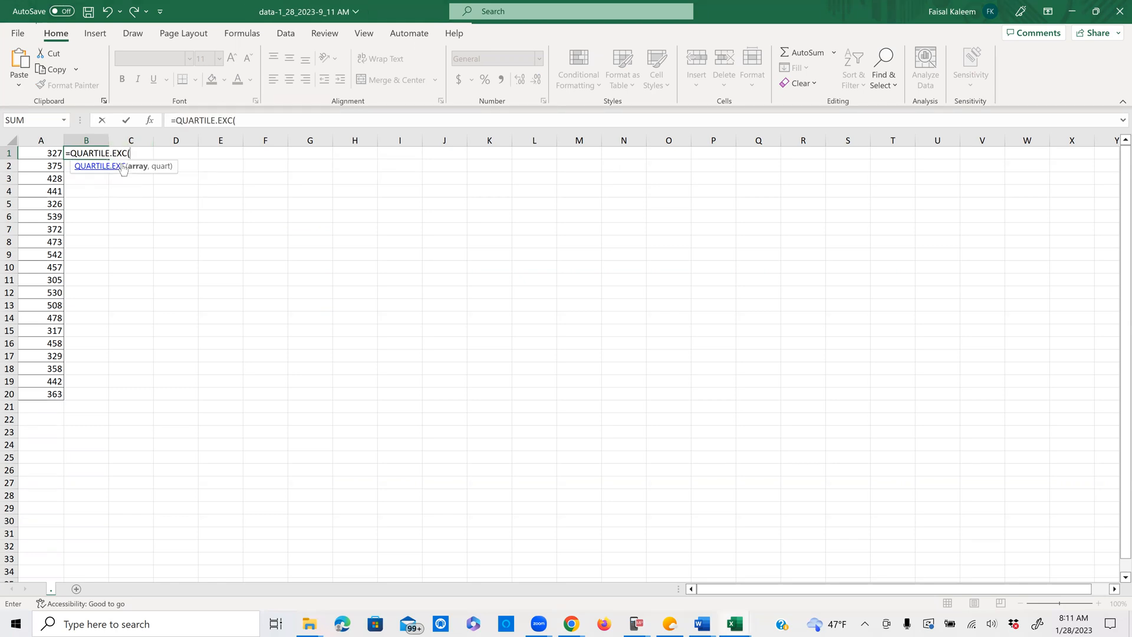
{"action": "left_click_drag", "start_coordinate": [50, 153], "coordinate": [54, 395]}
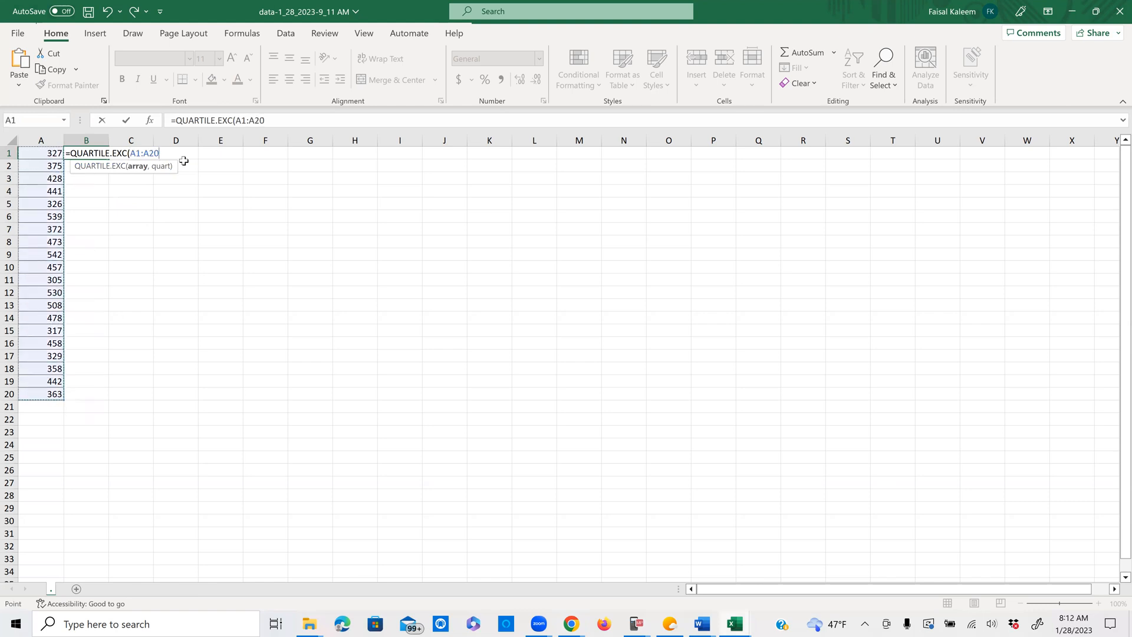
{"action": "type", "text": ",1"}
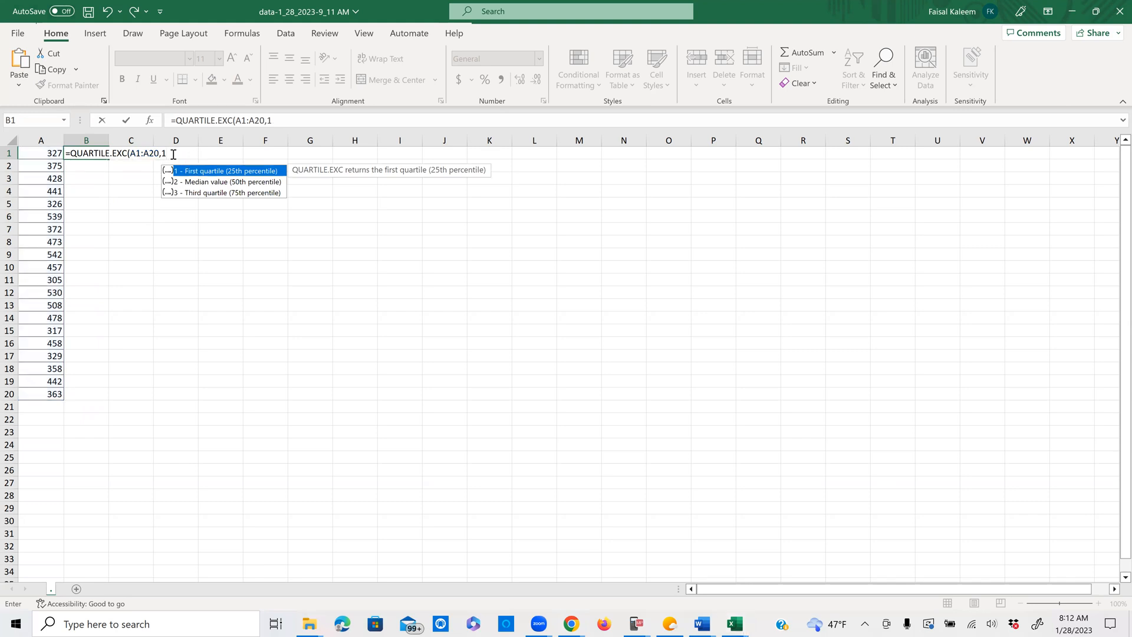
{"action": "left_click", "coordinate": [174, 153]}
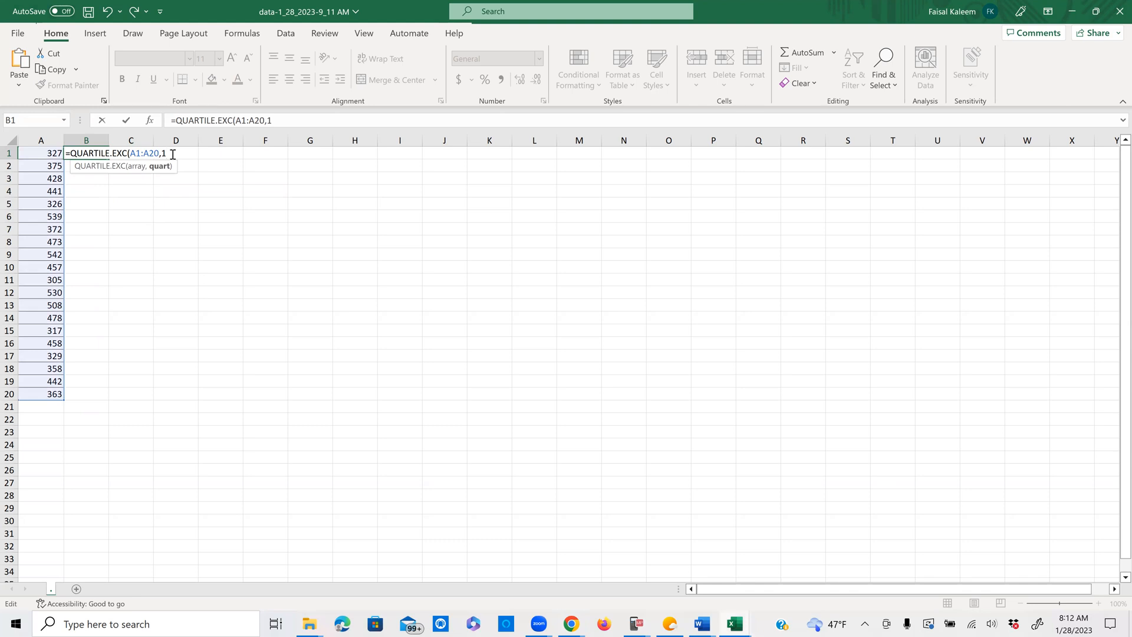
{"action": "type", "text": ")"}
{"action": "key", "text": "Return"}
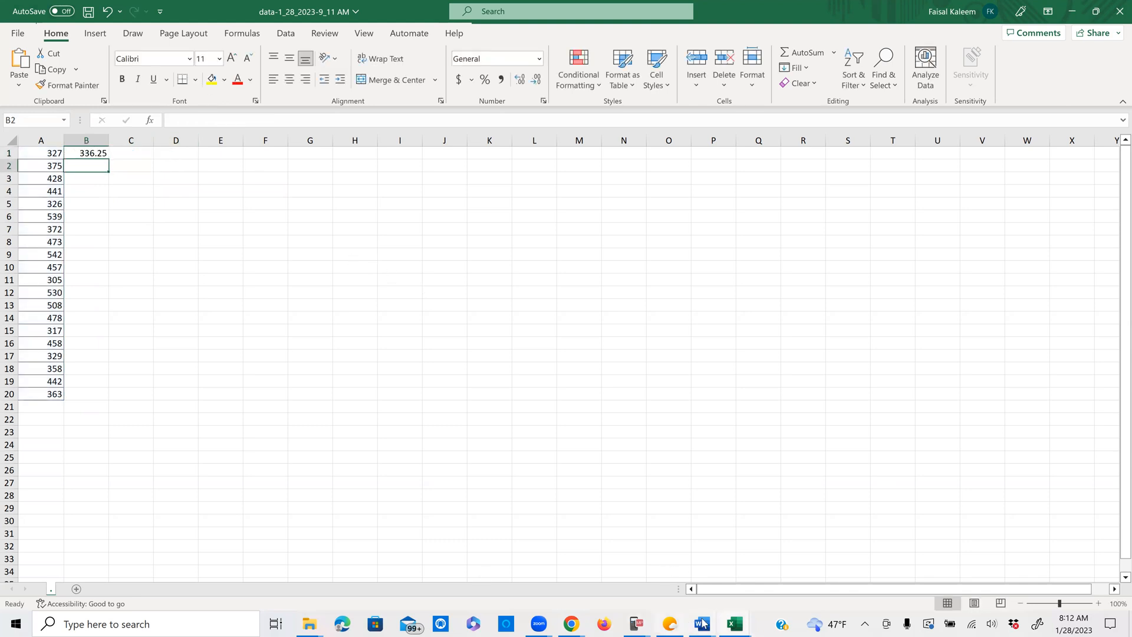
Switch to the course document in Word and complete the Example 2 Q1 equation with 336.25.
{"action": "mouse_move", "coordinate": [703, 623]}
{"action": "left_click", "coordinate": [702, 624]}
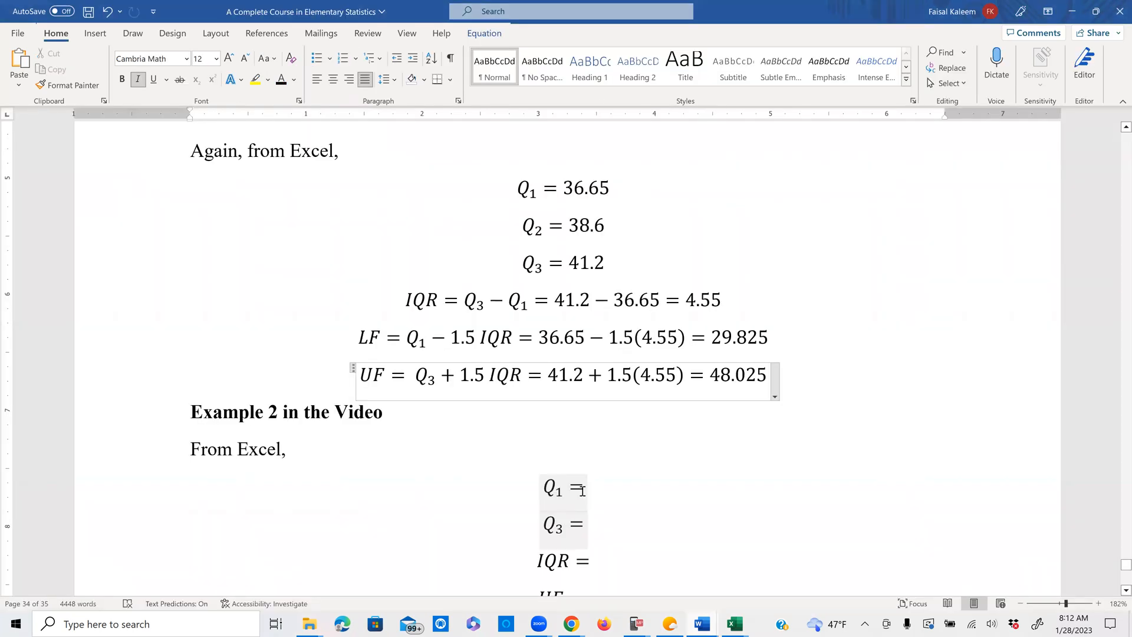
{"action": "left_click", "coordinate": [584, 485]}
{"action": "type", "text": "33"}
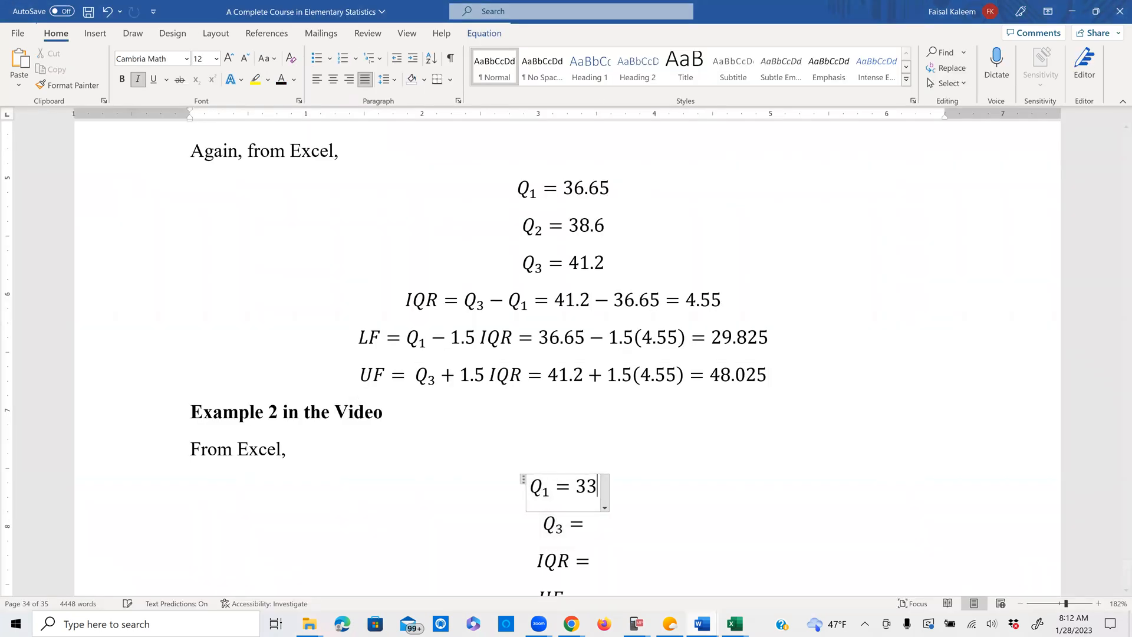
{"action": "type", "text": "6.25"}
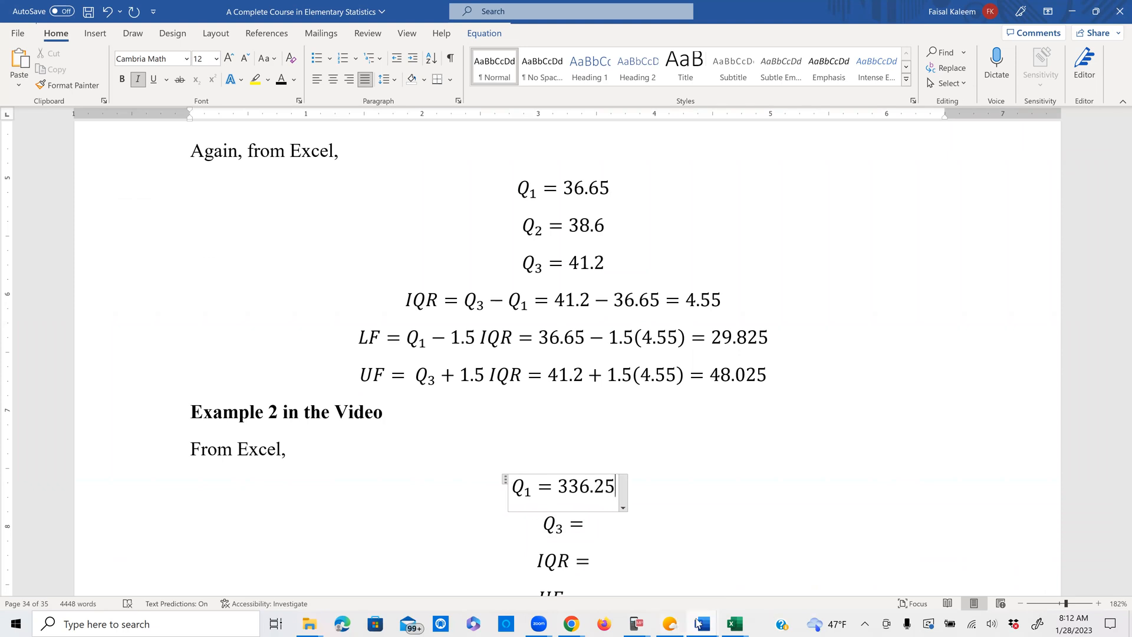
Switch to the phone data workbook in Excel and compute the third quartile in cell B2 with =QUARTILE.EXC(A1:A20,3).
{"action": "mouse_move", "coordinate": [736, 624]}
{"action": "left_click", "coordinate": [915, 575]}
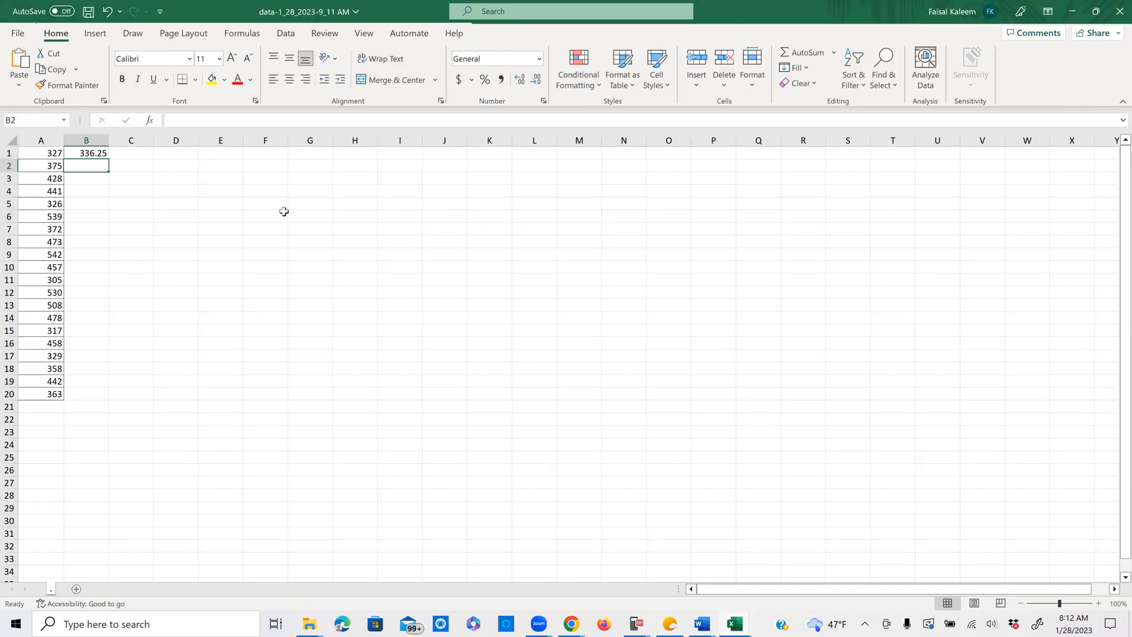
{"action": "type", "text": "=qua"}
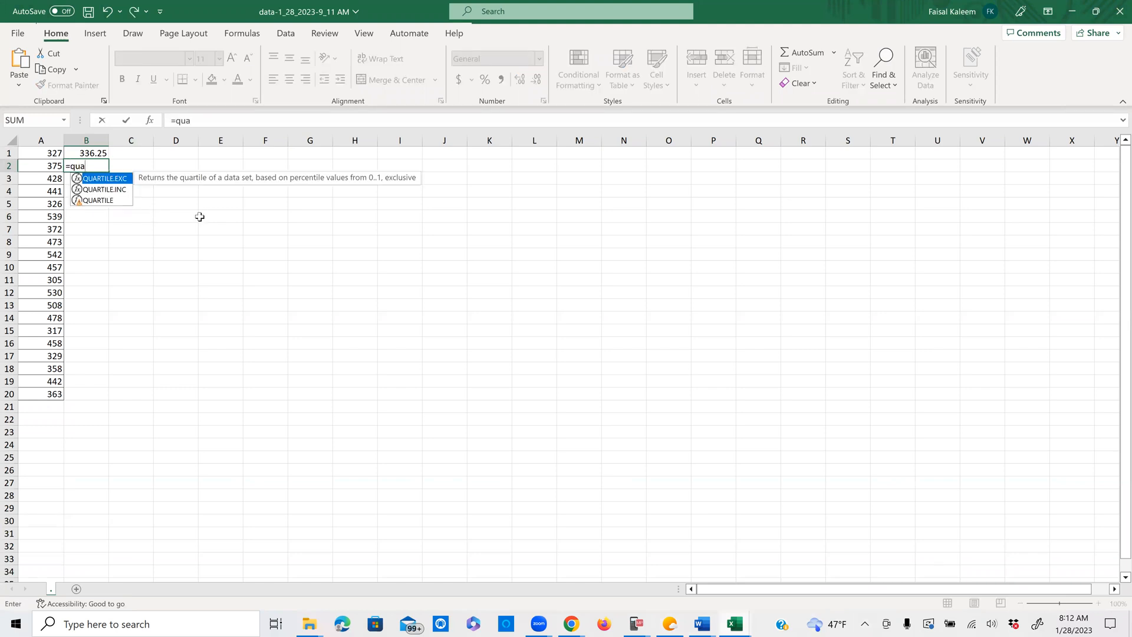
{"action": "double_click", "coordinate": [113, 179]}
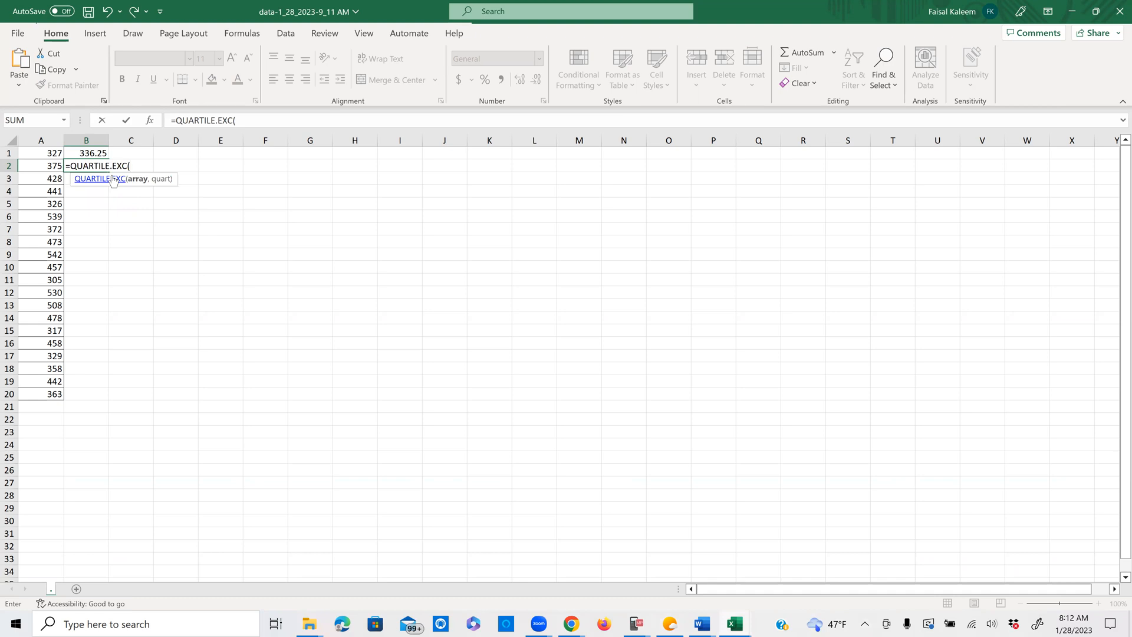
{"action": "left_click_drag", "start_coordinate": [55, 153], "coordinate": [54, 397]}
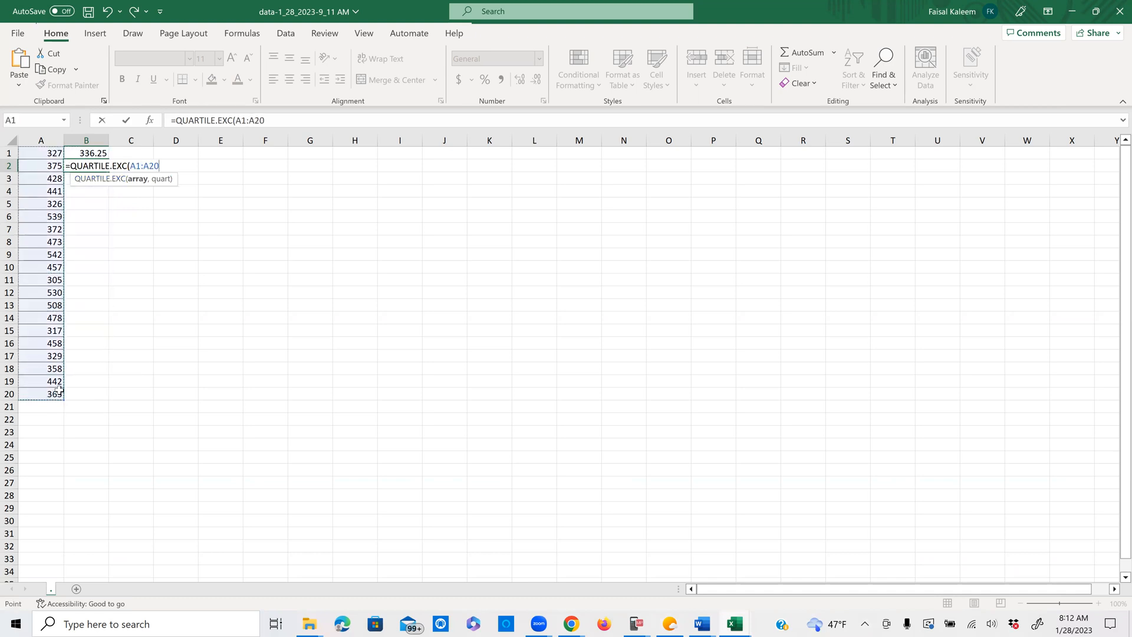
{"action": "type", "text": ",3"}
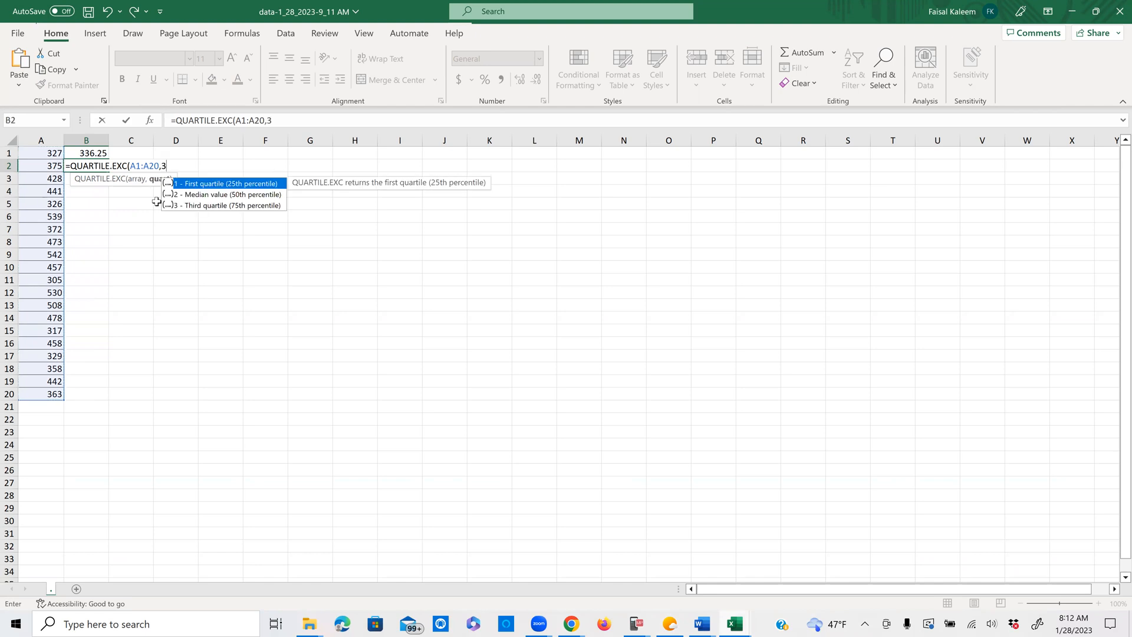
{"action": "key", "text": "Return"}
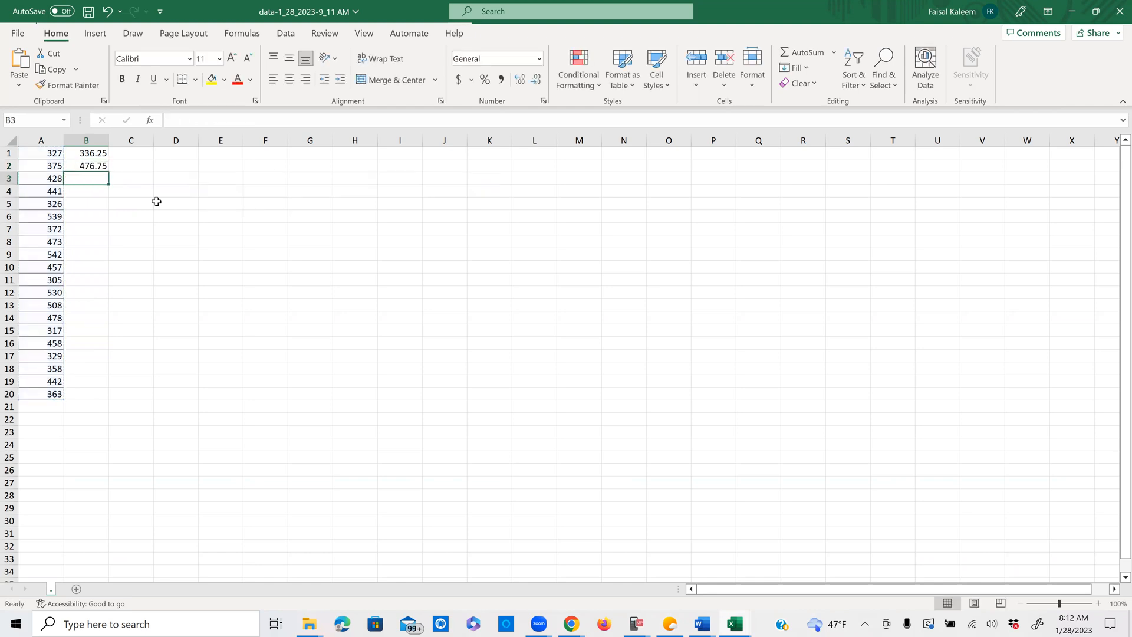
Return to the course document in Word and complete the Example 2 Q3 equation with 476.75.
{"action": "left_click", "coordinate": [710, 623]}
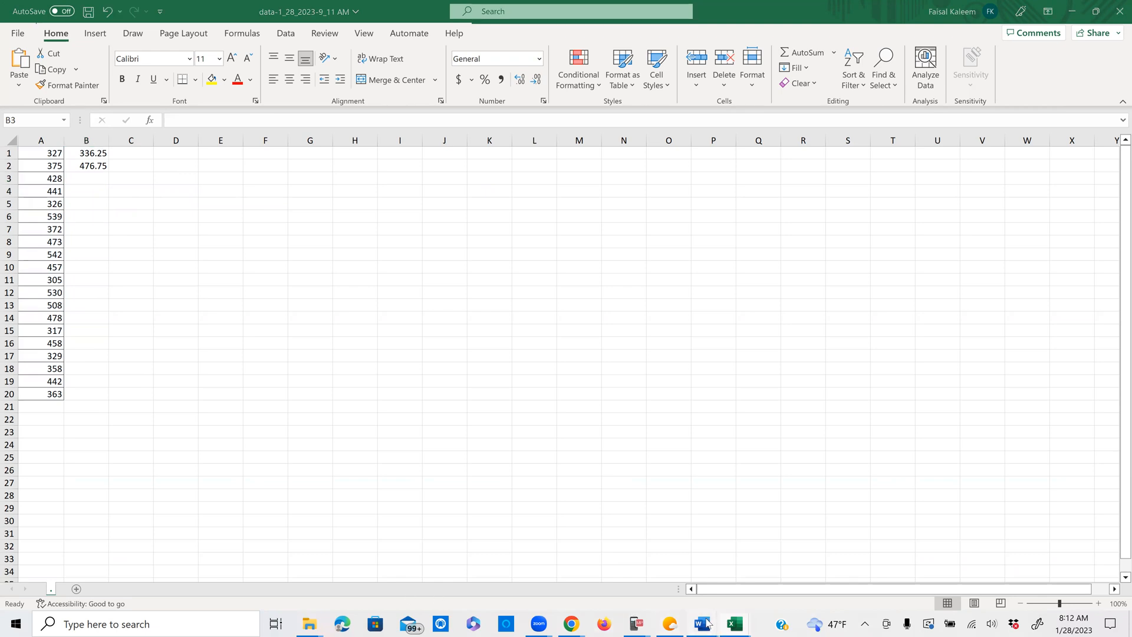
{"action": "left_click", "coordinate": [68, 581]}
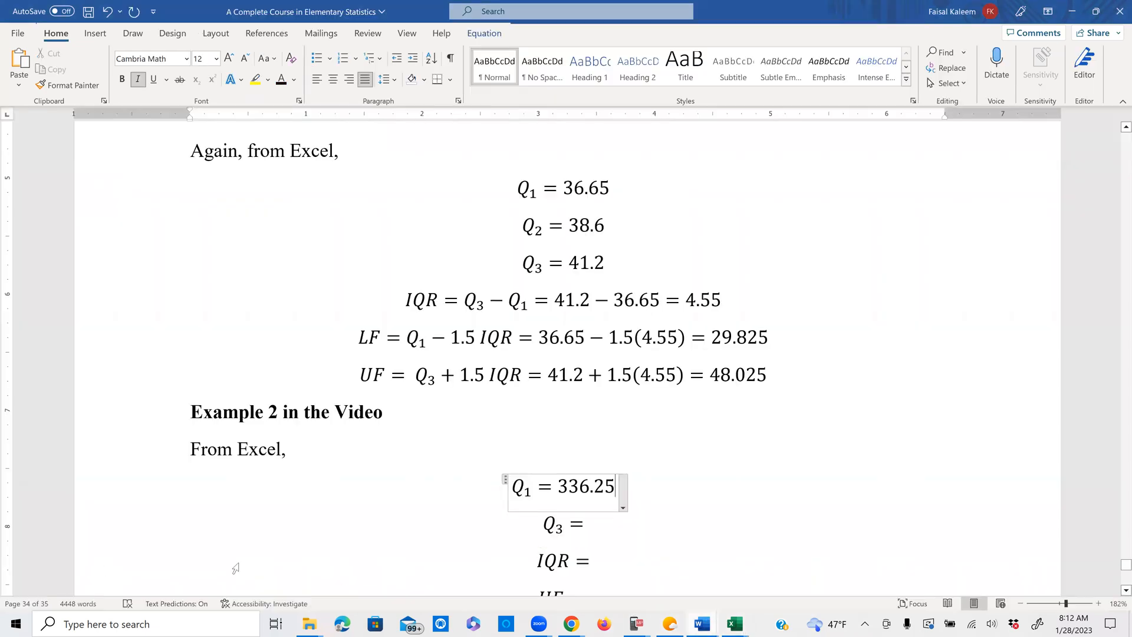
{"action": "left_click", "coordinate": [565, 527]}
{"action": "type", "text": "476."}
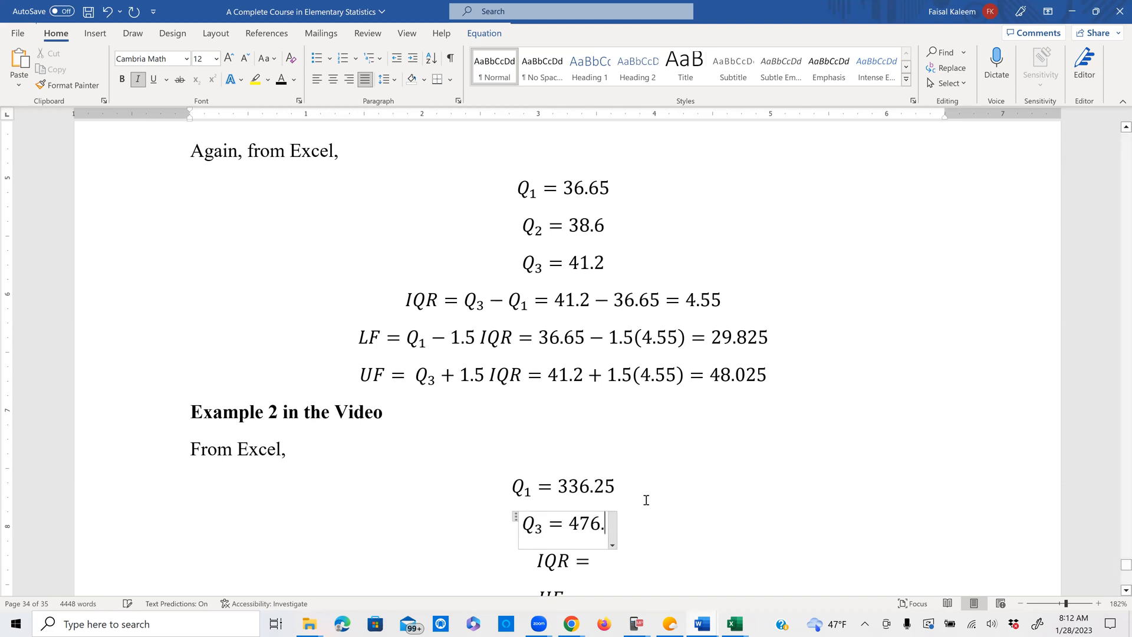
{"action": "type", "text": "75"}
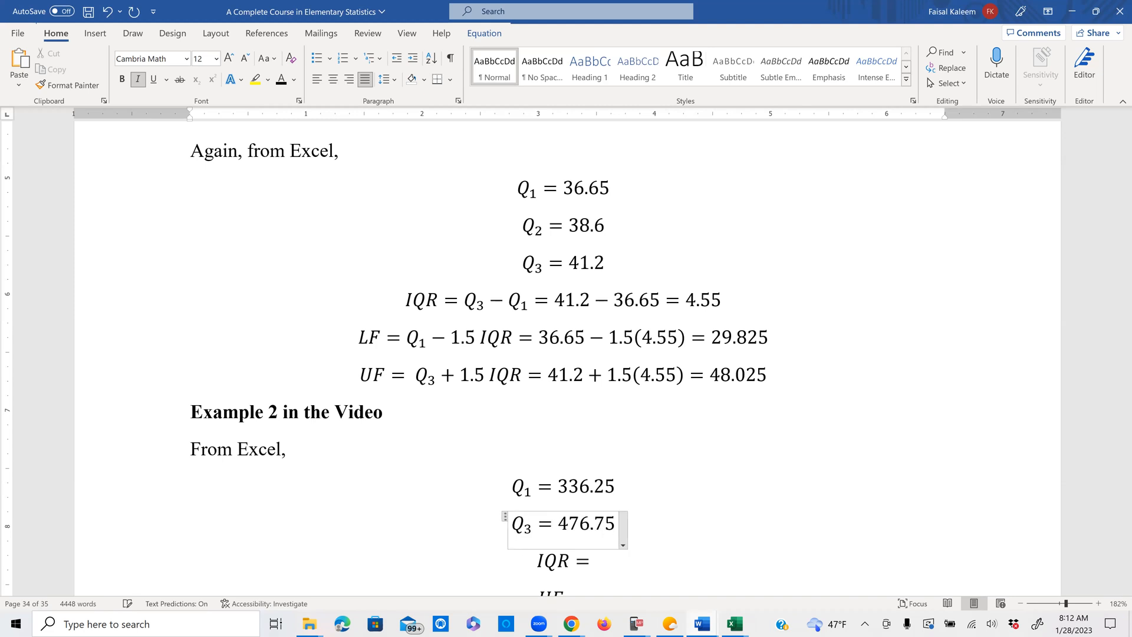
Copy the expression Q3 − Q1 from the previous example's IQR equation into the Example 2 IQR equation.
{"action": "scroll", "coordinate": [566, 354], "scroll_direction": "down", "scroll_amount": 3}
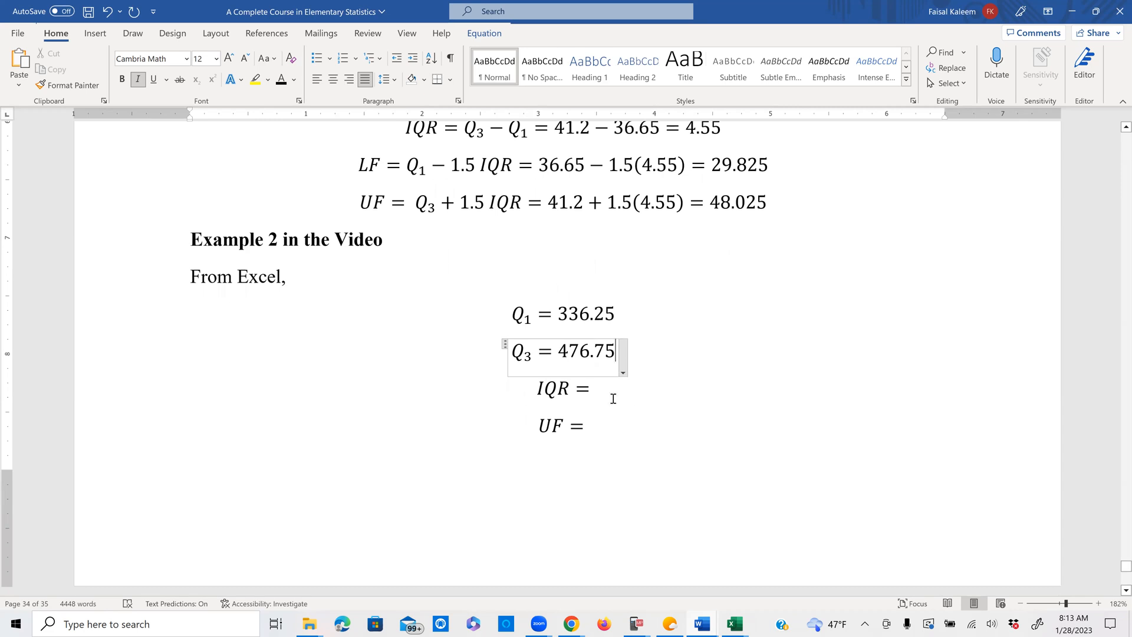
{"action": "left_click", "coordinate": [592, 388]}
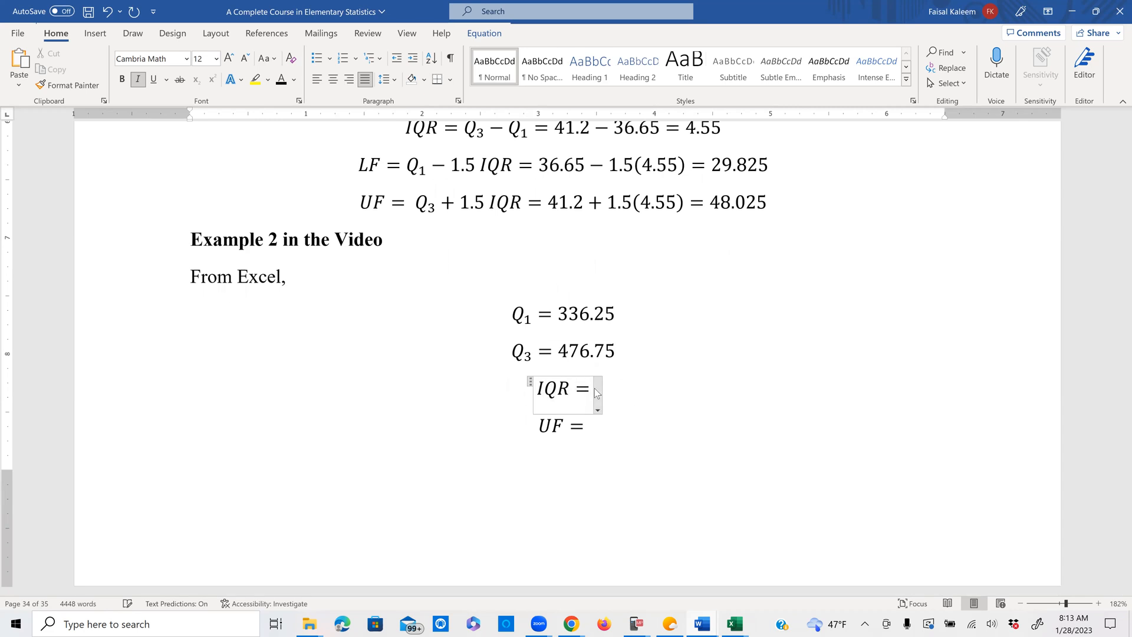
{"action": "scroll", "coordinate": [578, 325], "scroll_direction": "up", "scroll_amount": 1}
{"action": "scroll", "coordinate": [578, 325], "scroll_direction": "up", "scroll_amount": 2}
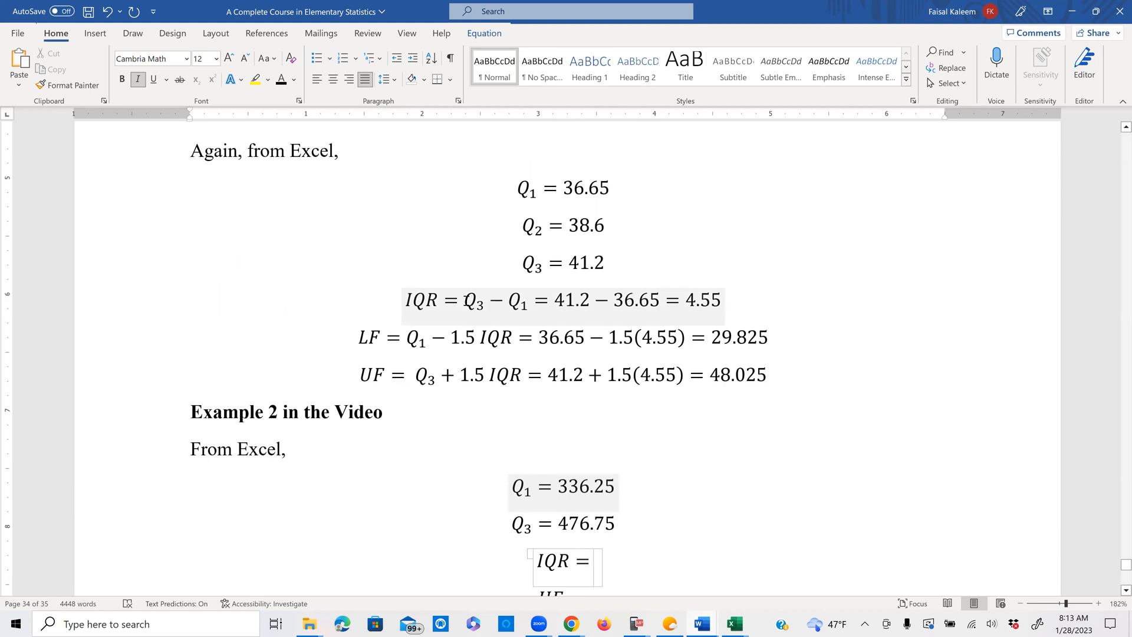
{"action": "left_click_drag", "start_coordinate": [466, 301], "coordinate": [530, 302]}
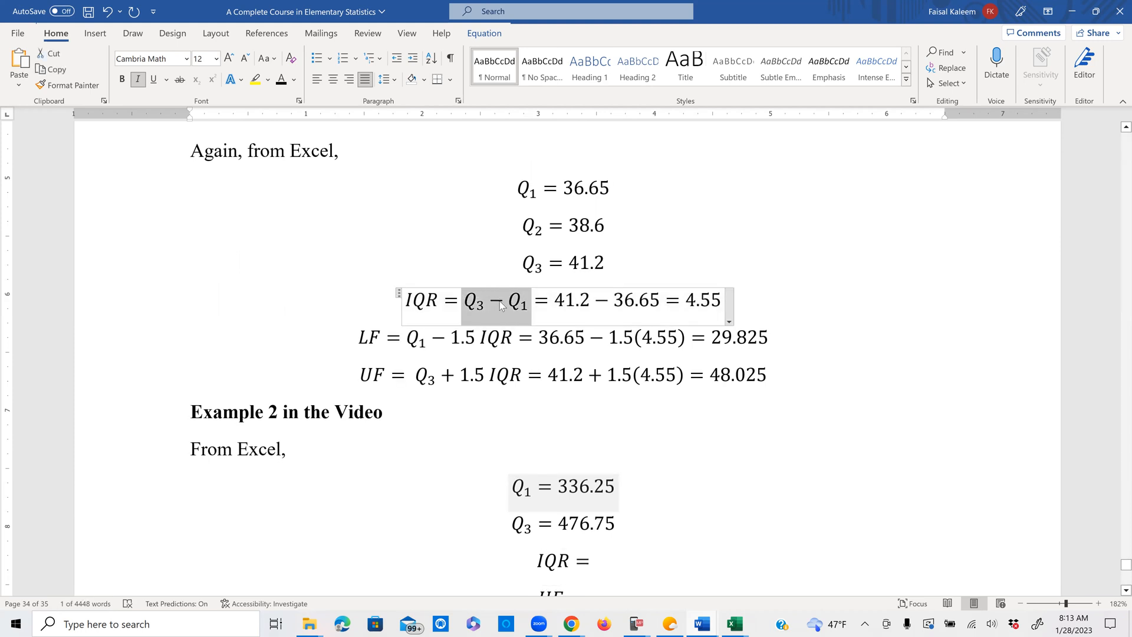
{"action": "right_click", "coordinate": [502, 304]}
{"action": "left_click", "coordinate": [533, 330]}
{"action": "scroll", "coordinate": [591, 328], "scroll_direction": "down", "scroll_amount": 4}
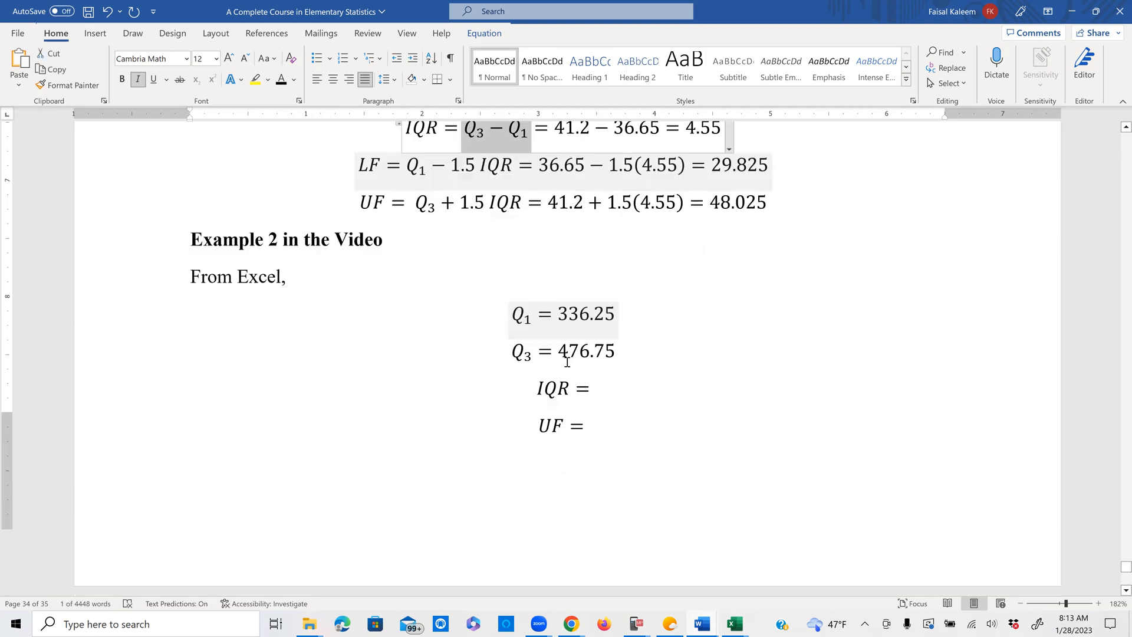
{"action": "left_click", "coordinate": [592, 328]}
{"action": "right_click", "coordinate": [591, 328]}
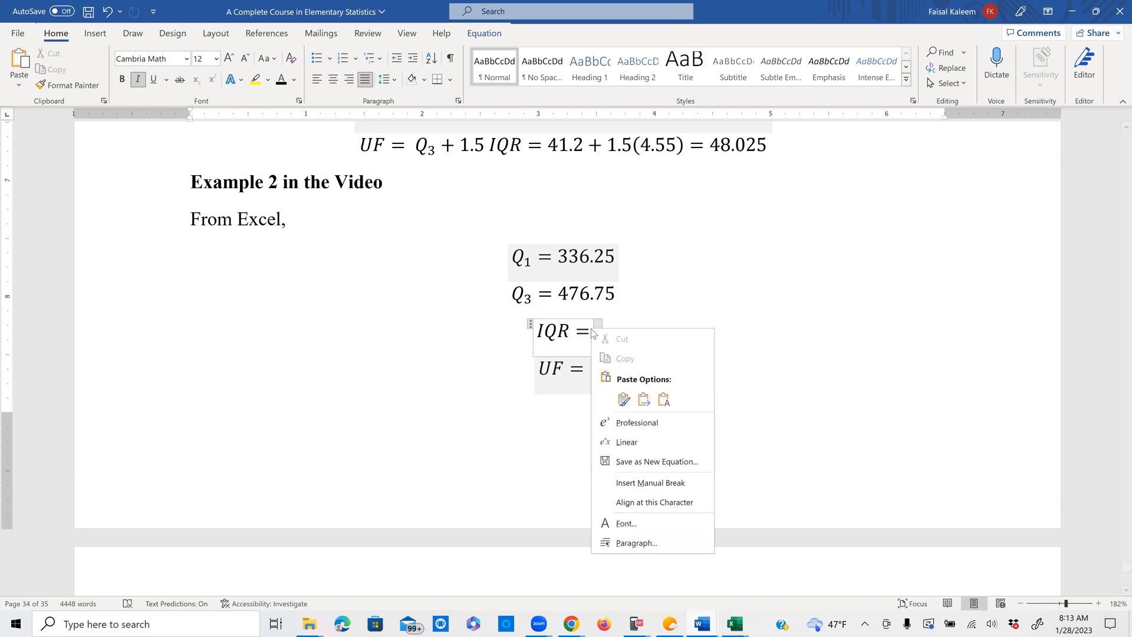
{"action": "left_click", "coordinate": [620, 400]}
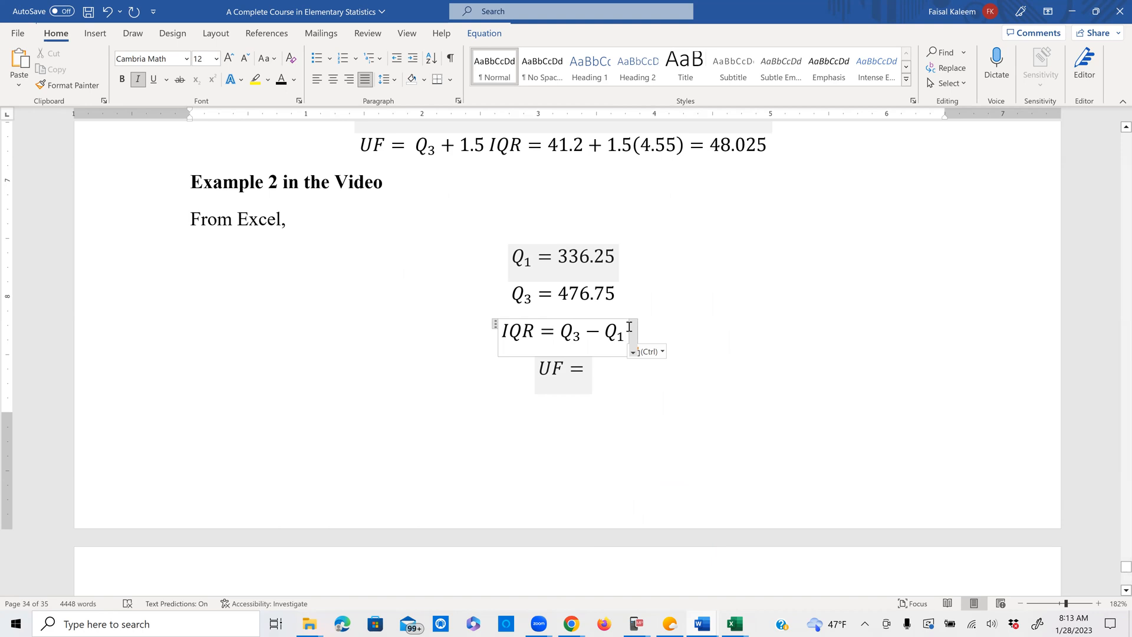
Complete the Example 2 IQR equation with = 476.75 − 336.25 = 139.5.
{"action": "type", "text": "="}
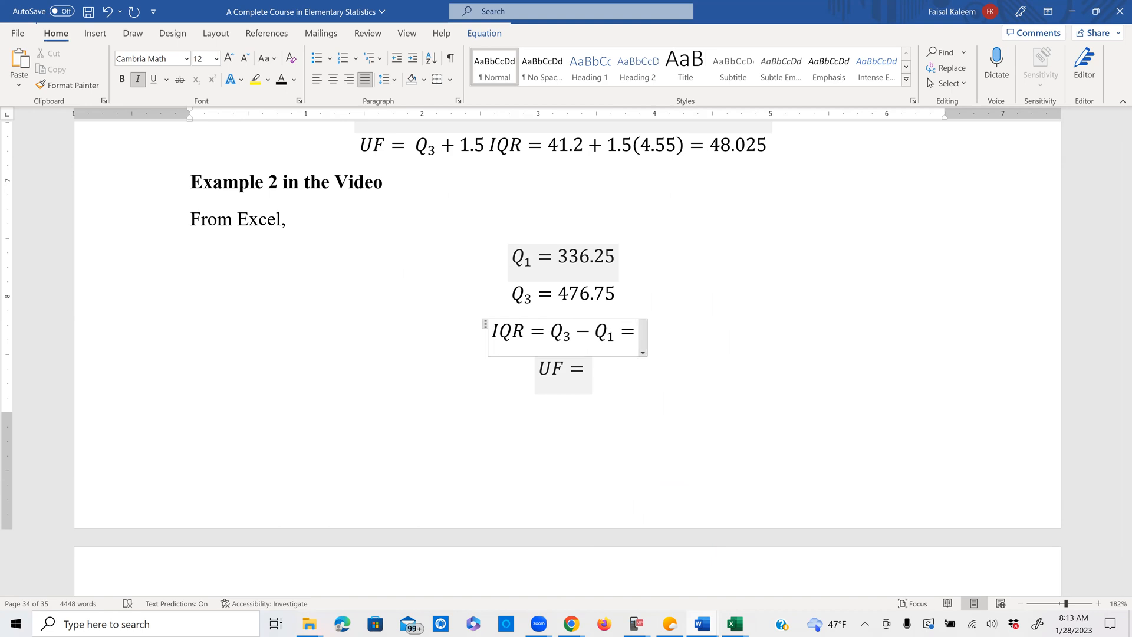
{"action": "type", "text": "476."}
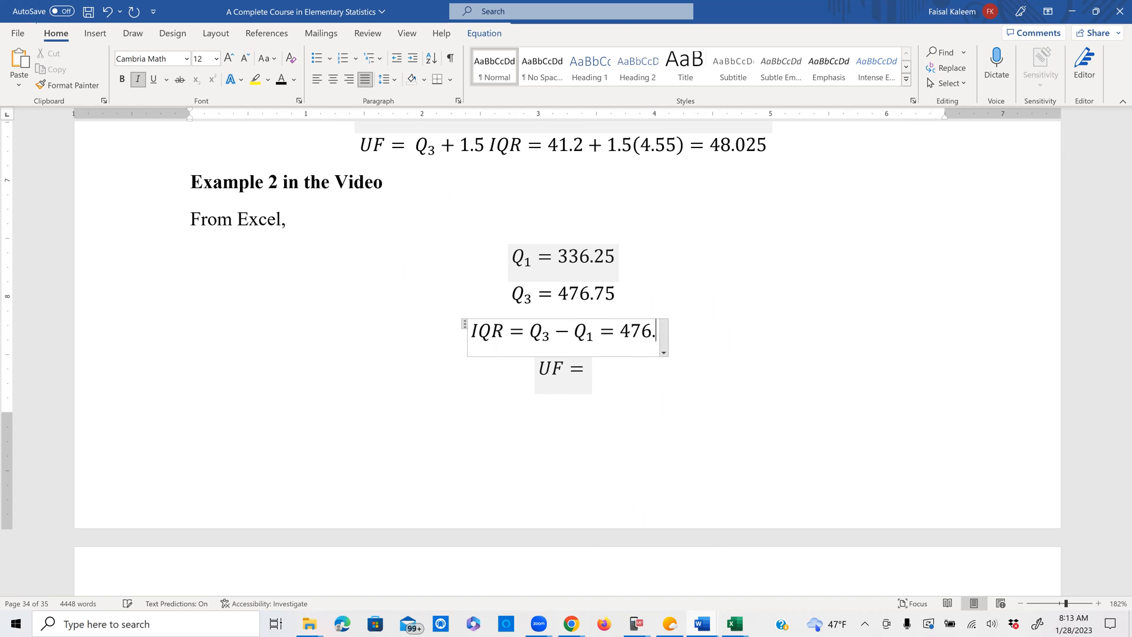
{"action": "type", "text": "75-"}
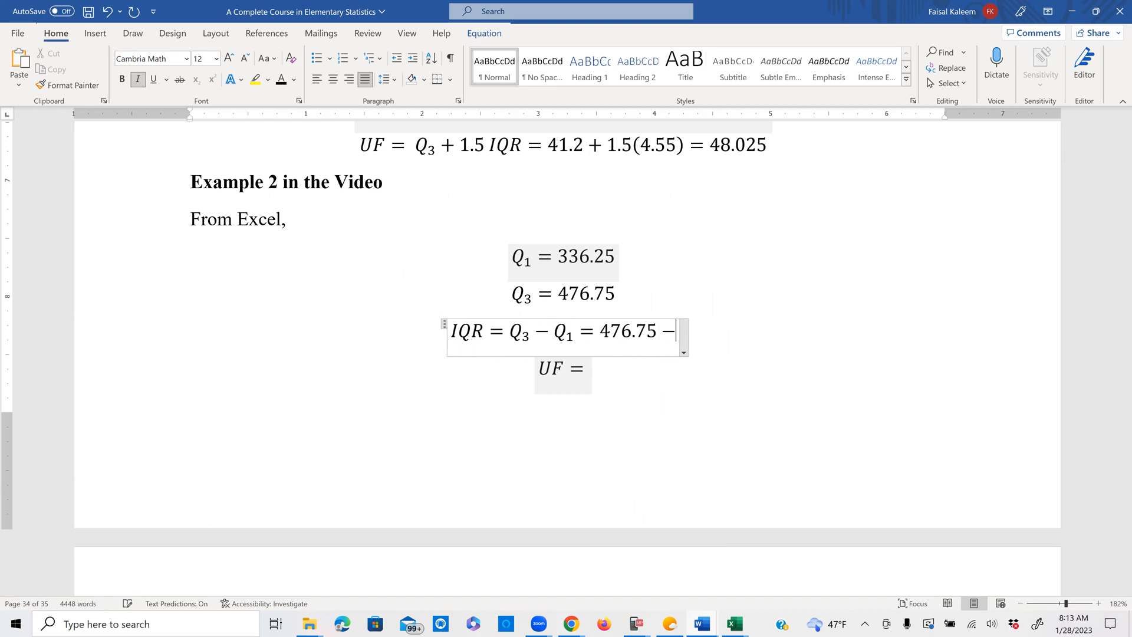
{"action": "type", "text": "336."}
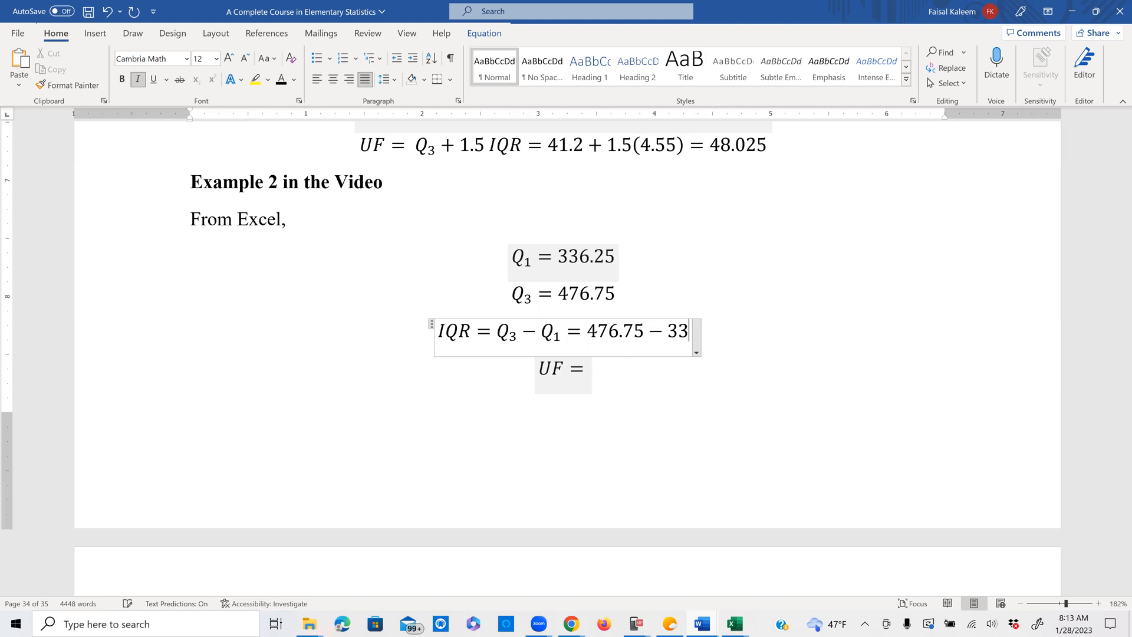
{"action": "type", "text": "5 "}
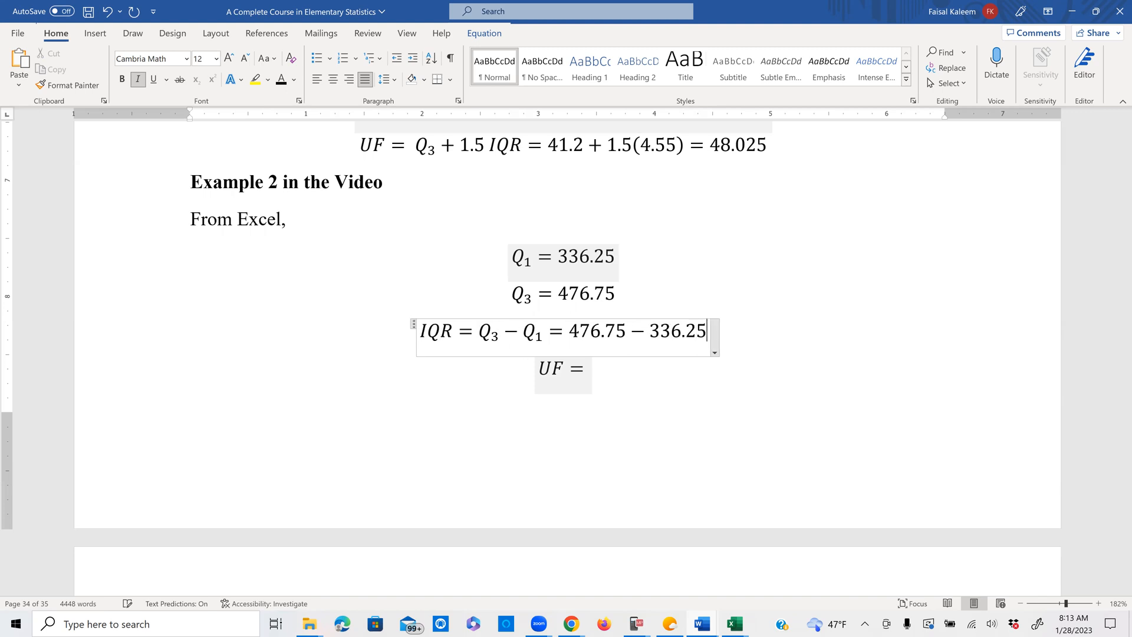
{"action": "type", "text": "= "}
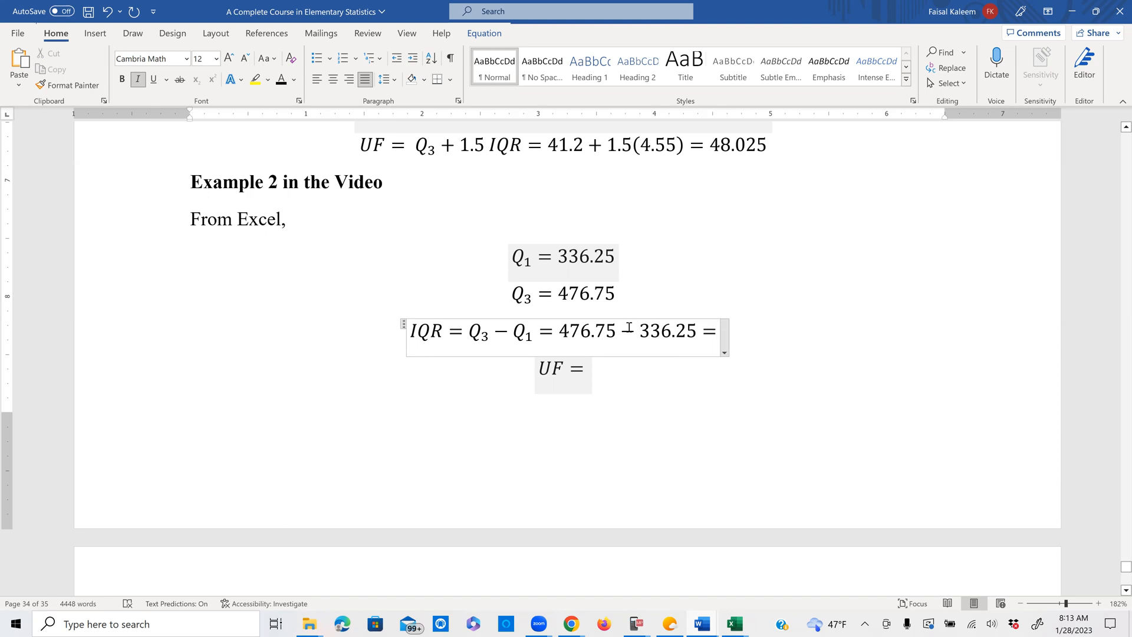
{"action": "type", "text": "139"}
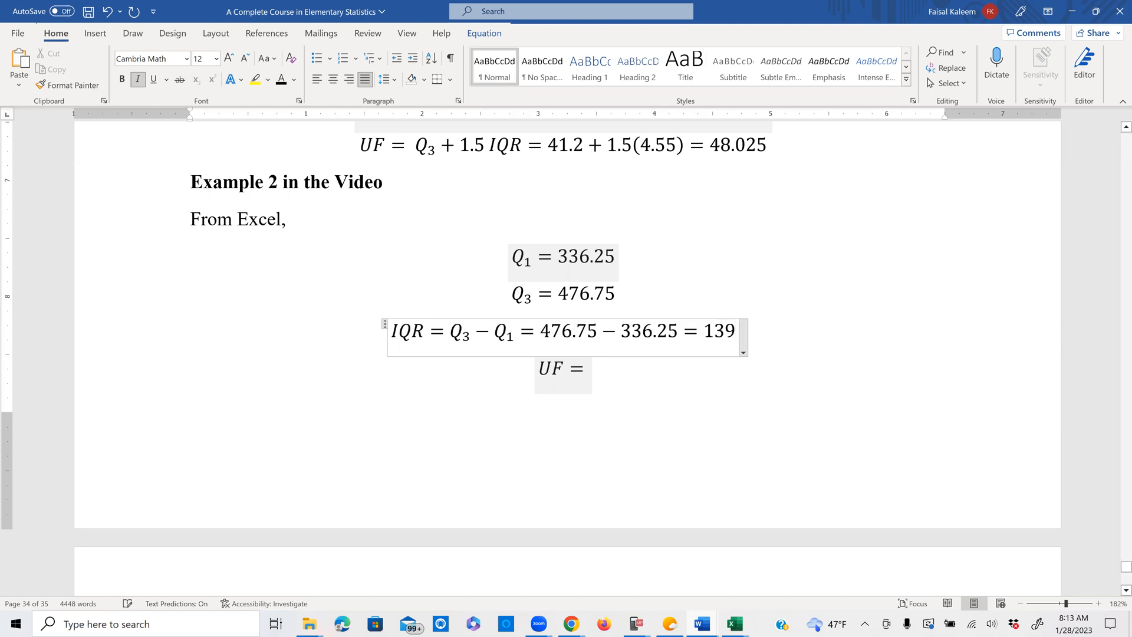
{"action": "type", "text": ".5"}
Copy Q3 + 1.5 IQR = from the previous example's upper fence equation into the Example 2 UF equation.
{"action": "left_click", "coordinate": [585, 369]}
{"action": "scroll", "coordinate": [475, 225], "scroll_direction": "up", "scroll_amount": 1}
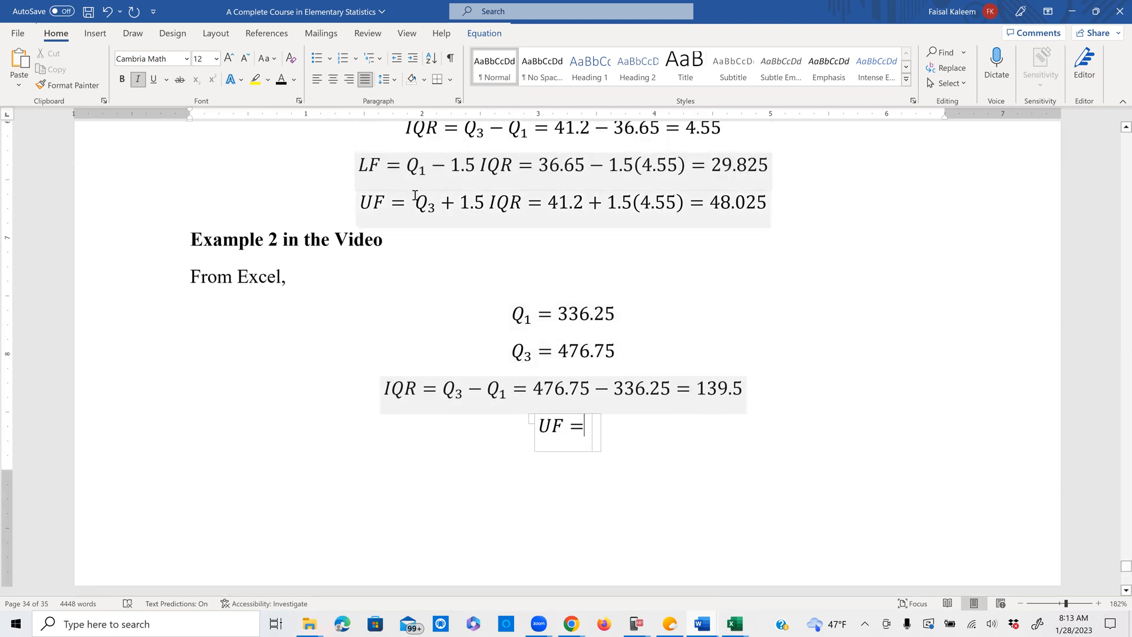
{"action": "left_click_drag", "start_coordinate": [413, 204], "coordinate": [546, 204]}
{"action": "right_click", "coordinate": [527, 205]}
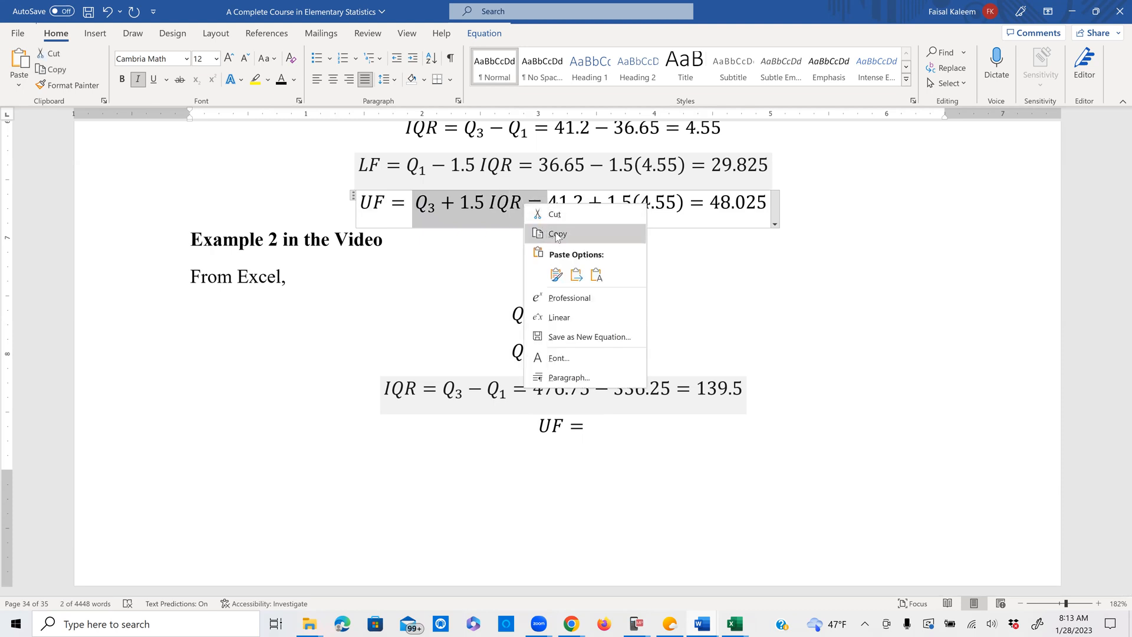
{"action": "left_click", "coordinate": [554, 234]}
{"action": "left_click", "coordinate": [580, 427]}
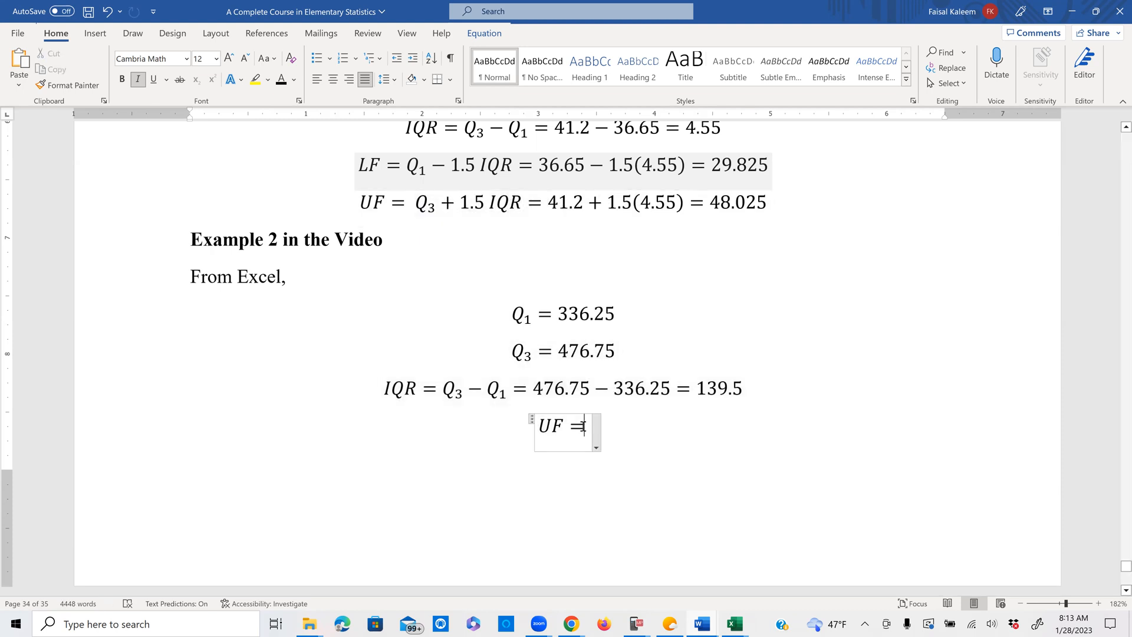
{"action": "right_click", "coordinate": [582, 426]}
{"action": "left_click", "coordinate": [614, 272]}
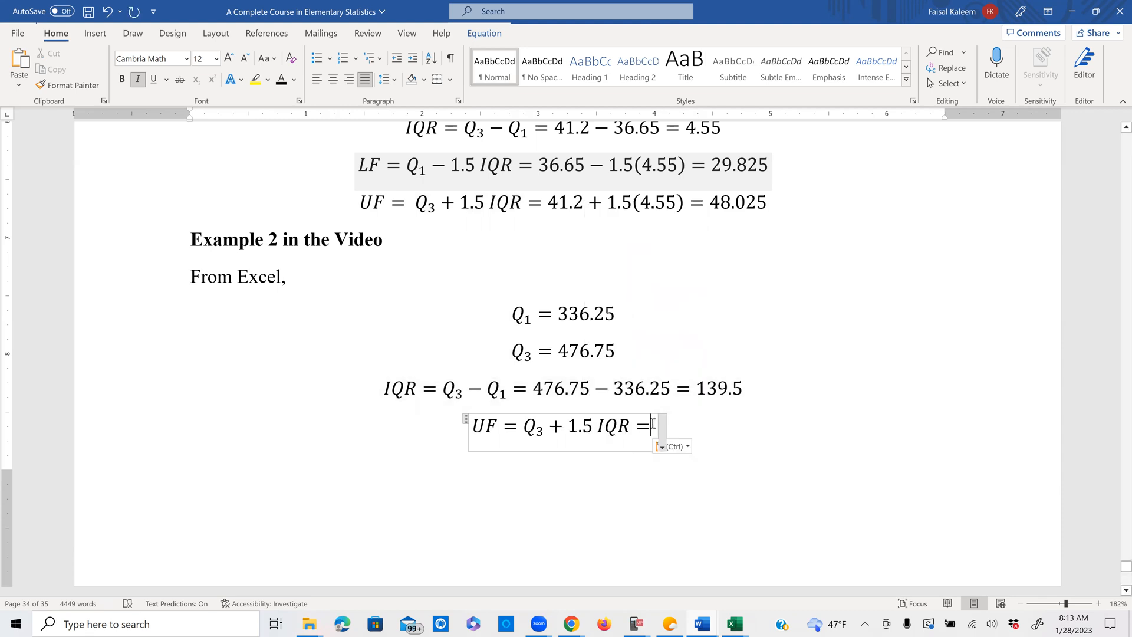
Complete the Example 2 upper fence equation with 476.75 + 1.5(139.5) = 686.
{"action": "type", "text": "4"}
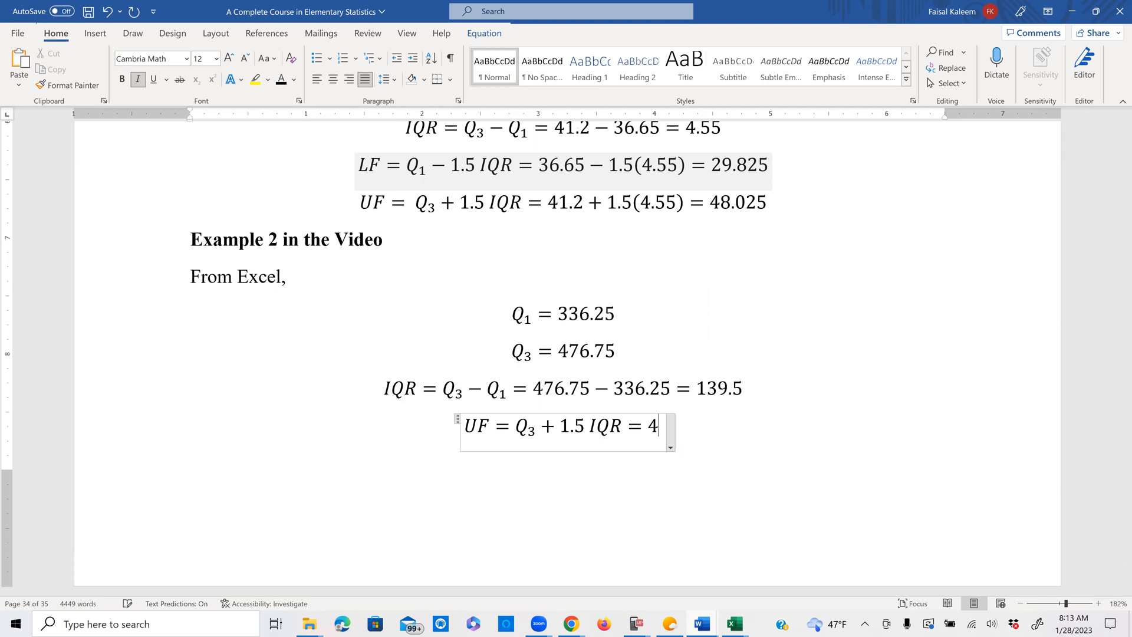
{"action": "type", "text": "76.75 "}
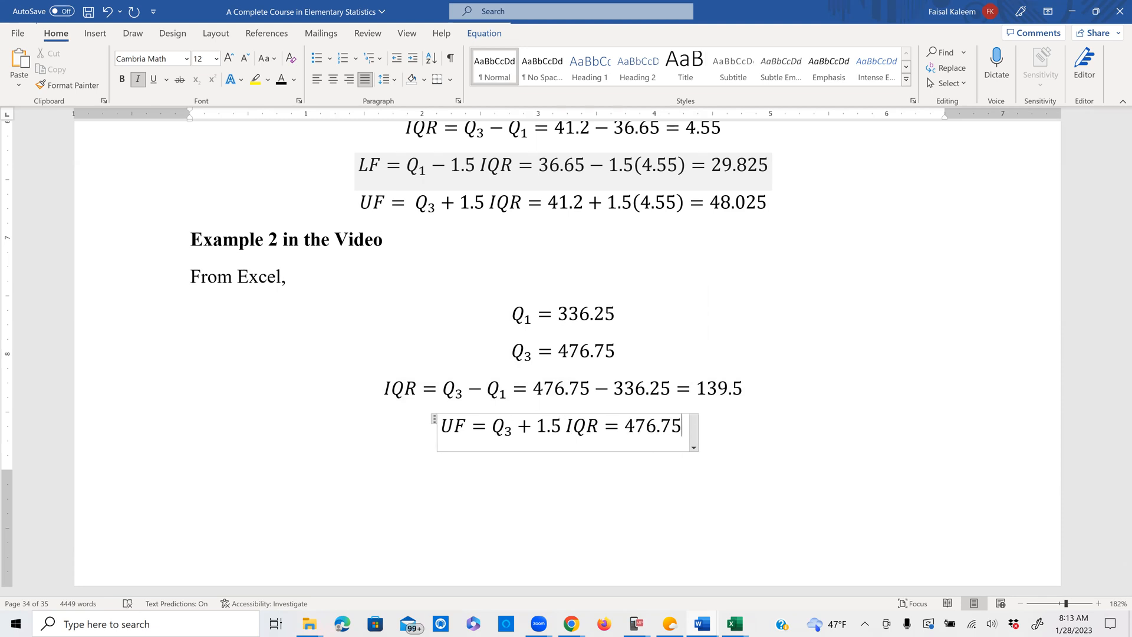
{"action": "type", "text": "+ 1.5("}
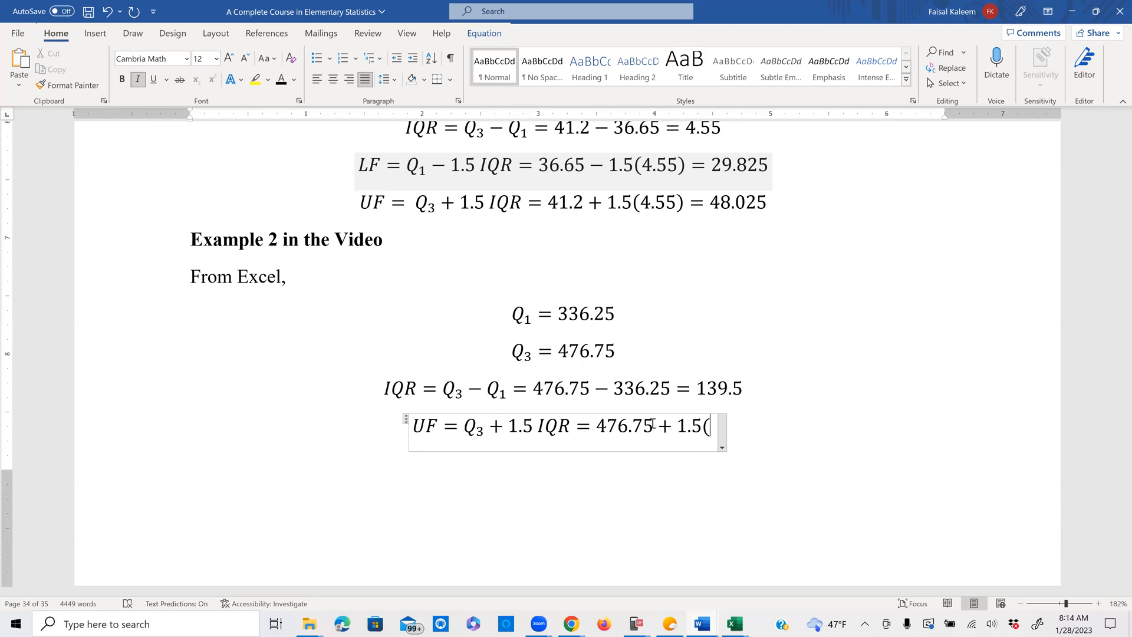
{"action": "type", "text": "139.5) "}
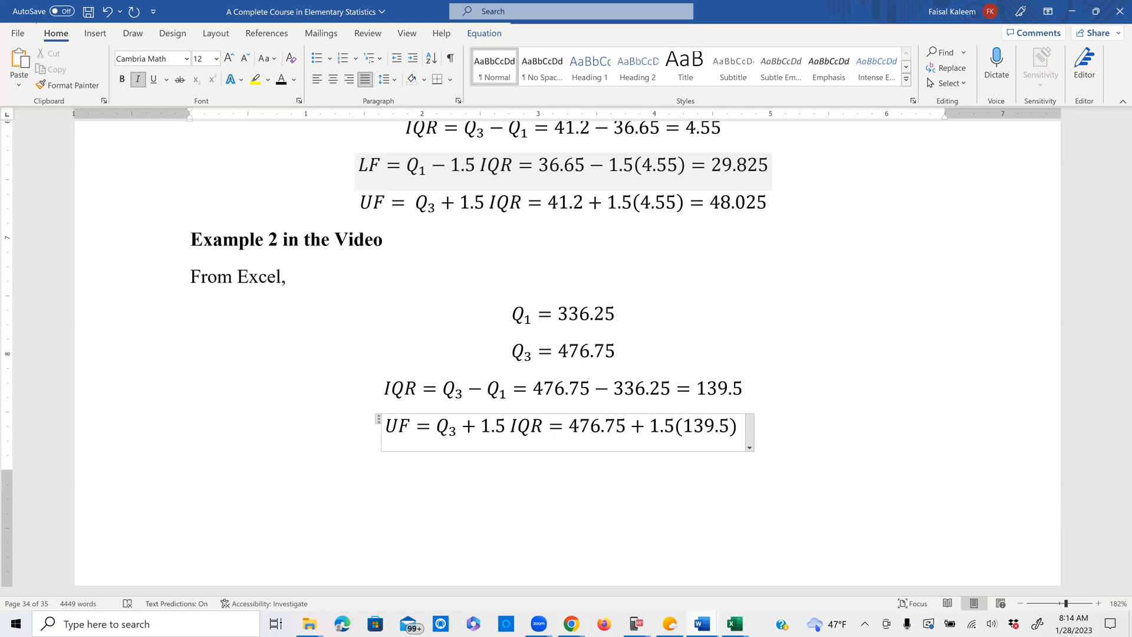
{"action": "type", "text": "="}
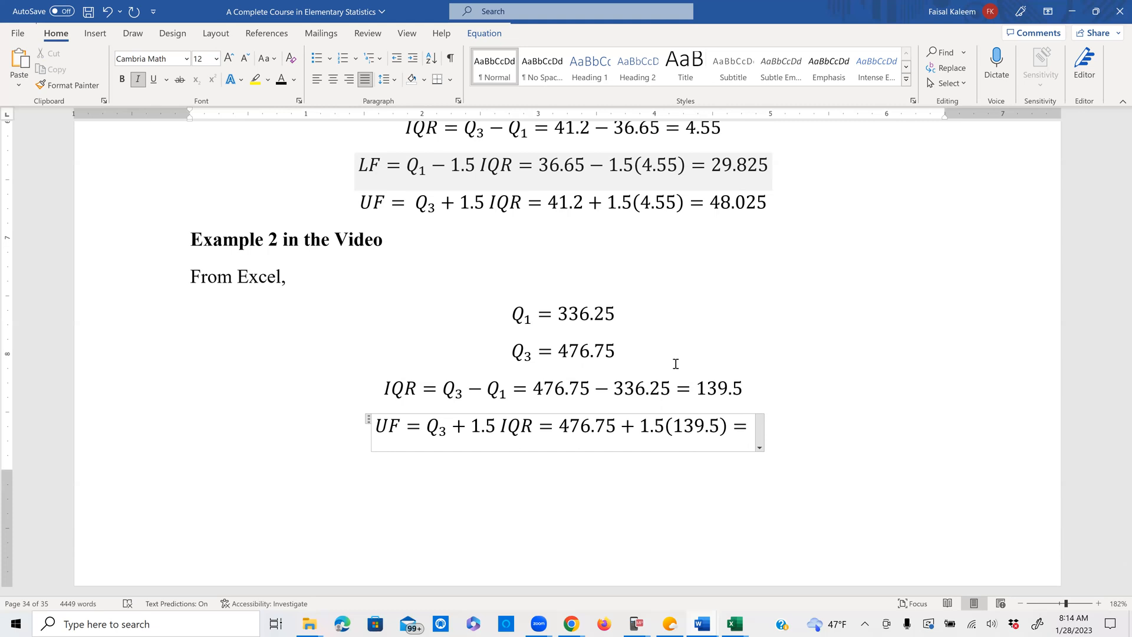
{"action": "type", "text": "686"}
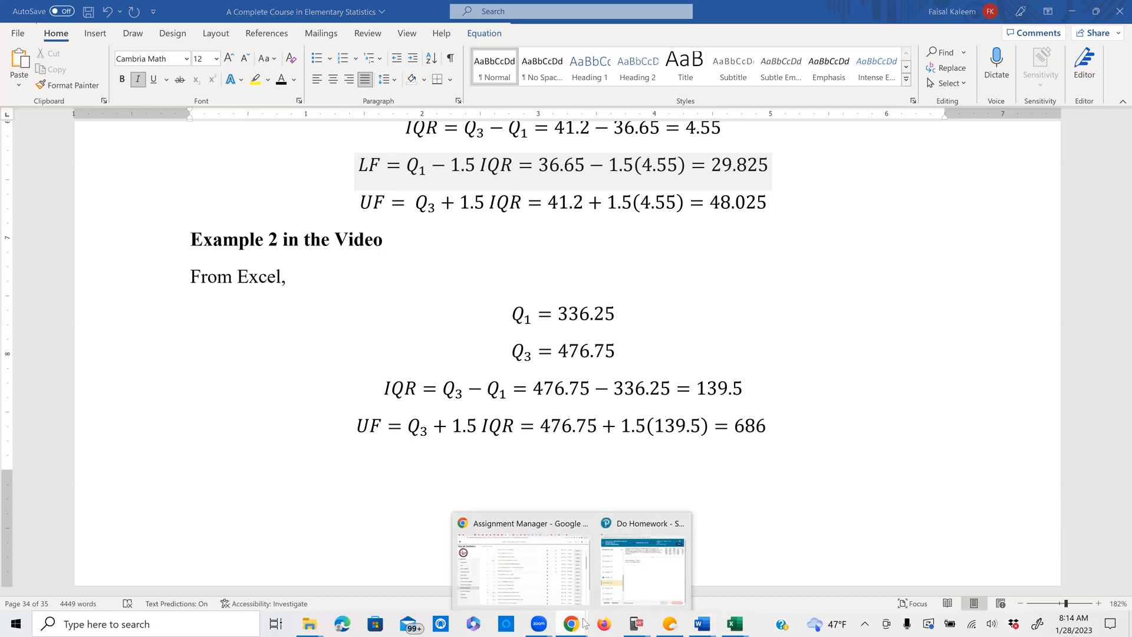
Switch to the MyLab homework in Chrome and try 686 minutes as the Question 18 cutoff point, then dismiss the feedback.
{"action": "left_click", "coordinate": [638, 579]}
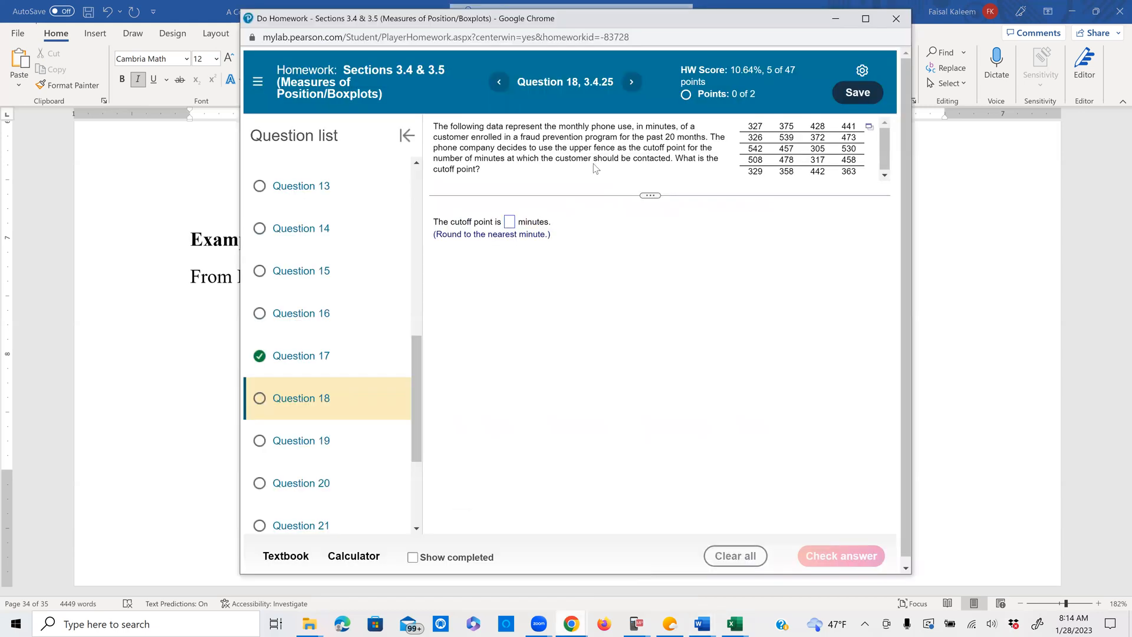
{"action": "left_click", "coordinate": [510, 223]}
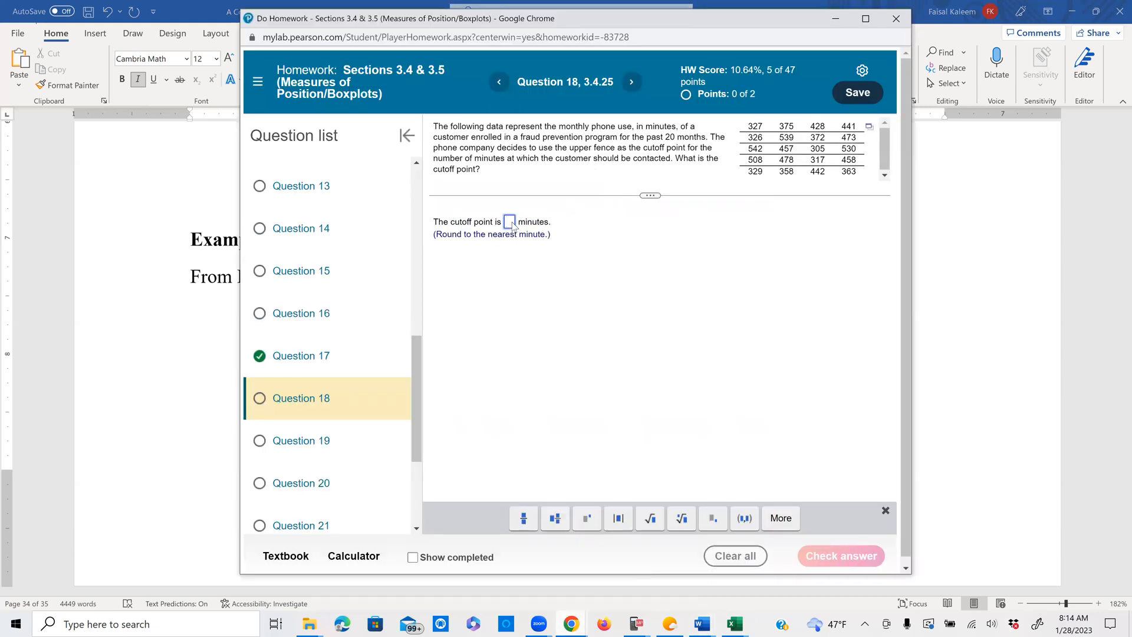
{"action": "type", "text": "686"}
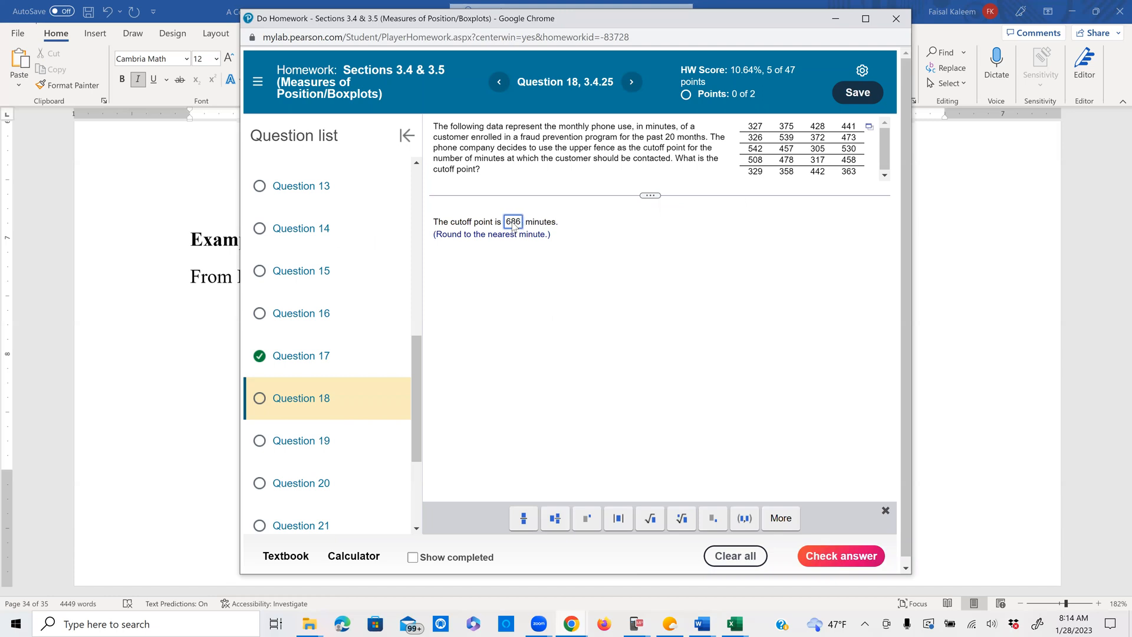
{"action": "left_click", "coordinate": [828, 550]}
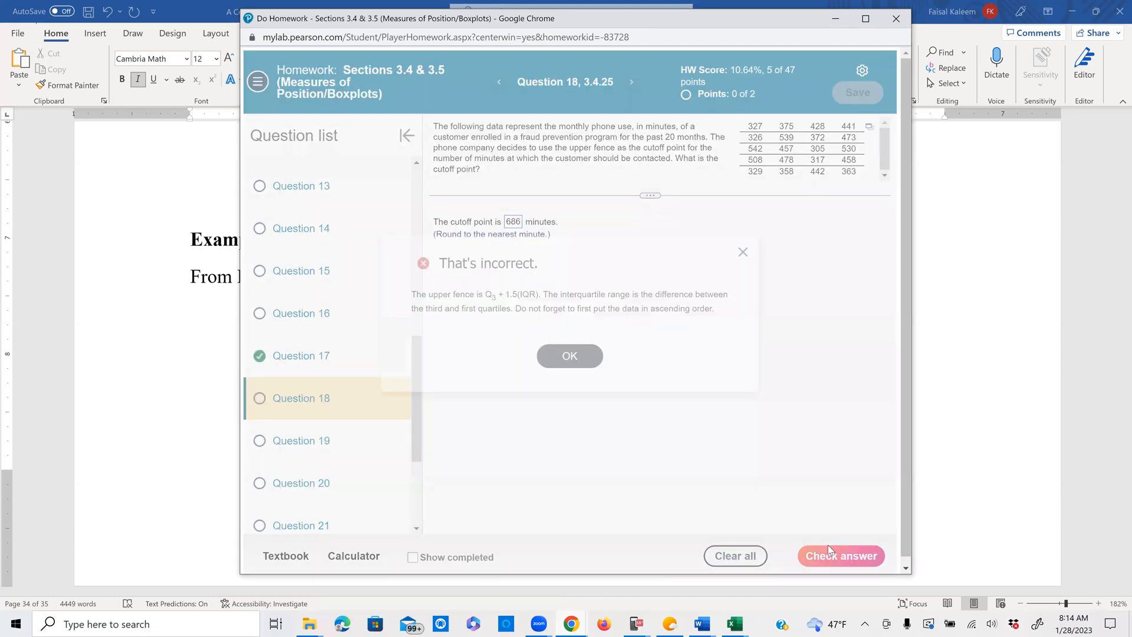
{"action": "left_click", "coordinate": [744, 252]}
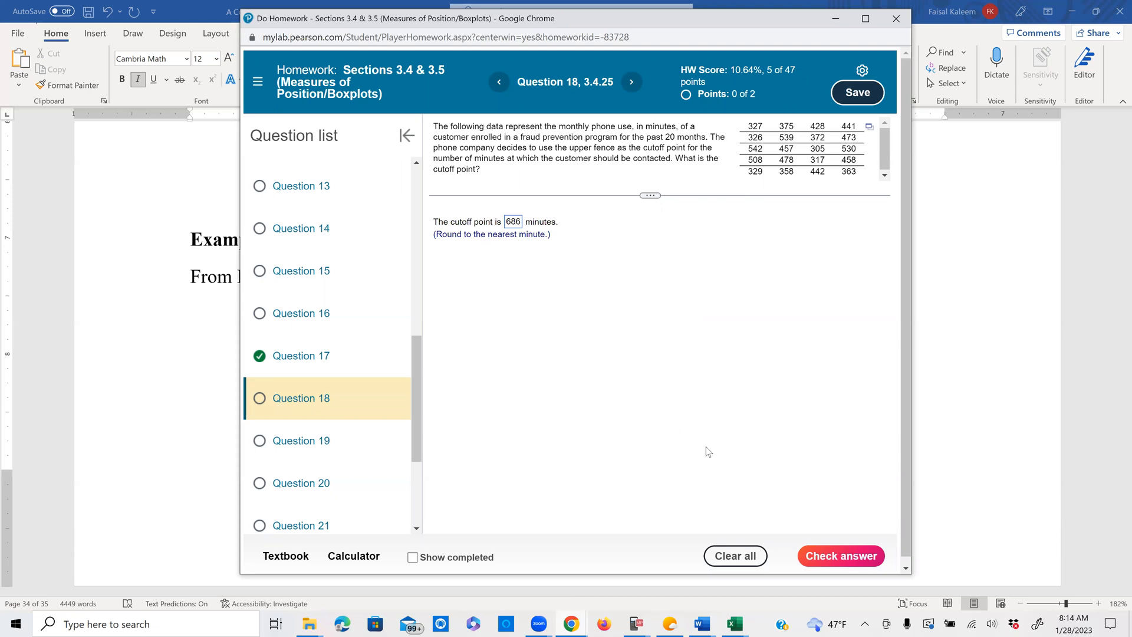
Return to the statistics course document in Word and correct the Example 2 IQR result to 140.5.
{"action": "left_click", "coordinate": [702, 623]}
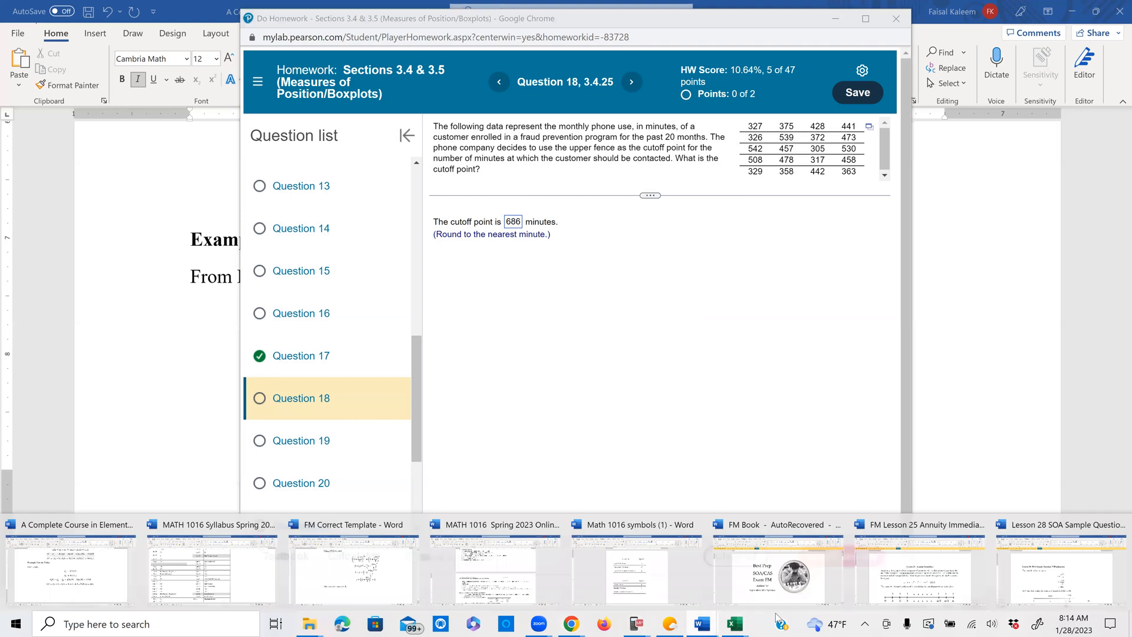
{"action": "left_click", "coordinate": [82, 569]}
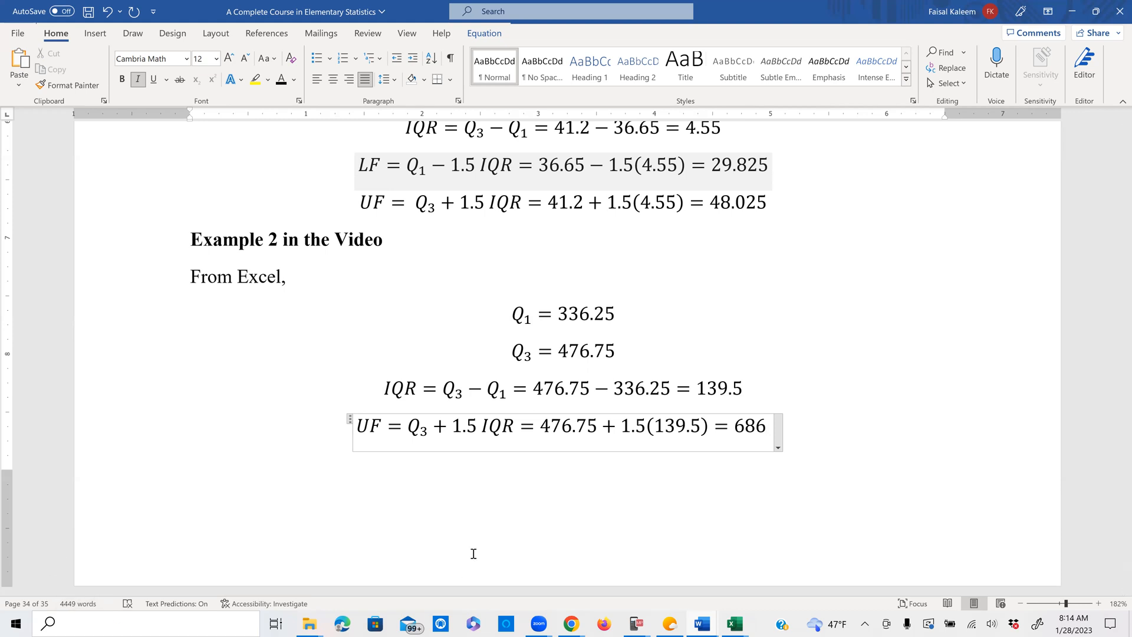
{"action": "left_click", "coordinate": [729, 388]}
{"action": "key", "text": "BackSpace"}
{"action": "key", "text": "BackSpace"}
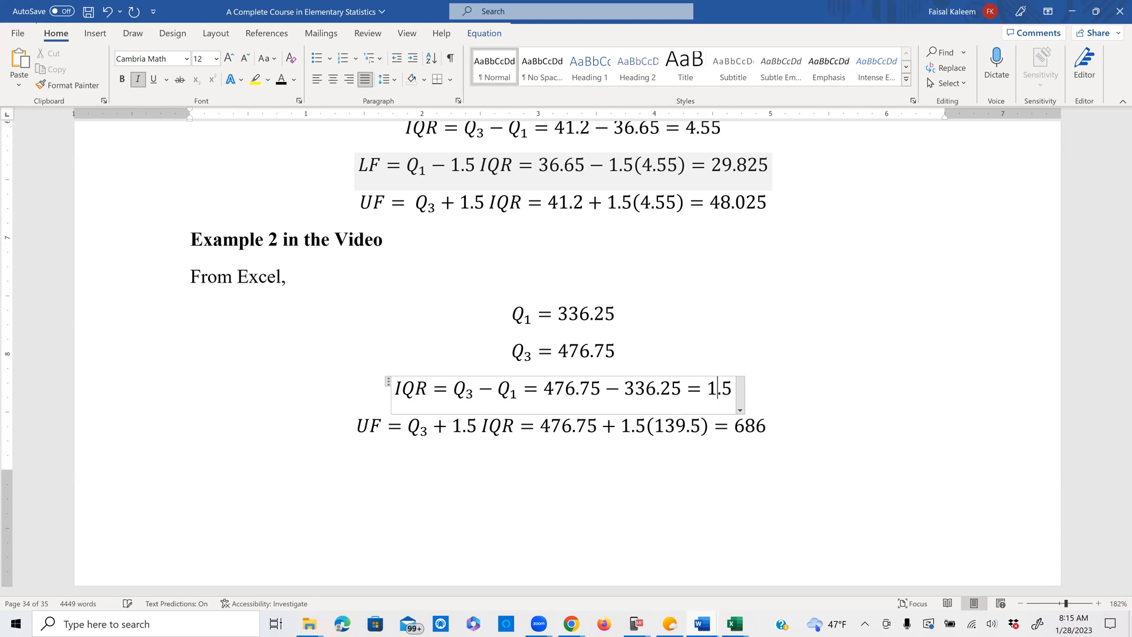
{"action": "type", "text": "40"}
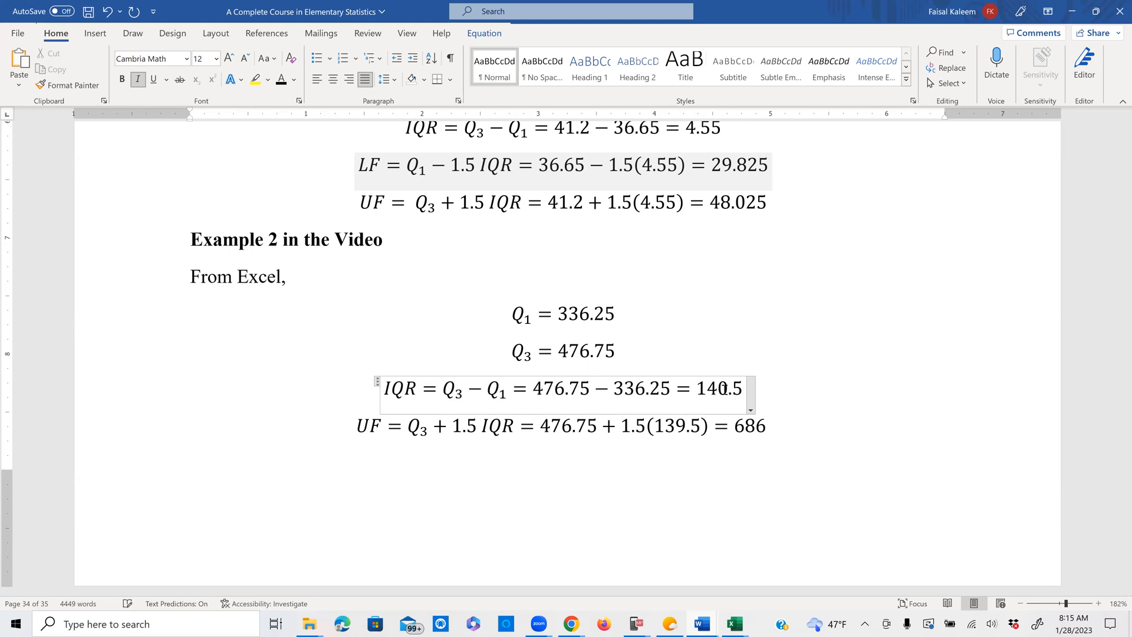
Correct the Example 2 upper fence equation to use 1.5(140.5) and end with 687.5.
{"action": "left_click", "coordinate": [683, 427]}
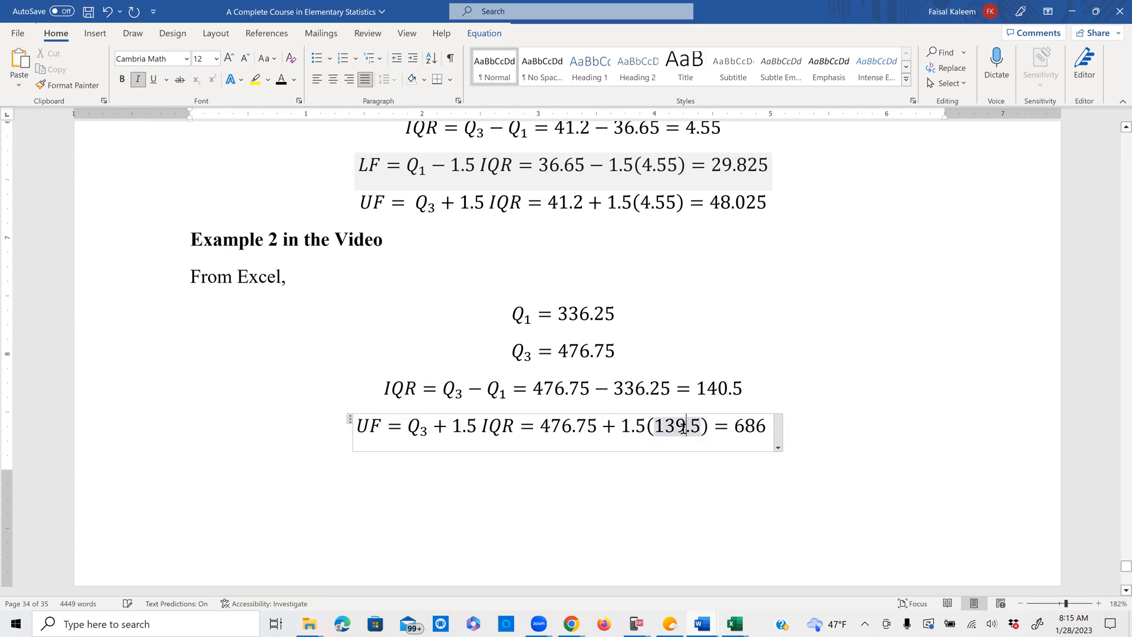
{"action": "key", "text": "BackSpace"}
{"action": "key", "text": "BackSpace"}
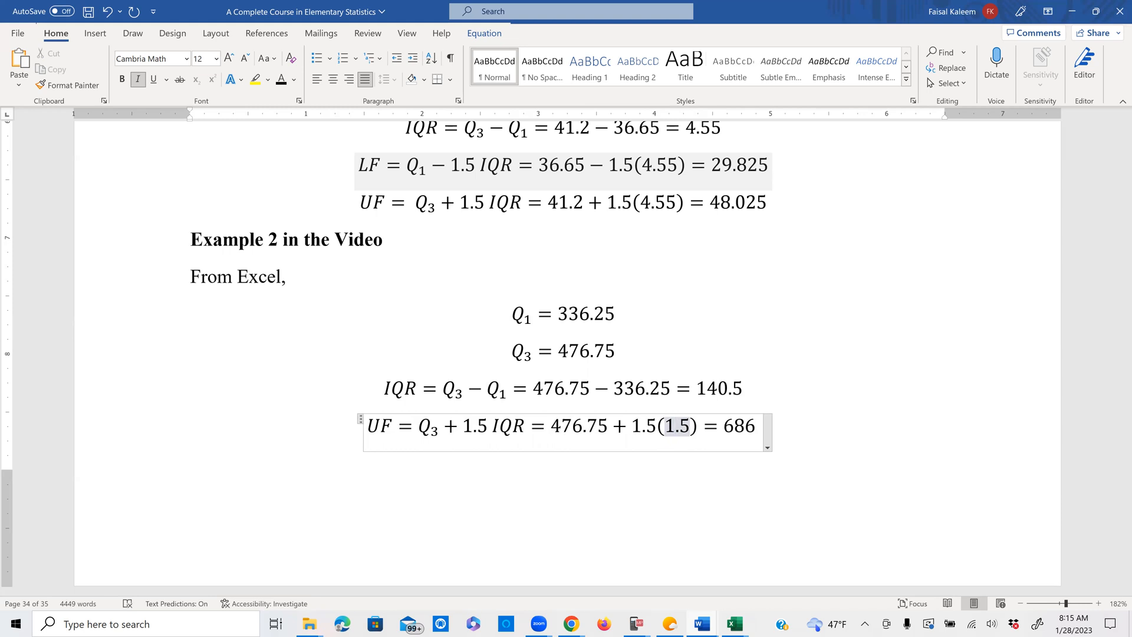
{"action": "type", "text": "40"}
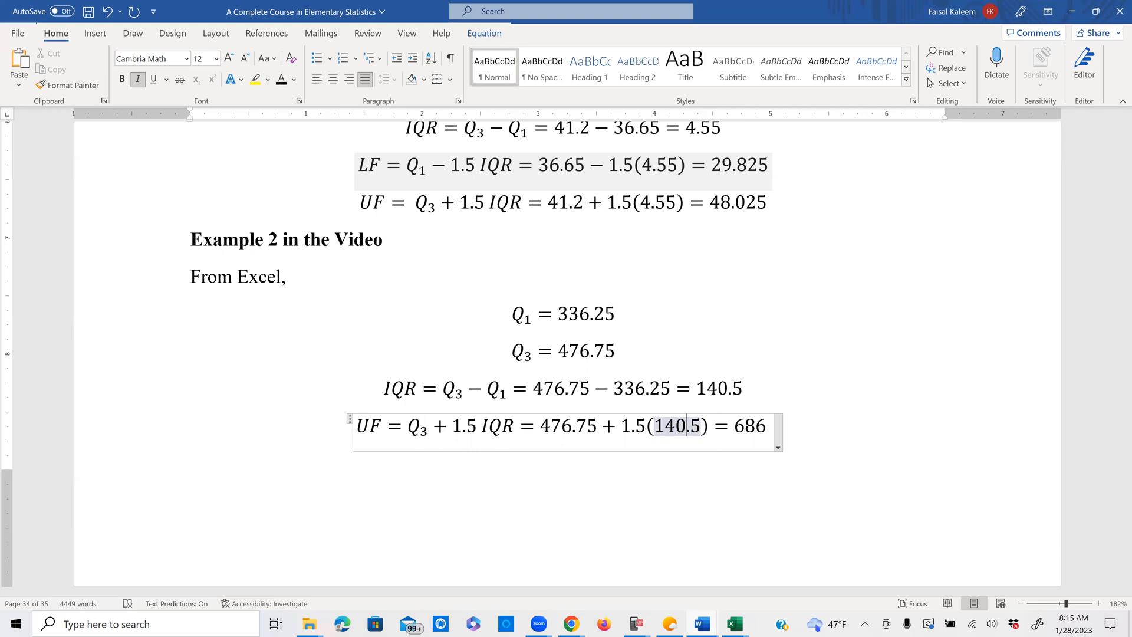
{"action": "left_click", "coordinate": [767, 427]}
{"action": "key", "text": "BackSpace"}
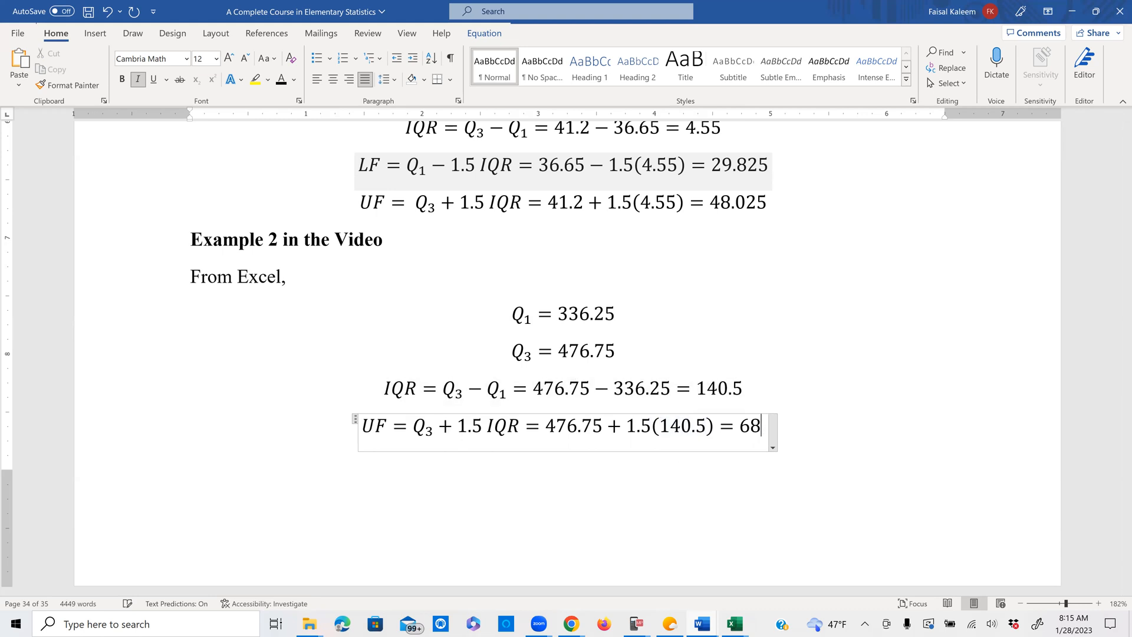
{"action": "type", "text": "7."}
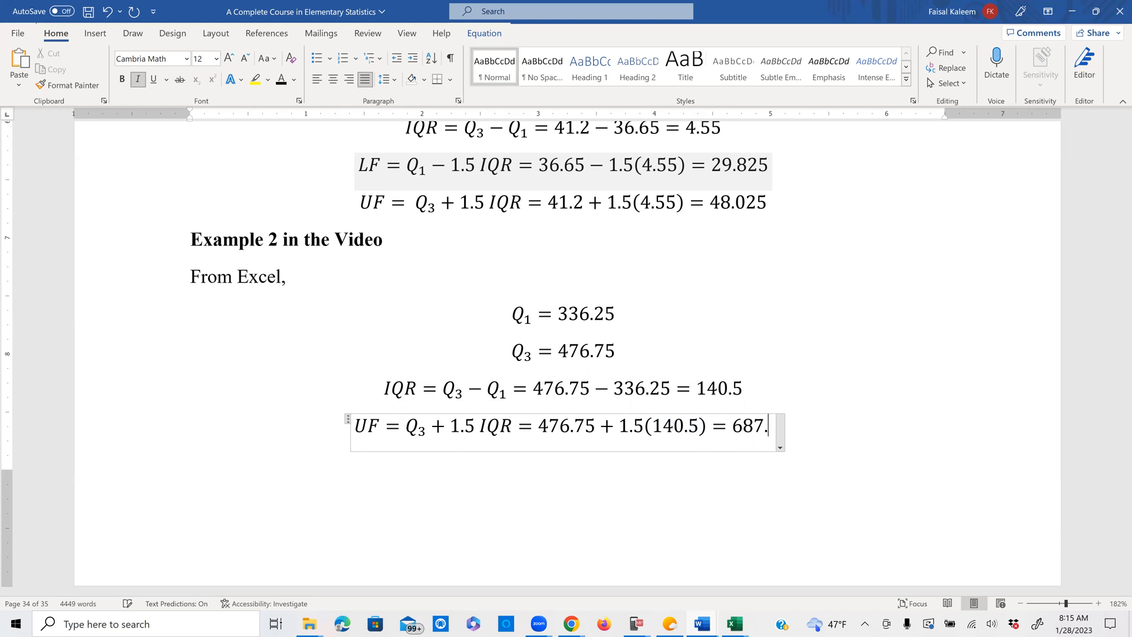
{"action": "type", "text": "5"}
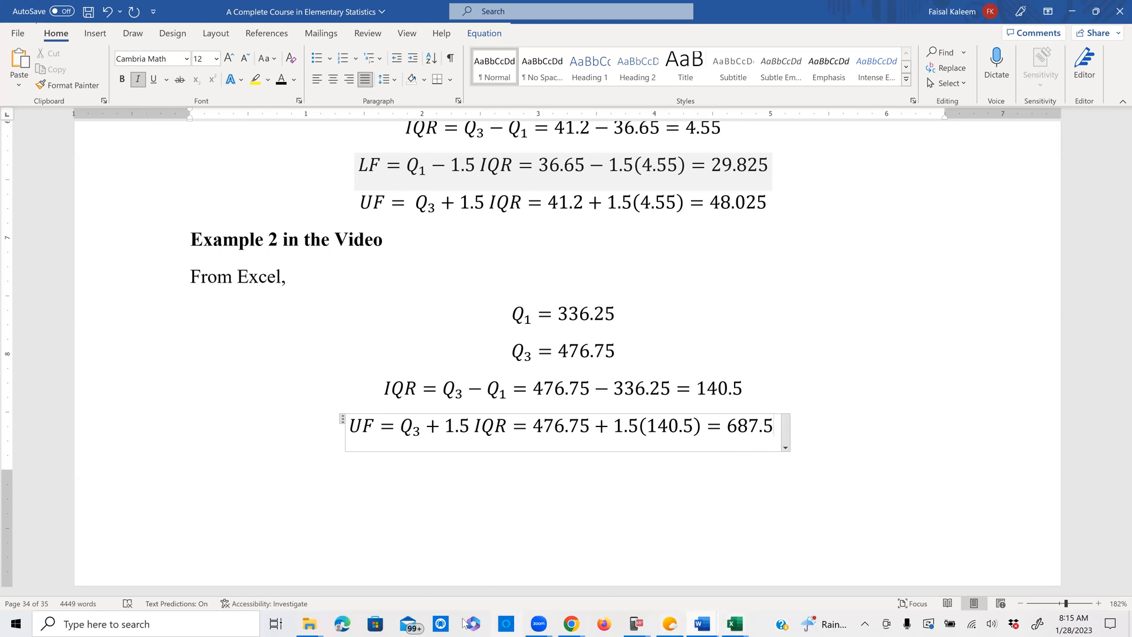
Switch to the MyLab homework in Chrome, change the Question 18 cutoff point to 688 minutes and check the answer.
{"action": "left_click", "coordinate": [571, 623]}
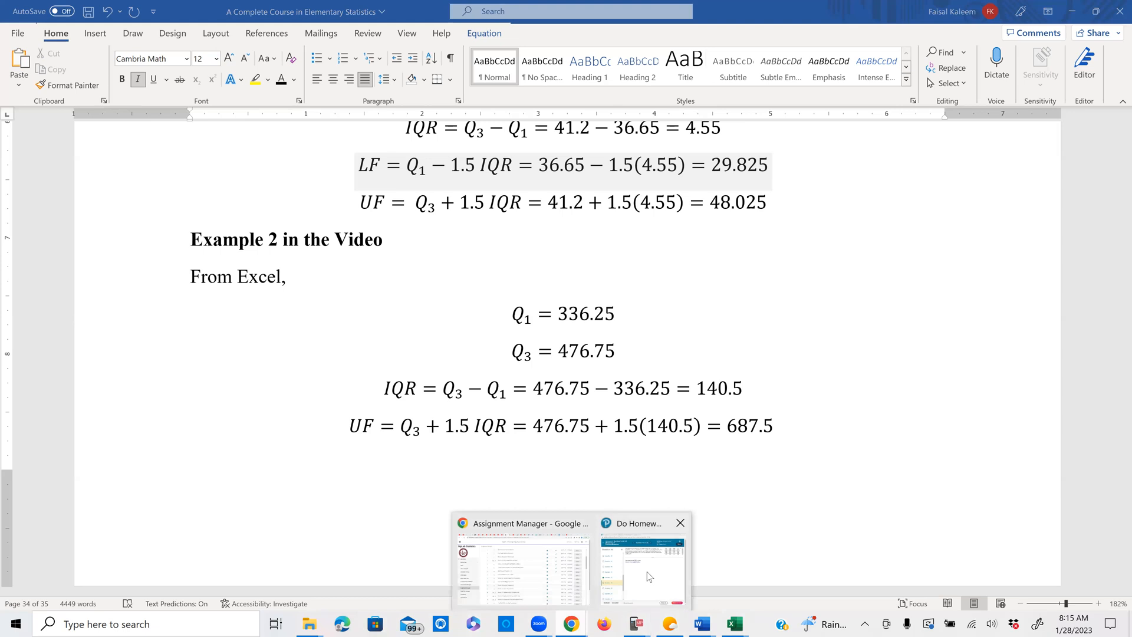
{"action": "left_click", "coordinate": [650, 577]}
{"action": "left_click", "coordinate": [520, 223]}
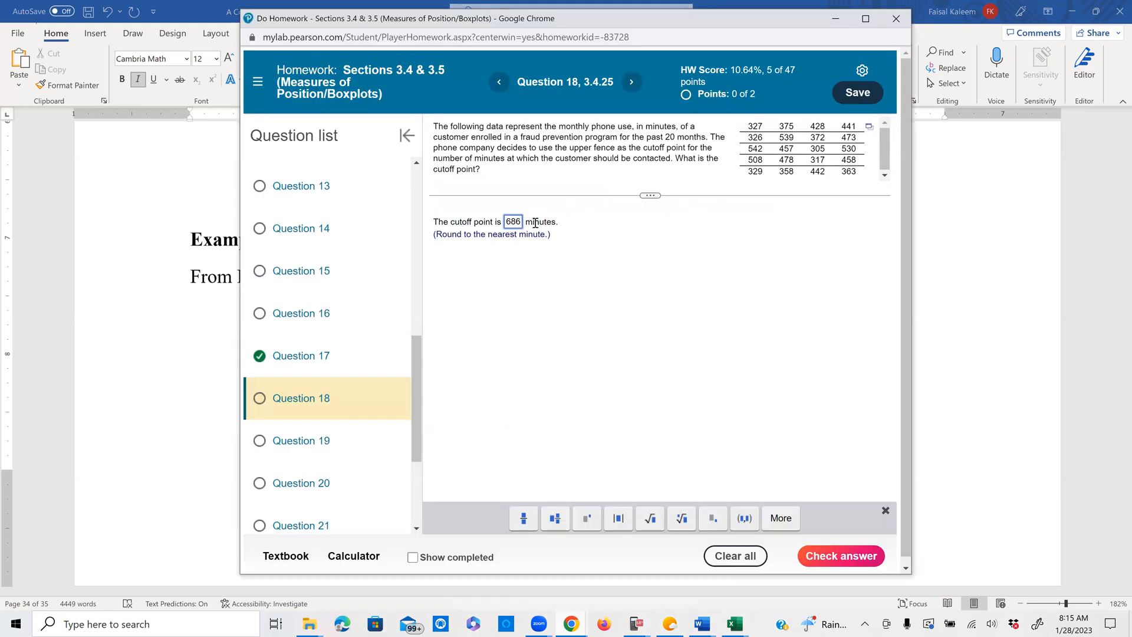
{"action": "key", "text": "BackSpace"}
{"action": "type", "text": "8"}
{"action": "left_click", "coordinate": [842, 553]}
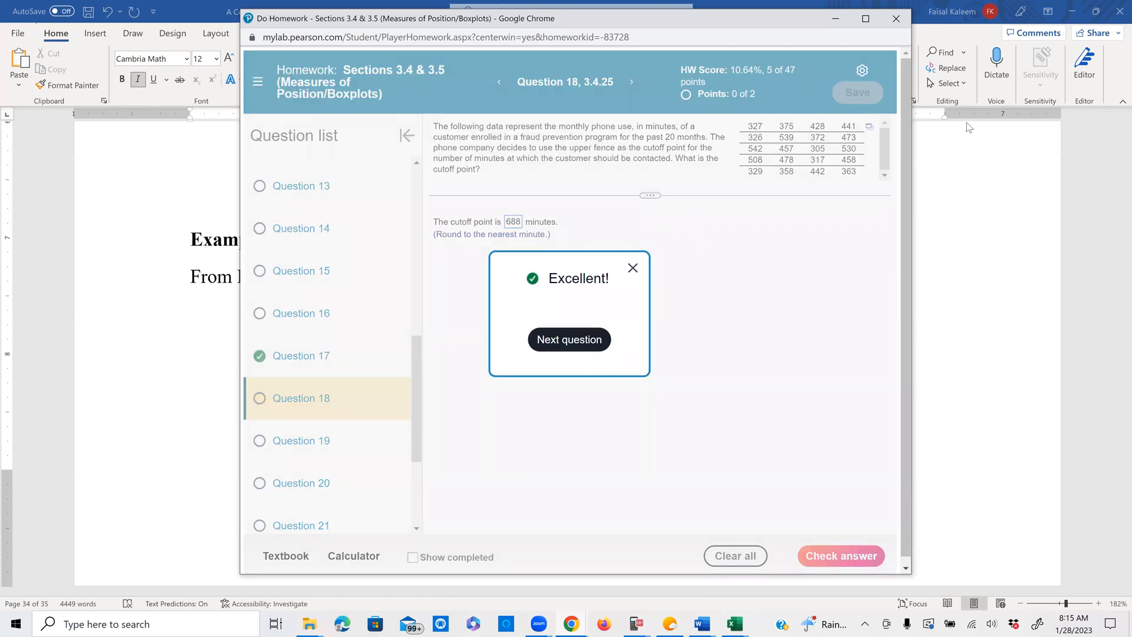
{"action": "left_click", "coordinate": [968, 294]}
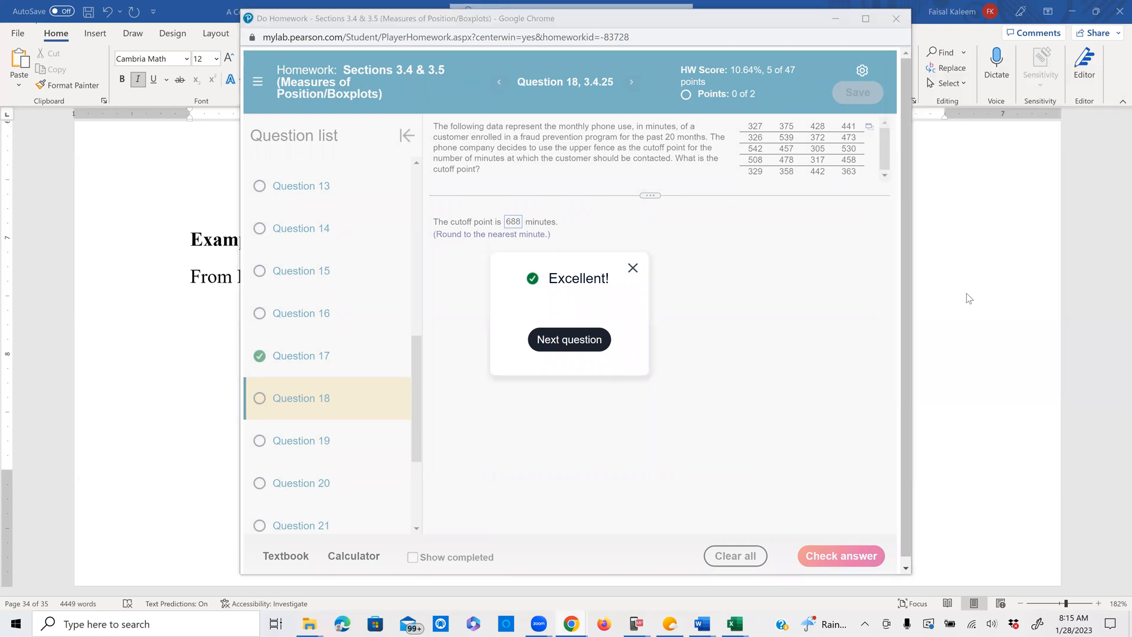